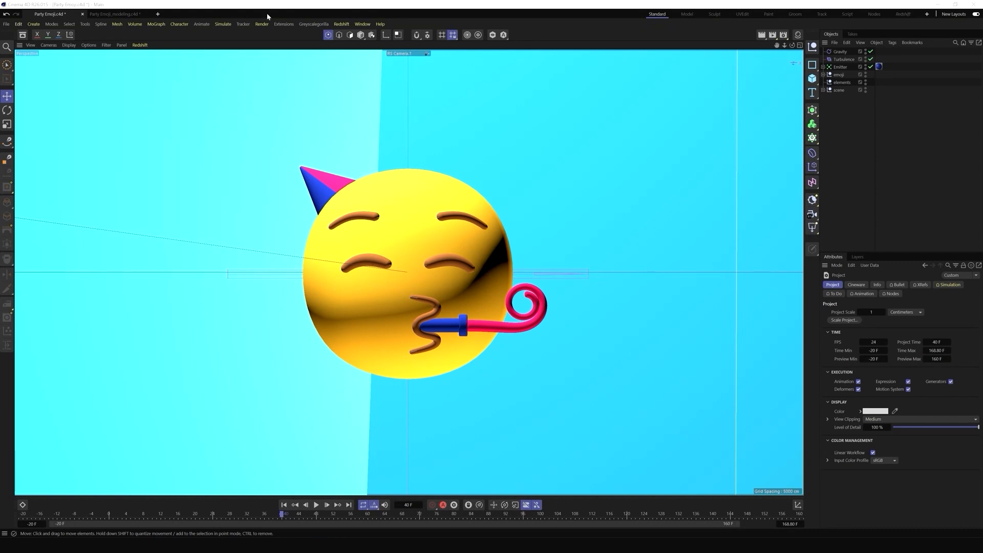
# Create a new project and show its Front view at full size
pyautogui.click(6, 24)
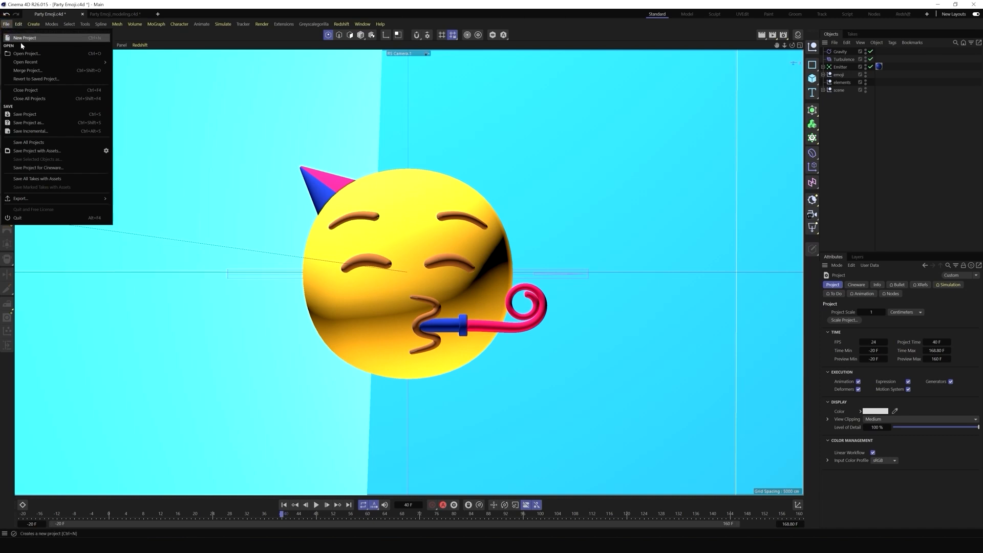
pyautogui.click(21, 44)
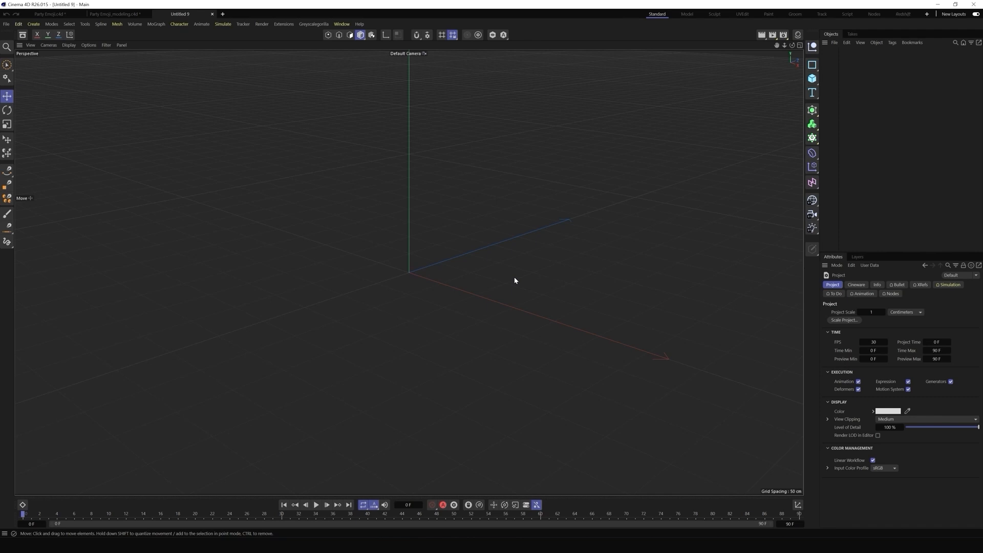
pyautogui.click(801, 47)
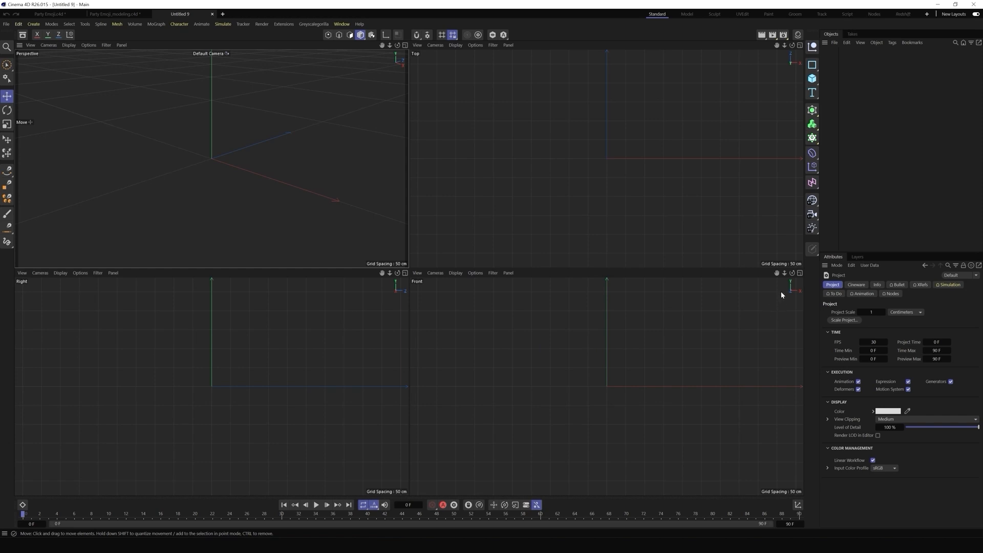
pyautogui.click(799, 274)
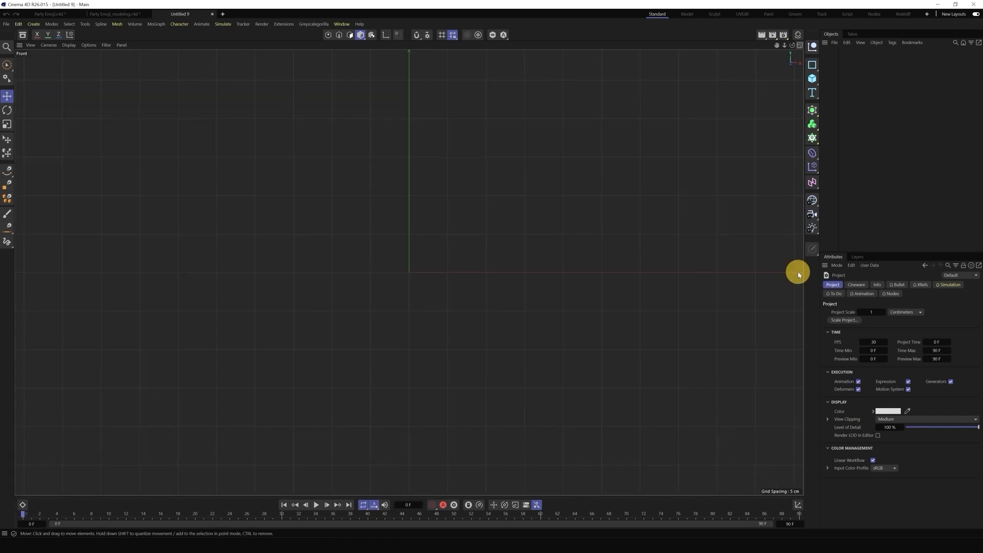
# Load the party emoji reference image from the tex folder as the Front view's background picture
pyautogui.click(30, 45)
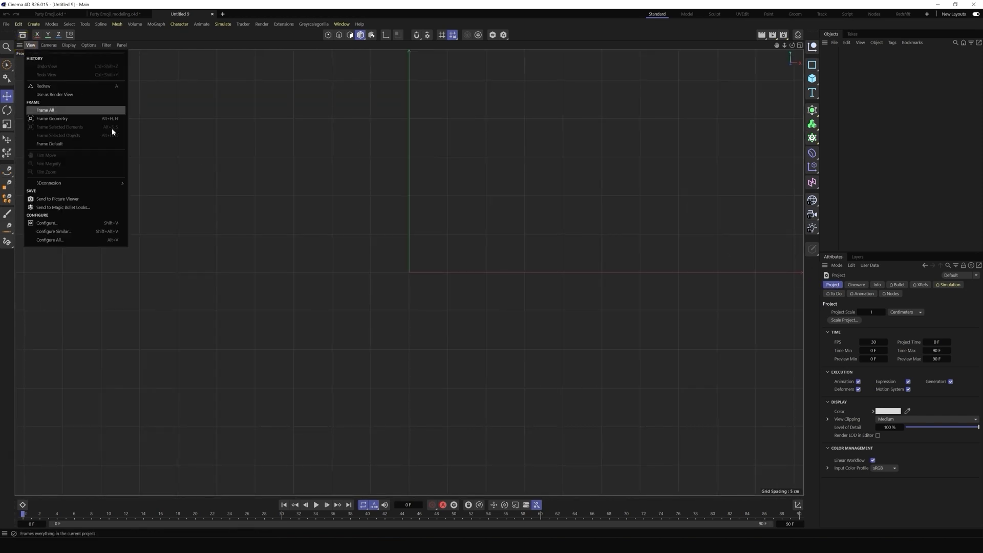
pyautogui.click(61, 223)
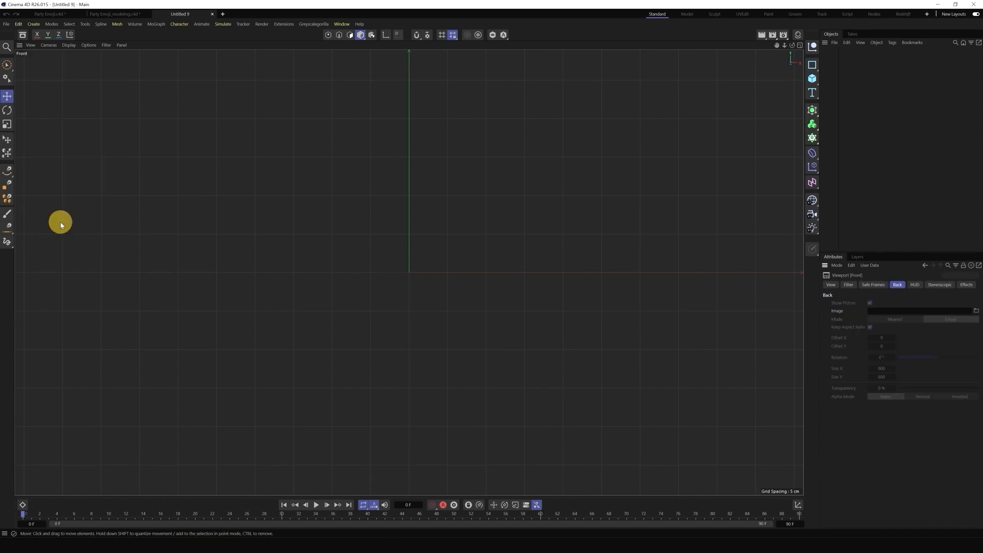
pyautogui.click(976, 311)
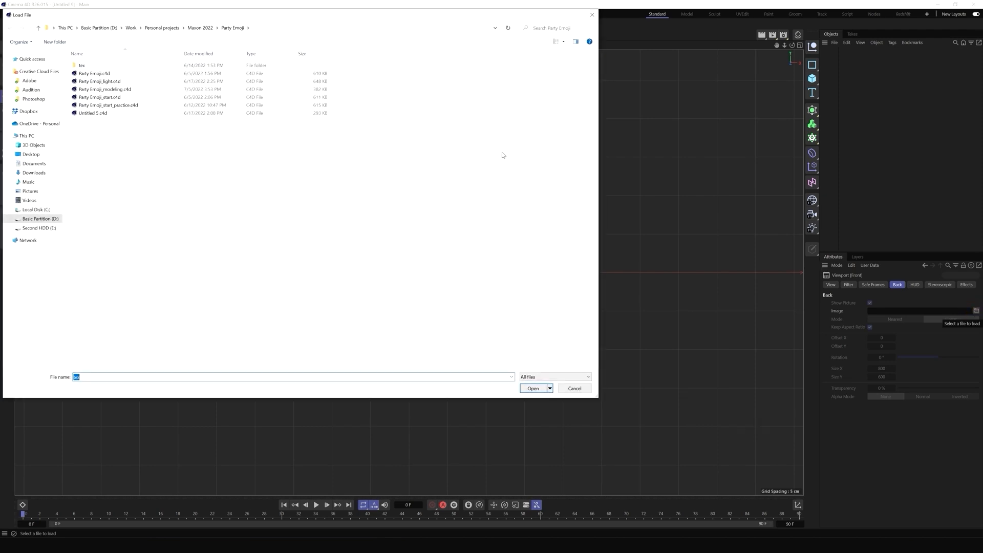
pyautogui.doubleClick(94, 68)
pyautogui.click(265, 76)
pyautogui.click(532, 390)
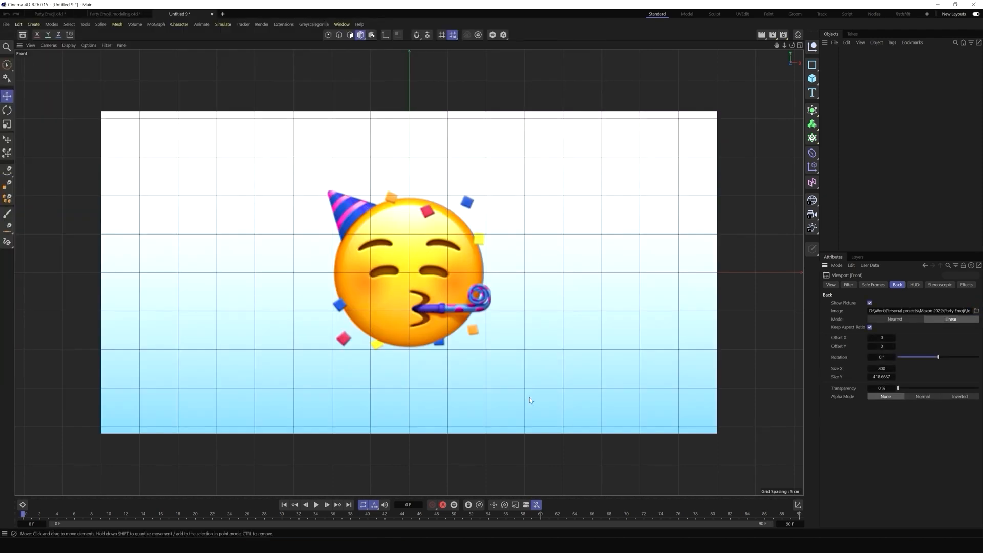
# Set the background picture's Size X to 160 and its transparency to 80%
pyautogui.click(882, 368)
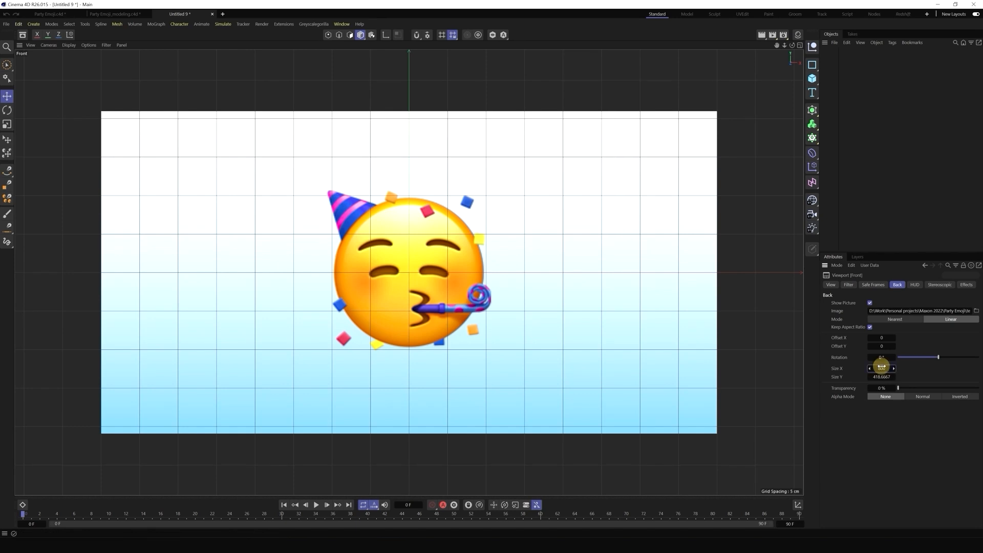
pyautogui.click(882, 368)
pyautogui.write('160')
pyautogui.press('Return')
pyautogui.click(889, 388)
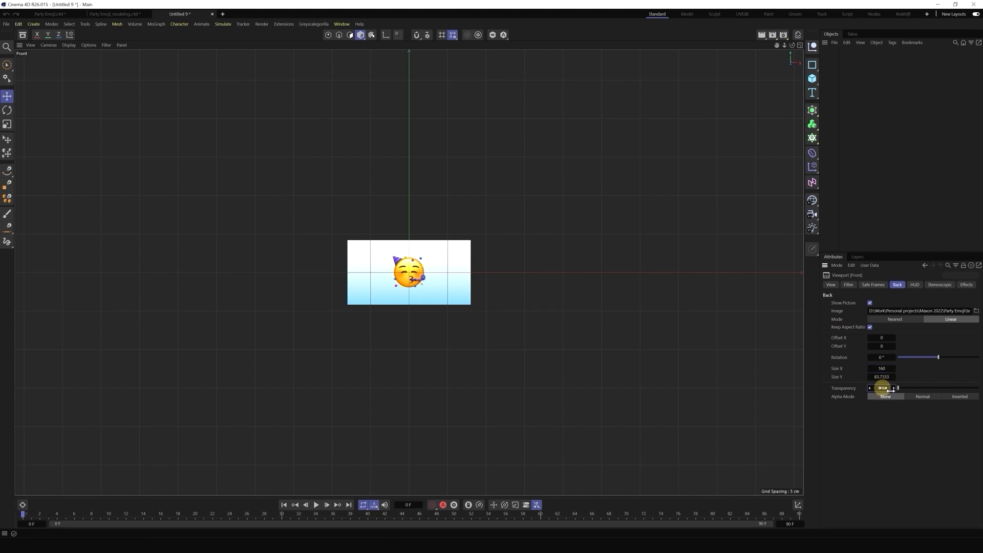
pyautogui.doubleClick(878, 388)
pyautogui.write('80')
pyautogui.press('Return')
pyautogui.scroll(10, 395, 247)
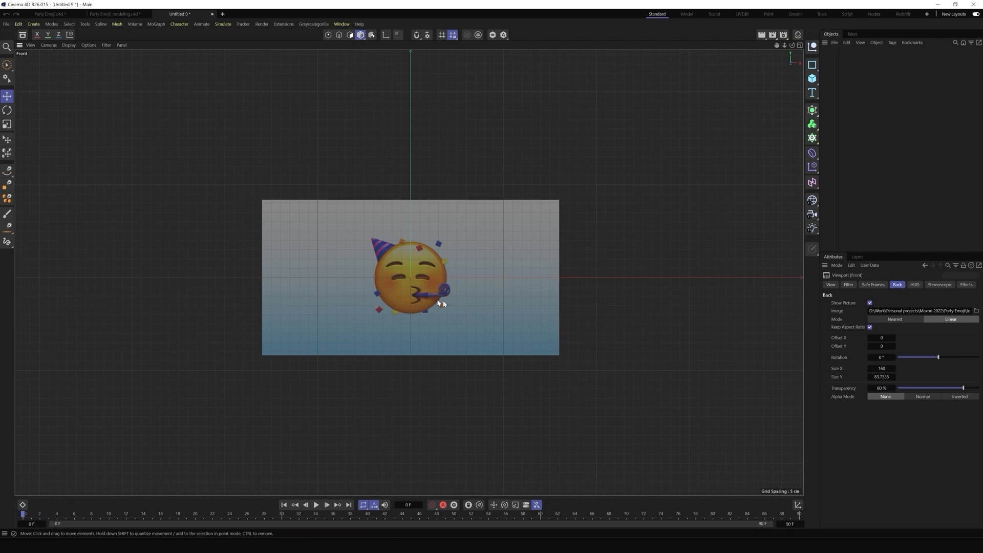
pyautogui.scroll(-6, 450, 328)
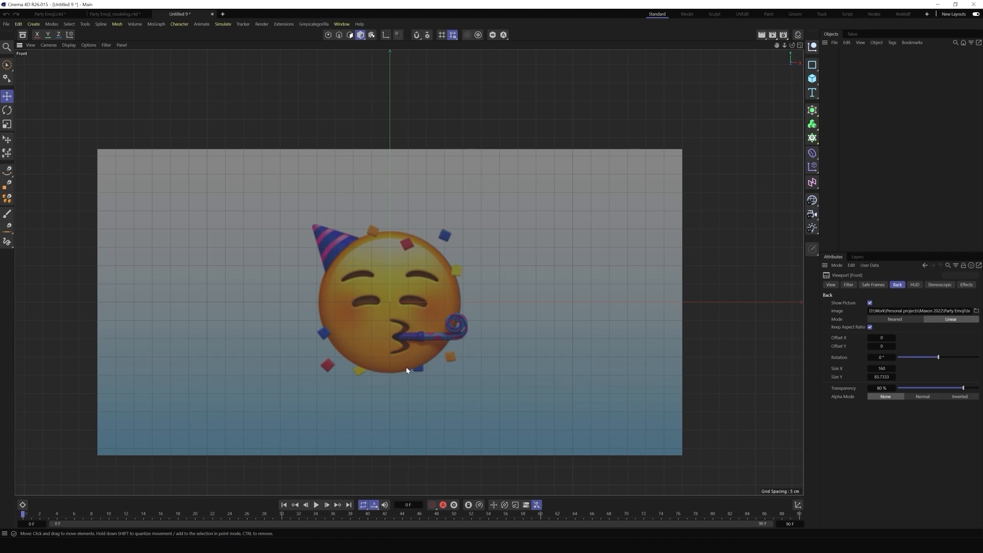
# Switch to the Party Emoji_modeling.c4d project and show its Front view at full size
pyautogui.click(115, 14)
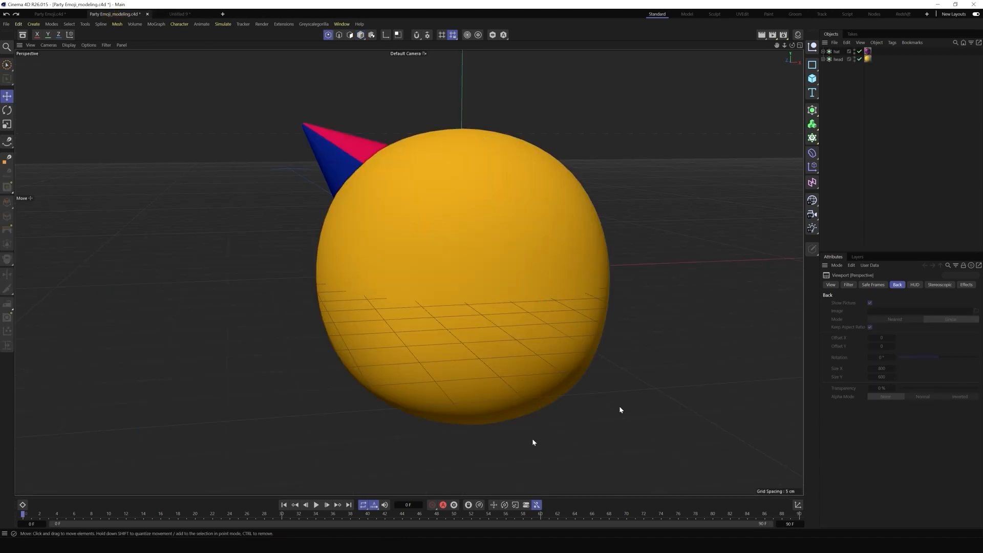
pyautogui.moveTo(791, 46); pyautogui.dragTo(786, 50)
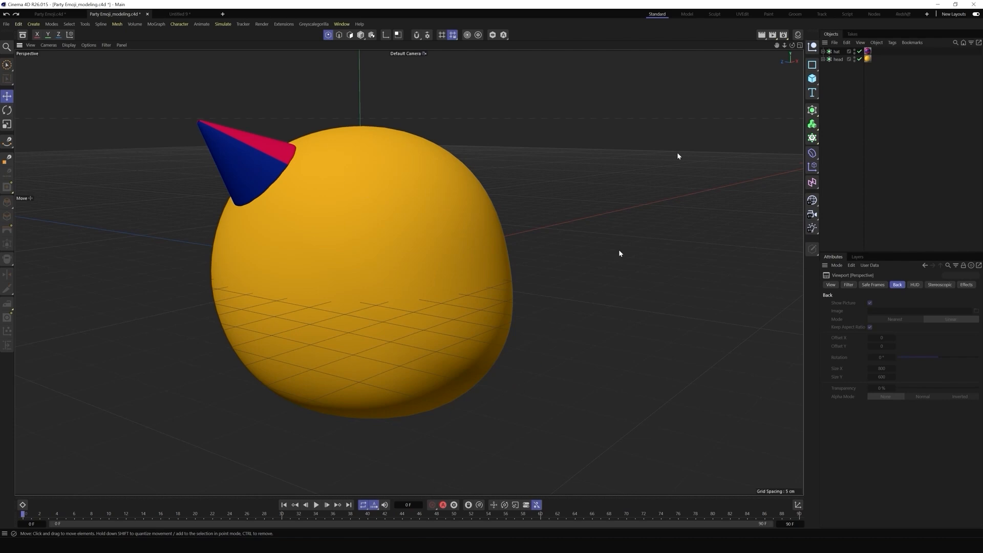
pyautogui.moveTo(792, 46); pyautogui.dragTo(413, 265)
pyautogui.moveTo(792, 46)
pyautogui.mouseDown()
pyautogui.moveTo(518, 267)
pyautogui.moveTo(530, 274)
pyautogui.moveTo(476, 171)
pyautogui.mouseUp()
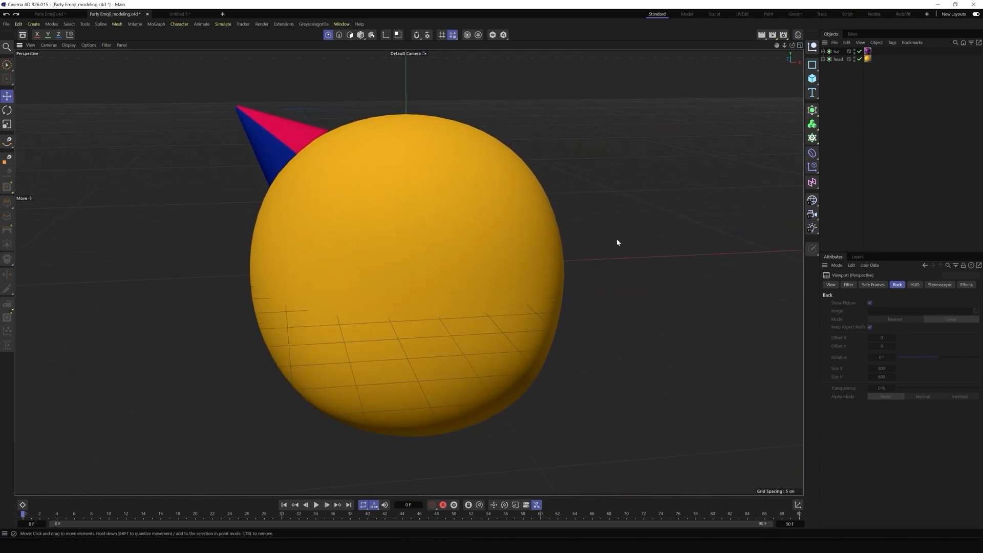
pyautogui.scroll(-2, 674, 273)
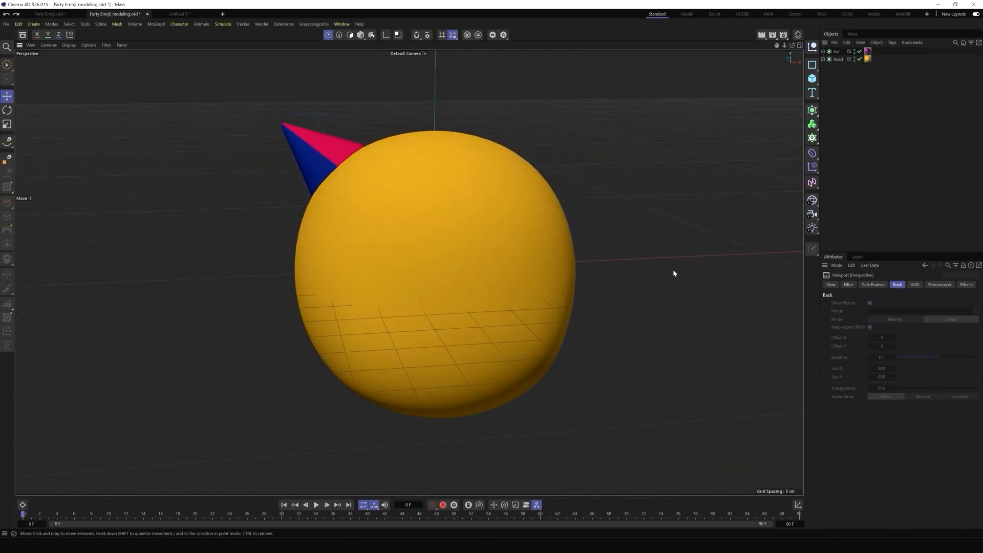
pyautogui.click(800, 45)
pyautogui.scroll(-5, 515, 385)
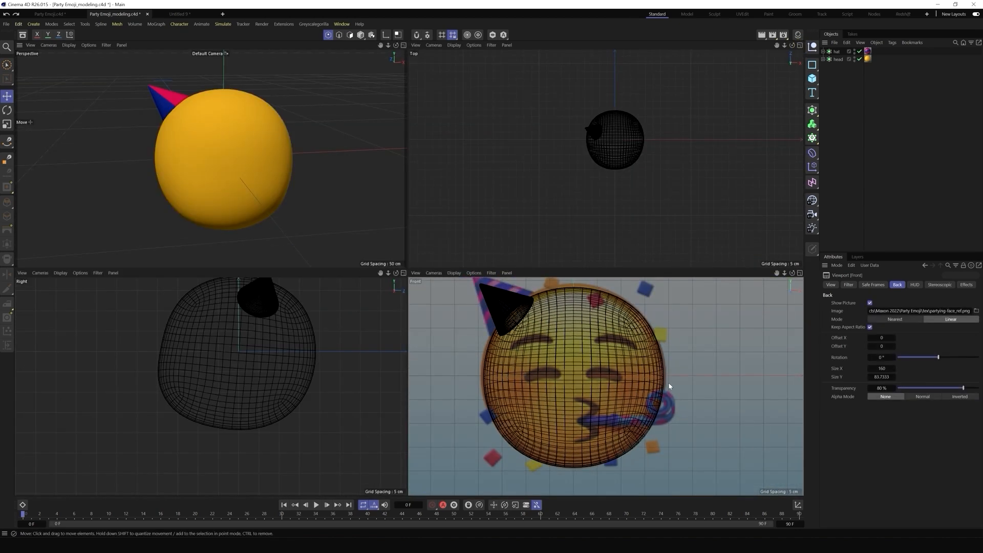
pyautogui.click(799, 273)
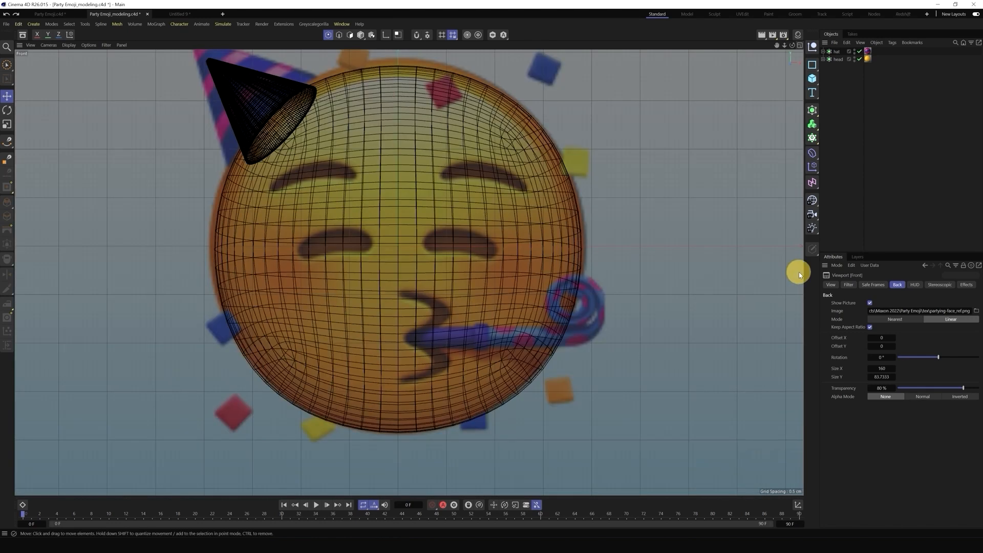
pyautogui.scroll(-2, 593, 340)
pyautogui.scroll(-2, 496, 371)
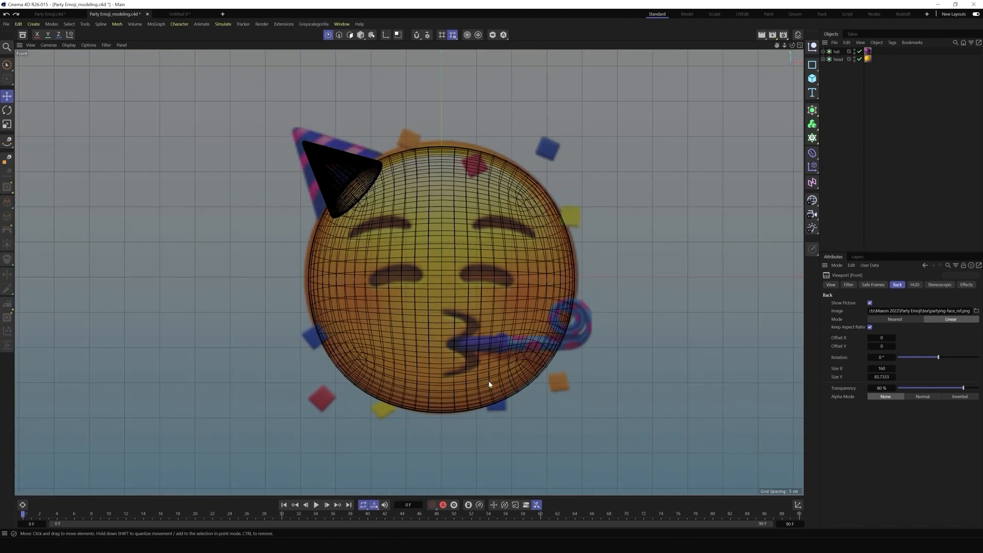
pyautogui.scroll(1, 414, 439)
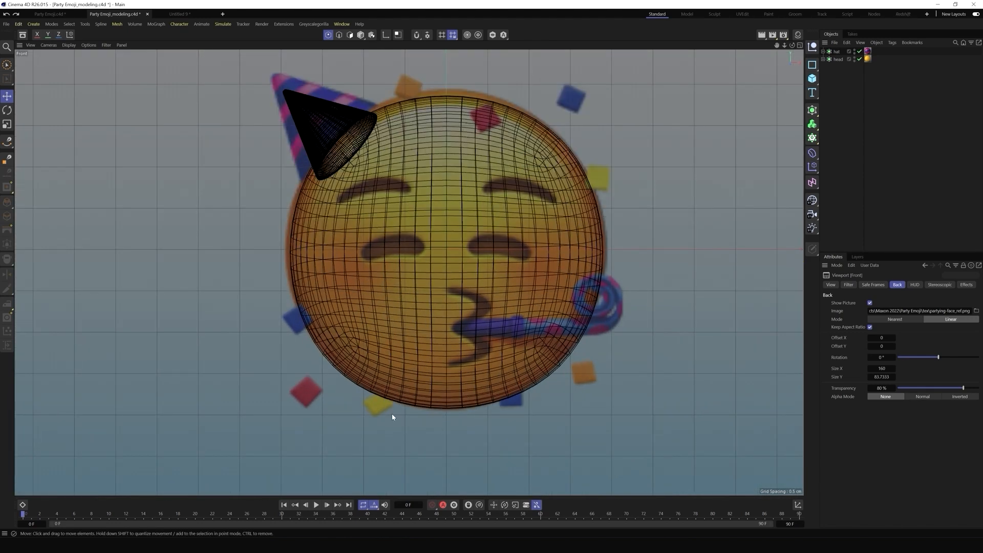
# Trace the eyebrow above the hat-side eye with a three-point Bezier Spline Pen curve and deselect it
pyautogui.click(5, 144)
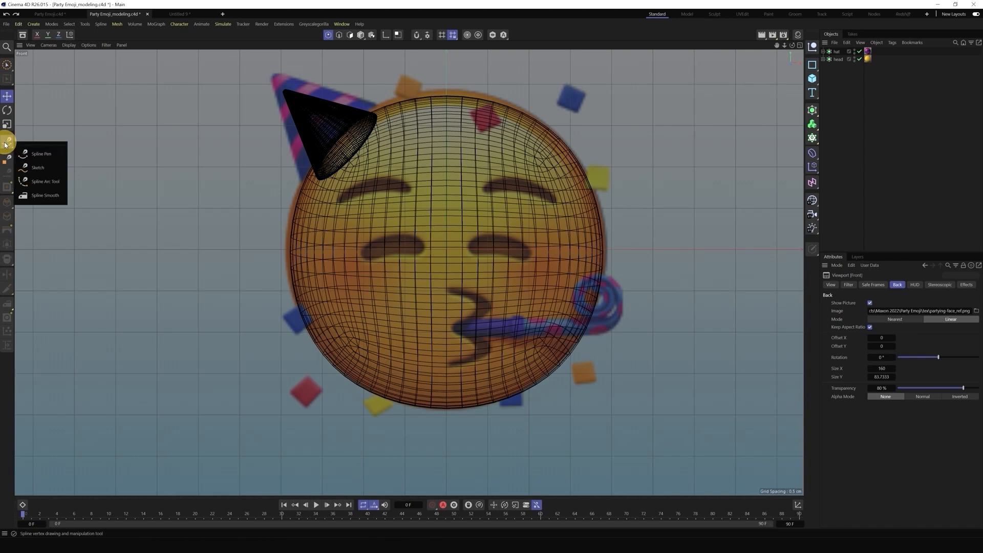
pyautogui.moveTo(6, 144); pyautogui.dragTo(40, 151)
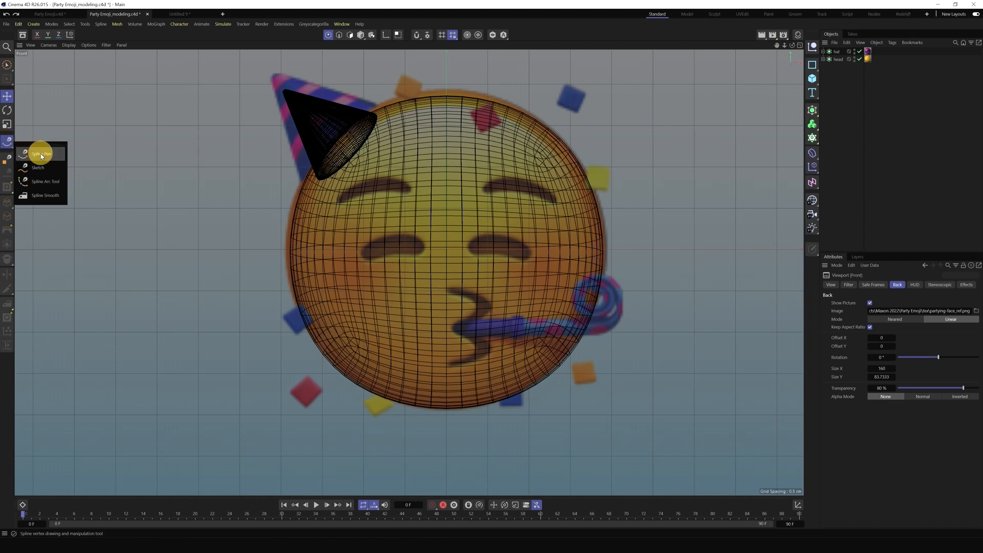
pyautogui.click(41, 155)
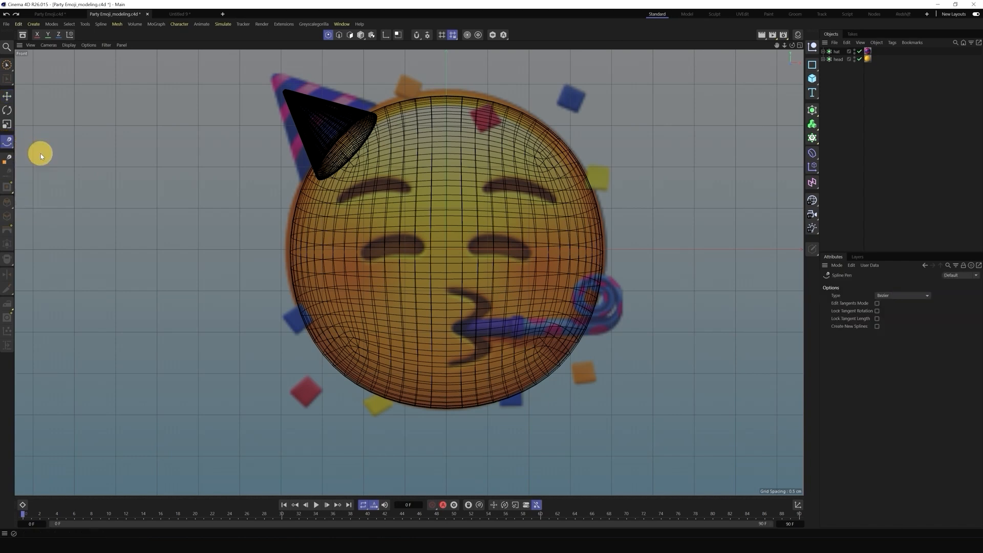
pyautogui.click(338, 203)
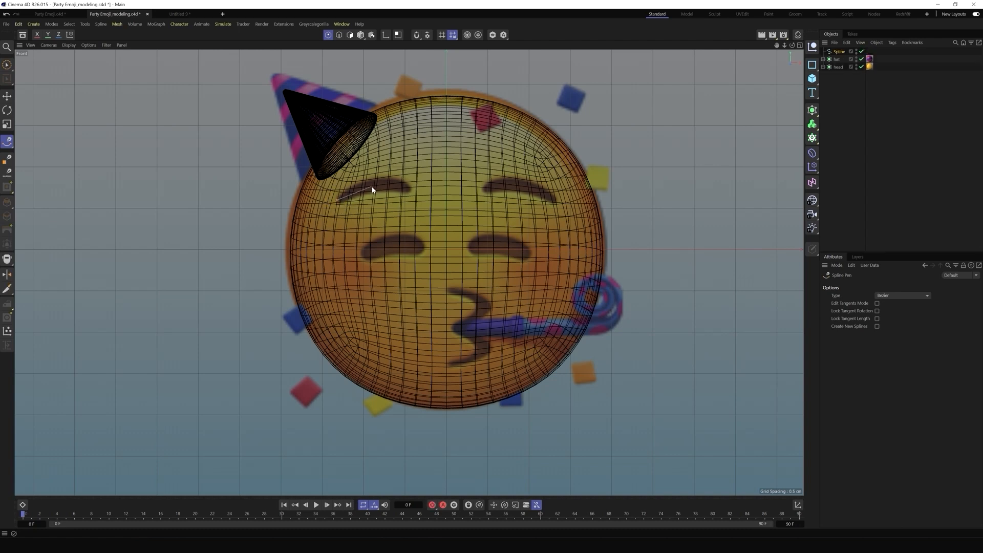
pyautogui.moveTo(383, 188); pyautogui.dragTo(410, 189)
pyautogui.click(858, 129)
# Trace the closed eye below the drawn eyebrow with a three-point Bezier spline and deselect it
pyautogui.click(363, 255)
pyautogui.moveTo(393, 246); pyautogui.dragTo(404, 244)
pyautogui.click(423, 249)
pyautogui.click(859, 129)
# Trace the puckered mouth on the reference image with a Bezier spline from its upper to its lower end
pyautogui.click(450, 289)
pyautogui.moveTo(483, 305)
pyautogui.mouseDown()
pyautogui.moveTo(460, 336)
pyautogui.moveTo(483, 355)
pyautogui.mouseUp()
pyautogui.click(450, 365)
# Rename the three face splines eyebrow, eye and mouth
pyautogui.doubleClick(839, 67)
pyautogui.write('eyebrow')
pyautogui.doubleClick(840, 51)
pyautogui.write('mouth')
pyautogui.click(882, 119)
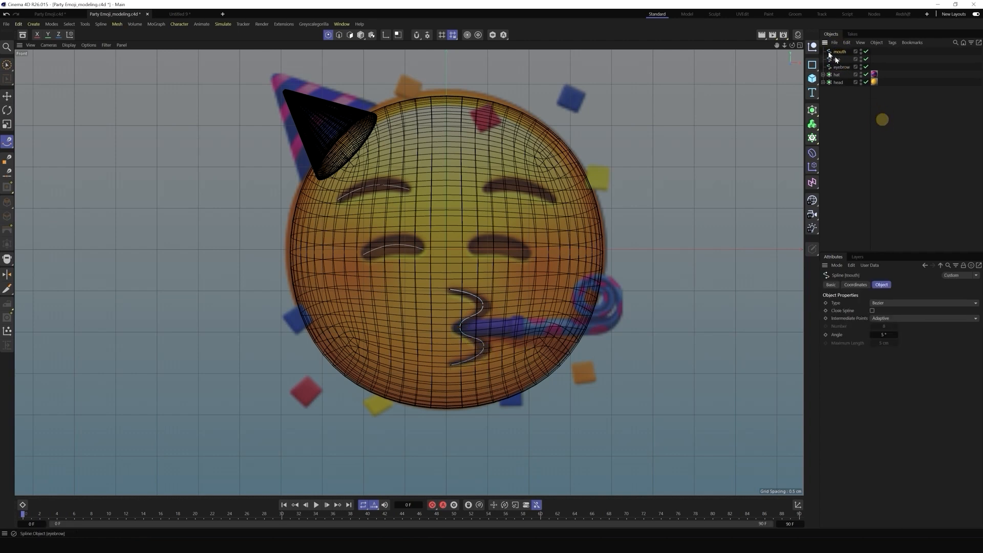
# Project the mouth, eye and eyebrow splines onto the head's surface in XY Plane mode and show the Perspective view at full size
pyautogui.click(800, 45)
pyautogui.scroll(-1, 297, 437)
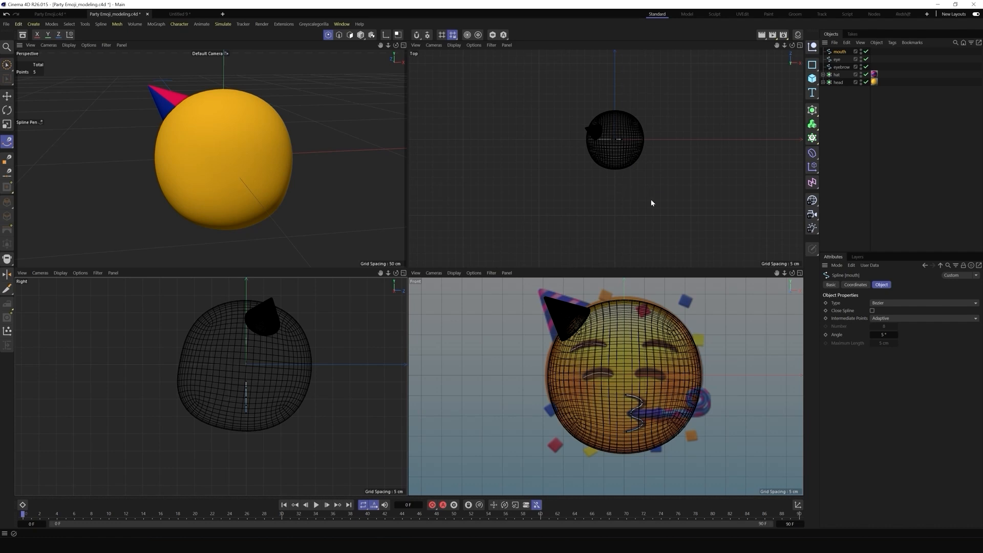
pyautogui.moveTo(396, 45); pyautogui.dragTo(435, 259)
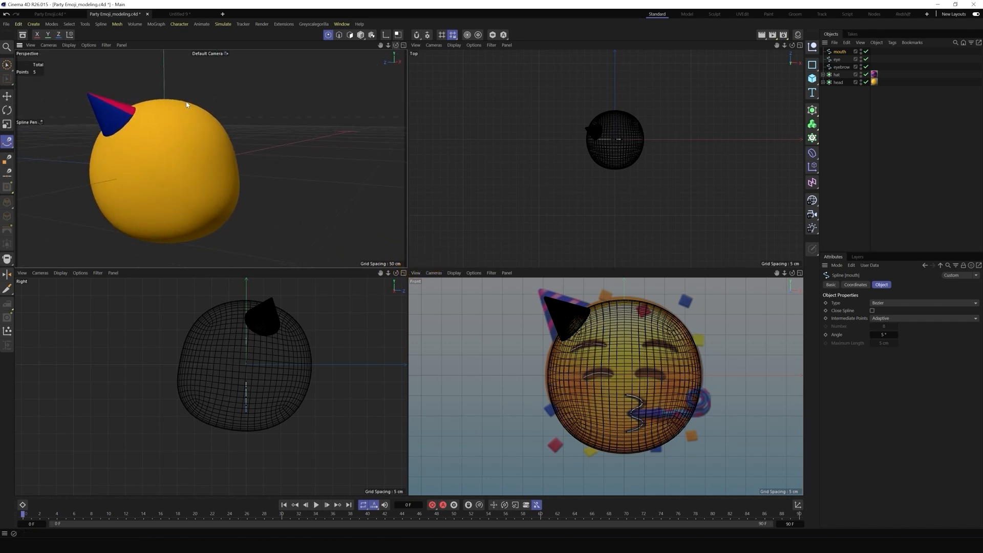
pyautogui.moveTo(396, 45); pyautogui.dragTo(374, 272)
pyautogui.moveTo(396, 45); pyautogui.dragTo(385, 272)
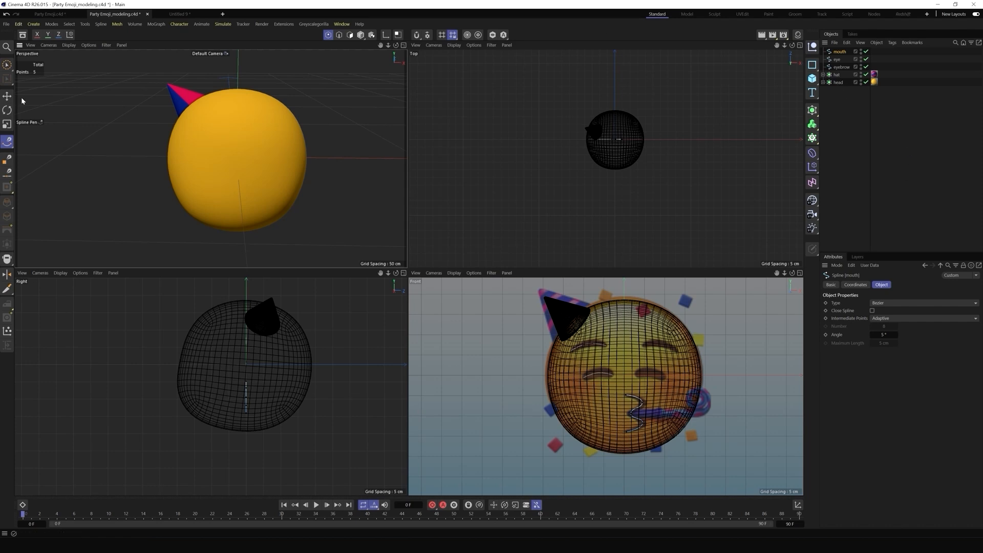
pyautogui.click(6, 96)
pyautogui.keyDown('shift'); pyautogui.click(835, 59); pyautogui.keyUp('shift')
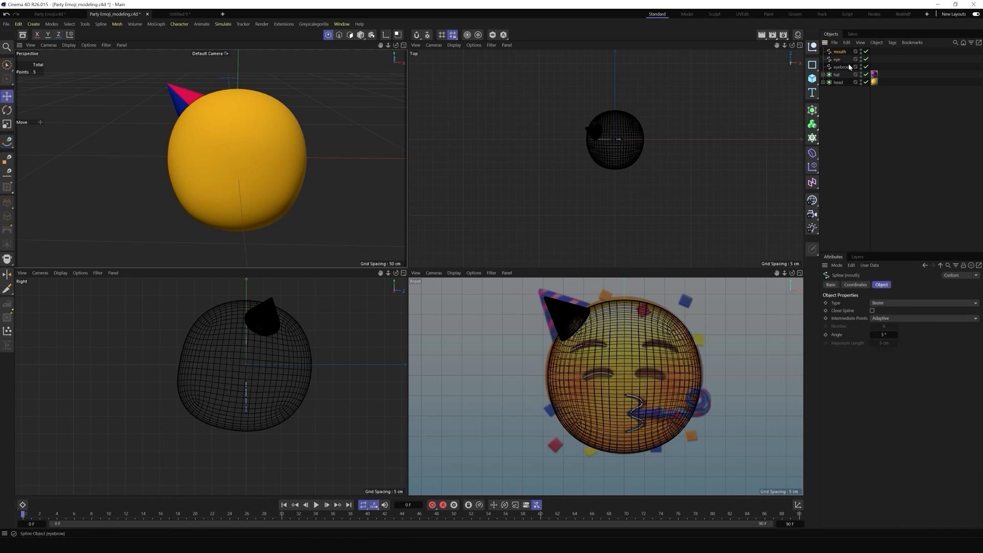
pyautogui.keyDown('shift'); pyautogui.click(843, 67); pyautogui.keyUp('shift')
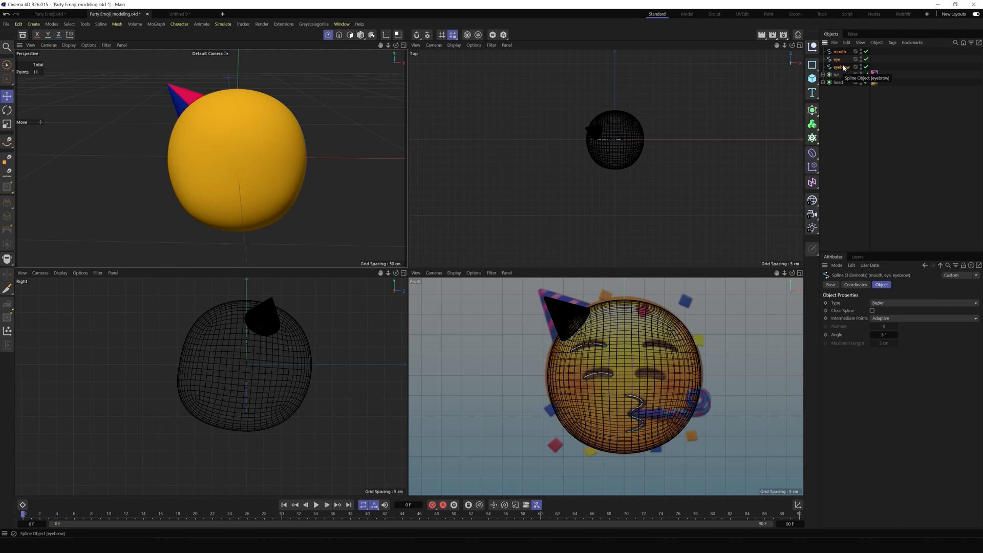
pyautogui.hotkey('shift', 'c')
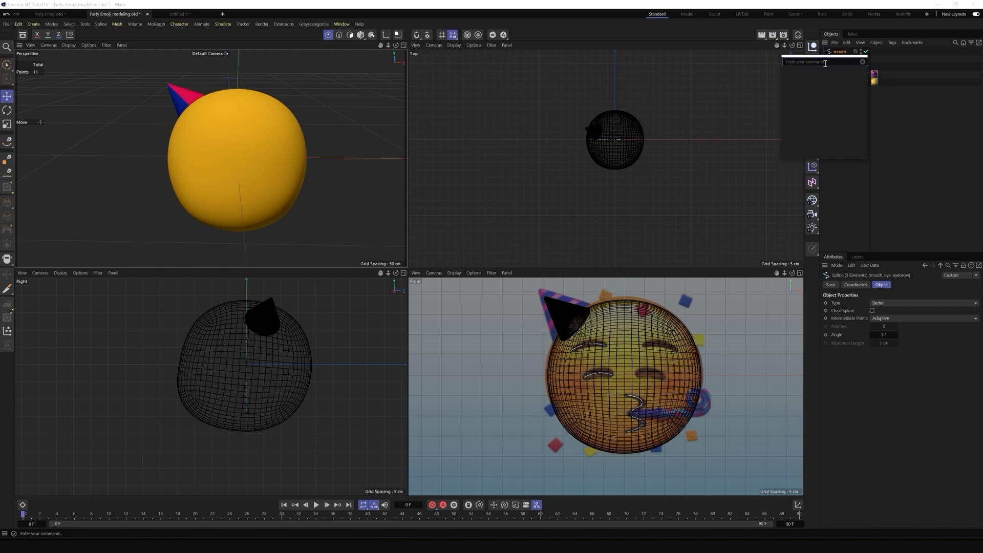
pyautogui.write('pro')
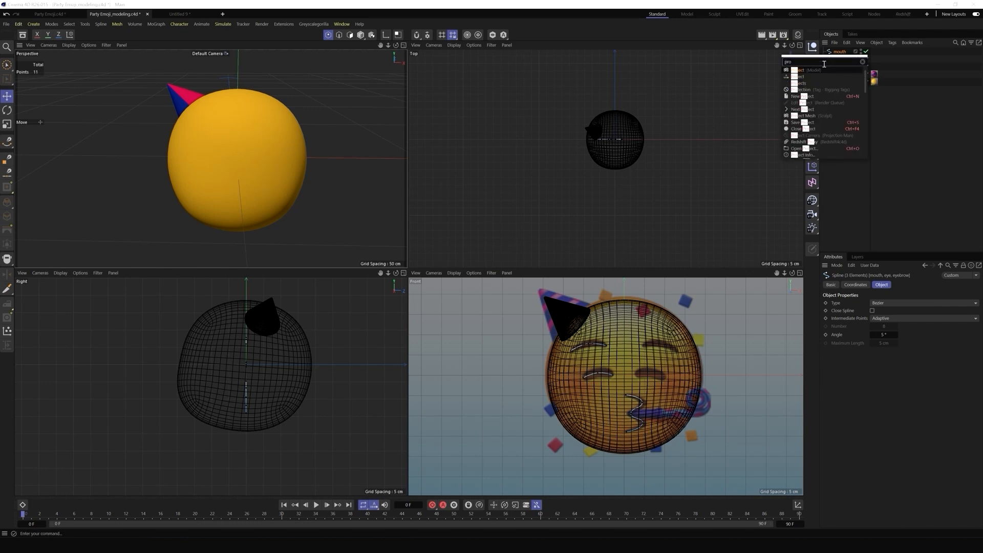
pyautogui.write('ject')
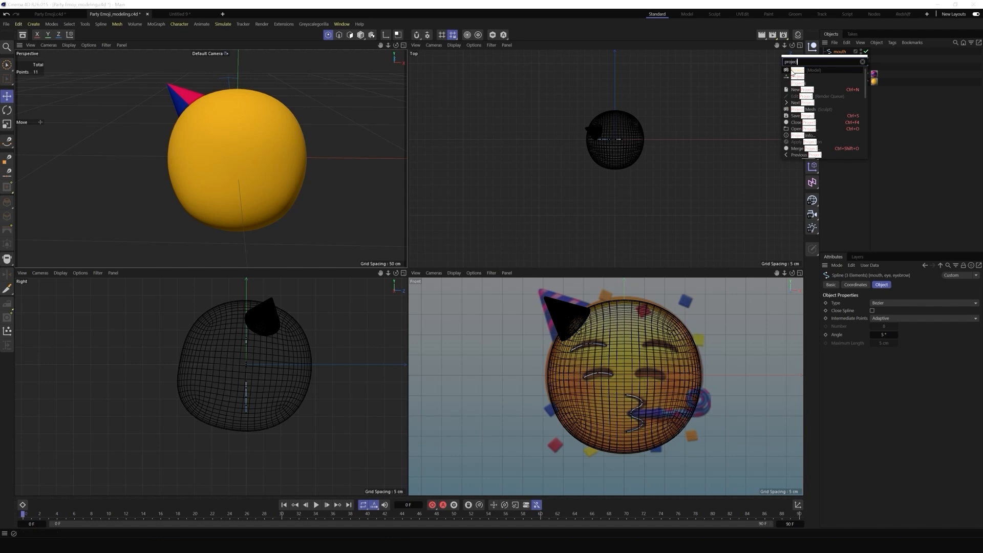
pyautogui.click(789, 72)
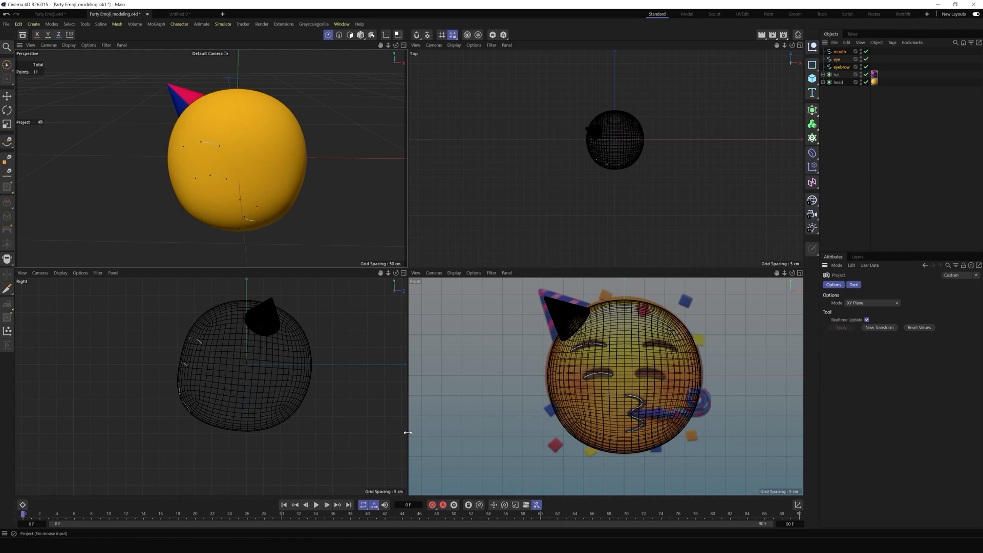
pyautogui.moveTo(396, 45); pyautogui.dragTo(430, 255)
pyautogui.click(403, 45)
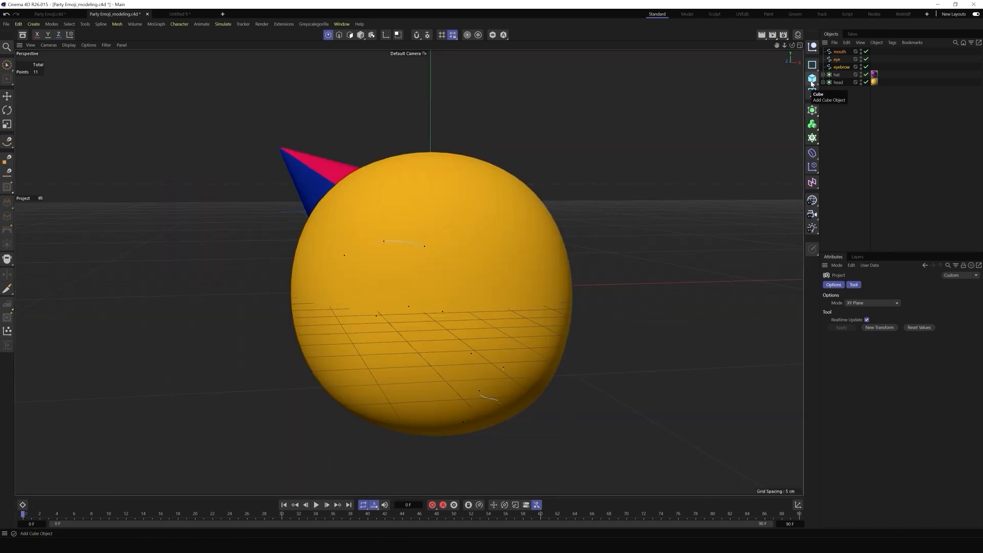
# Add a Capsule object and set its orientation to +X
pyautogui.moveTo(812, 82); pyautogui.dragTo(845, 132)
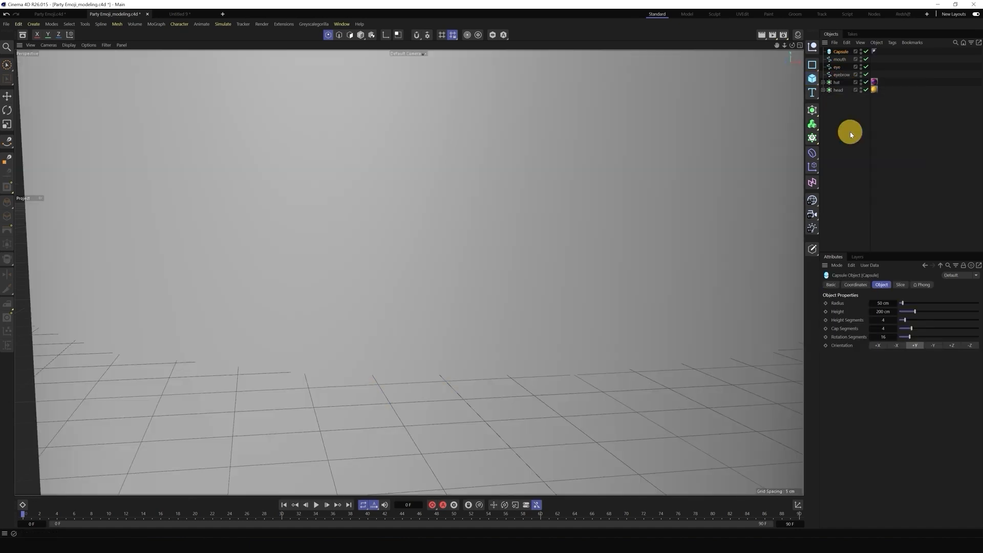
pyautogui.click(800, 46)
pyautogui.scroll(-5, 568, 414)
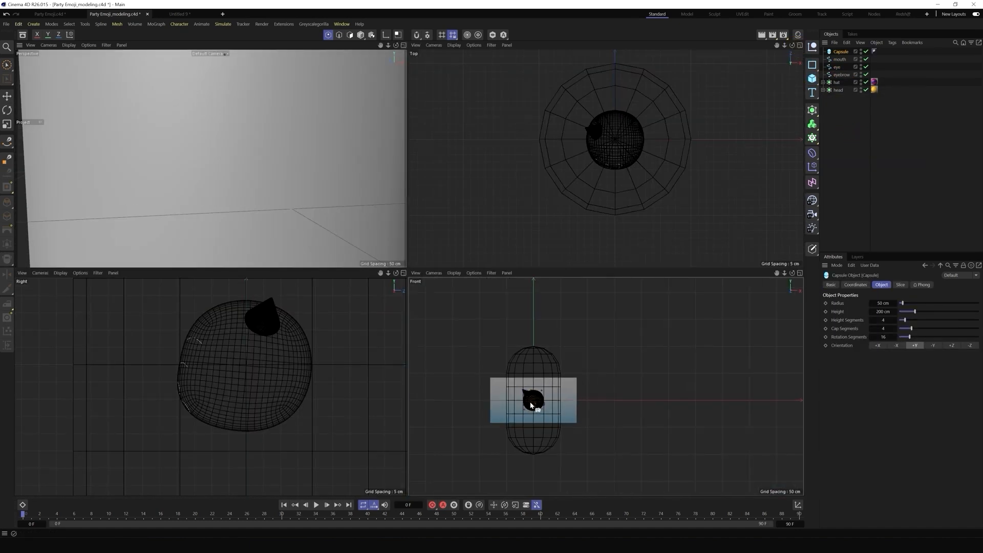
pyautogui.press('e')
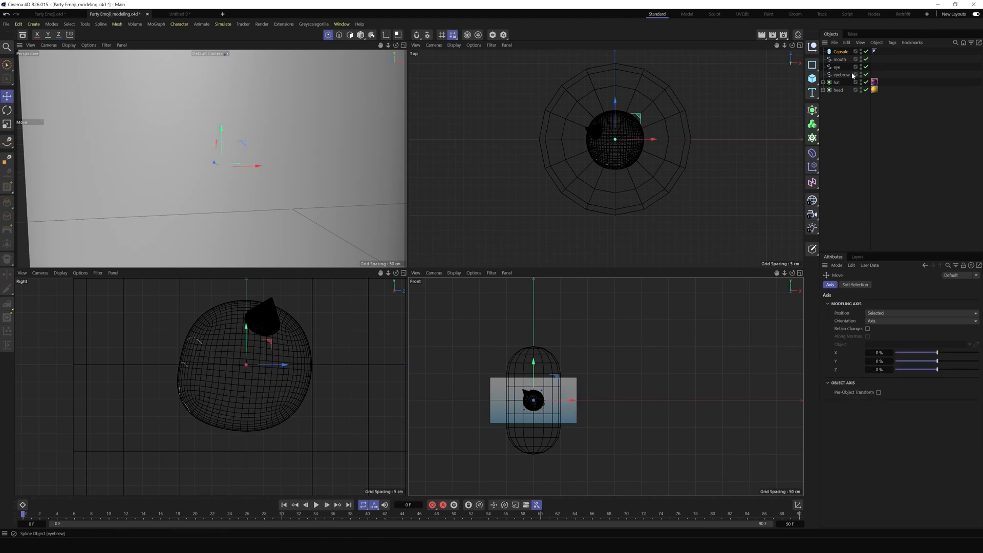
pyautogui.click(840, 52)
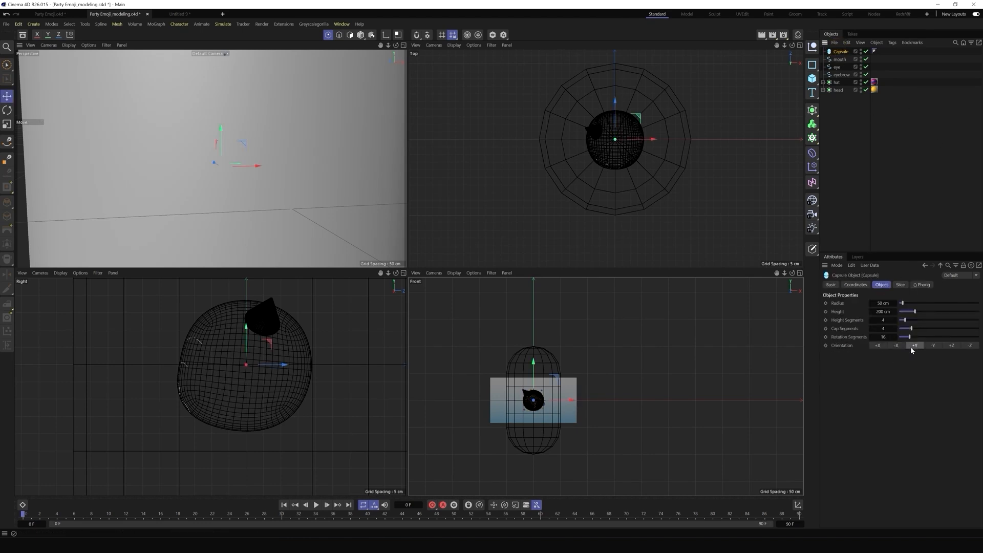
pyautogui.click(878, 345)
pyautogui.scroll(4, 508, 398)
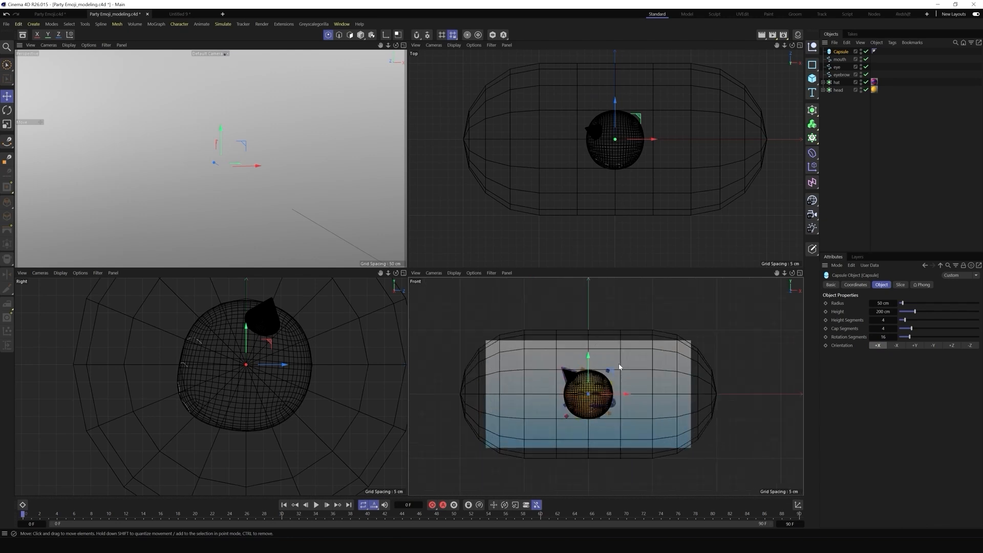
# Shrink the capsule in the Front view to a radius of about 0.84 cm and a height of about 10.9 cm
pyautogui.click(361, 35)
pyautogui.moveTo(588, 458); pyautogui.dragTo(588, 398)
pyautogui.moveTo(717, 394); pyautogui.dragTo(603, 394)
pyautogui.scroll(6, 585, 394)
pyautogui.moveTo(600, 412); pyautogui.dragTo(600, 399)
pyautogui.scroll(4, 615, 399)
pyautogui.moveTo(698, 392); pyautogui.dragTo(636, 390)
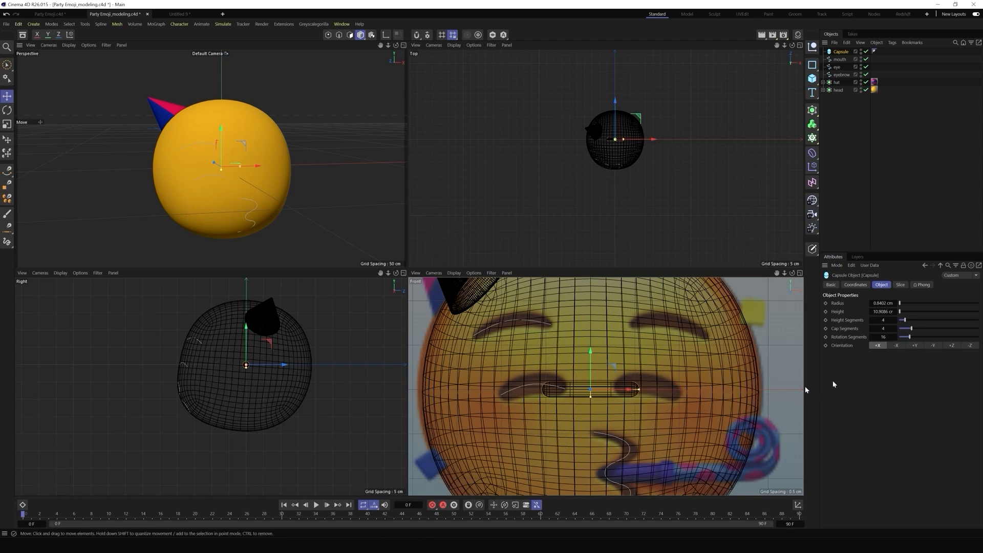
# Set the capsule's height segments to 12
pyautogui.click(894, 321)
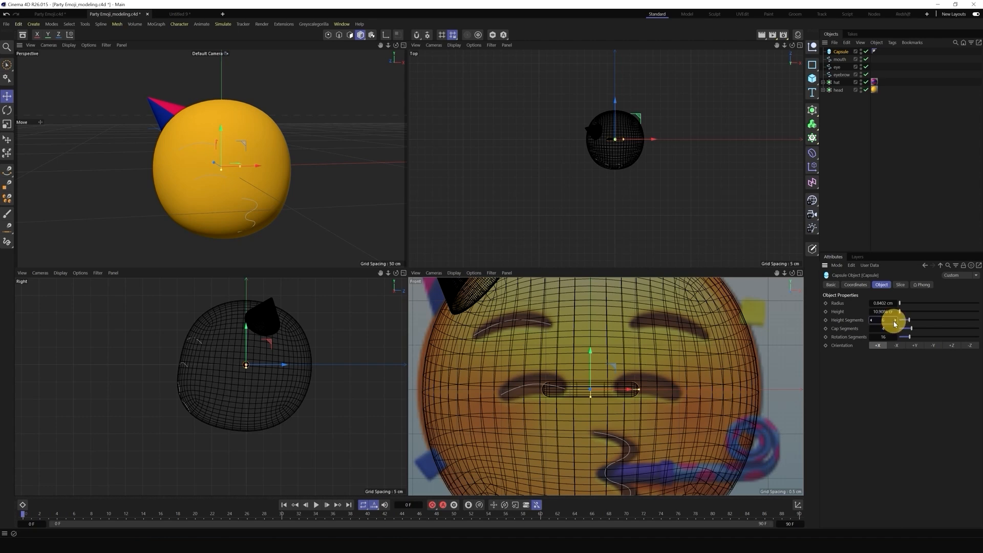
pyautogui.click(894, 321)
pyautogui.click(895, 321)
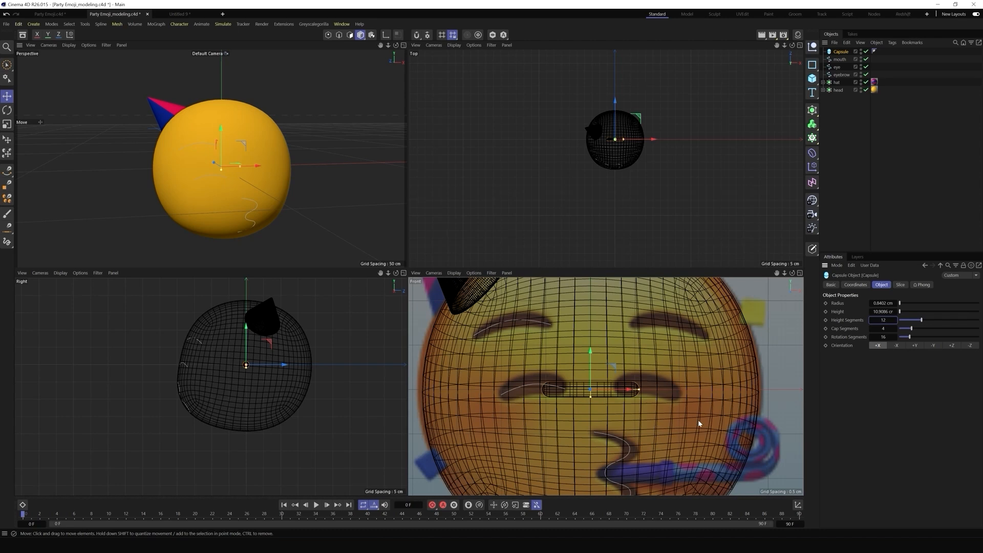
# Add a Spline Wrap deformer as a child of the capsule and assign the eyebrow spline to it
pyautogui.click(813, 156)
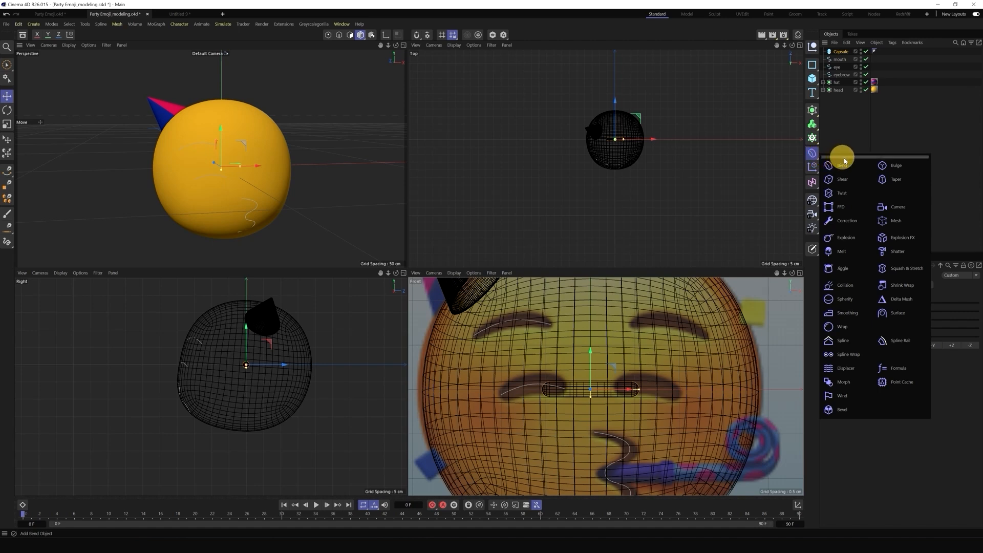
pyautogui.click(850, 354)
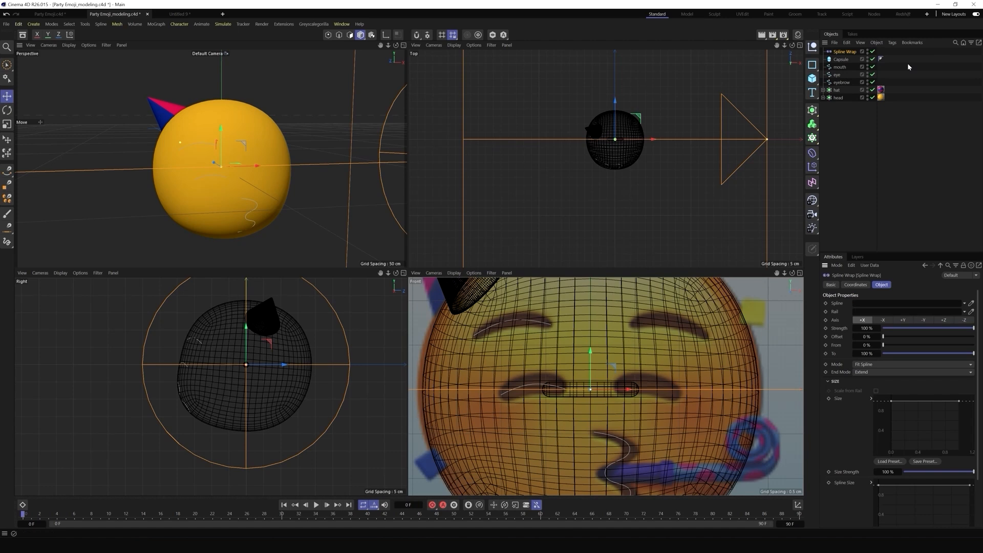
pyautogui.moveTo(838, 53); pyautogui.dragTo(838, 60)
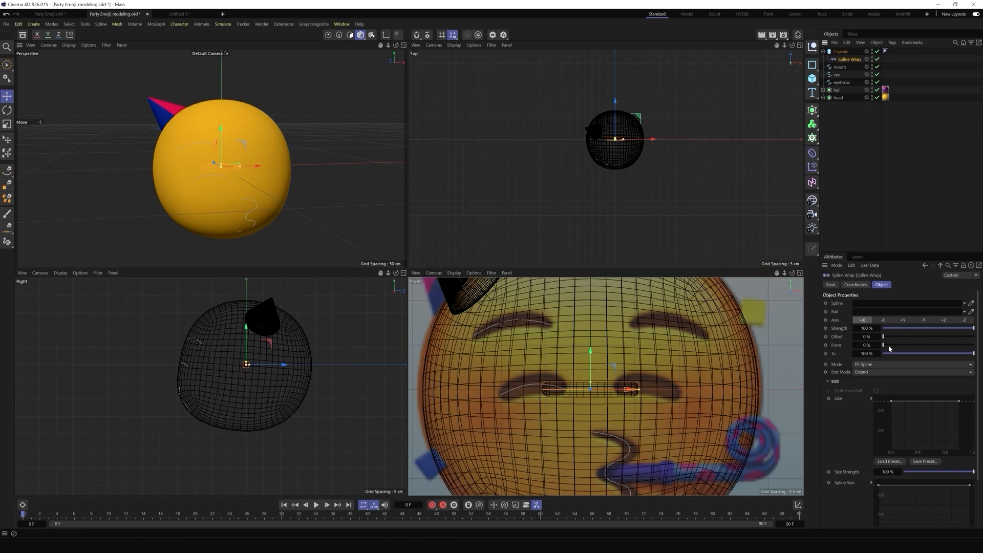
pyautogui.moveTo(841, 82); pyautogui.dragTo(861, 305)
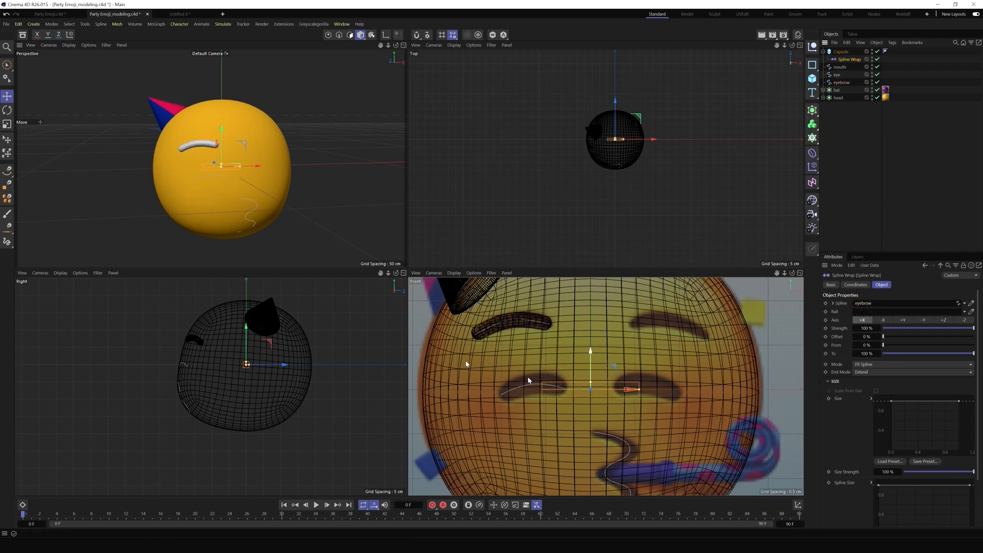
# Taper the eyebrow's outer end by lowering the start of the Spline Wrap size curve to about 0.6 and rounding its rise
pyautogui.moveTo(396, 45); pyautogui.dragTo(375, 273)
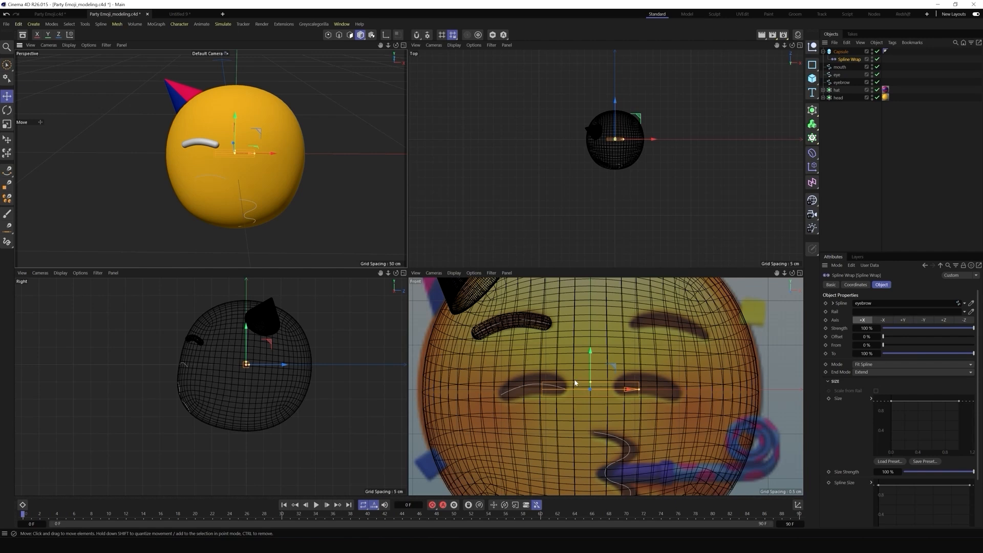
pyautogui.scroll(-2, 575, 383)
pyautogui.scroll(5, 474, 336)
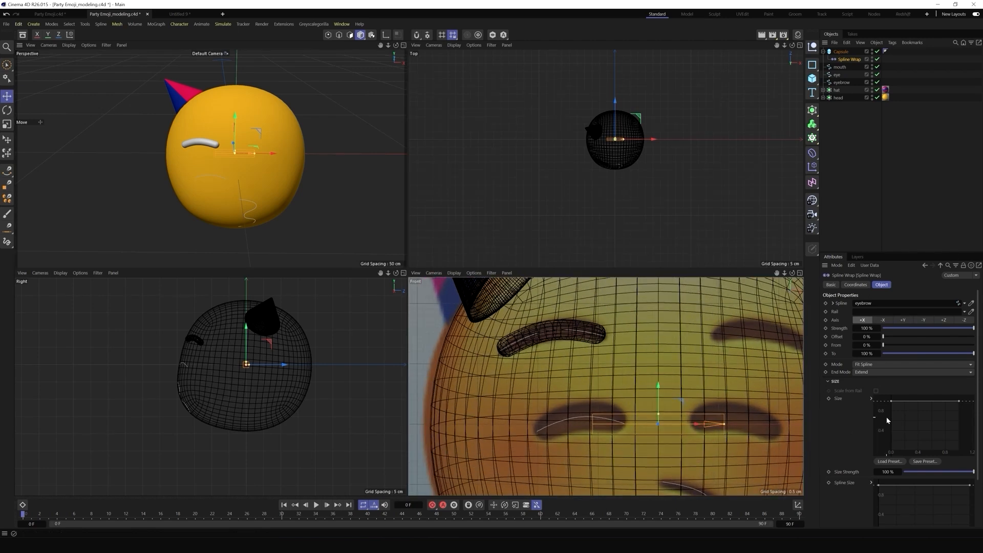
pyautogui.moveTo(892, 402); pyautogui.dragTo(910, 418)
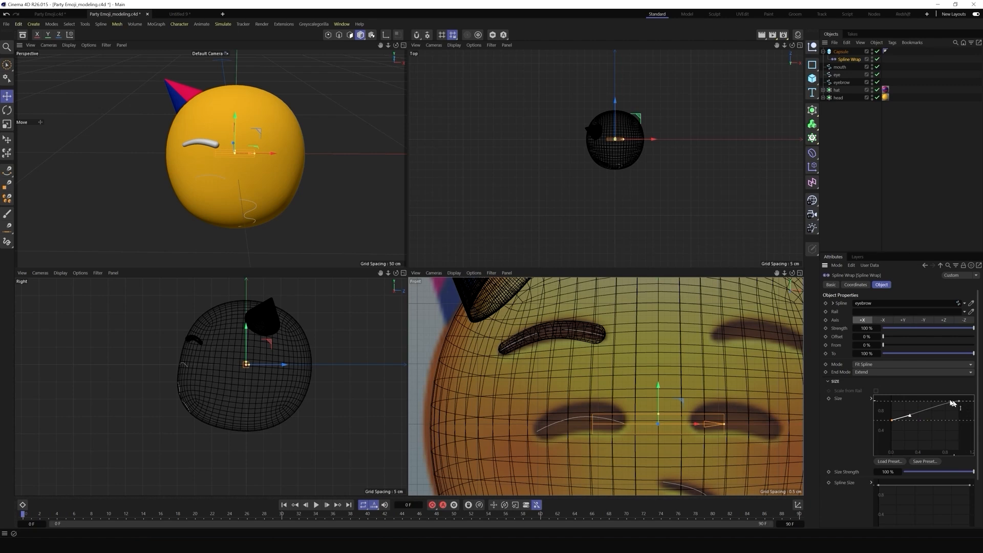
pyautogui.moveTo(396, 45); pyautogui.dragTo(404, 253)
pyautogui.moveTo(909, 416); pyautogui.dragTo(904, 419)
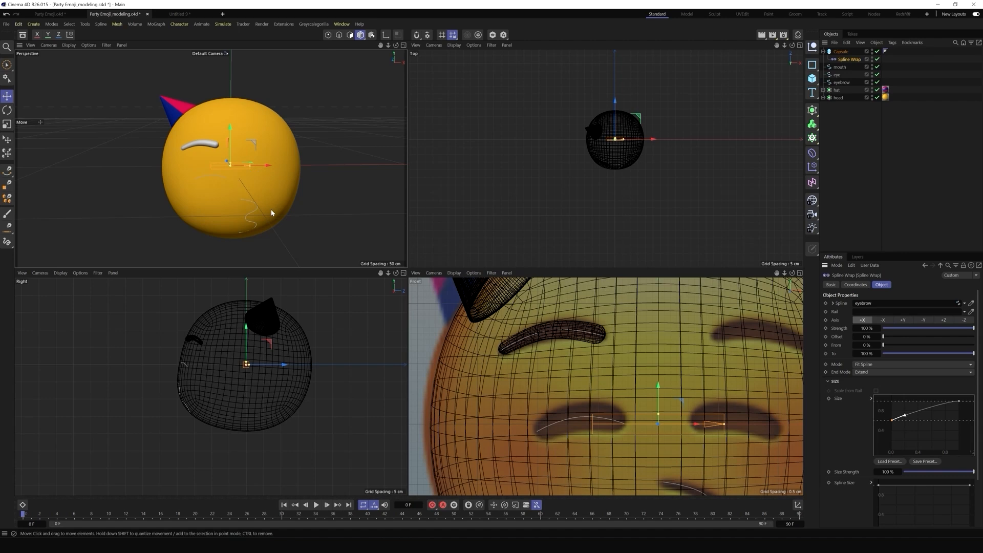
# Duplicate the eyebrow capsule, assign the eye spline to the copy's Spline Wrap and reshape its size curve
pyautogui.click(845, 52)
pyautogui.keyDown('ctrl'); pyautogui.moveTo(842, 53); pyautogui.dragTo(840, 47); pyautogui.keyUp('ctrl')
pyautogui.click(851, 60)
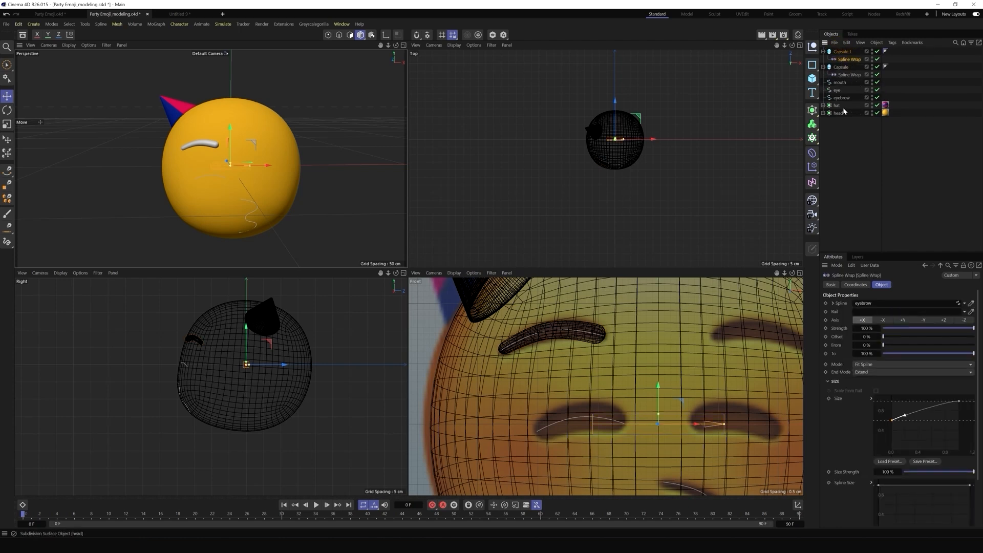
pyautogui.moveTo(837, 90); pyautogui.dragTo(871, 304)
pyautogui.moveTo(904, 416)
pyautogui.mouseDown()
pyautogui.moveTo(891, 402)
pyautogui.moveTo(903, 400)
pyautogui.mouseUp()
# Duplicate the eye capsule, assign the mouth spline to the copy's Spline Wrap and raise the copy's height segments to 34
pyautogui.keyDown('ctrl'); pyautogui.moveTo(840, 51); pyautogui.dragTo(841, 47); pyautogui.keyUp('ctrl')
pyautogui.click(850, 59)
pyautogui.moveTo(840, 97); pyautogui.dragTo(871, 304)
pyautogui.keyDown('alt'); pyautogui.moveTo(638, 404); pyautogui.dragTo(560, 278, button='middle'); pyautogui.keyUp('alt')
pyautogui.click(842, 52)
pyautogui.moveTo(921, 320); pyautogui.dragTo(968, 327)
# Shape the mouth's Spline Wrap size curve with both ends lowered and a thicker middle, and check the face in the full-size Perspective view
pyautogui.click(850, 59)
pyautogui.moveTo(890, 401); pyautogui.dragTo(891, 418)
pyautogui.moveTo(960, 402); pyautogui.dragTo(960, 416)
pyautogui.moveTo(950, 417); pyautogui.dragTo(903, 404)
pyautogui.click(891, 417)
pyautogui.click(403, 46)
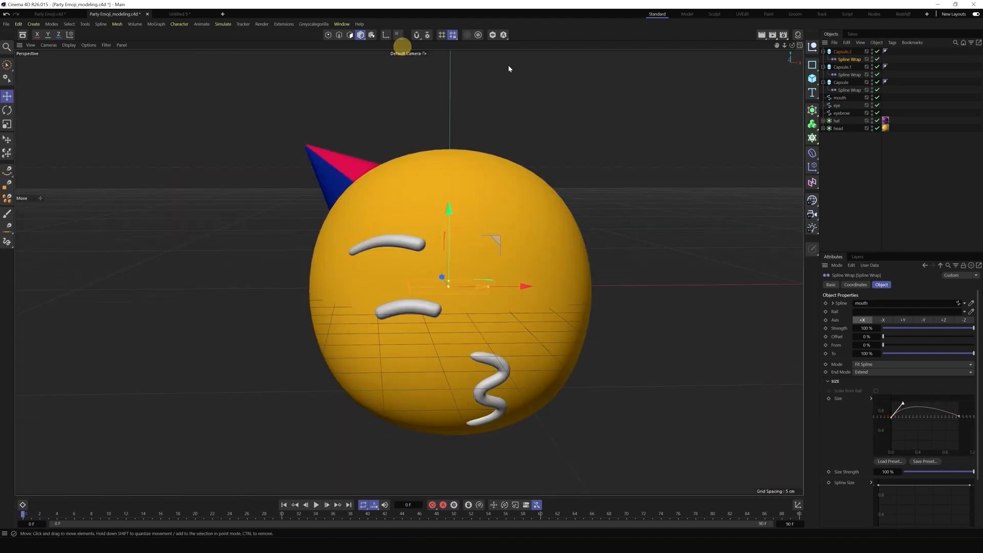
pyautogui.moveTo(792, 45); pyautogui.dragTo(763, 47)
pyautogui.moveTo(473, 260); pyautogui.dragTo(501, 266)
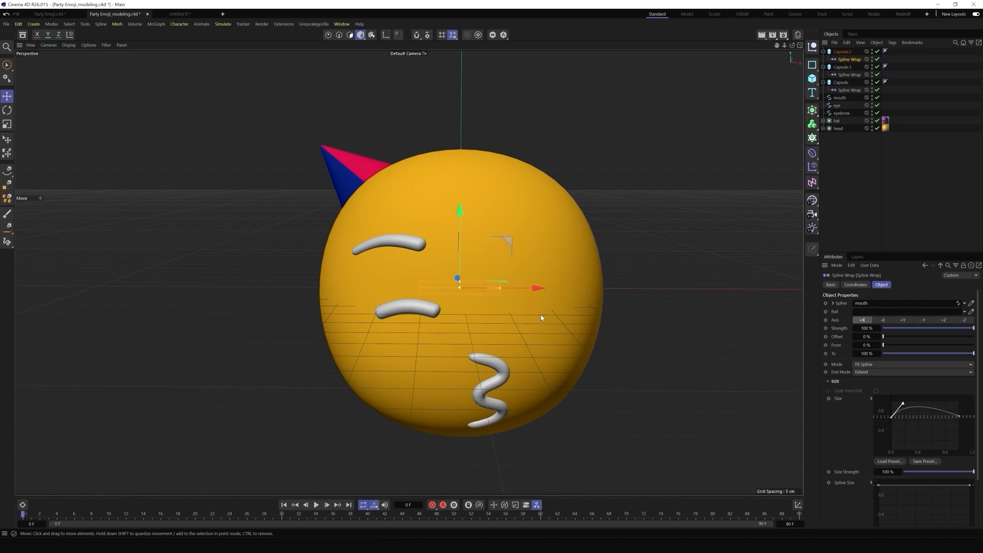
# Rename the three capsules eyebrow, eye and mouth to match the splines they follow
pyautogui.doubleClick(842, 82)
pyautogui.write('eyebrow')
pyautogui.press('Return')
pyautogui.doubleClick(841, 67)
pyautogui.write('eye')
pyautogui.press('Return')
pyautogui.doubleClick(843, 51)
pyautogui.write('mouth')
pyautogui.press('Return')
pyautogui.click(861, 163)
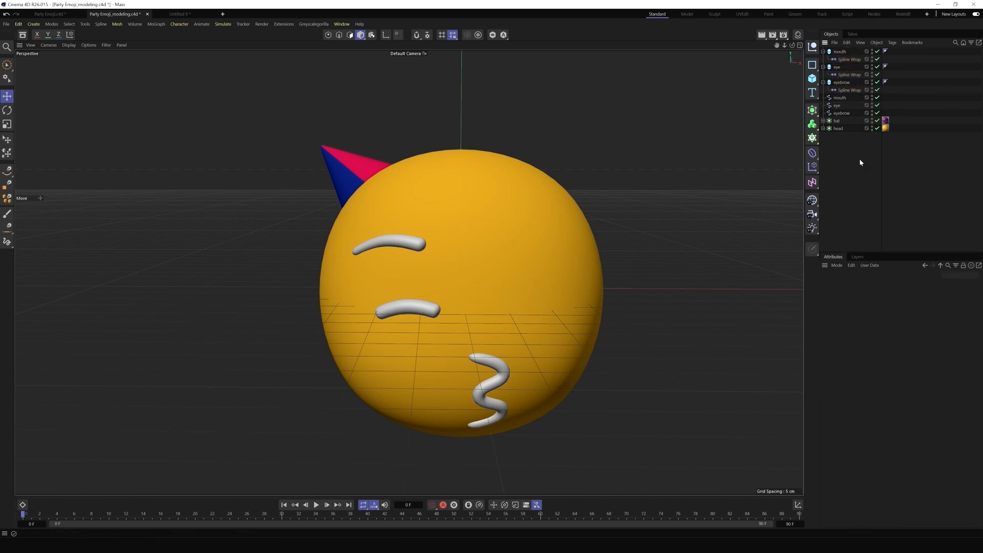
# Group the eyebrow and eye splines and capsules in a null named eyes
pyautogui.click(843, 113)
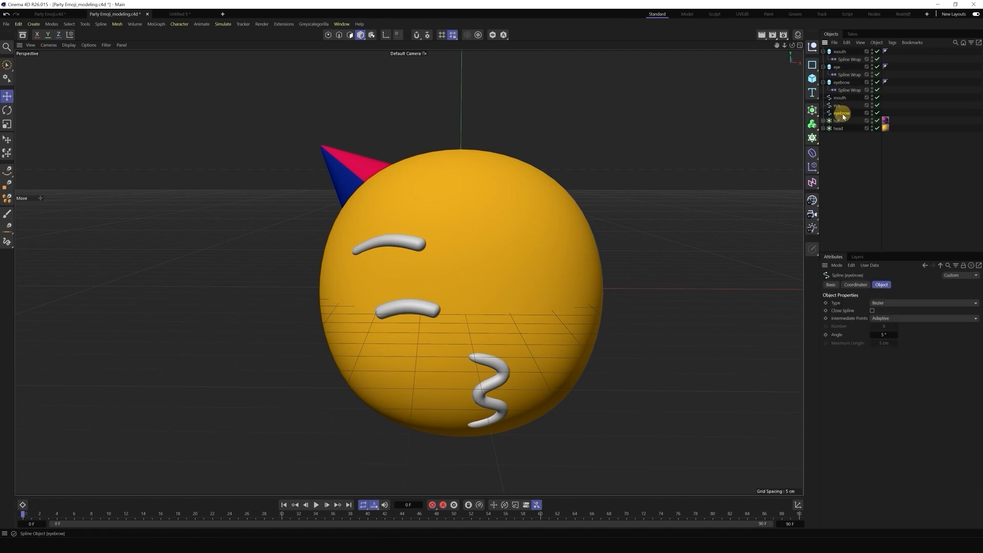
pyautogui.keyDown('ctrl'); pyautogui.click(837, 105); pyautogui.keyUp('ctrl')
pyautogui.keyDown('ctrl'); pyautogui.click(841, 83); pyautogui.keyUp('ctrl')
pyautogui.keyDown('ctrl'); pyautogui.click(836, 67); pyautogui.keyUp('ctrl')
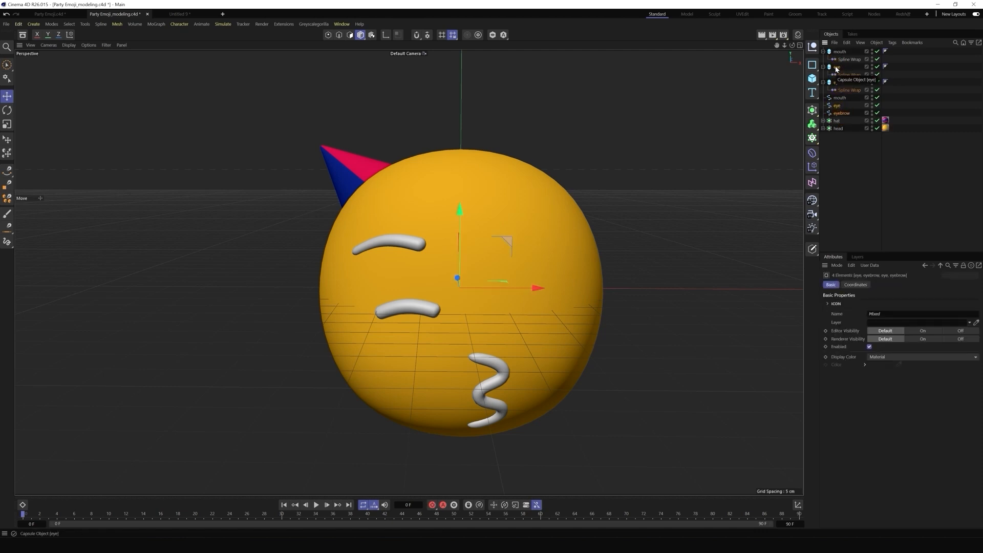
pyautogui.hotkey('alt', 'g')
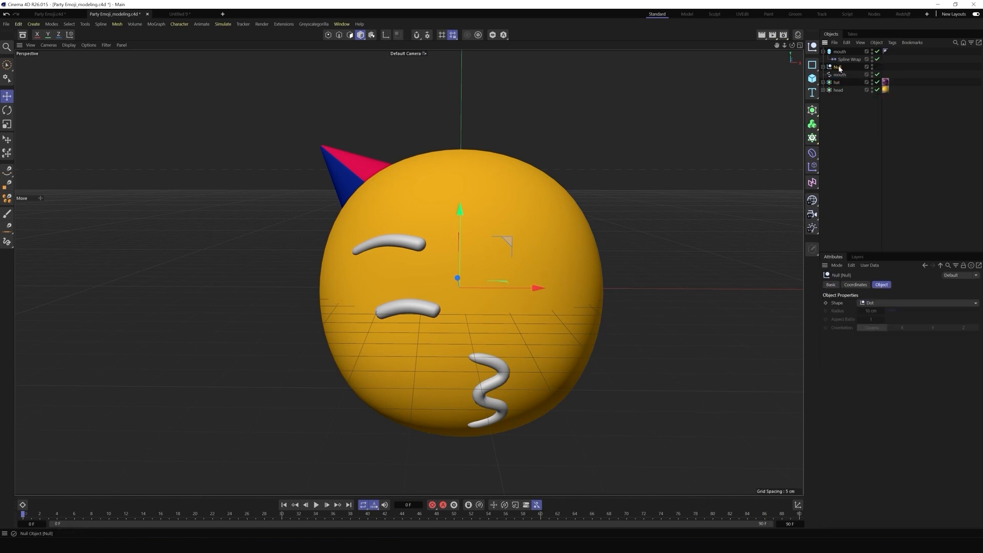
pyautogui.doubleClick(838, 67)
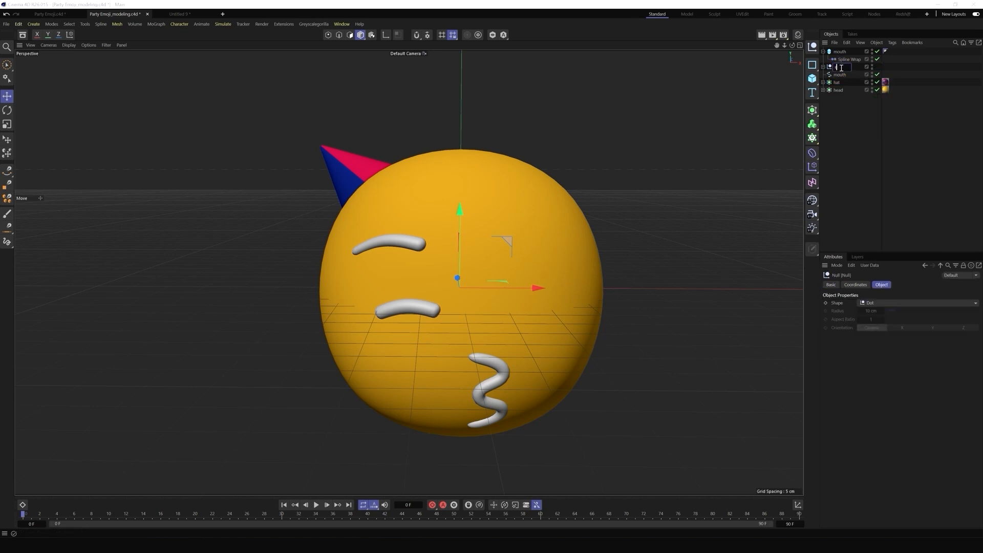
pyautogui.write('eyes')
pyautogui.click(856, 119)
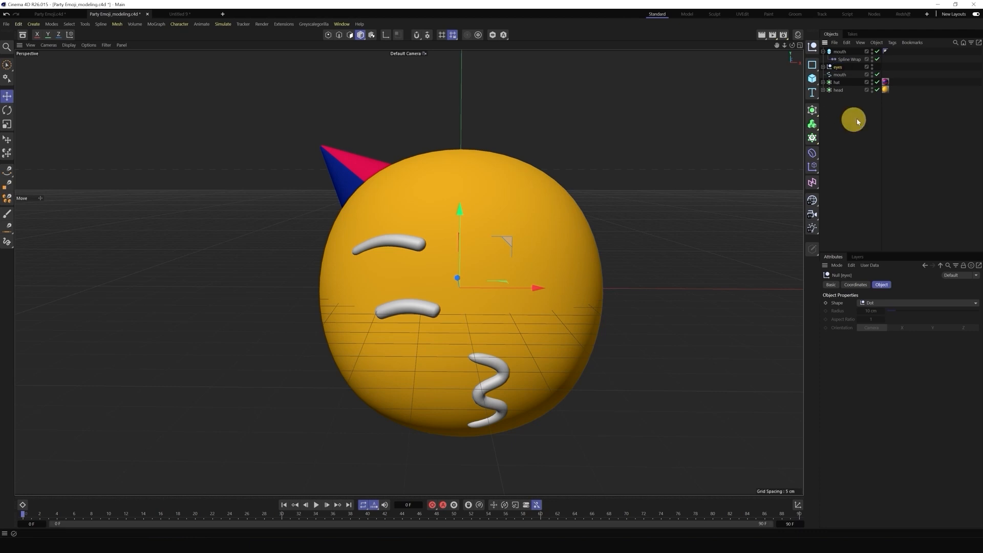
# Collapse the mouth capsule's hierarchy and place the eyes null inside a new Subdivision Surface
pyautogui.click(823, 51)
pyautogui.click(836, 51)
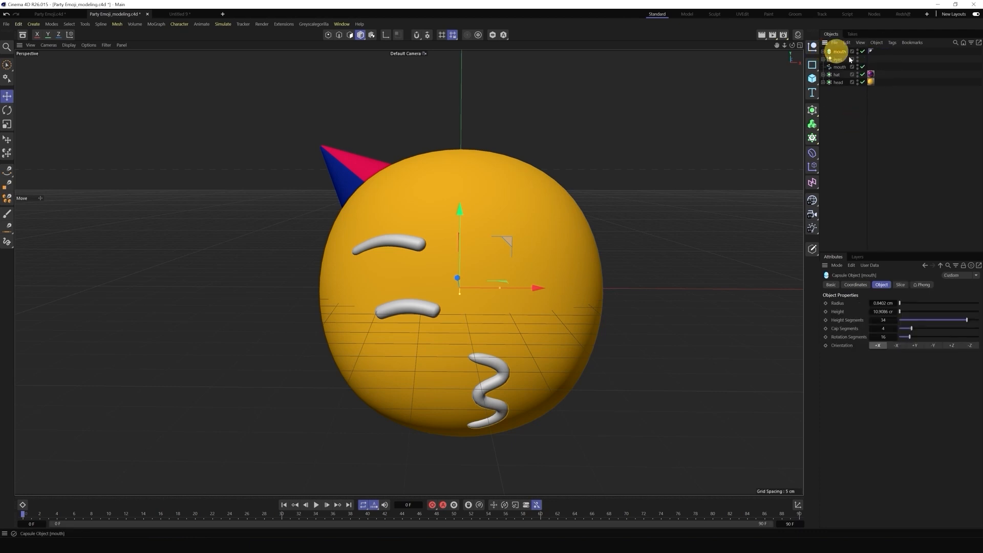
pyautogui.click(840, 60)
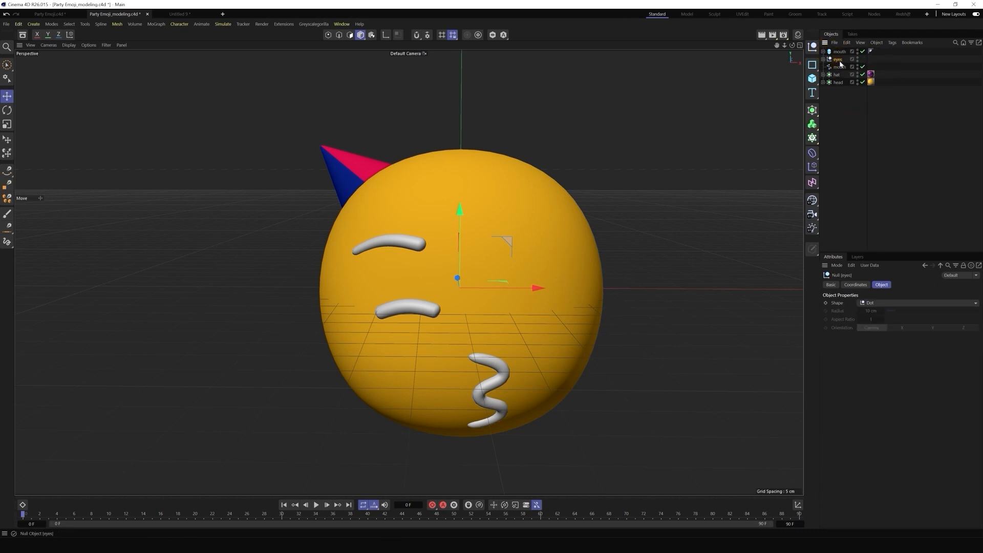
pyautogui.click(813, 111)
pyautogui.moveTo(838, 69); pyautogui.dragTo(842, 54)
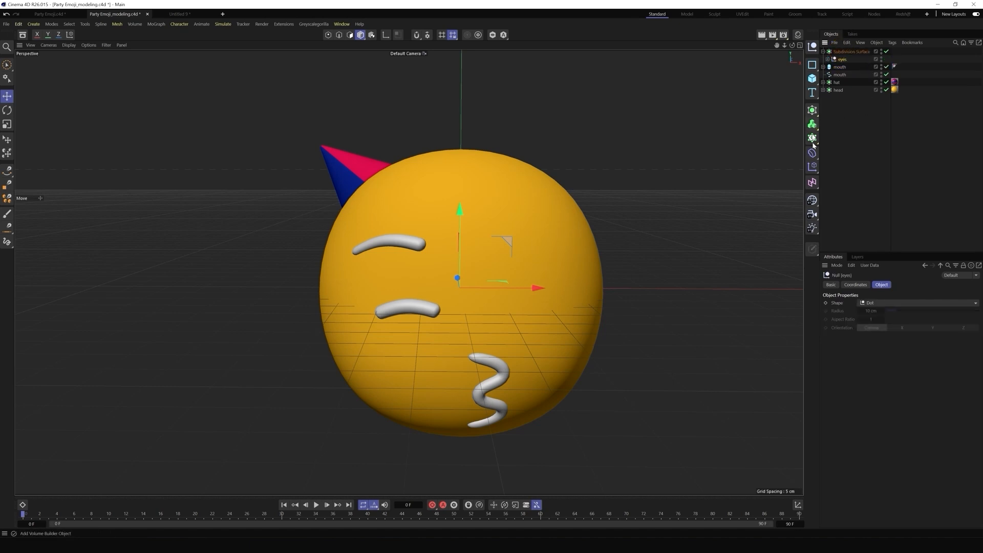
# Mirror the eye and eyebrow by placing their Subdivision Surface under a new Symmetry object, and rename the Symmetry object eyes
pyautogui.click(812, 109)
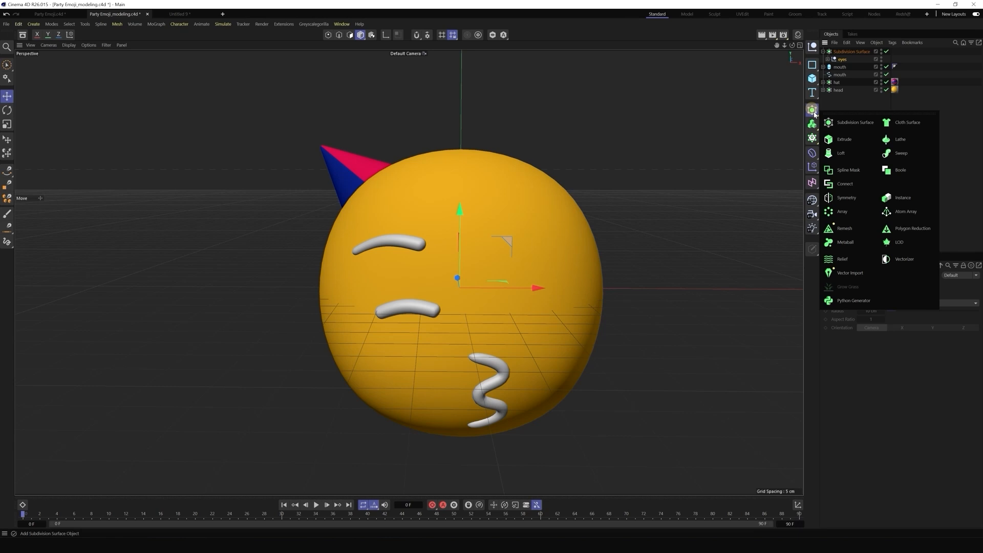
pyautogui.click(838, 200)
pyautogui.moveTo(851, 59); pyautogui.dragTo(840, 51)
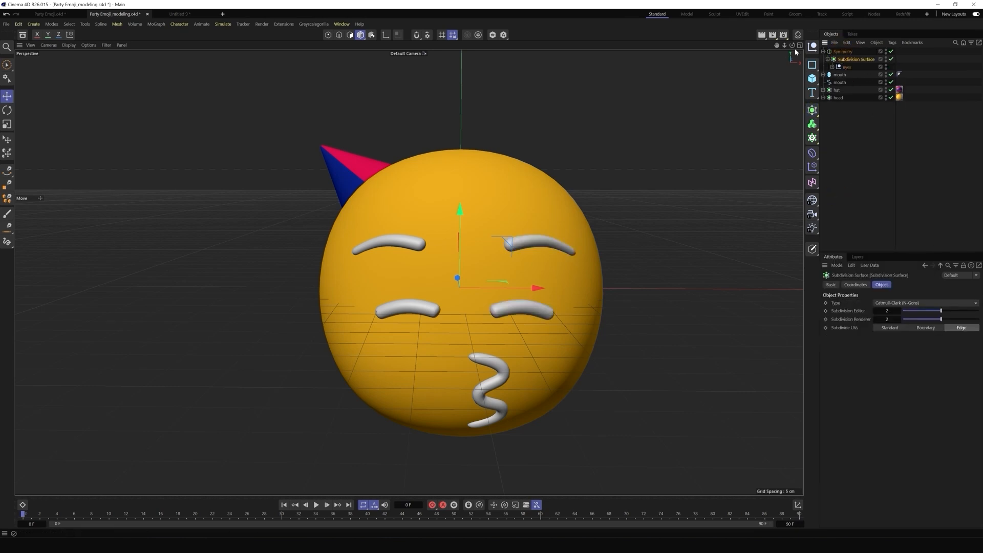
pyautogui.moveTo(491, 256)
pyautogui.keyDown('alt'); pyautogui.mouseDown()
pyautogui.moveTo(452, 256)
pyautogui.moveTo(506, 264)
pyautogui.moveTo(478, 268)
pyautogui.mouseUp(); pyautogui.keyUp('alt')
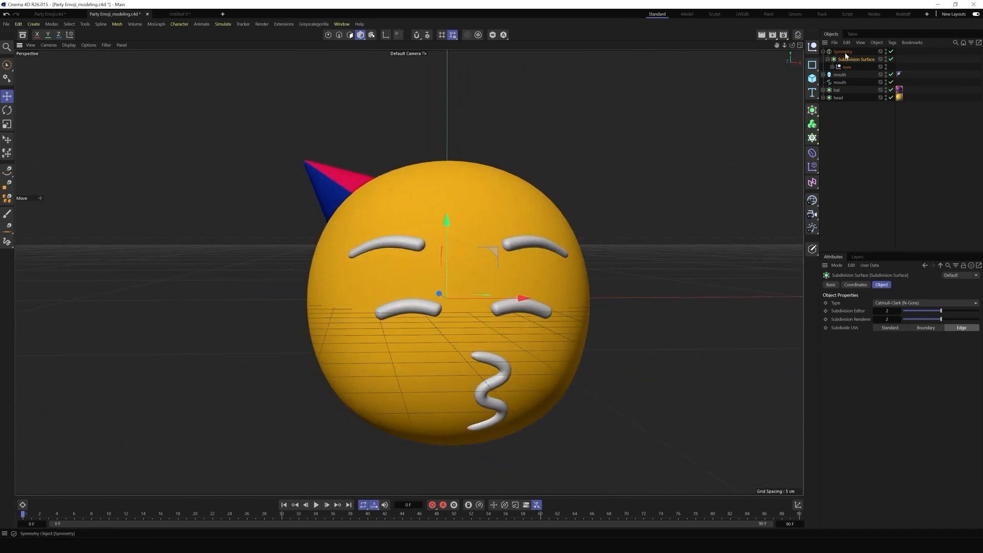
pyautogui.click(843, 52)
pyautogui.doubleClick(845, 52)
pyautogui.write('e')
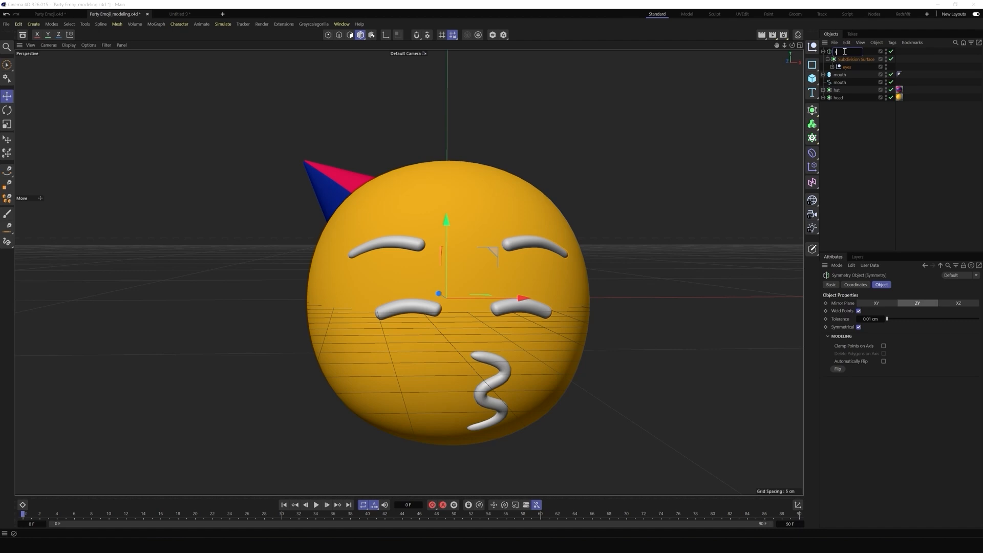
pyautogui.click(863, 127)
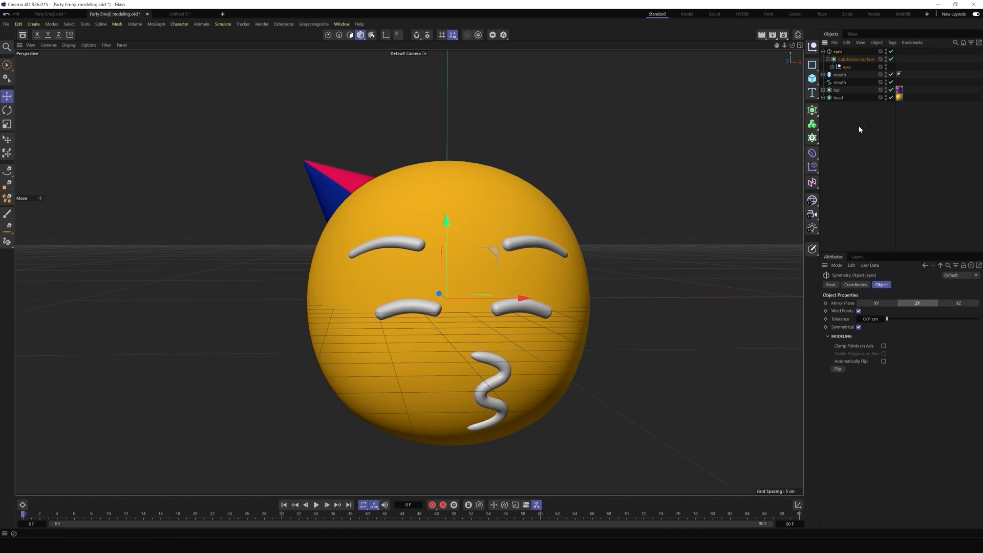
# Group the mouth capsule and mouth spline in a null named mouth
pyautogui.click(840, 82)
pyautogui.keyDown('shift'); pyautogui.click(839, 77); pyautogui.keyUp('shift')
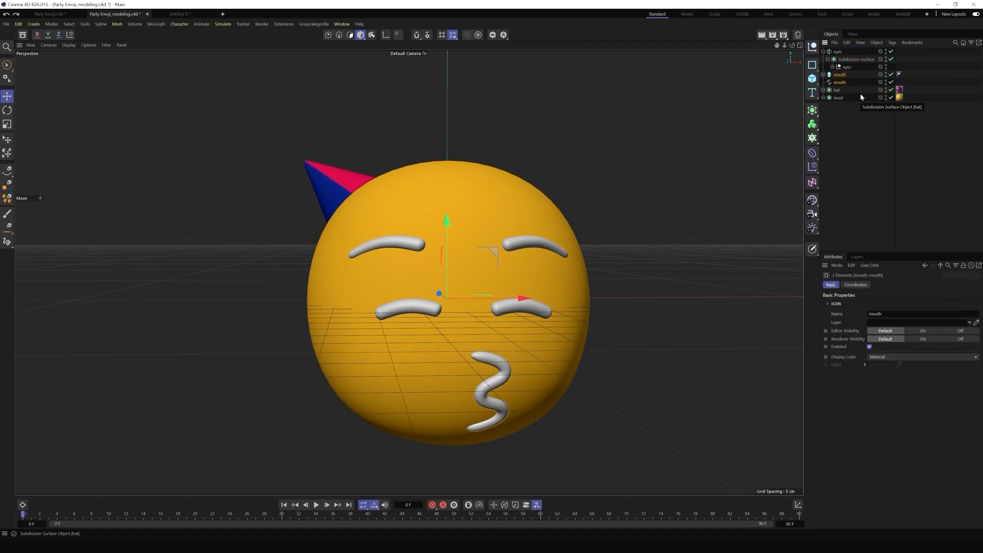
pyautogui.hotkey('alt', 'g')
pyautogui.doubleClick(838, 74)
pyautogui.write('mouth')
pyautogui.press('Return')
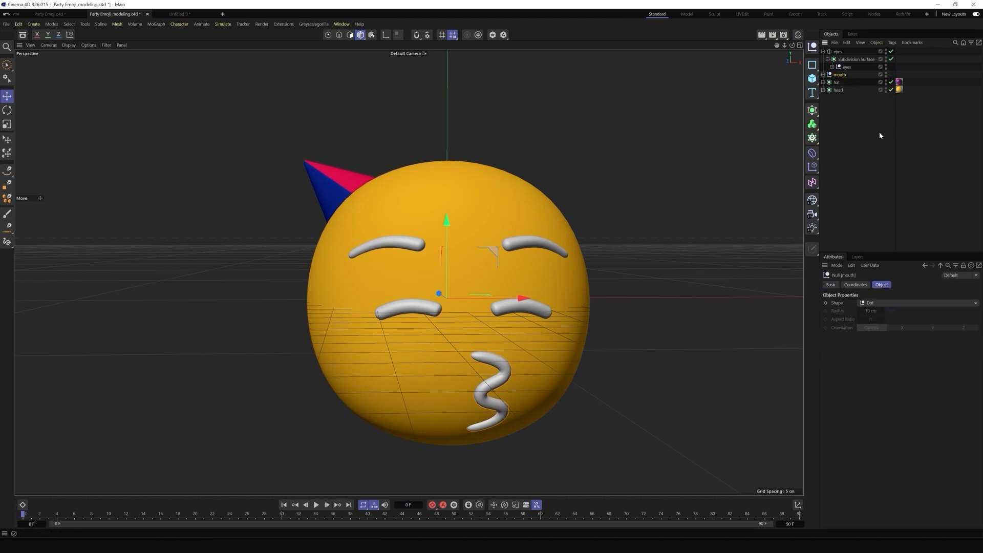
# Place the mouth null inside a new Subdivision Surface and rename that Subdivision Surface mouth
pyautogui.click(817, 111)
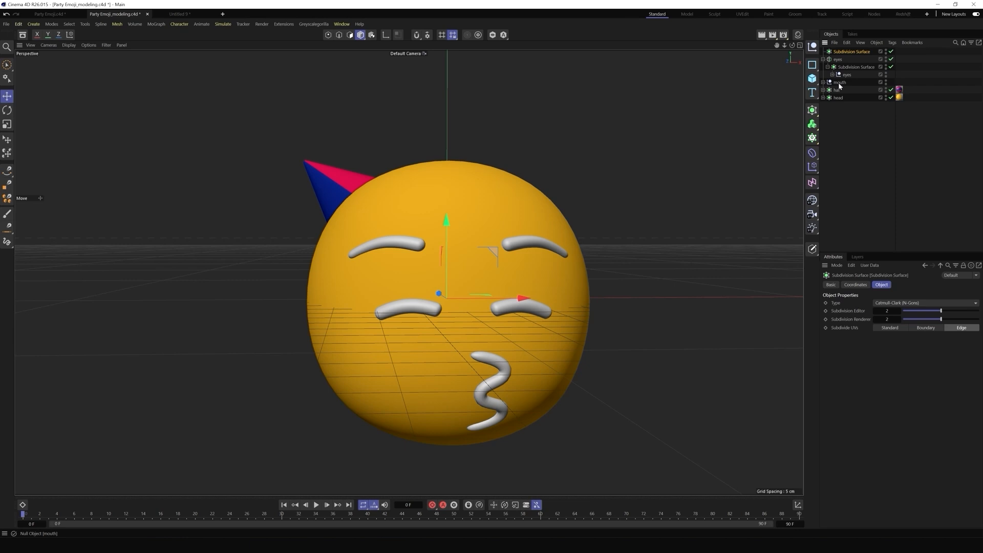
pyautogui.moveTo(840, 84); pyautogui.dragTo(844, 53)
pyautogui.doubleClick(842, 52)
pyautogui.write('mouth')
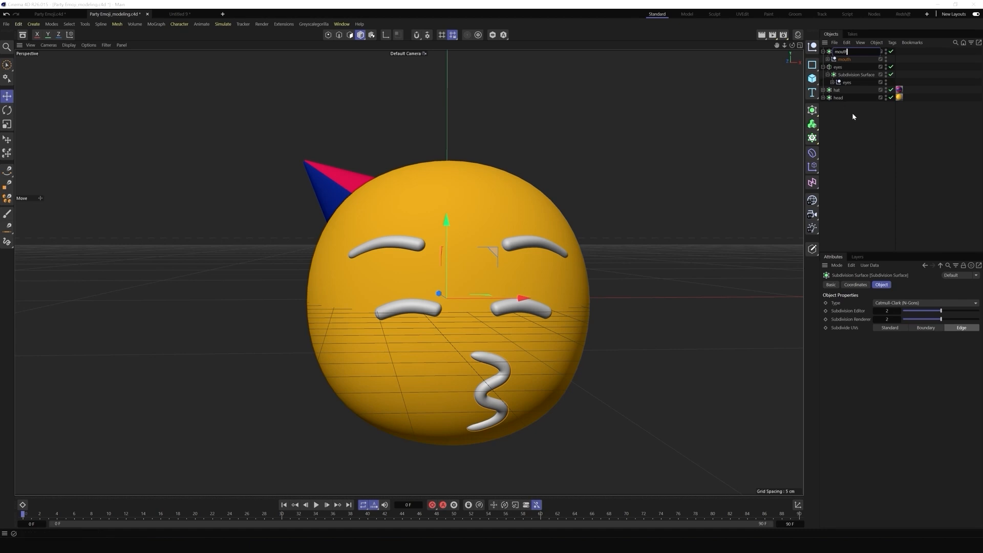
pyautogui.press('Return')
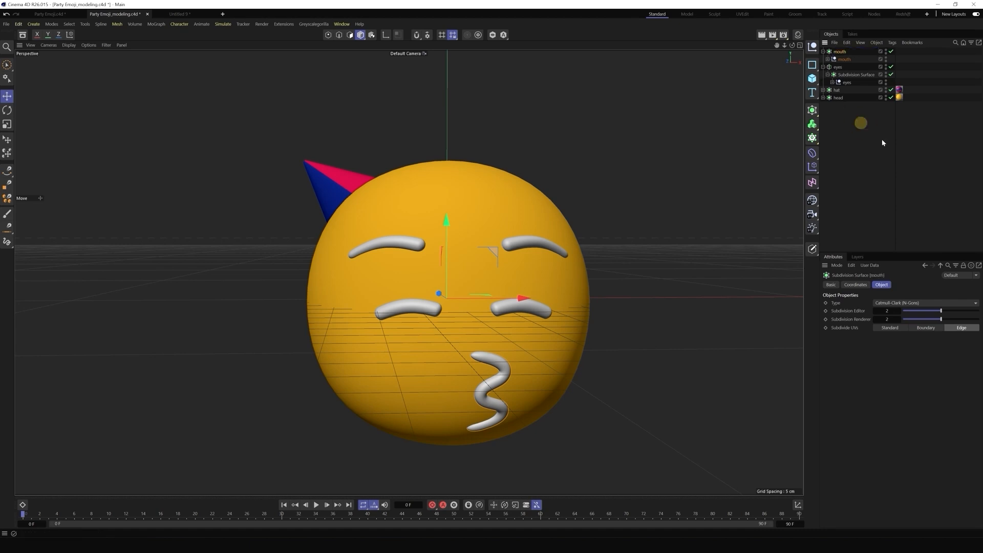
# Add a Pose Morph tag to the eyebrow spline and enable Position, Points and Rotation mixing for it
pyautogui.moveTo(792, 47); pyautogui.dragTo(500, 259)
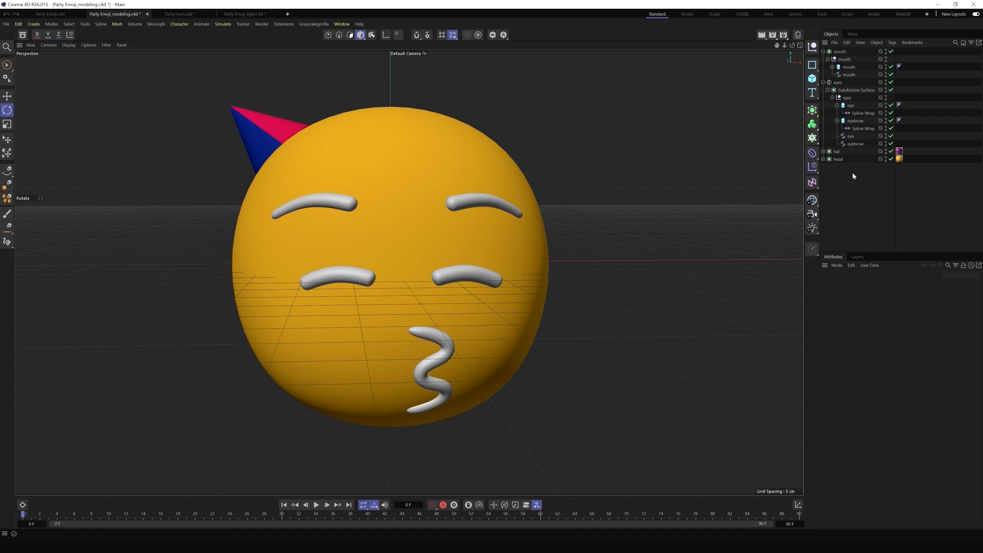
pyautogui.rightClick(859, 144)
pyautogui.moveTo(886, 246)
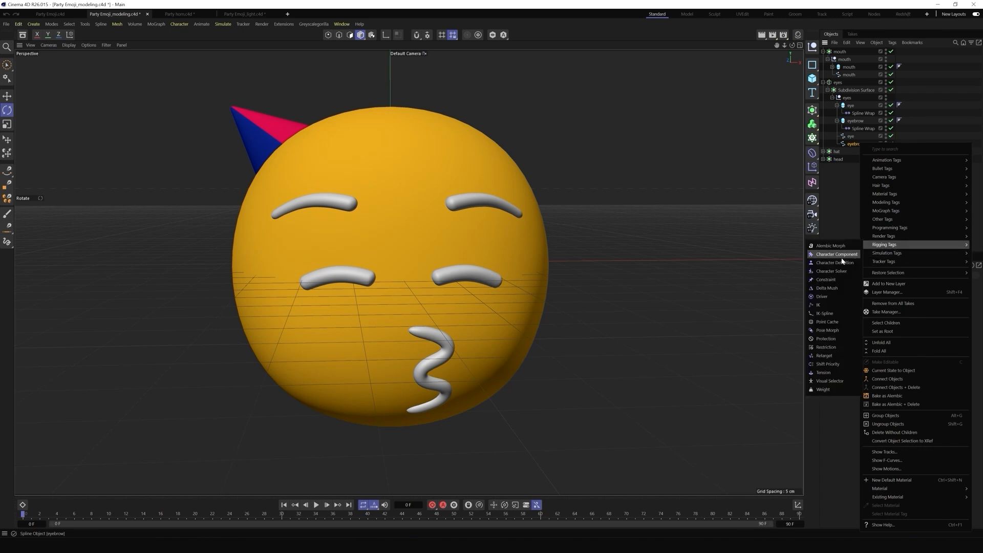
pyautogui.click(827, 332)
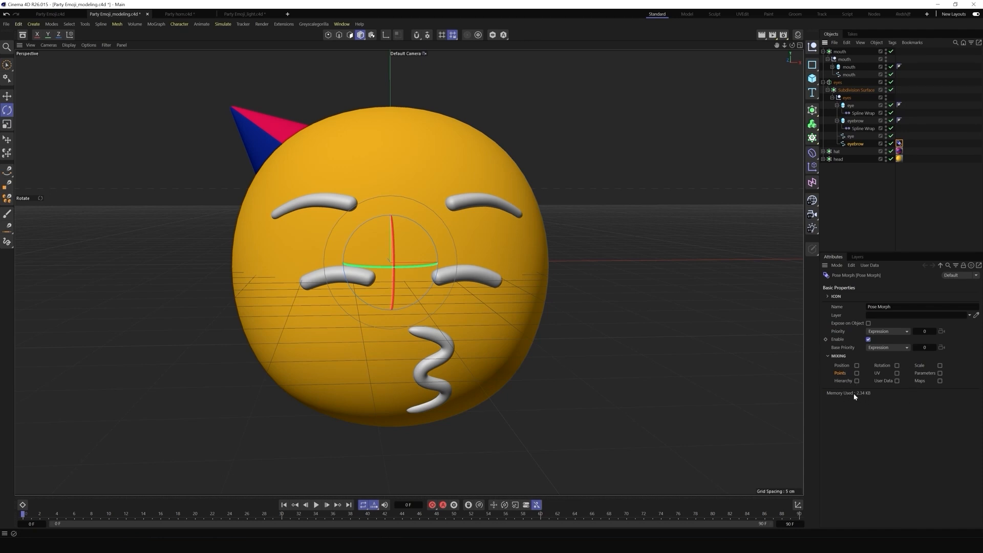
pyautogui.click(857, 366)
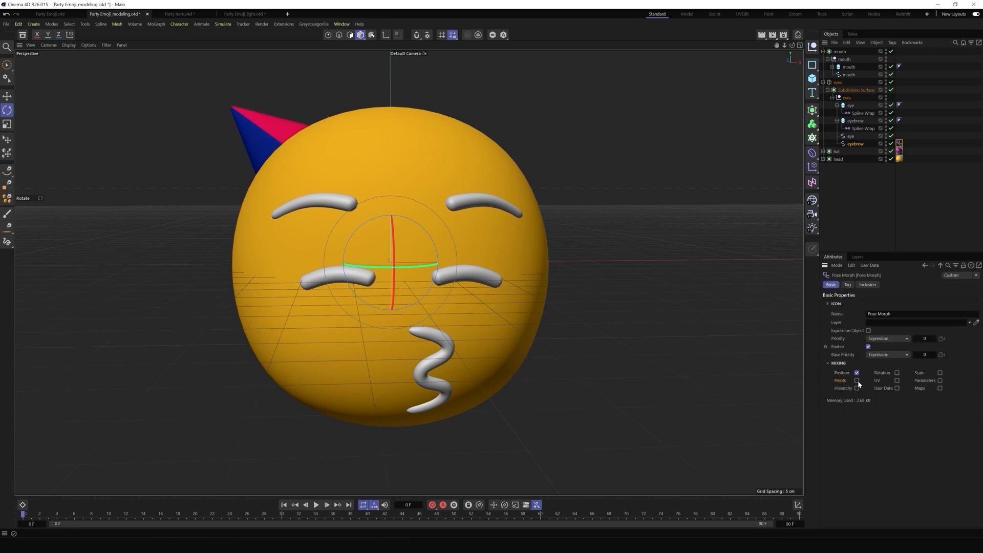
pyautogui.click(858, 381)
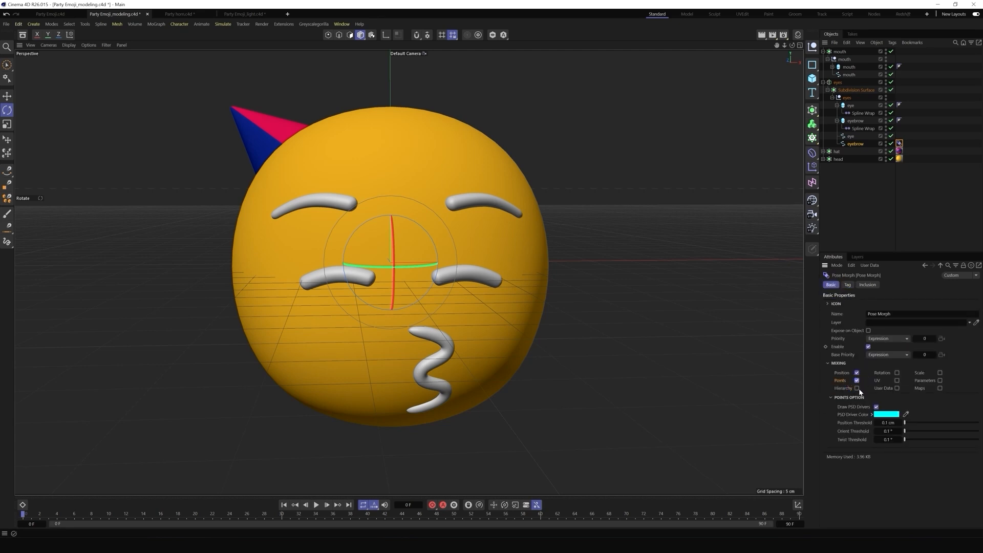
pyautogui.click(897, 373)
pyautogui.click(845, 288)
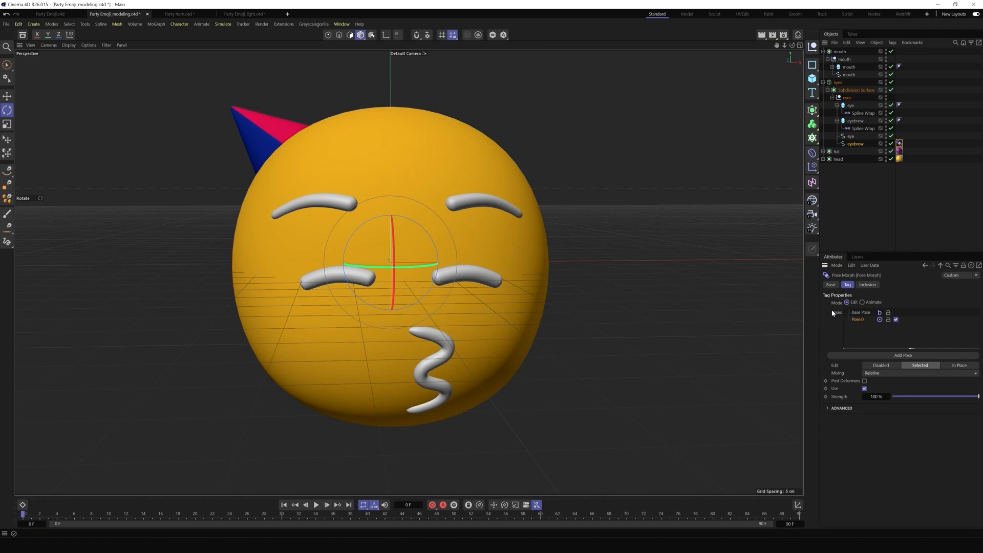
# Select Pose.0 for editing in point mode and hide the eyebrow capsule in the viewport
pyautogui.click(860, 319)
pyautogui.press('e')
pyautogui.click(328, 36)
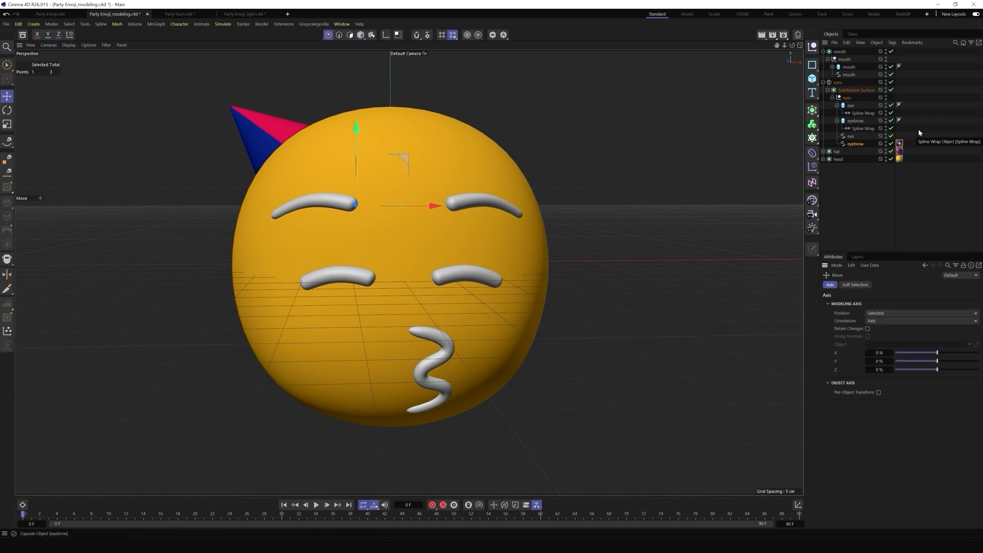
pyautogui.click(886, 119)
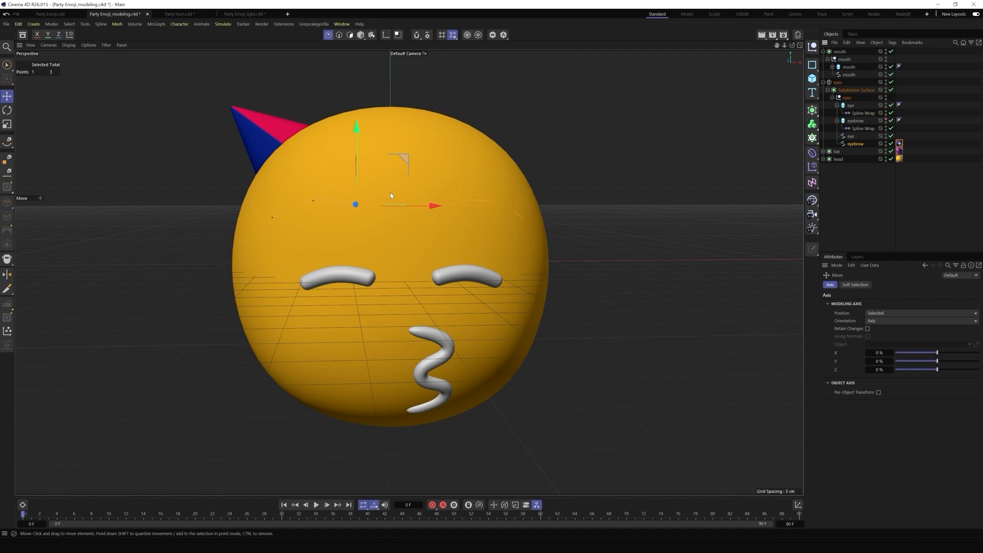
# Reshape the eyebrow spline for Pose.0 by raising its inner end point into a straight upward slant, and show the eyebrow capsule again
pyautogui.moveTo(360, 130); pyautogui.dragTo(360, 100)
pyautogui.moveTo(792, 45); pyautogui.dragTo(470, 282)
pyautogui.moveTo(513, 172); pyautogui.dragTo(523, 174)
pyautogui.keyDown('alt'); pyautogui.moveTo(489, 269); pyautogui.dragTo(577, 244); pyautogui.keyUp('alt')
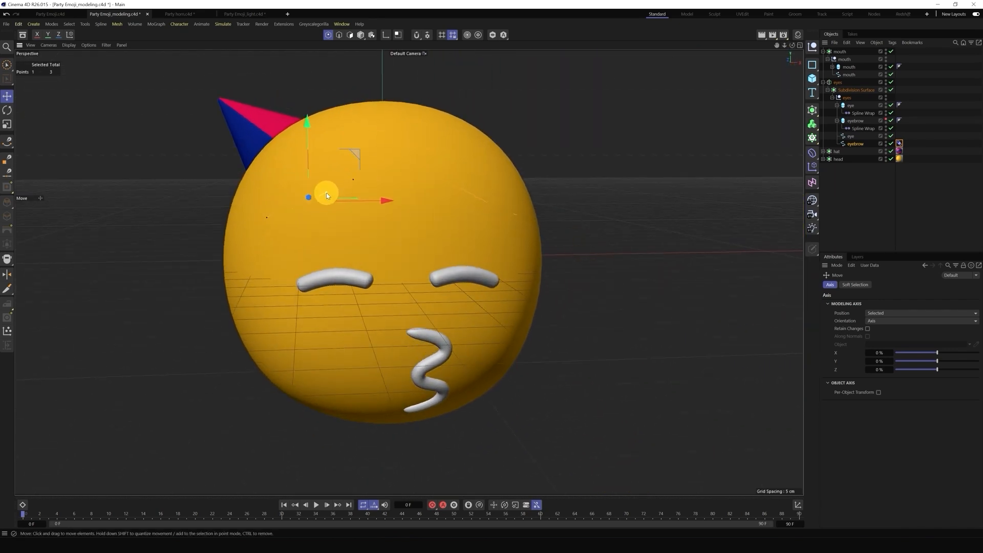
pyautogui.click(352, 180)
pyautogui.moveTo(356, 106); pyautogui.dragTo(354, 101)
pyautogui.click(886, 119)
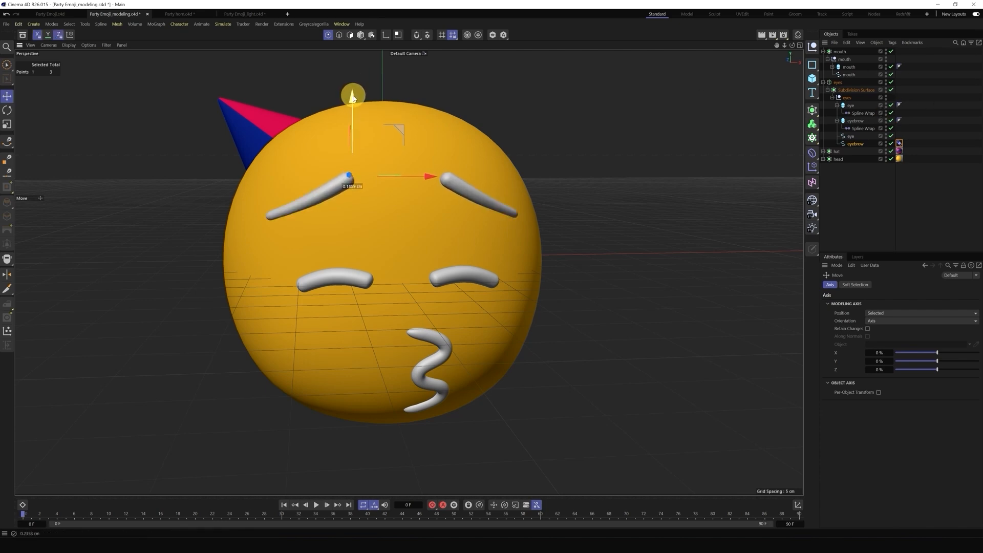
pyautogui.click(309, 197)
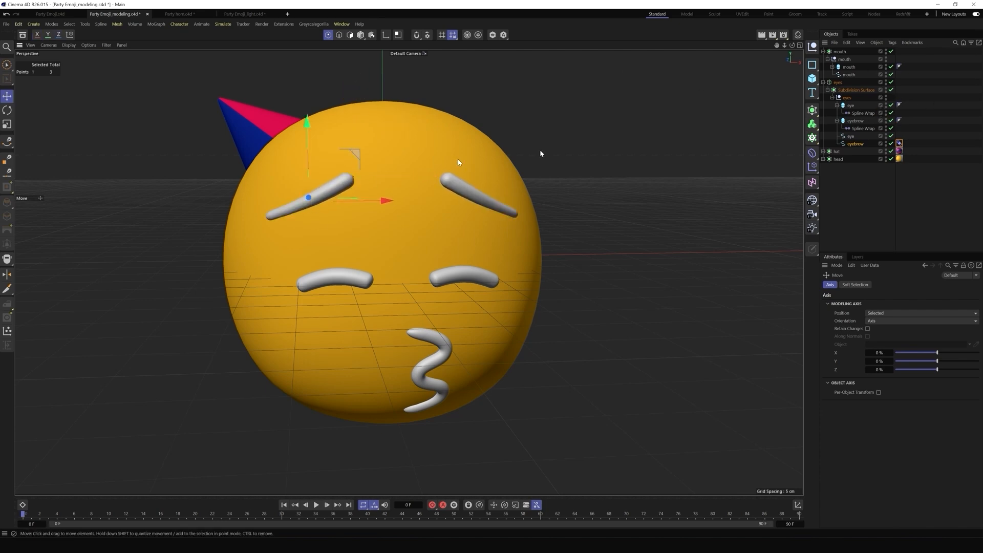
pyautogui.keyDown('alt'); pyautogui.moveTo(459, 162); pyautogui.dragTo(444, 164); pyautogui.keyUp('alt')
pyautogui.keyDown('alt'); pyautogui.moveTo(469, 279); pyautogui.dragTo(538, 252); pyautogui.keyUp('alt')
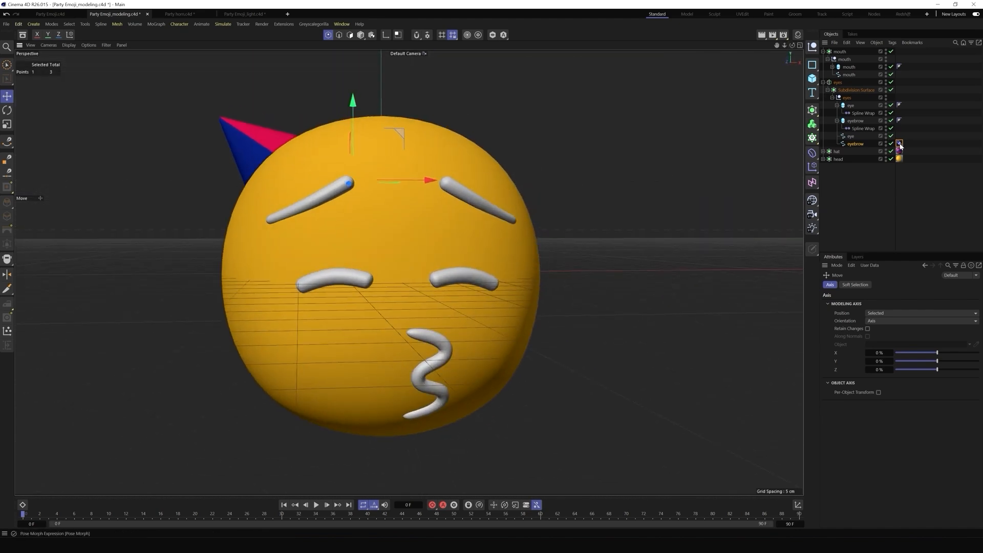
# Set the eyebrow's Pose Morph tag to Animate mode and keyframe its Strength at 100% on frame 0
pyautogui.click(899, 144)
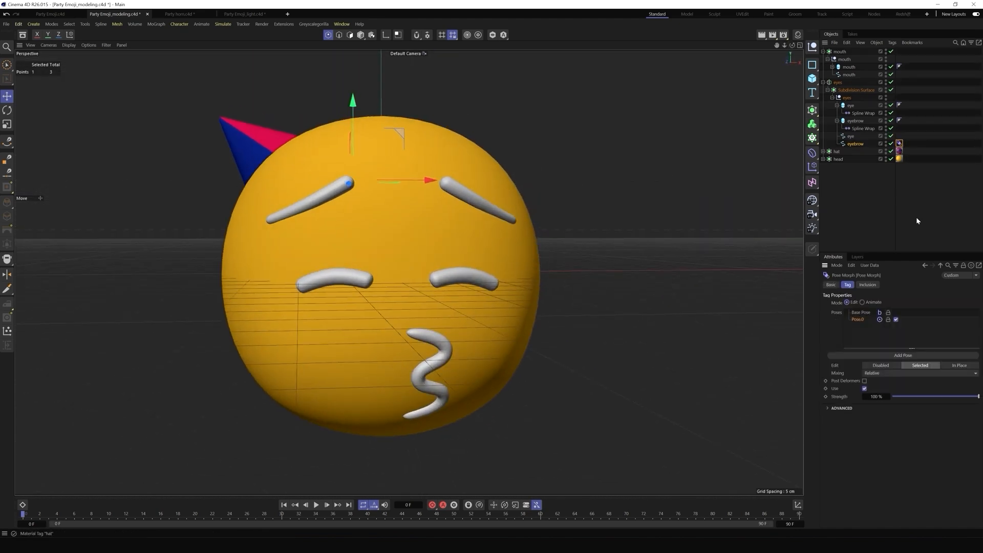
pyautogui.click(863, 302)
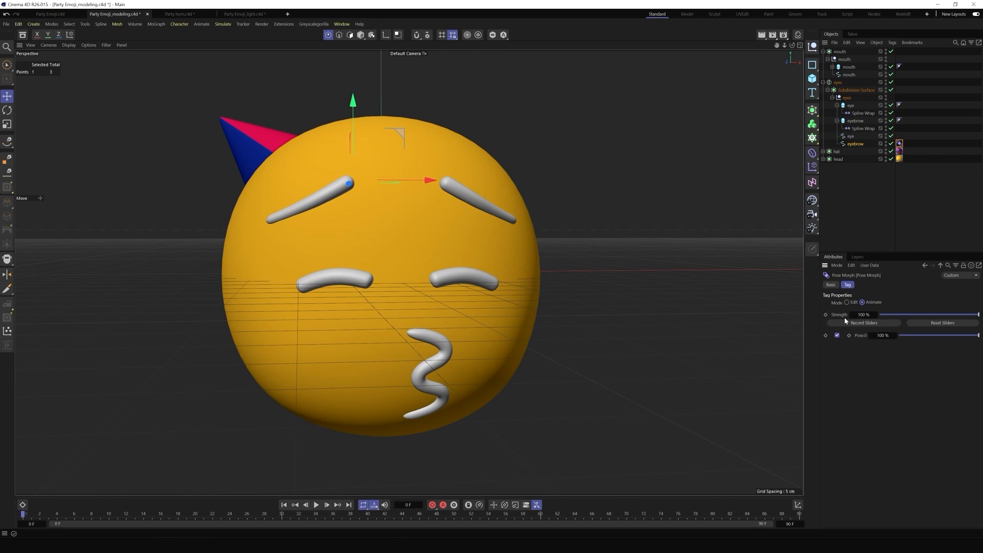
pyautogui.moveTo(978, 315)
pyautogui.mouseDown()
pyautogui.moveTo(864, 324)
pyautogui.moveTo(982, 329)
pyautogui.moveTo(851, 331)
pyautogui.moveTo(981, 329)
pyautogui.moveTo(865, 340)
pyautogui.moveTo(977, 323)
pyautogui.mouseUp()
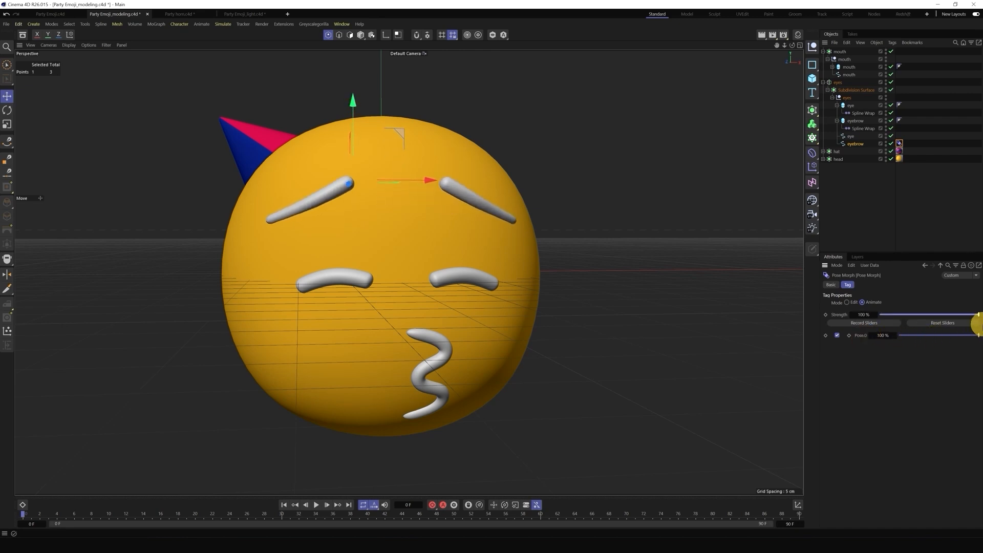
pyautogui.click(826, 314)
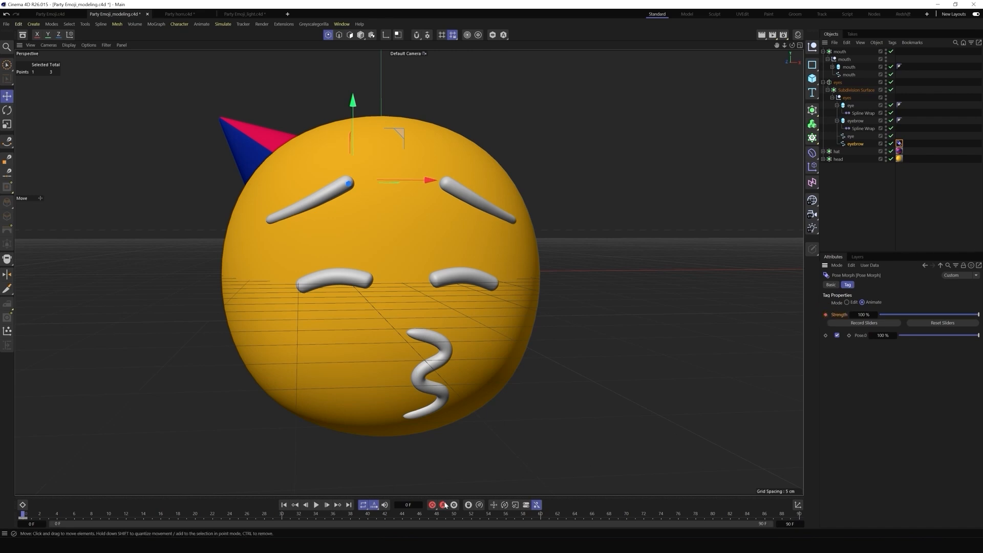
# Keyframe the Pose Morph Strength at 0% on frame 10 and play the eyebrow animation from the start
pyautogui.moveTo(20, 515); pyautogui.dragTo(109, 520)
pyautogui.moveTo(978, 316); pyautogui.dragTo(862, 315)
pyautogui.click(825, 315)
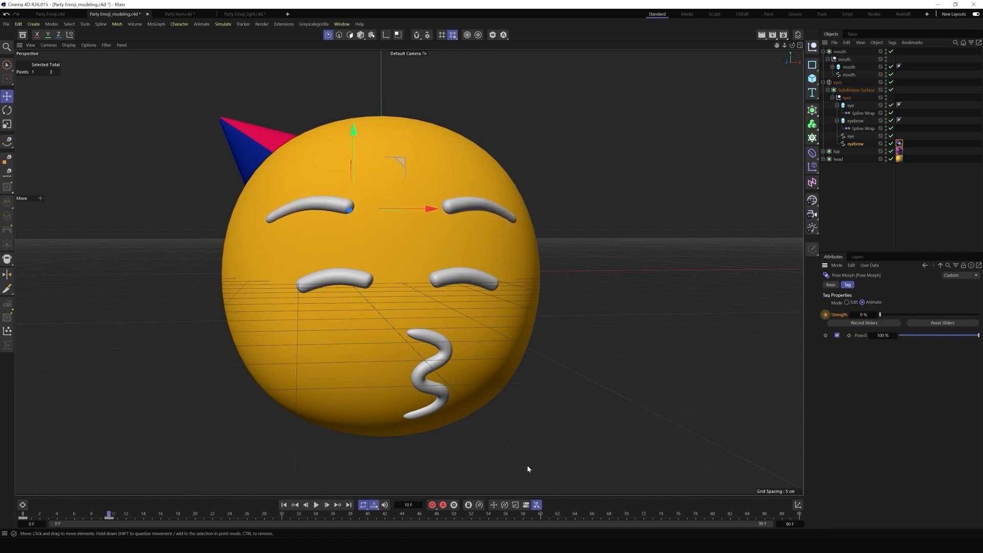
pyautogui.click(283, 505)
pyautogui.click(316, 505)
pyautogui.click(316, 505)
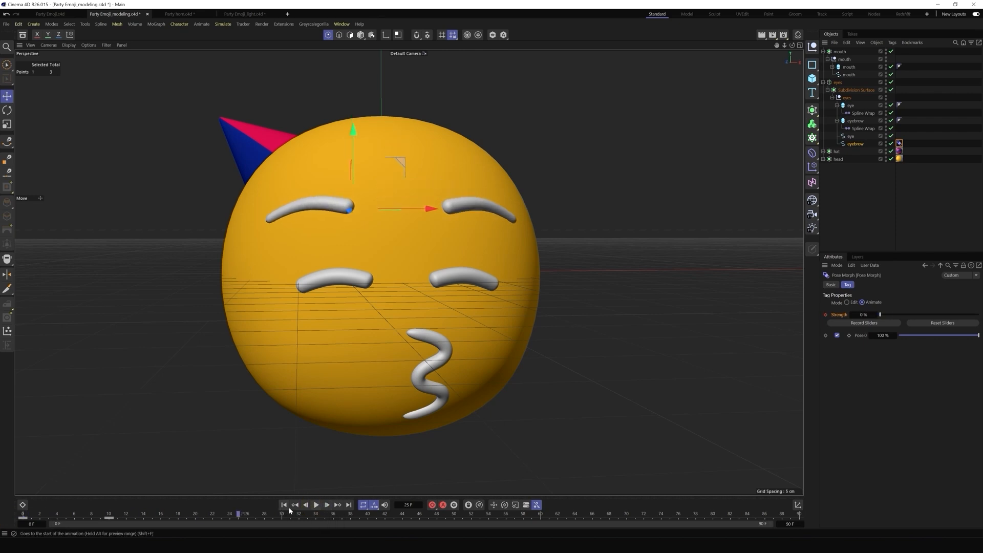
pyautogui.moveTo(239, 516); pyautogui.dragTo(117, 516)
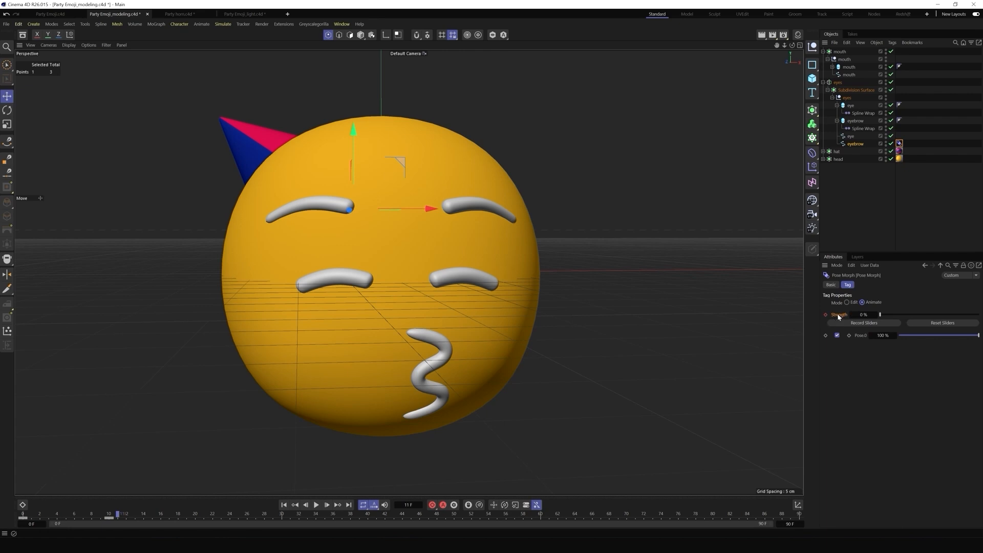
# Place the Pose Morph Strength slider in the viewport as an on-screen control
pyautogui.moveTo(841, 317); pyautogui.dragTo(700, 99)
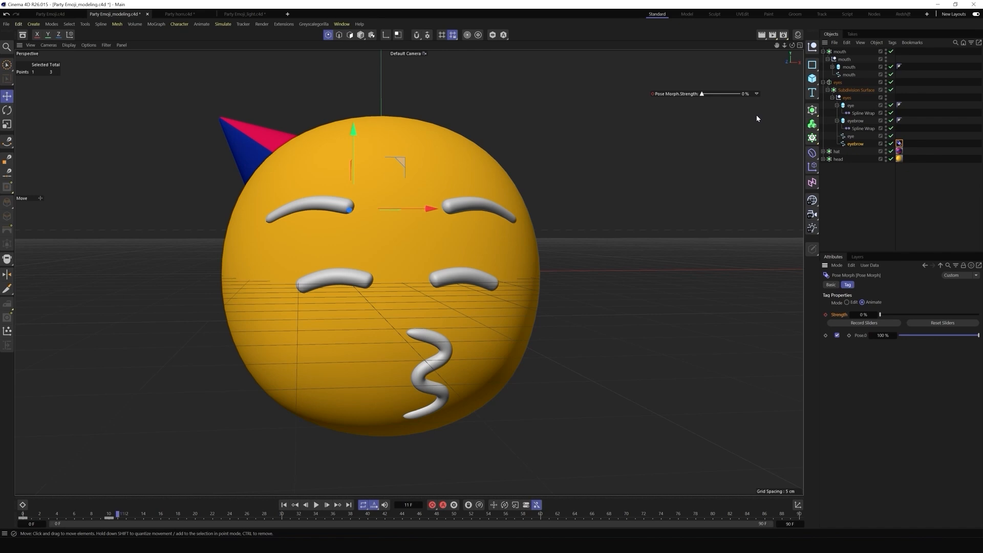
pyautogui.moveTo(702, 98); pyautogui.dragTo(680, 113)
# Switch to the Party horn.c4d document and inspect the objects inside the holder null
pyautogui.click(189, 17)
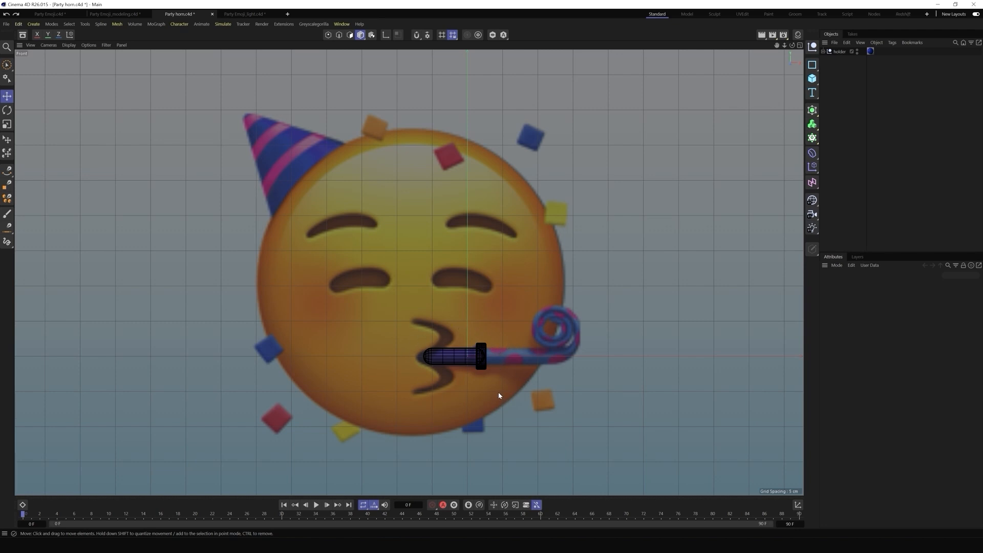
pyautogui.click(823, 51)
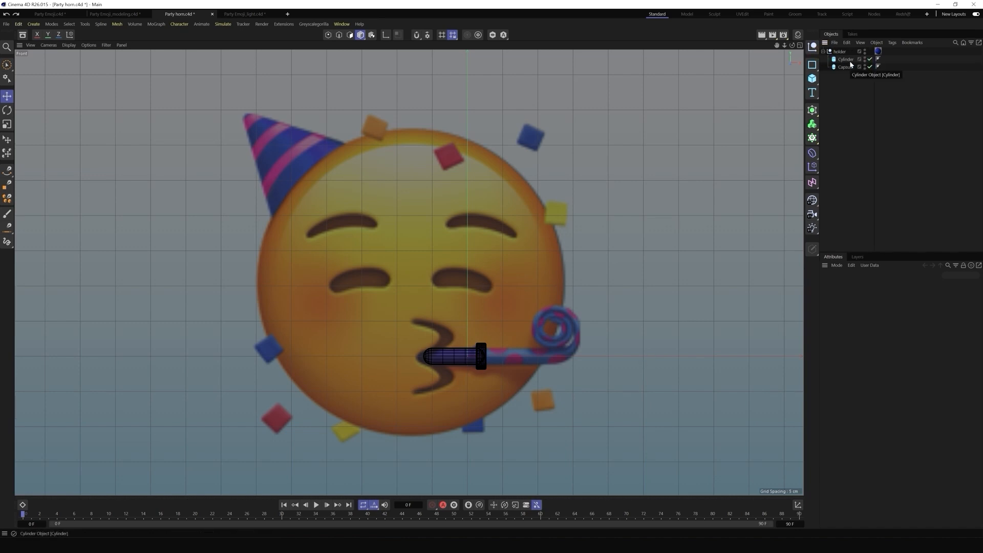
pyautogui.click(823, 52)
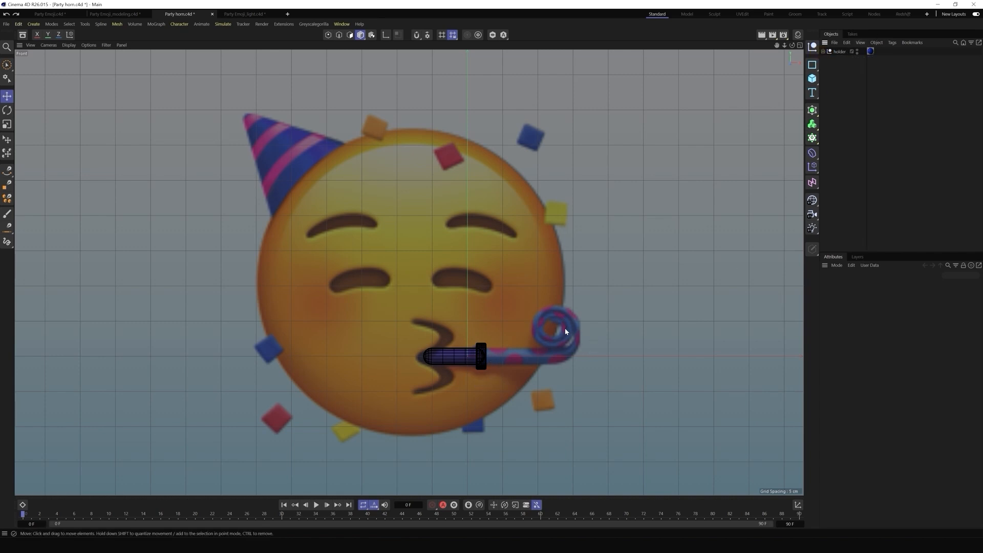
# Add a Cube for the horn's paper tube and set its size to 60 × 2 × 2 cm
pyautogui.moveTo(812, 78); pyautogui.dragTo(842, 97)
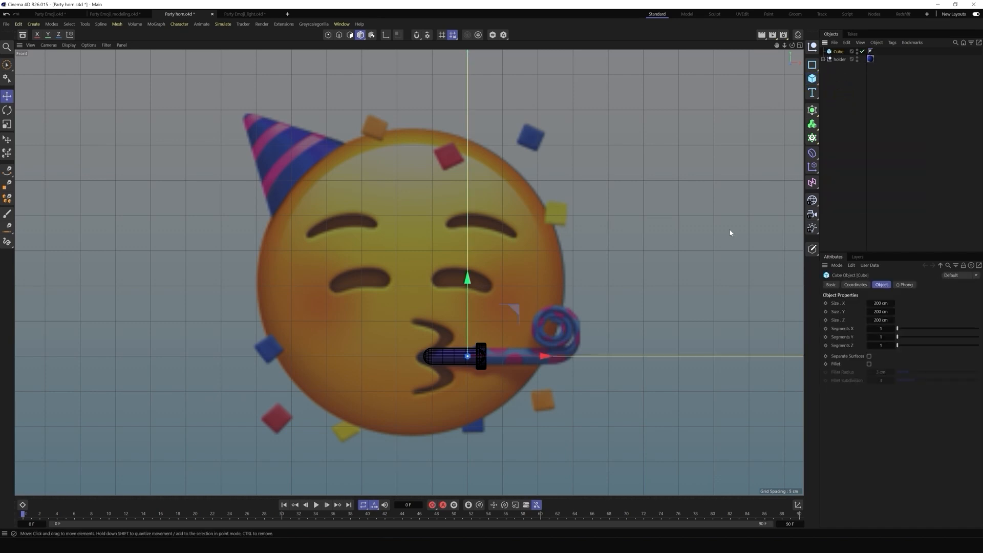
pyautogui.scroll(-8, 416, 353)
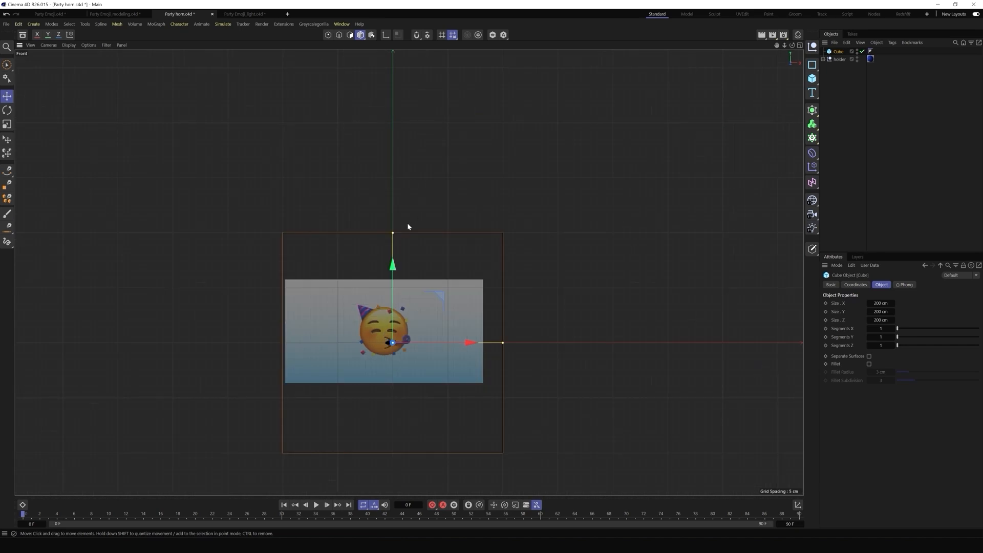
pyautogui.moveTo(392, 233); pyautogui.dragTo(393, 326)
pyautogui.doubleClick(882, 304)
pyautogui.write('60')
pyautogui.press('Return')
pyautogui.doubleClick(881, 310)
pyautogui.write('2')
pyautogui.press('Return')
pyautogui.doubleClick(884, 320)
pyautogui.write('2')
pyautogui.press('Return')
# Give the cube 60 segments along X and reduce its height to about 1.69 cm to match the reference horn
pyautogui.press('Tab')
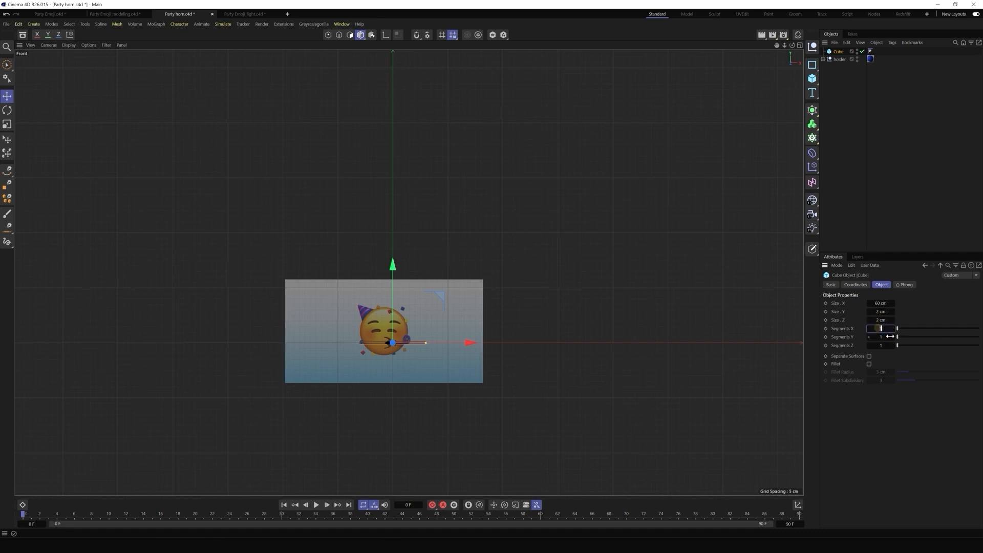
pyautogui.write('60')
pyautogui.press('Return')
pyautogui.scroll(4, 449, 386)
pyautogui.scroll(4, 208, 272)
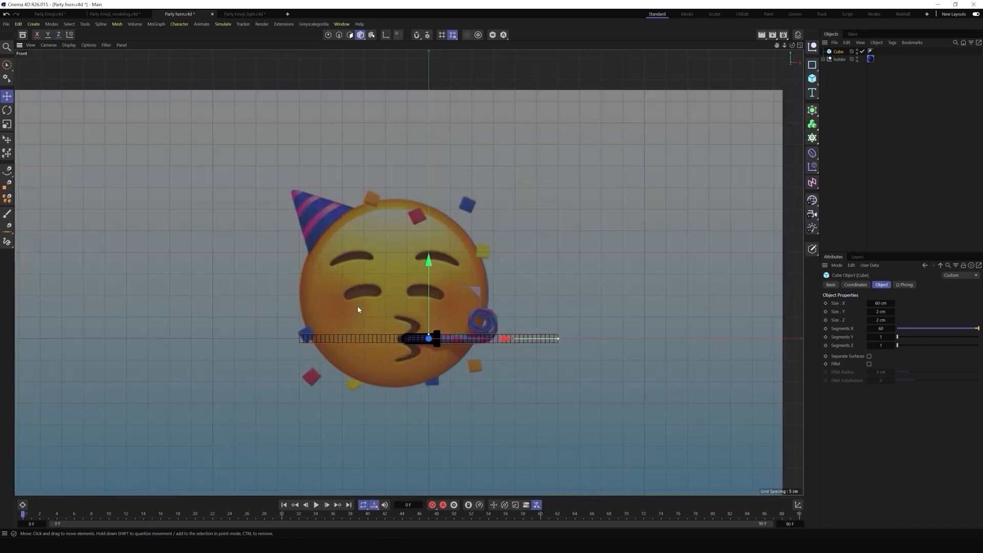
pyautogui.scroll(5, 435, 349)
pyautogui.click(444, 357)
pyautogui.moveTo(444, 357); pyautogui.dragTo(443, 359)
pyautogui.scroll(-3, 359, 344)
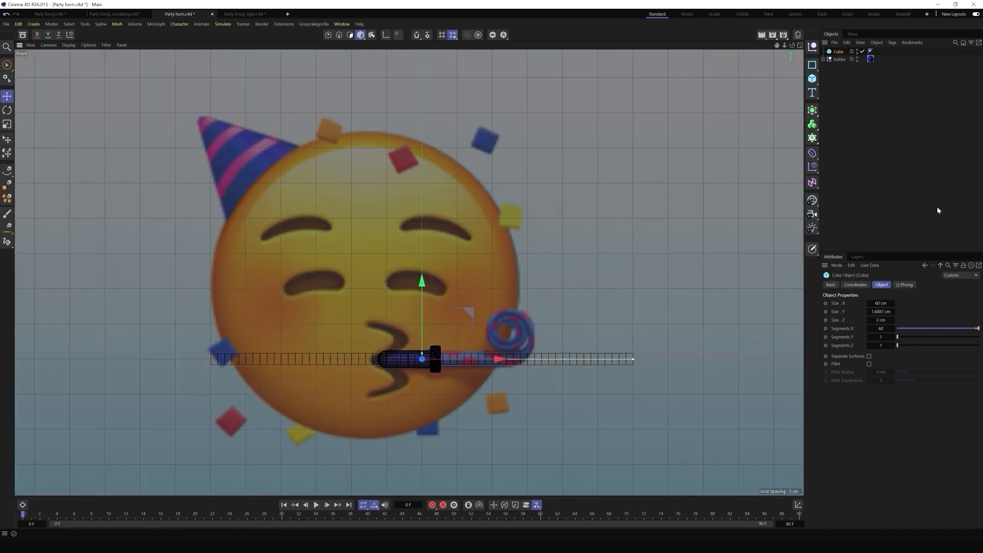
# Add a Spline Wrap deformer and make it a child of the cube
pyautogui.click(813, 154)
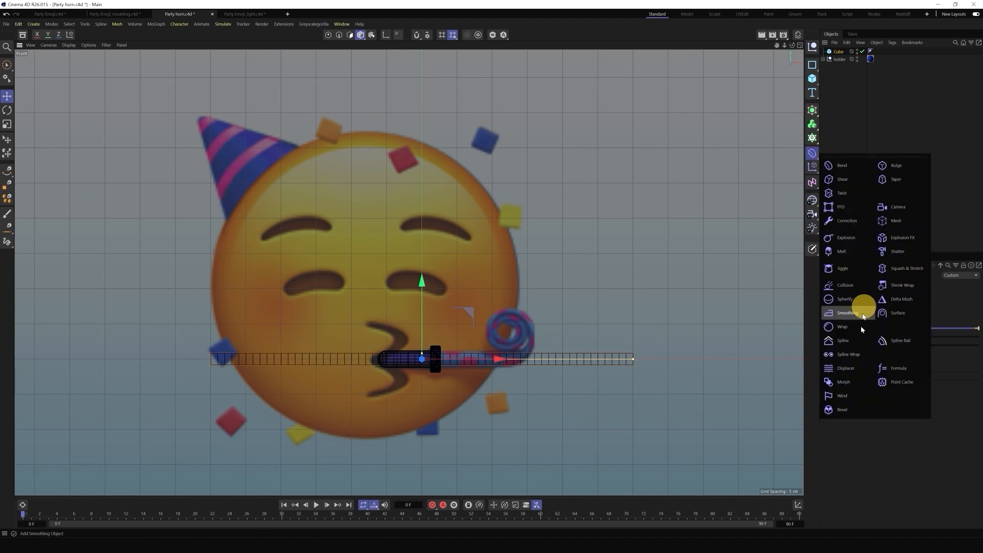
pyautogui.click(847, 354)
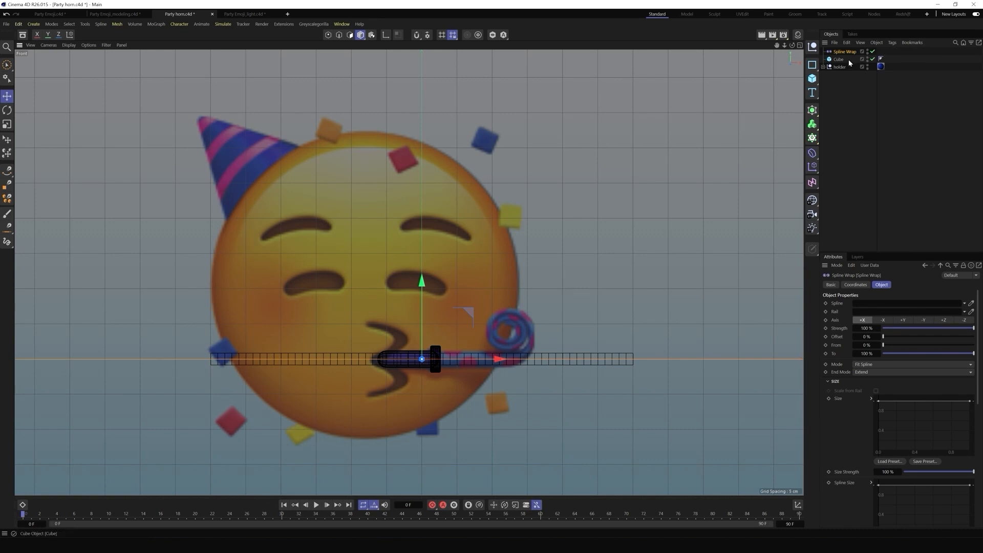
pyautogui.moveTo(840, 52); pyautogui.dragTo(838, 60)
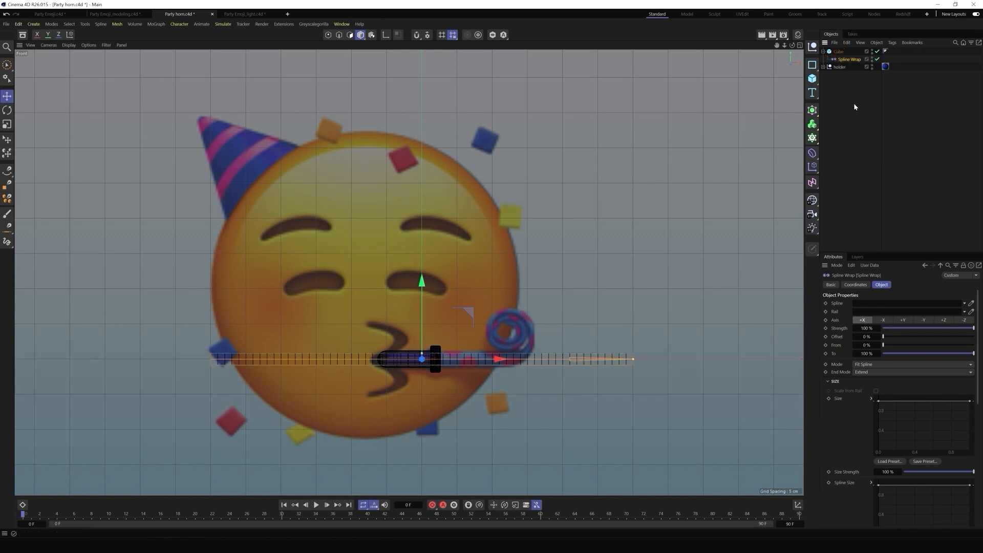
pyautogui.click(838, 52)
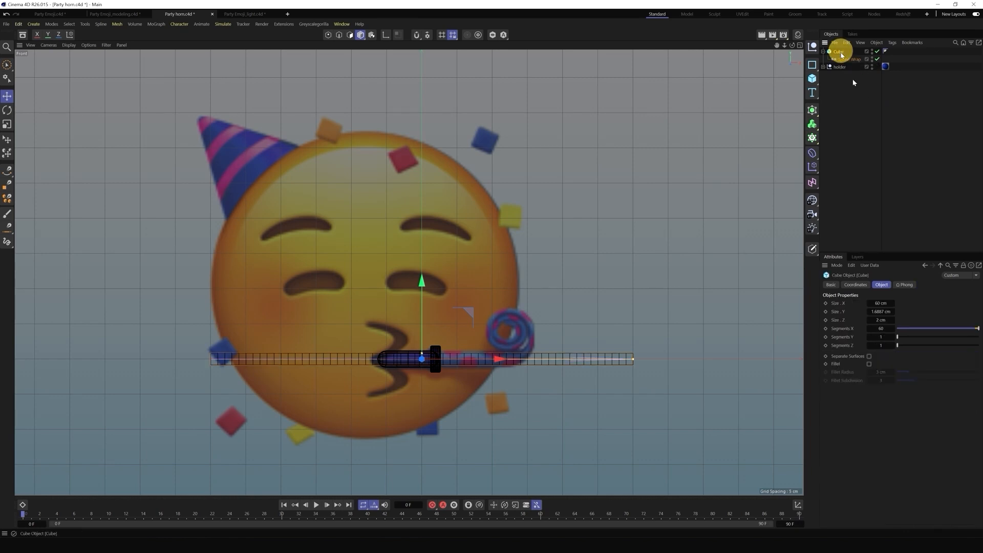
# Enable the fillet on the cube and set its radius to 0.3 cm
pyautogui.click(869, 363)
pyautogui.click(880, 373)
pyautogui.press('Return')
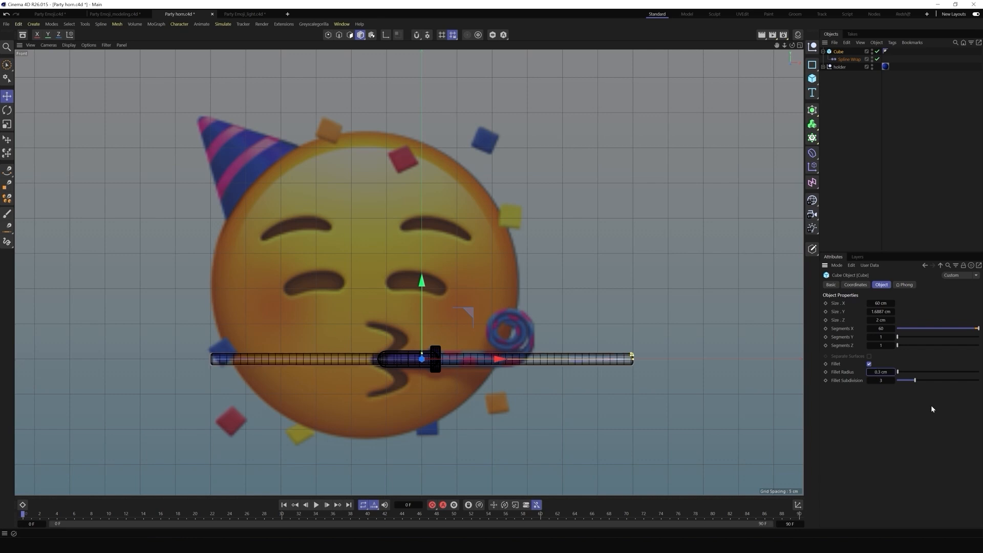
pyautogui.click(929, 122)
# Add a MoSpline object to serve as the path for the Spline Wrap
pyautogui.click(849, 59)
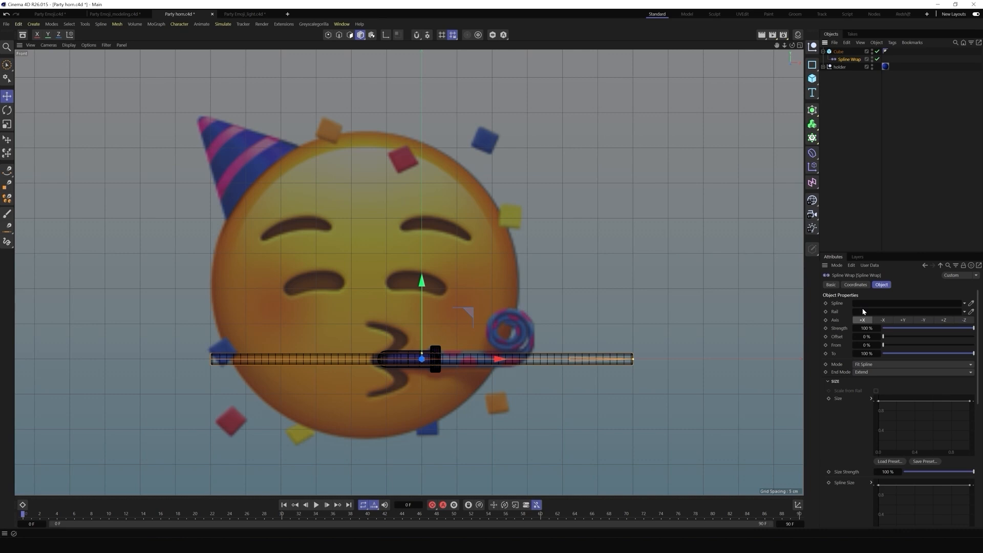
pyautogui.click(813, 139)
pyautogui.moveTo(814, 140); pyautogui.dragTo(846, 219)
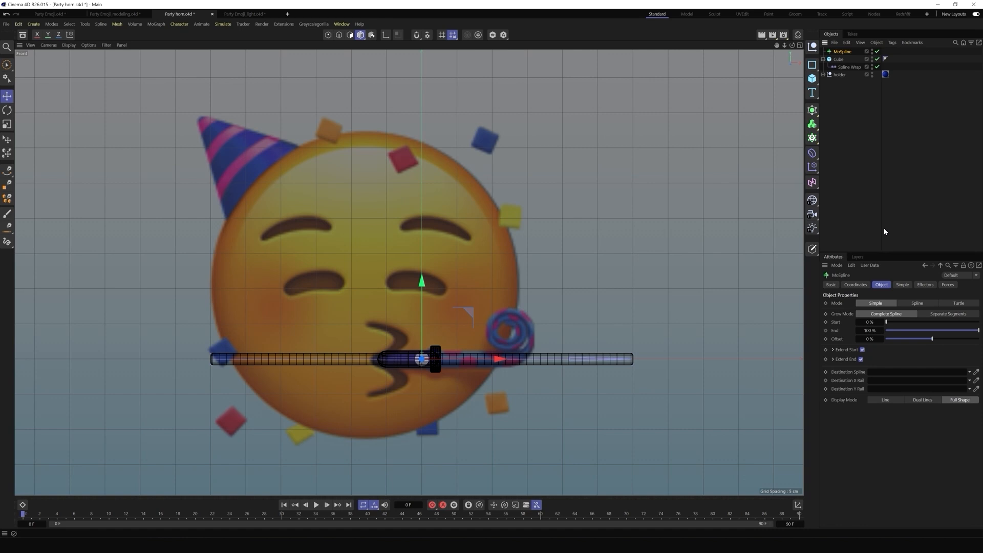
# Set the MoSpline's heading rotation to 270° so that it runs along the horn
pyautogui.click(799, 46)
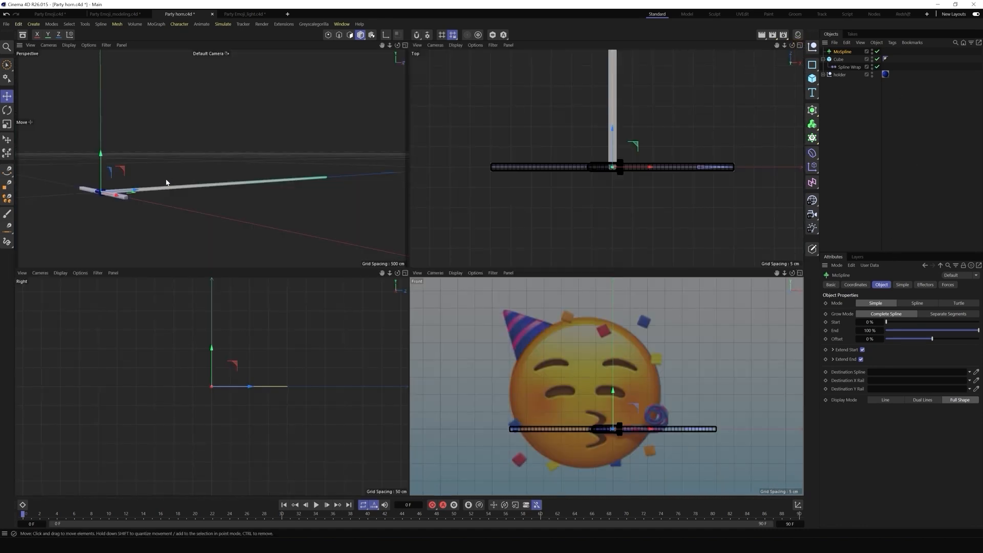
pyautogui.click(863, 286)
pyautogui.click(884, 285)
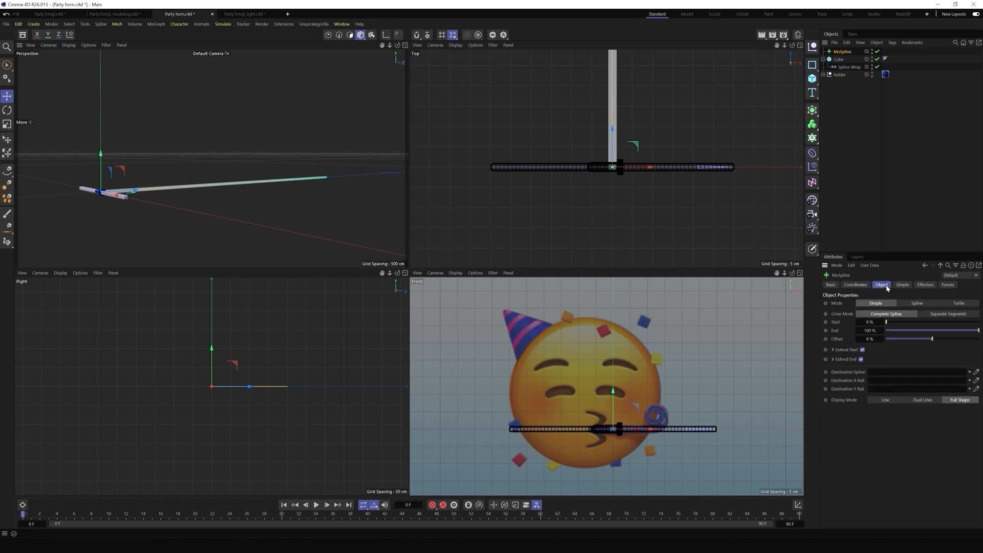
pyautogui.click(832, 285)
pyautogui.click(856, 285)
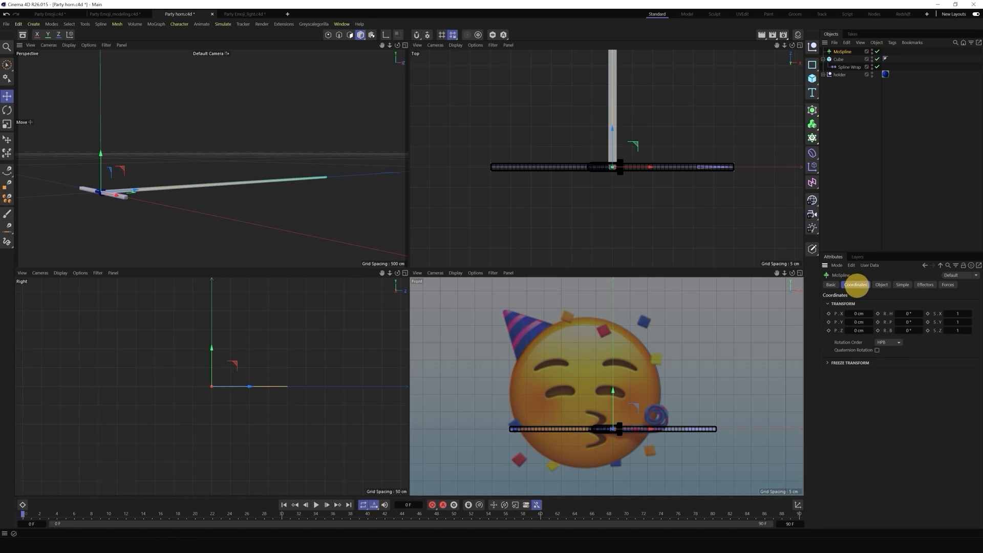
pyautogui.click(908, 313)
pyautogui.write('270')
pyautogui.press('Return')
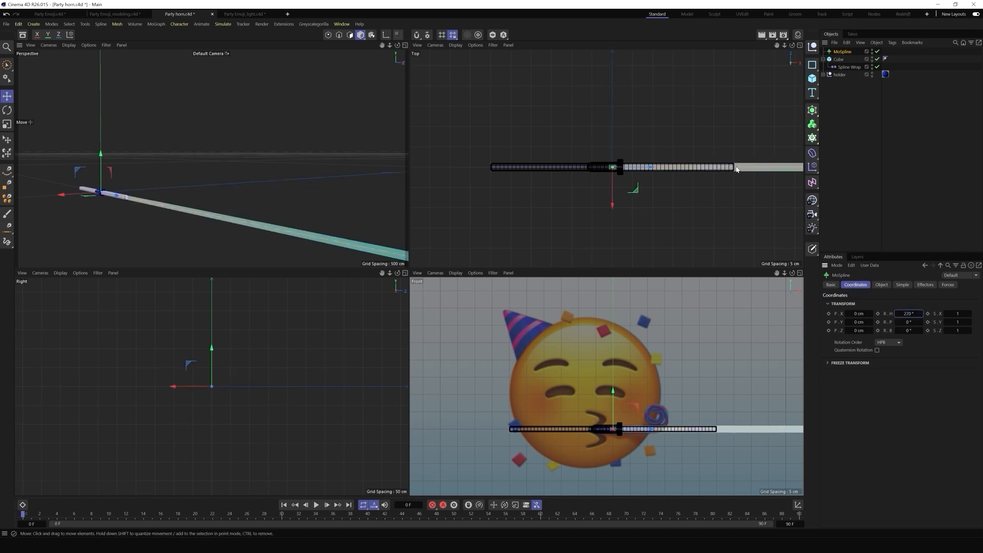
# Assign the MoSpline as the spline of the Spline Wrap deformer
pyautogui.click(842, 66)
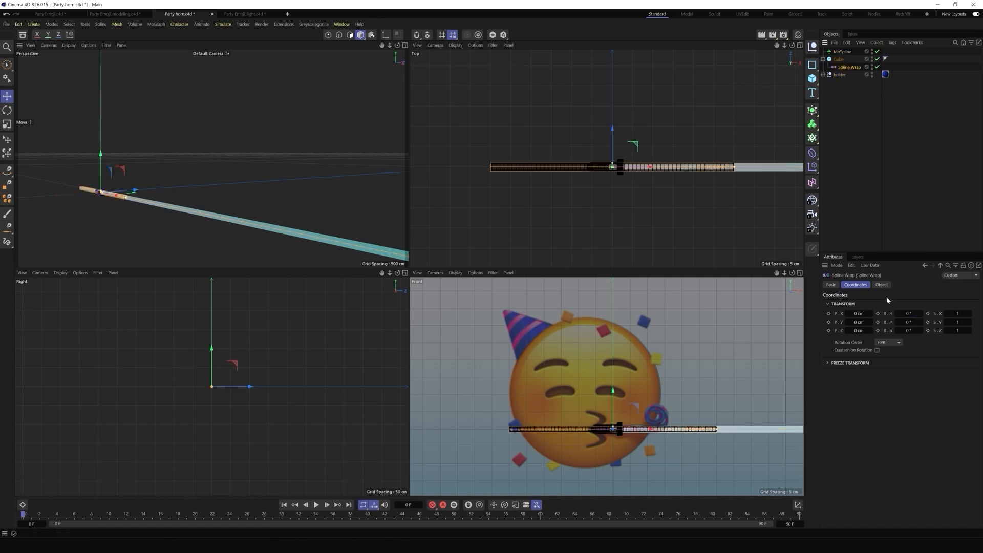
pyautogui.click(881, 284)
pyautogui.moveTo(842, 51)
pyautogui.mouseDown()
pyautogui.moveTo(881, 319)
pyautogui.moveTo(864, 303)
pyautogui.mouseUp()
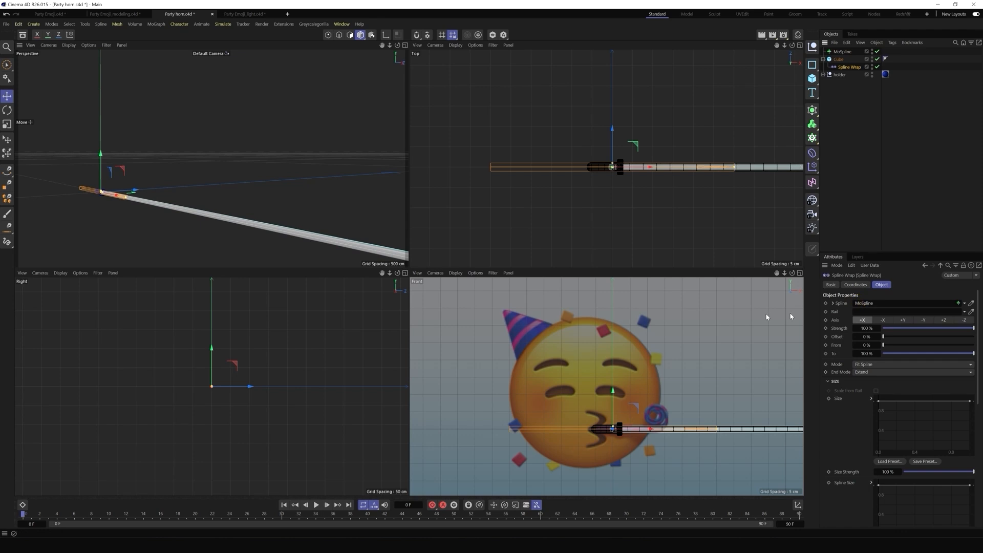
# Set the MoSpline's length to 70 cm
pyautogui.click(843, 51)
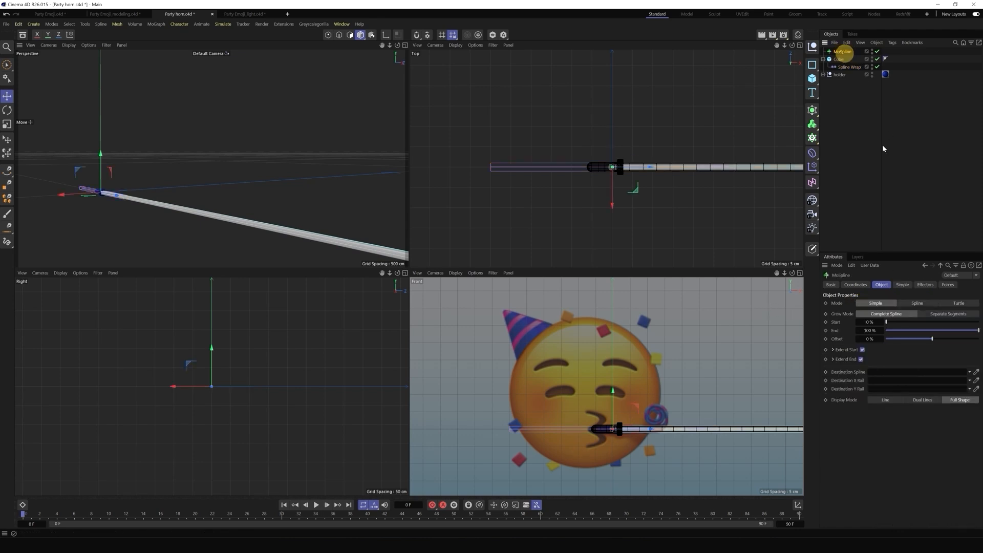
pyautogui.click(903, 288)
pyautogui.click(867, 303)
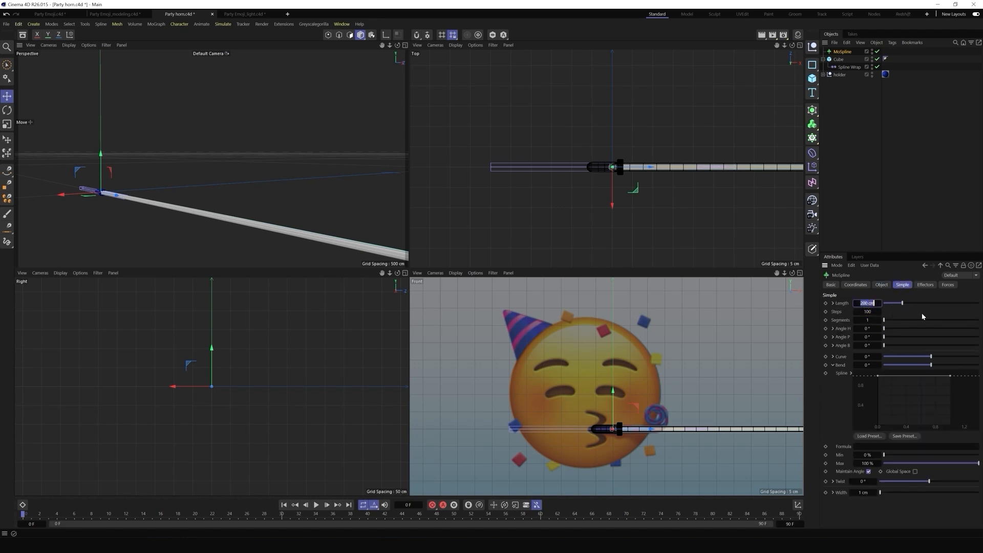
pyautogui.write('70')
pyautogui.press('Return')
pyautogui.keyDown('alt'); pyautogui.moveTo(215, 215); pyautogui.dragTo(425, 271); pyautogui.keyUp('alt')
pyautogui.click(849, 67)
# Set the MoSpline's bend to 600° to curl the paper tube
pyautogui.click(842, 53)
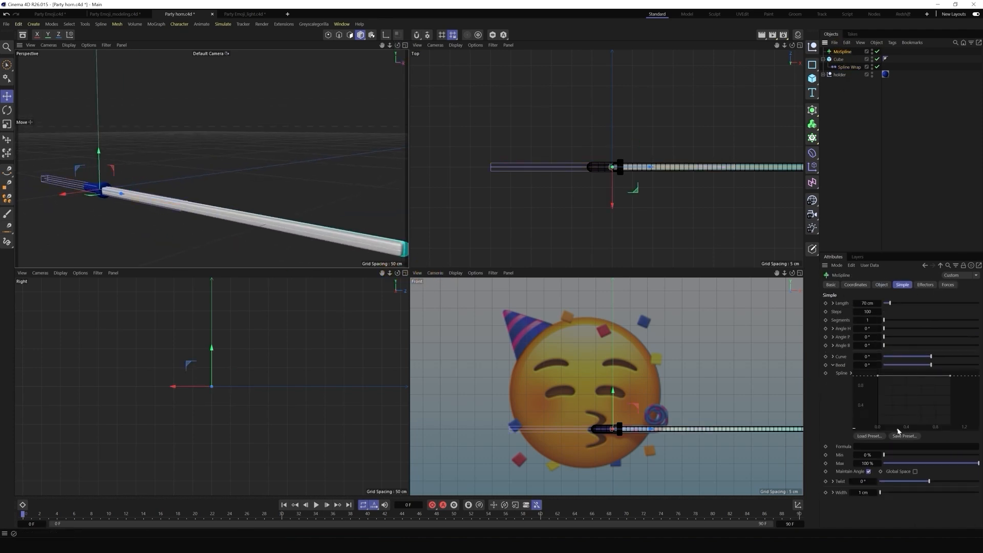
pyautogui.moveTo(932, 366); pyautogui.dragTo(943, 365)
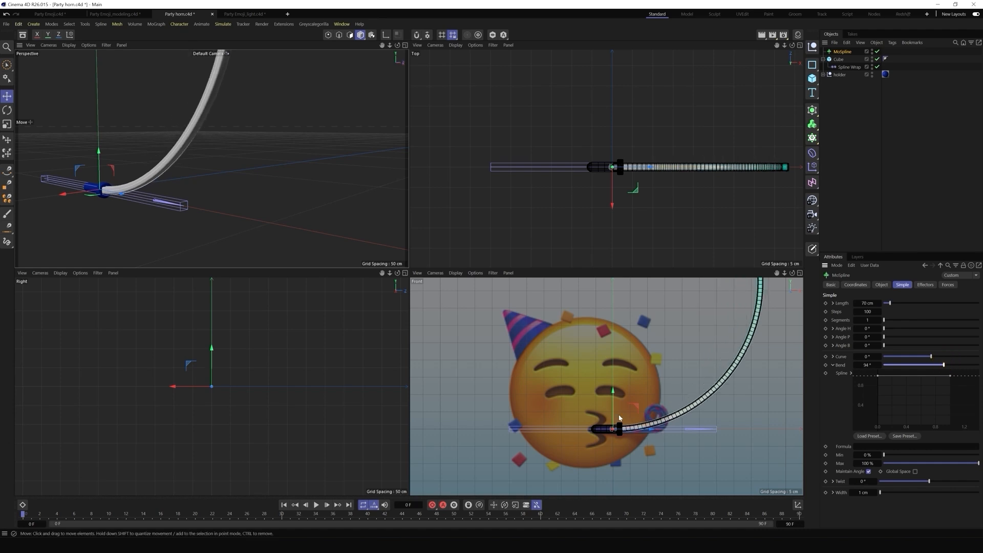
pyautogui.scroll(-2, 622, 423)
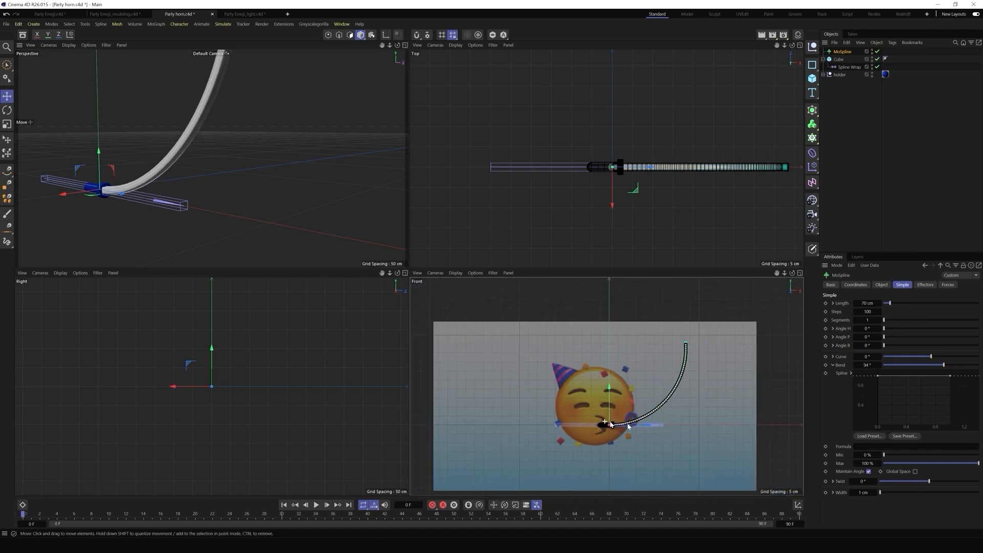
pyautogui.click(868, 364)
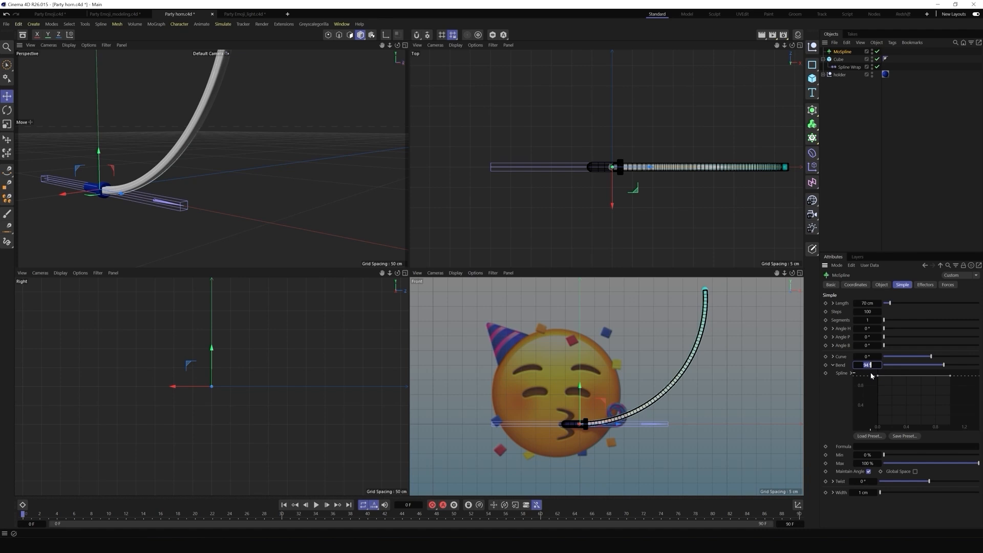
pyautogui.write('600')
pyautogui.press('Return')
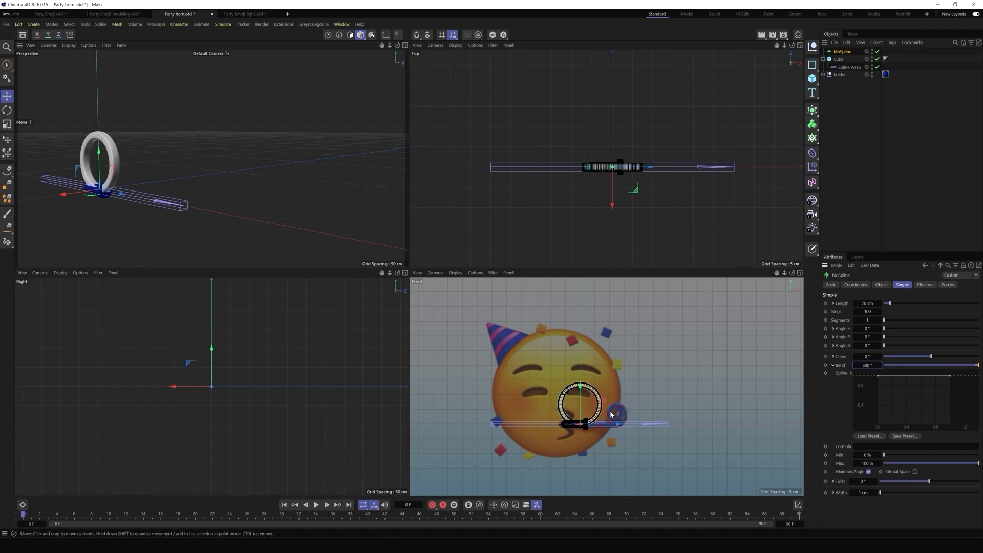
# Lower the bend curve's start point to zero, add a point about a third of the way along, and make the points soft
pyautogui.scroll(3, 591, 457)
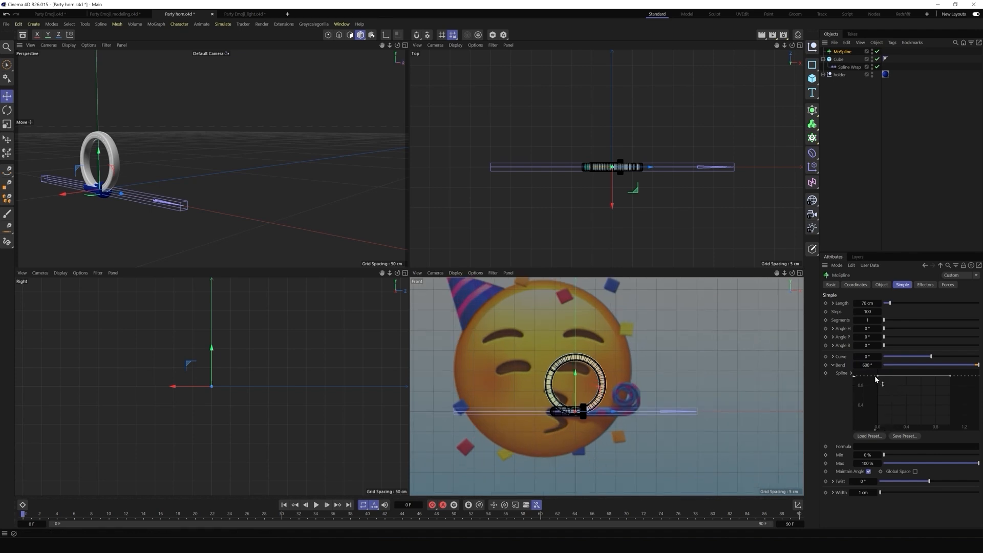
pyautogui.moveTo(877, 377); pyautogui.dragTo(879, 423)
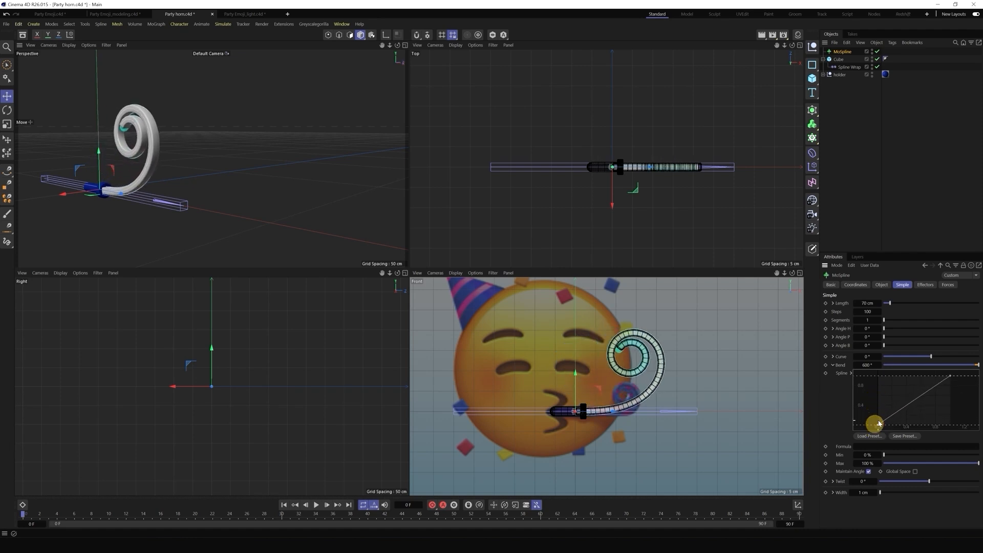
pyautogui.keyDown('ctrl'); pyautogui.click(904, 408); pyautogui.keyUp('ctrl')
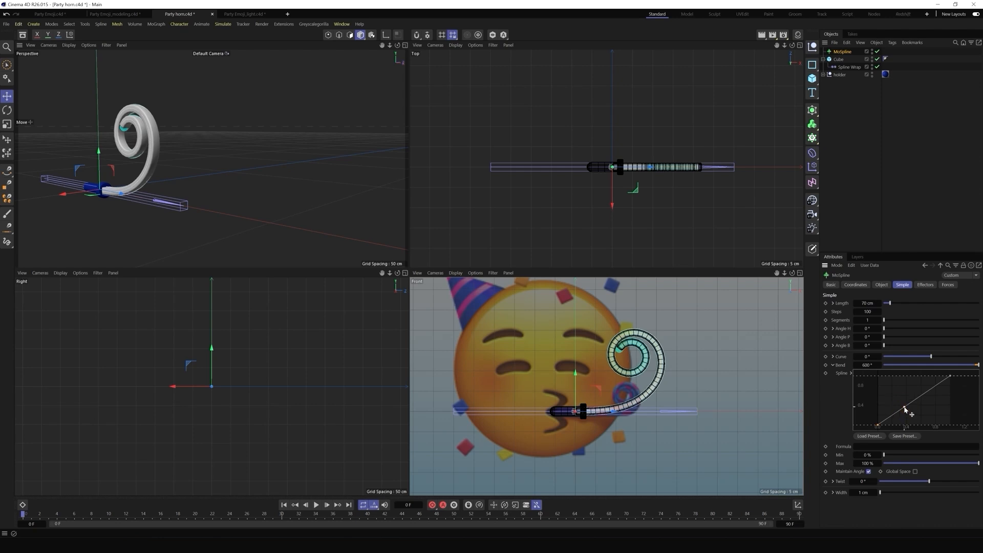
pyautogui.click(877, 425)
pyautogui.rightClick(951, 376)
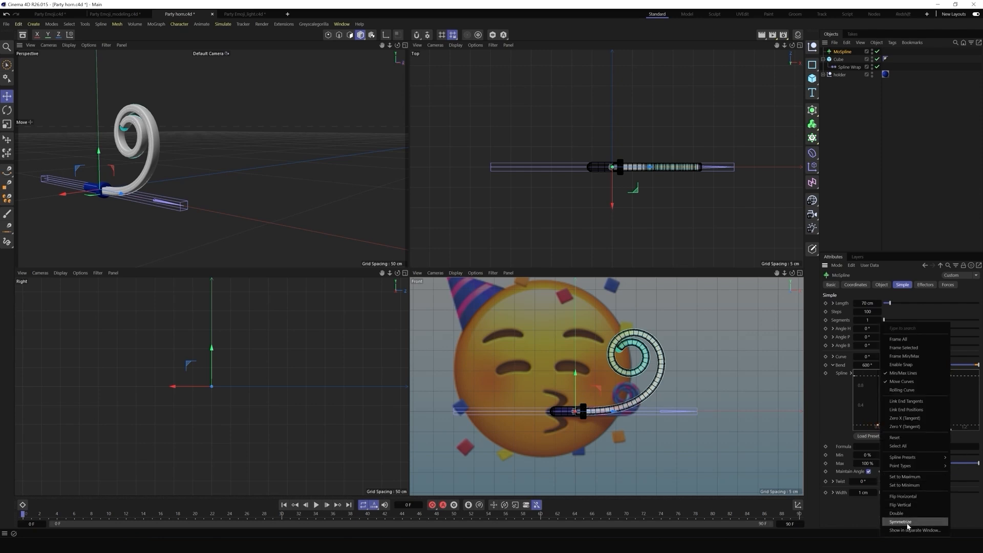
pyautogui.moveTo(905, 467)
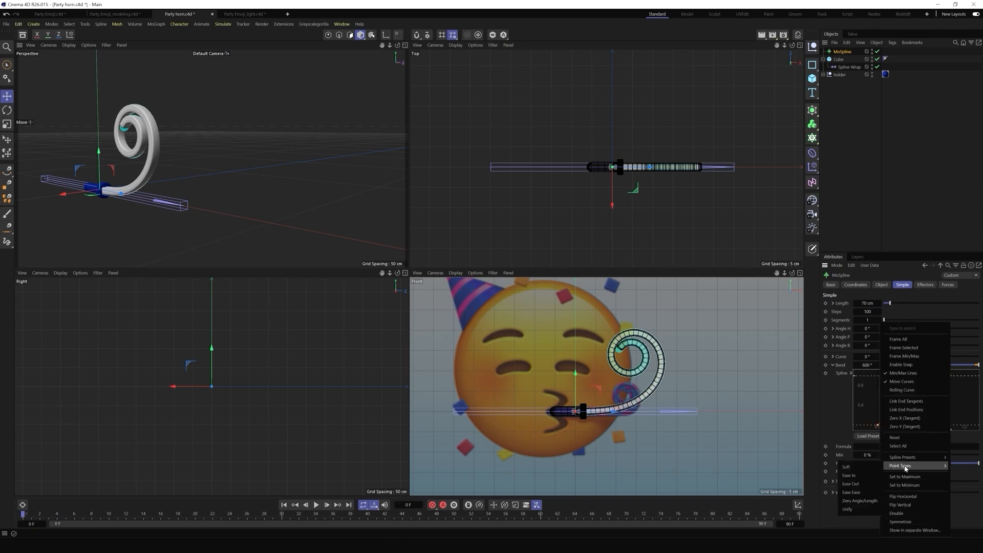
pyautogui.click(857, 468)
# Adjust the tangents of the bend curve's points so it starts flat, levels off at the middle point and rises steeply at the end
pyautogui.moveTo(907, 405); pyautogui.dragTo(903, 402)
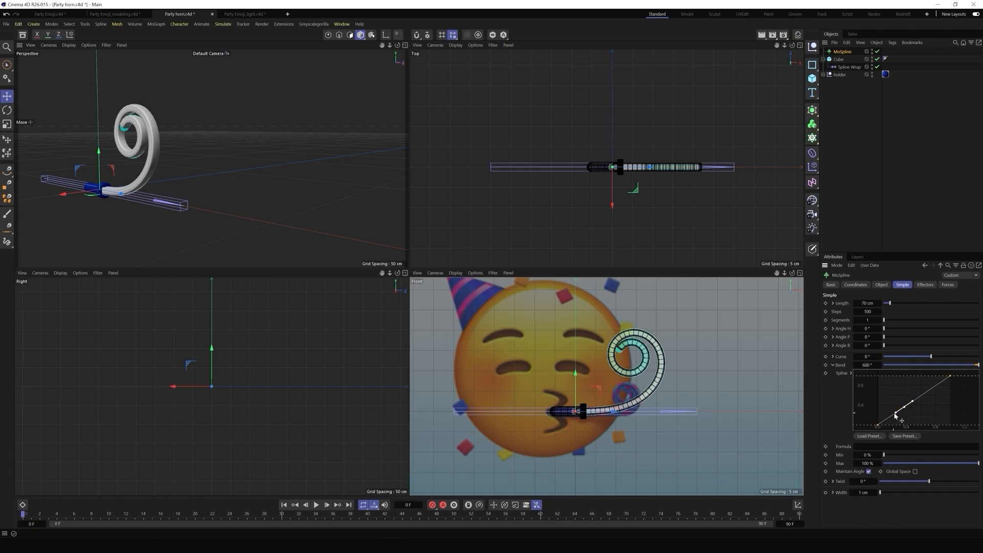
pyautogui.click(950, 376)
pyautogui.moveTo(940, 386); pyautogui.dragTo(893, 425)
pyautogui.click(905, 408)
pyautogui.click(878, 425)
pyautogui.scroll(3, 653, 415)
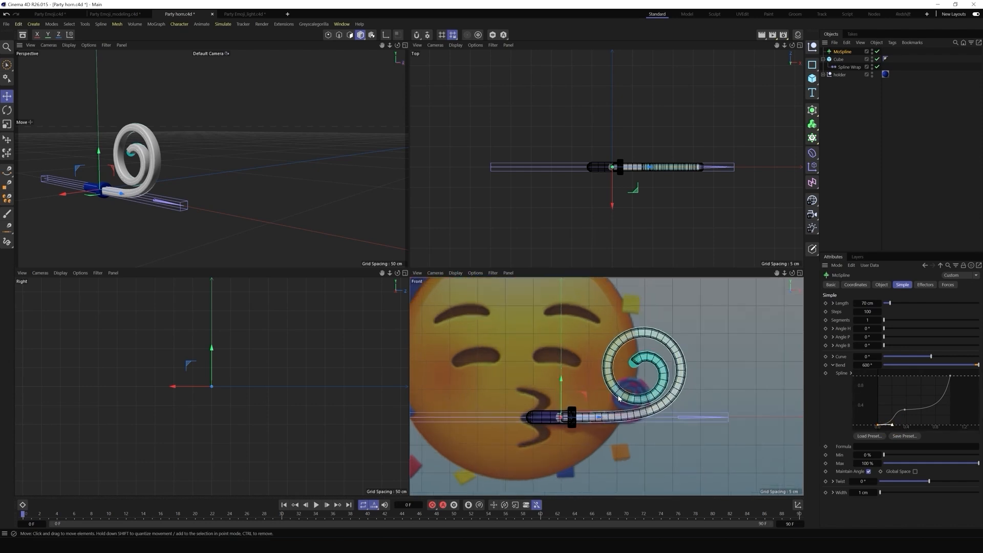
# Reduce the MoSpline's length to 50 cm and raise its bend to 648°
pyautogui.moveTo(855, 304); pyautogui.dragTo(845, 303)
pyautogui.moveTo(855, 364); pyautogui.dragTo(879, 366)
pyautogui.click(879, 364)
# Fine-tune the bend curve's middle, start and end points so the spiral matches the curled horn in the reference
pyautogui.click(905, 410)
pyautogui.moveTo(924, 411); pyautogui.dragTo(889, 428)
pyautogui.click(877, 424)
pyautogui.moveTo(950, 375); pyautogui.dragTo(949, 377)
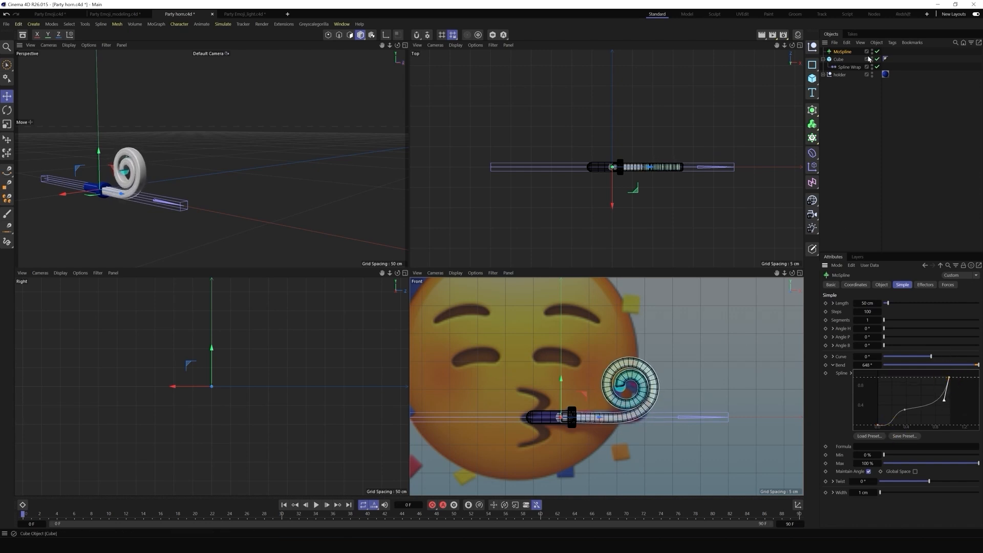
# Lower the end point of the Spline Wrap's size curve to about 0.75 to taper the horn toward its tip
pyautogui.click(847, 66)
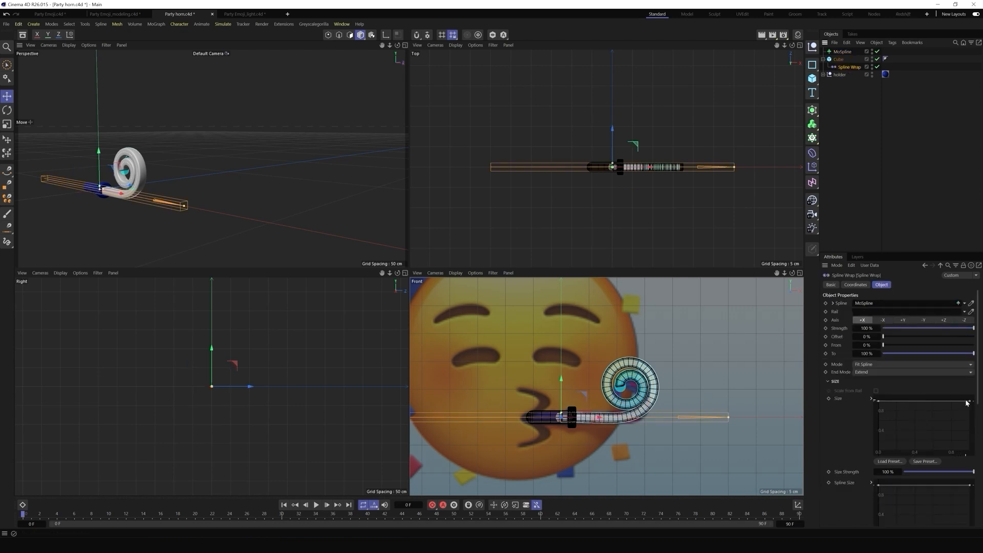
pyautogui.moveTo(970, 402); pyautogui.dragTo(969, 414)
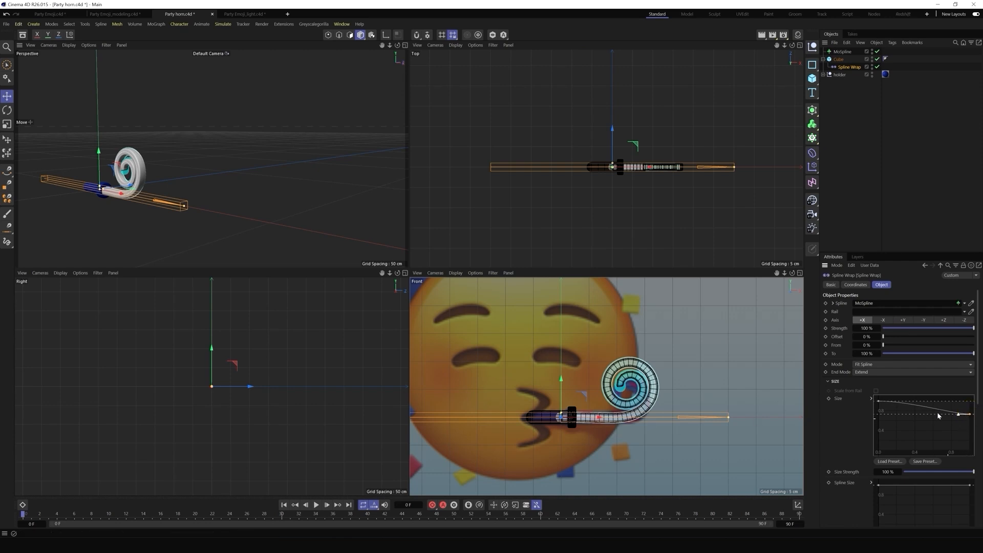
# Add a Subdivision Surface and make the cube its child to smooth the paper tube
pyautogui.click(405, 45)
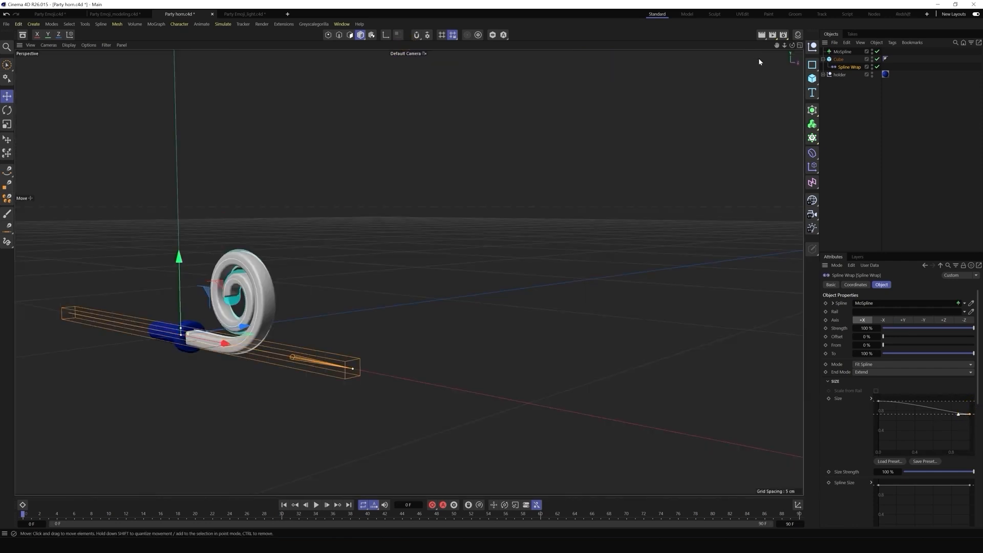
pyautogui.moveTo(792, 45); pyautogui.dragTo(797, 47)
pyautogui.moveTo(498, 269); pyautogui.dragTo(529, 269)
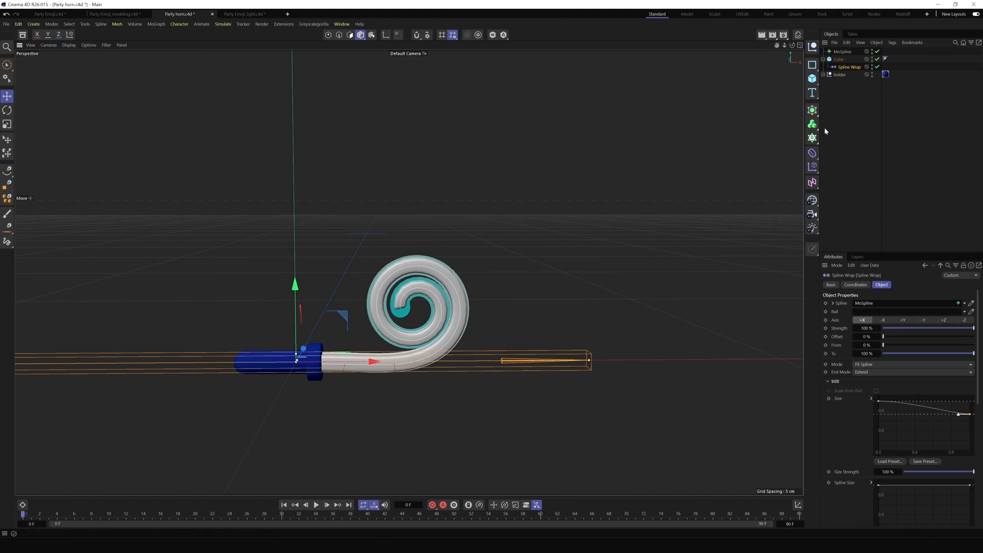
pyautogui.click(812, 110)
pyautogui.moveTo(842, 67); pyautogui.dragTo(839, 53)
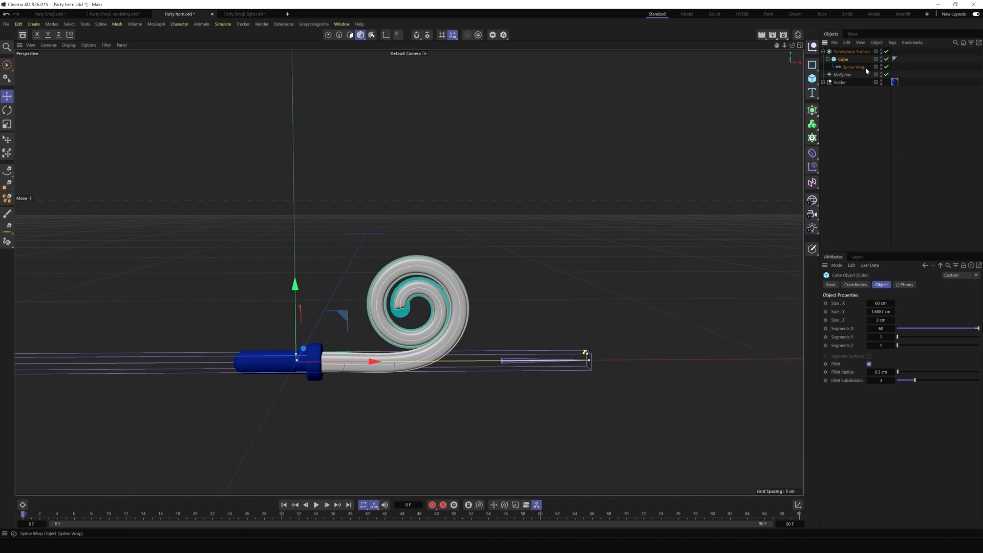
# Record a keyframe for the MoSpline's bend at frame 0
pyautogui.click(848, 75)
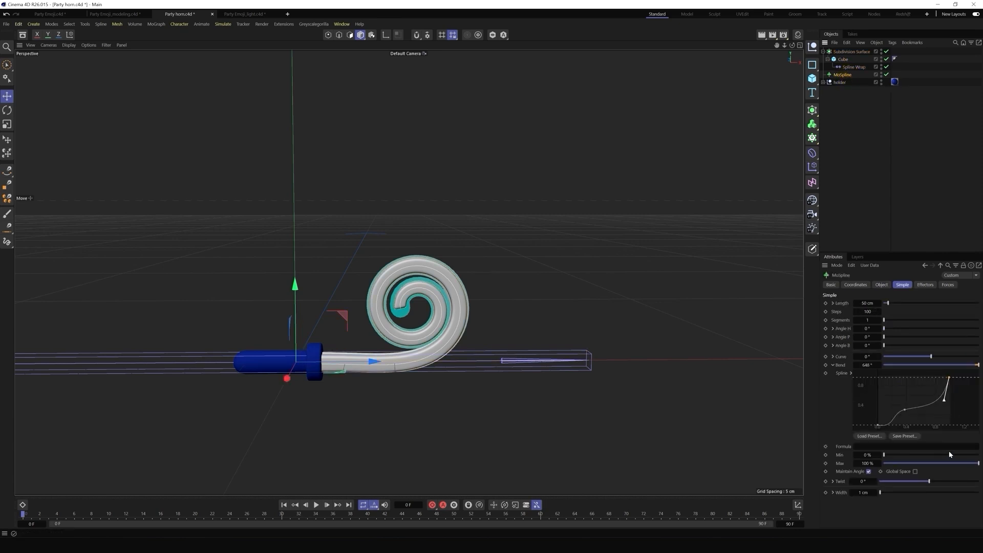
pyautogui.click(825, 365)
# At frame 10, set the MoSpline's bend to -7° so the horn unrolls, and record a keyframe for it
pyautogui.moveTo(44, 515); pyautogui.dragTo(108, 515)
pyautogui.doubleClick(866, 365)
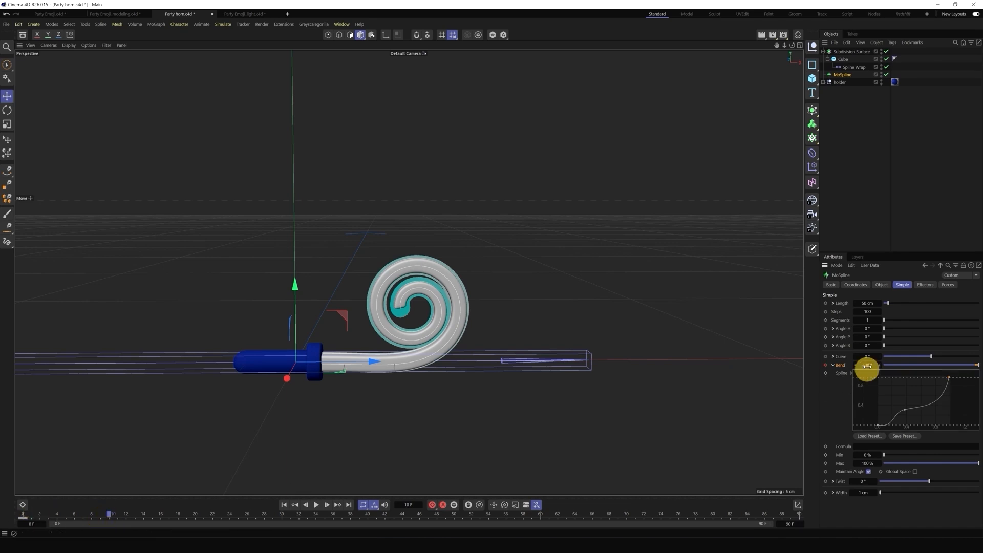
pyautogui.write('3')
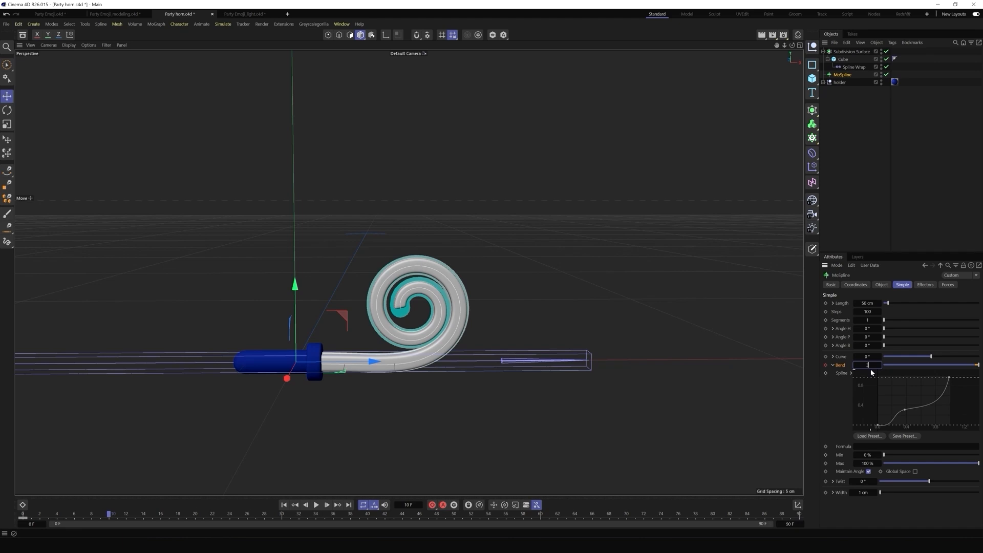
pyautogui.press('Return')
pyautogui.doubleClick(867, 365)
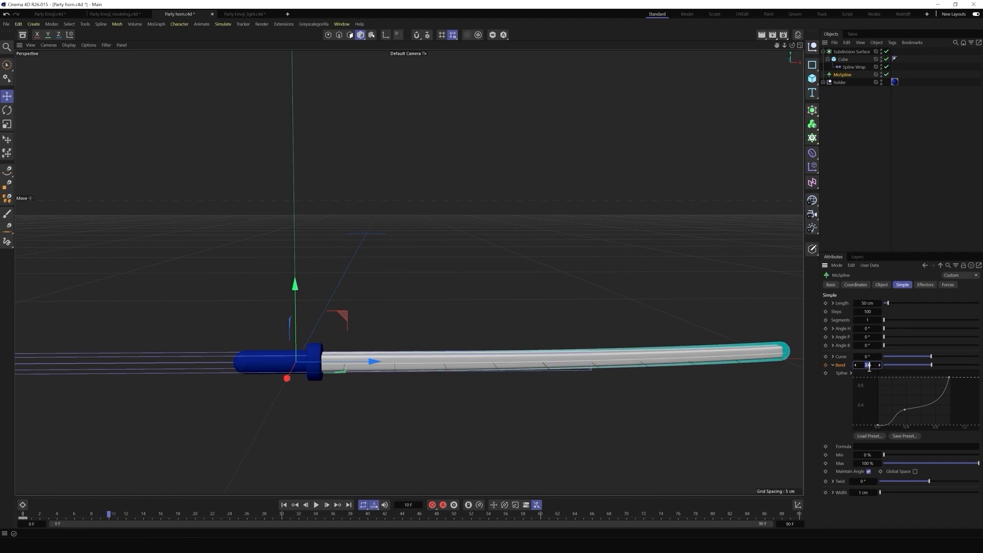
pyautogui.write('-5')
pyautogui.press('Return')
pyautogui.doubleClick(867, 365)
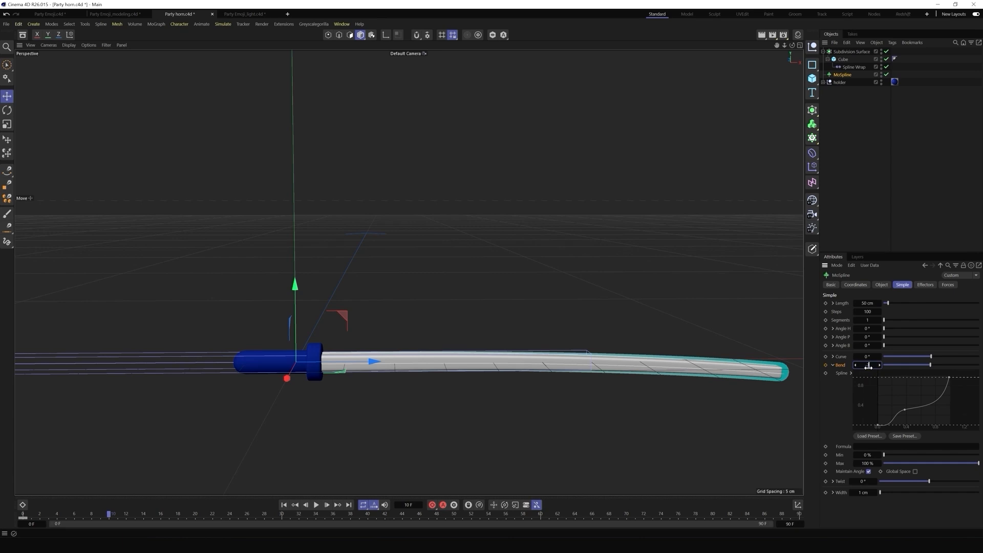
pyautogui.write('-7')
pyautogui.press('Return')
pyautogui.click(825, 365)
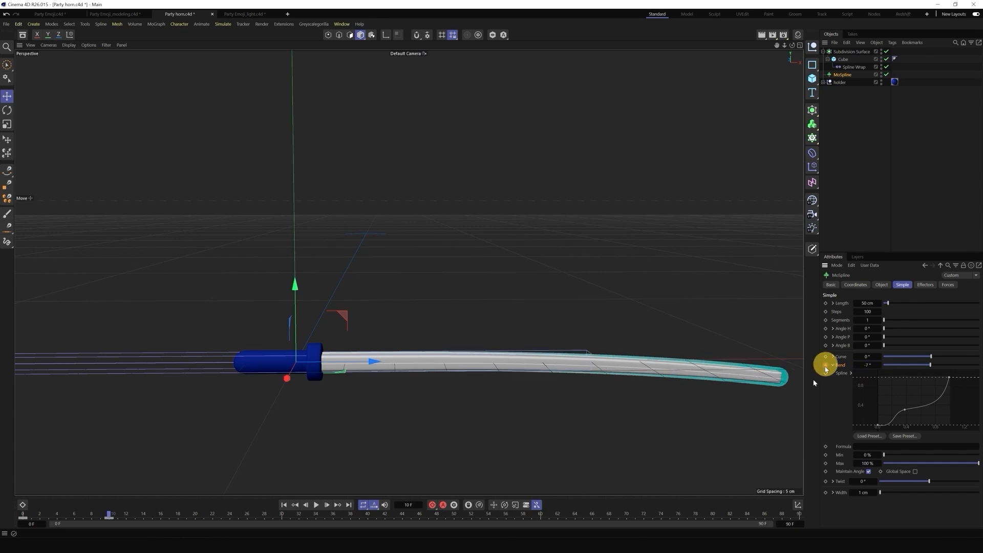
# At frame 18, set the MoSpline's bend to -8° and record a keyframe for it
pyautogui.moveTo(111, 515); pyautogui.dragTo(176, 519)
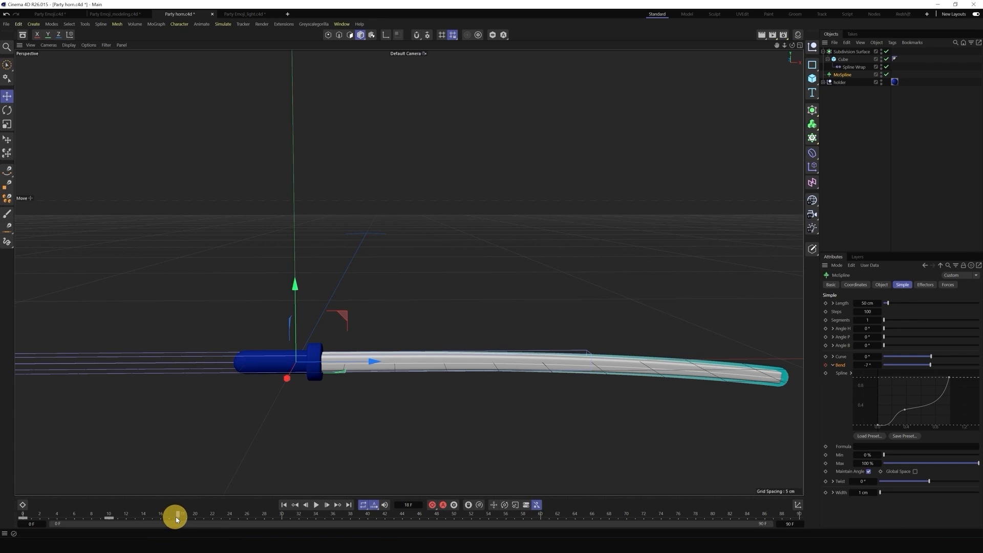
pyautogui.click(825, 365)
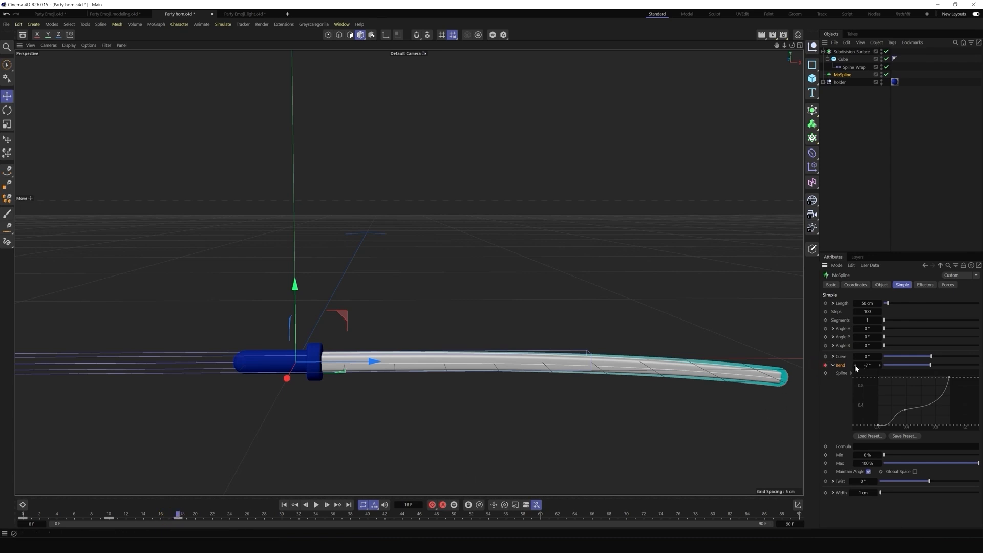
pyautogui.click(855, 365)
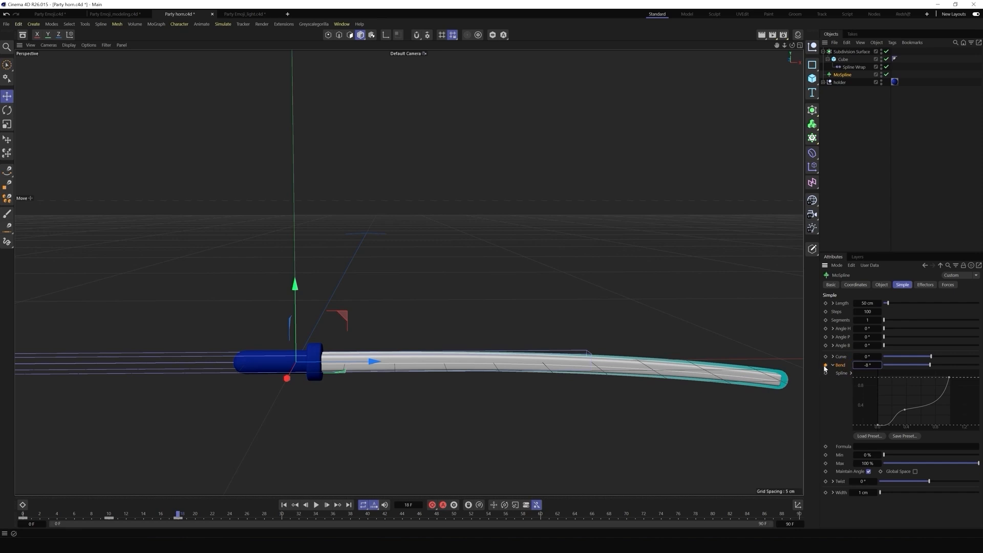
# At frame 26, set the MoSpline's bend to 700° so the horn rolls back up, record a keyframe, and play the animation
pyautogui.moveTo(178, 515); pyautogui.dragTo(248, 522)
pyautogui.click(868, 364)
pyautogui.press('Return')
pyautogui.click(826, 365)
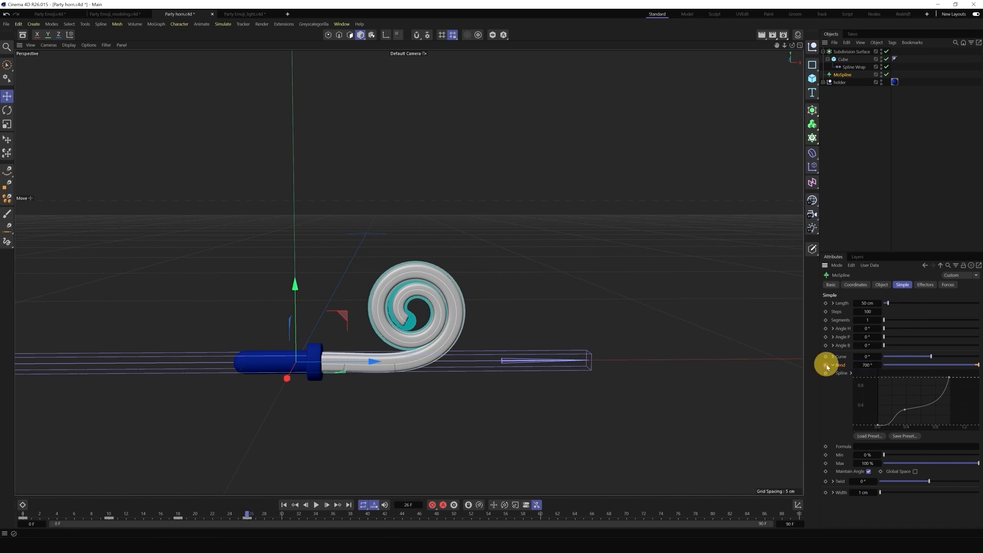
pyautogui.click(284, 506)
pyautogui.click(316, 505)
pyautogui.click(315, 505)
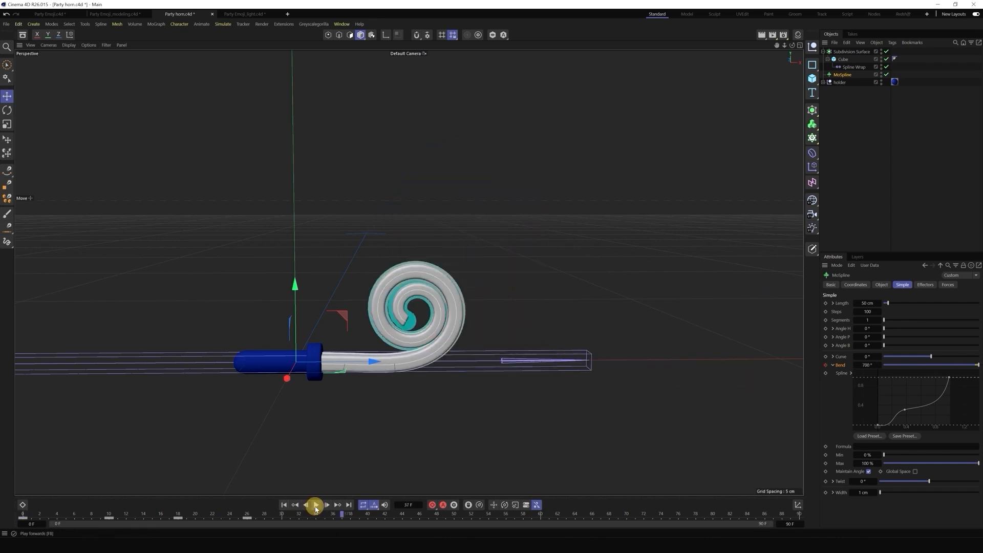
# Retime the three bend keyframes after frame 0 to frames 12, 22 and 32, and play the animation to check the timing
pyautogui.moveTo(341, 517); pyautogui.dragTo(152, 515)
pyautogui.moveTo(247, 518); pyautogui.dragTo(298, 518)
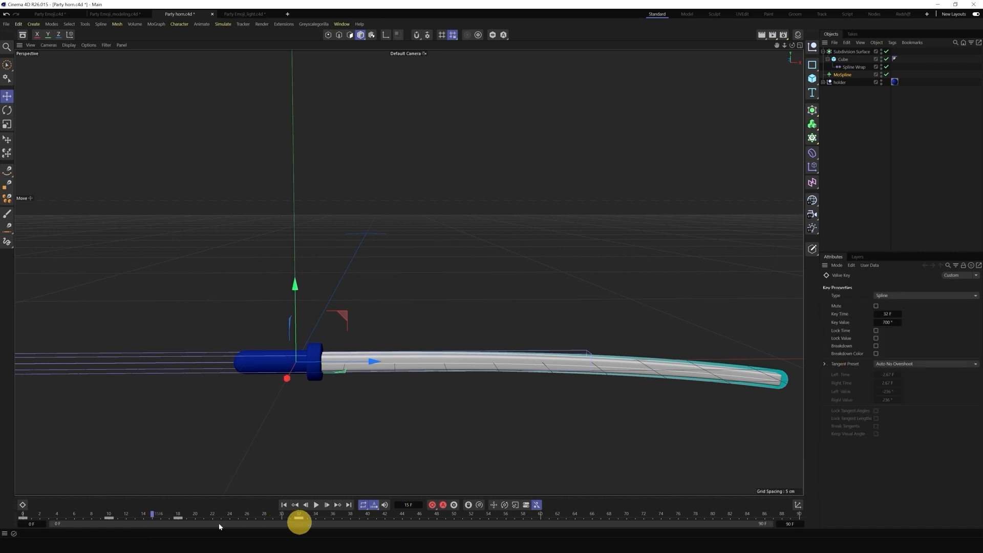
pyautogui.moveTo(180, 518); pyautogui.dragTo(211, 518)
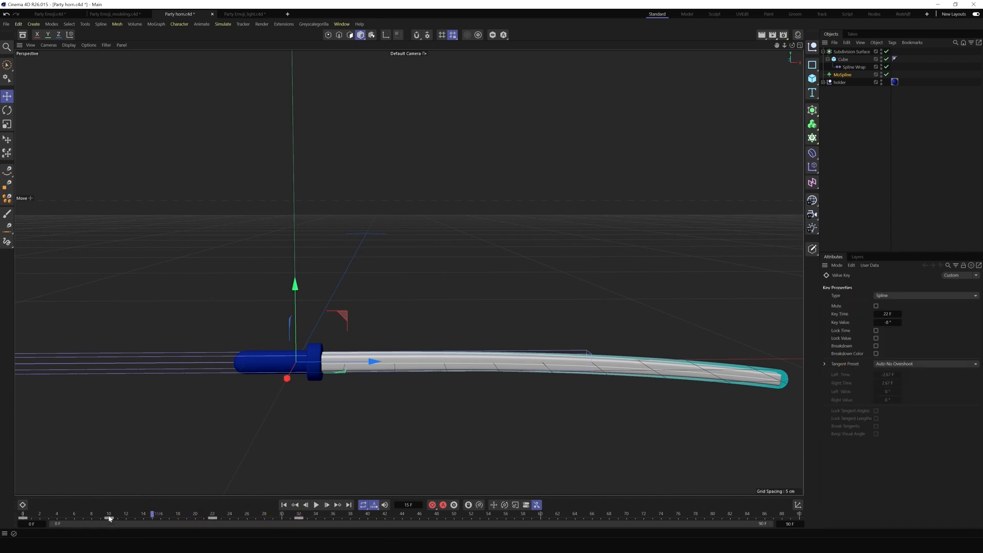
pyautogui.click(125, 518)
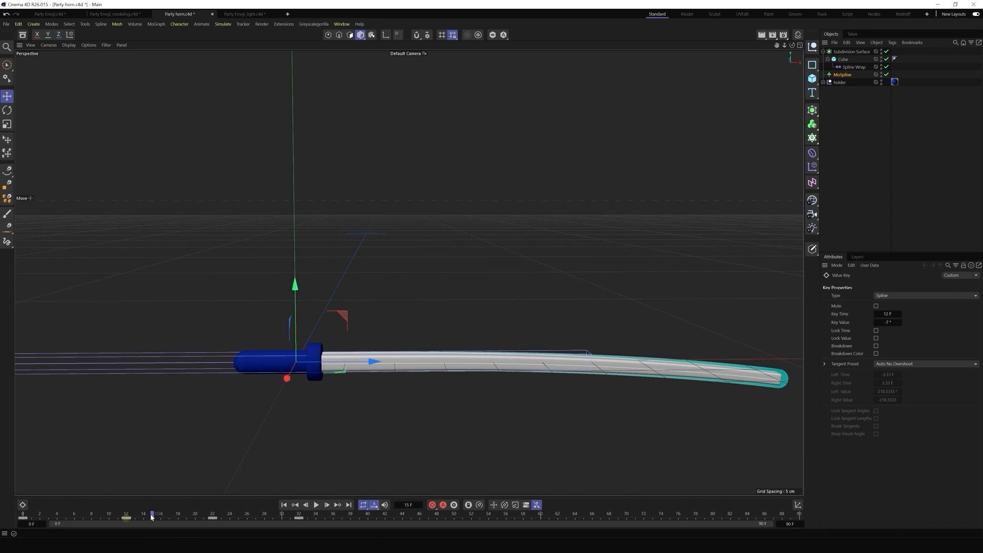
pyautogui.click(74, 515)
pyautogui.moveTo(57, 520); pyautogui.dragTo(10, 518)
pyautogui.click(316, 505)
pyautogui.click(317, 505)
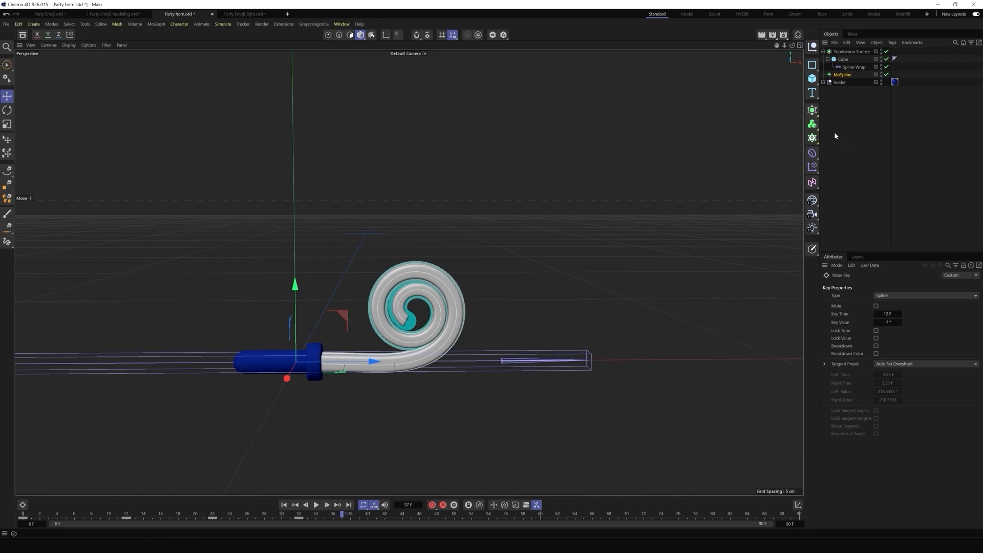
# Add a Delay effector to the MoSpline and check that it is listed among the MoSpline's effectors
pyautogui.click(155, 23)
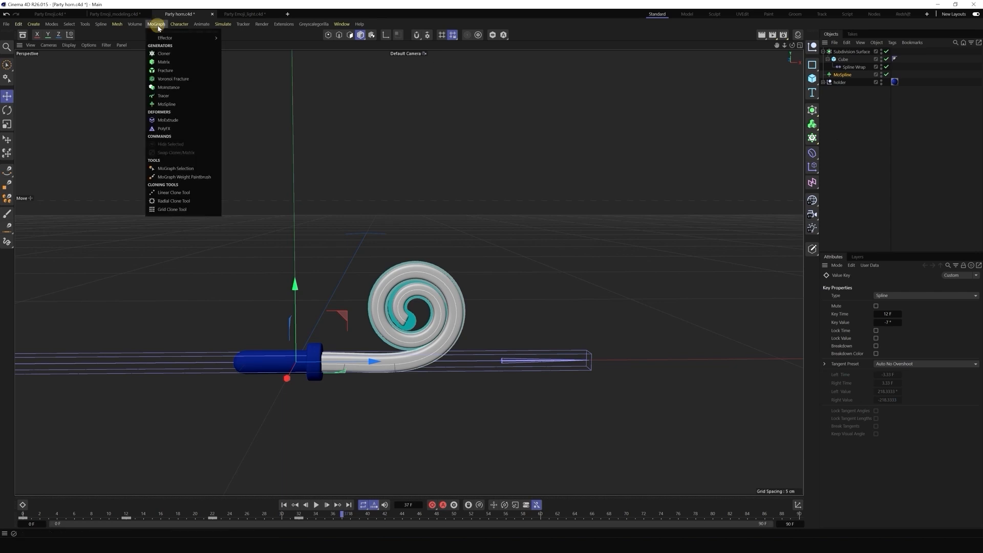
pyautogui.moveTo(169, 38)
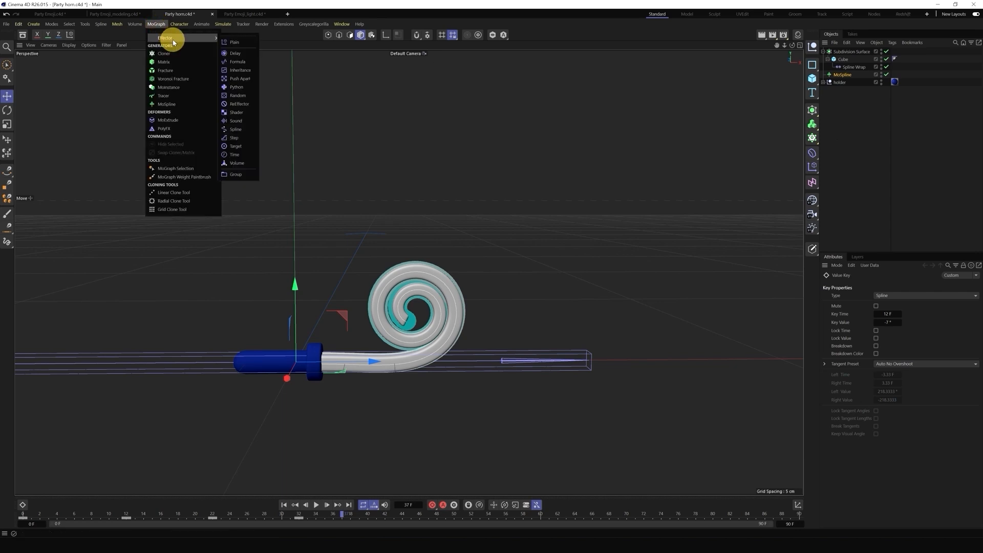
pyautogui.click(236, 53)
pyautogui.click(844, 83)
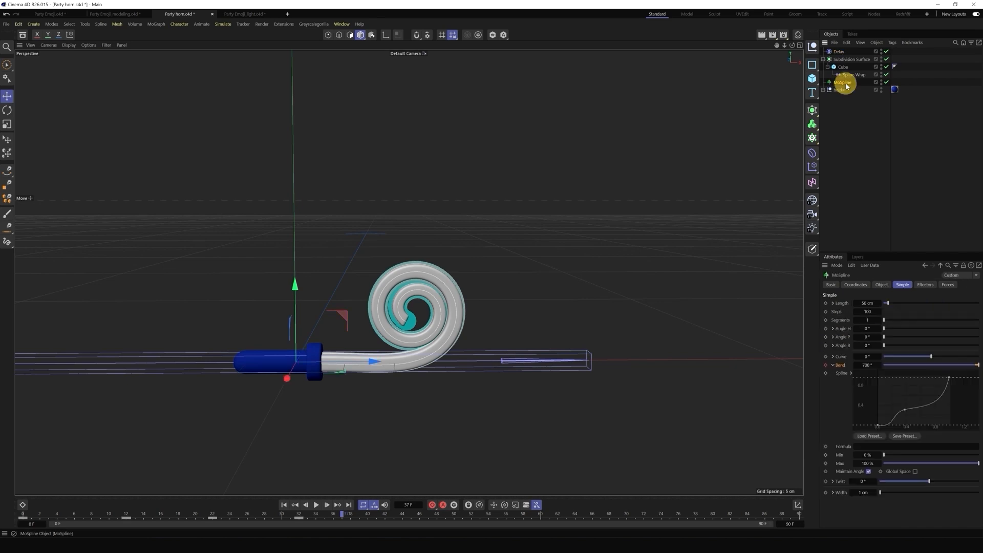
pyautogui.click(925, 284)
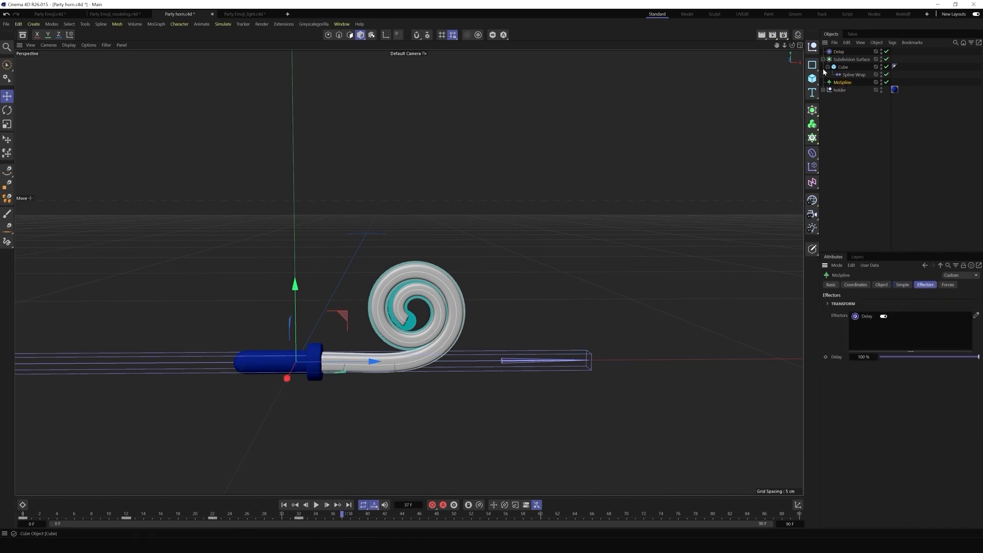
# Set the Delay effector's mode to Spring, reduce its strength to about 38%, and preview the horn's motion from the start
pyautogui.click(839, 52)
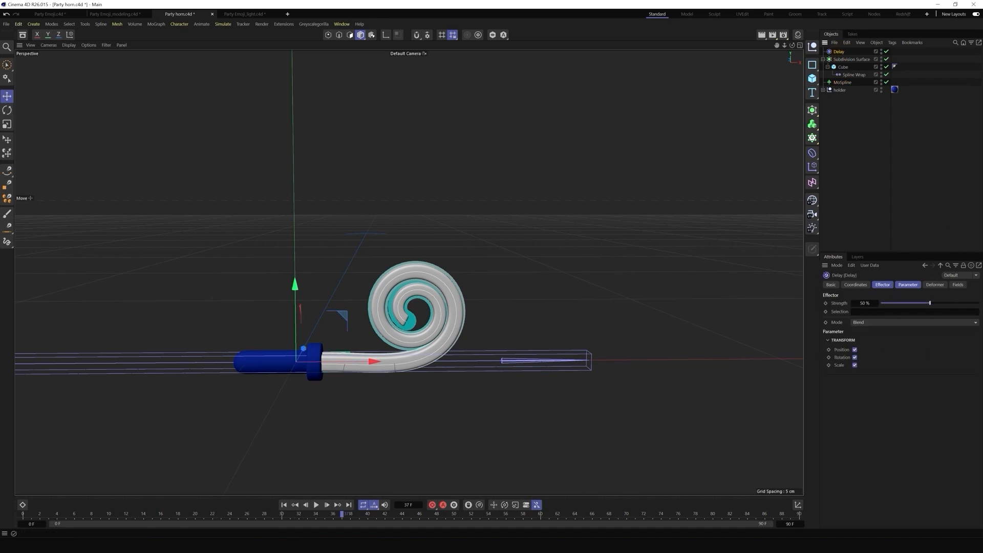
pyautogui.click(867, 322)
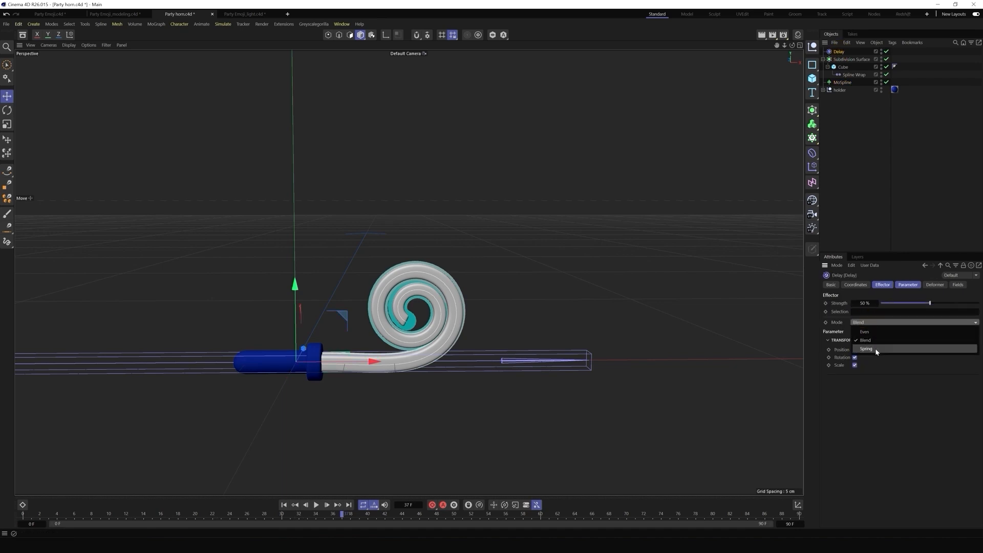
pyautogui.click(876, 349)
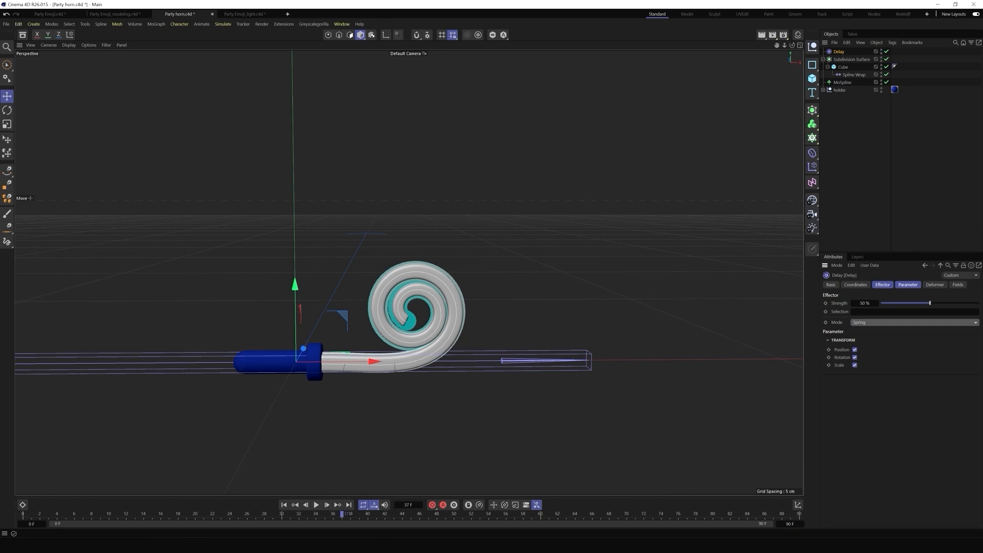
pyautogui.moveTo(929, 304); pyautogui.dragTo(917, 305)
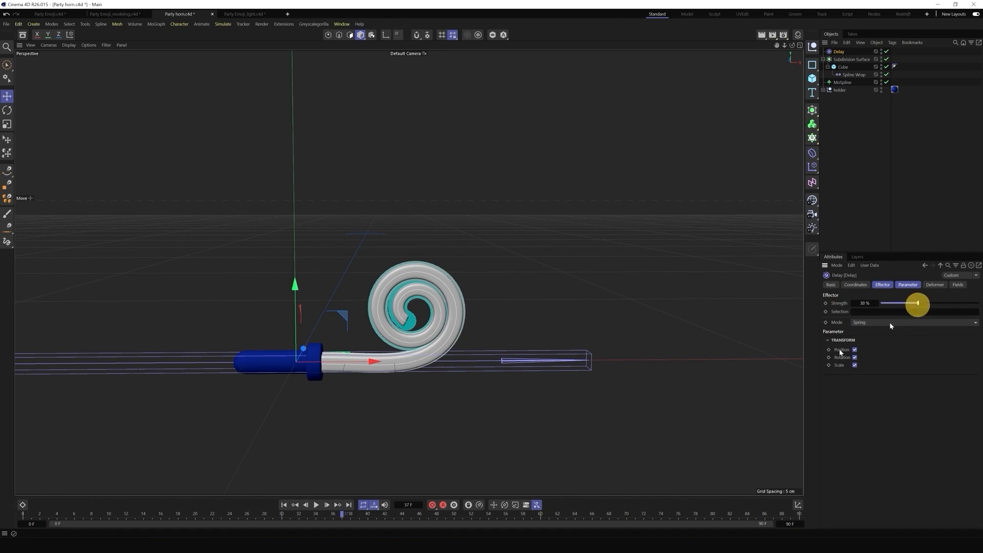
pyautogui.click(283, 506)
pyautogui.click(316, 505)
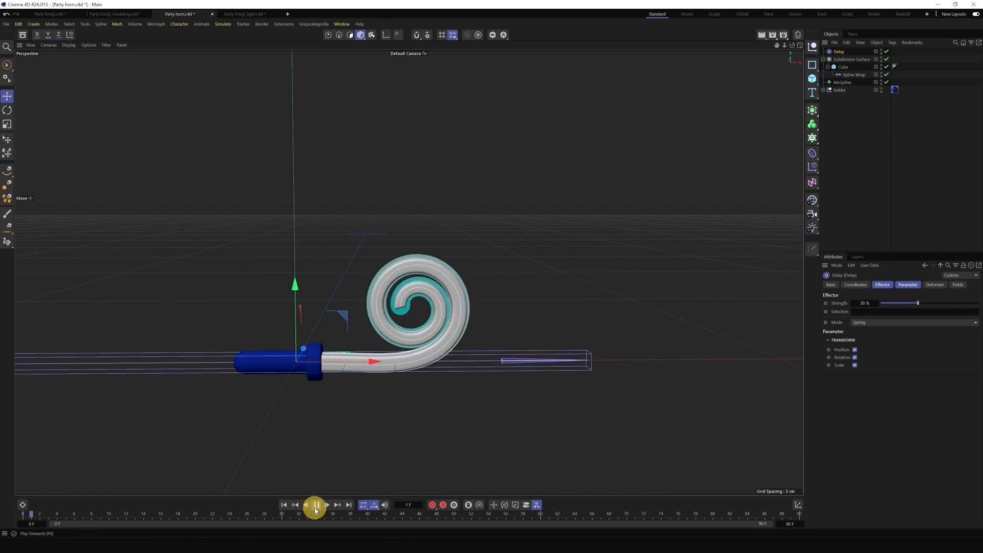
pyautogui.click(316, 505)
# Lower the Delay effector's strength to 32% and replay the horn animation, checking it from an angled view as well
pyautogui.moveTo(919, 305); pyautogui.dragTo(912, 303)
pyautogui.click(284, 505)
pyautogui.click(316, 505)
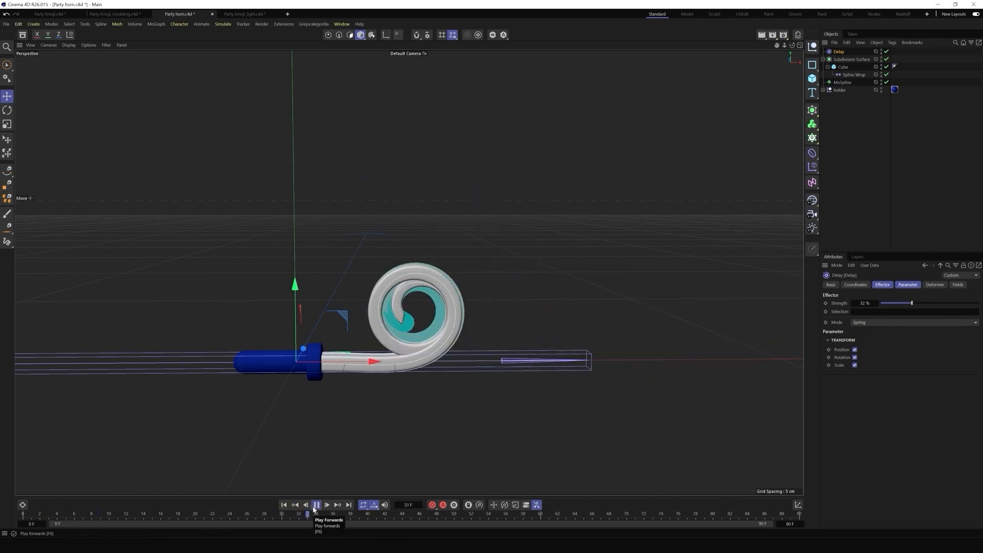
pyautogui.click(315, 506)
pyautogui.moveTo(777, 46); pyautogui.dragTo(525, 229)
pyautogui.moveTo(793, 47)
pyautogui.mouseDown()
pyautogui.moveTo(784, 51)
pyautogui.moveTo(793, 50)
pyautogui.mouseUp()
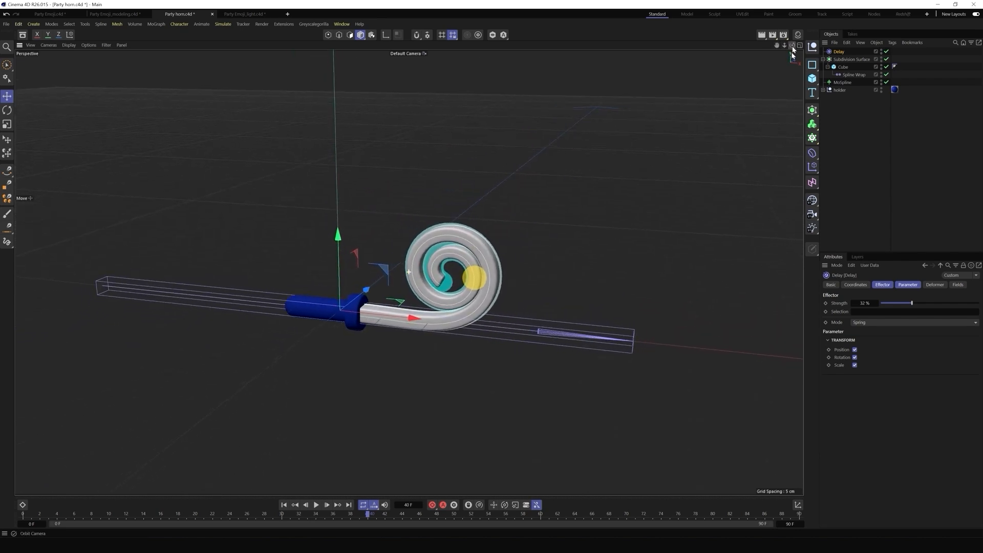
pyautogui.click(284, 505)
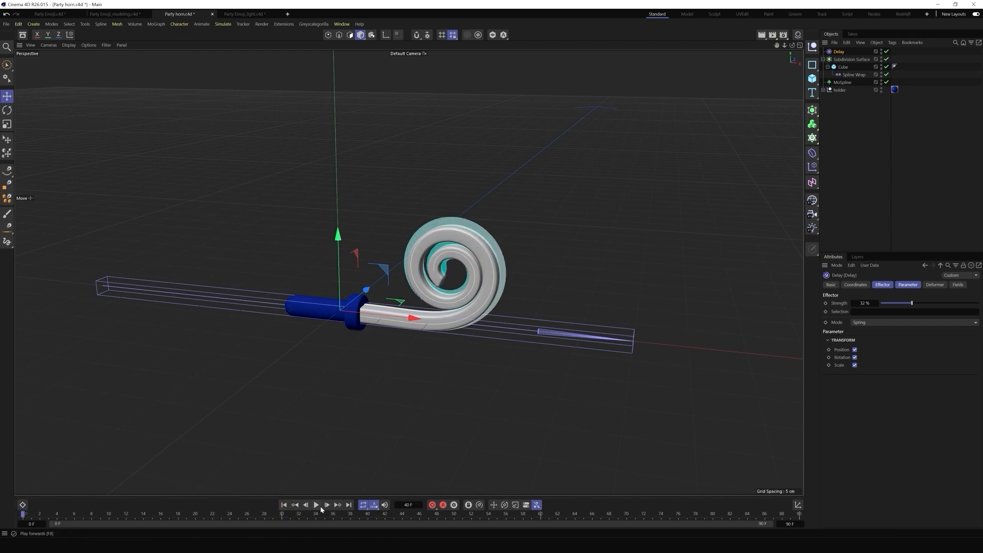
pyautogui.click(317, 506)
pyautogui.click(316, 506)
# Switch to the Party Emoji_light.c4d scene, add a camera, and look through it
pyautogui.click(256, 13)
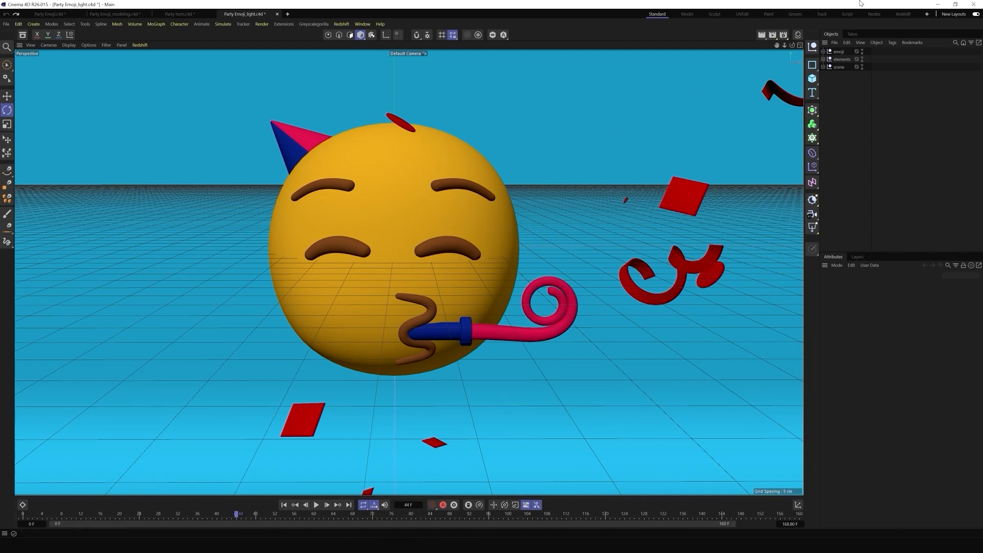
pyautogui.moveTo(791, 47); pyautogui.dragTo(492, 266)
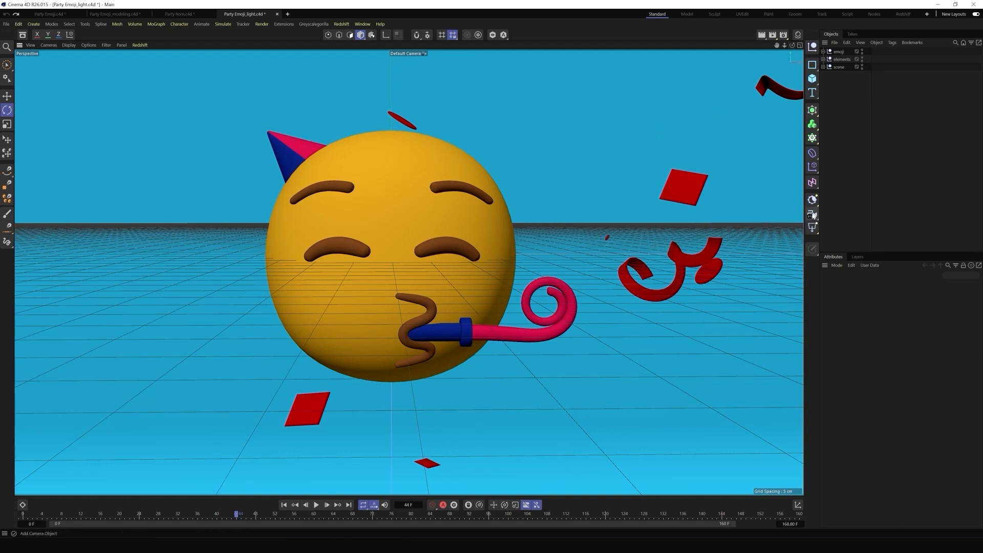
pyautogui.moveTo(813, 216); pyautogui.dragTo(841, 231)
pyautogui.click(867, 52)
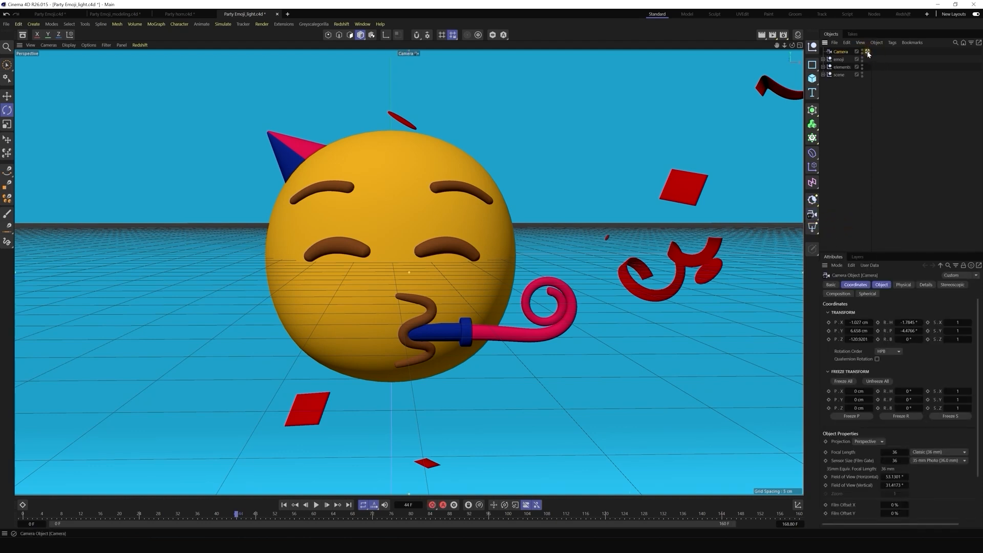
# Set the camera's heading and pitch rotation to 0° so it faces the emoji straight on
pyautogui.click(908, 322)
pyautogui.click(909, 331)
pyautogui.write('0')
pyautogui.click(934, 371)
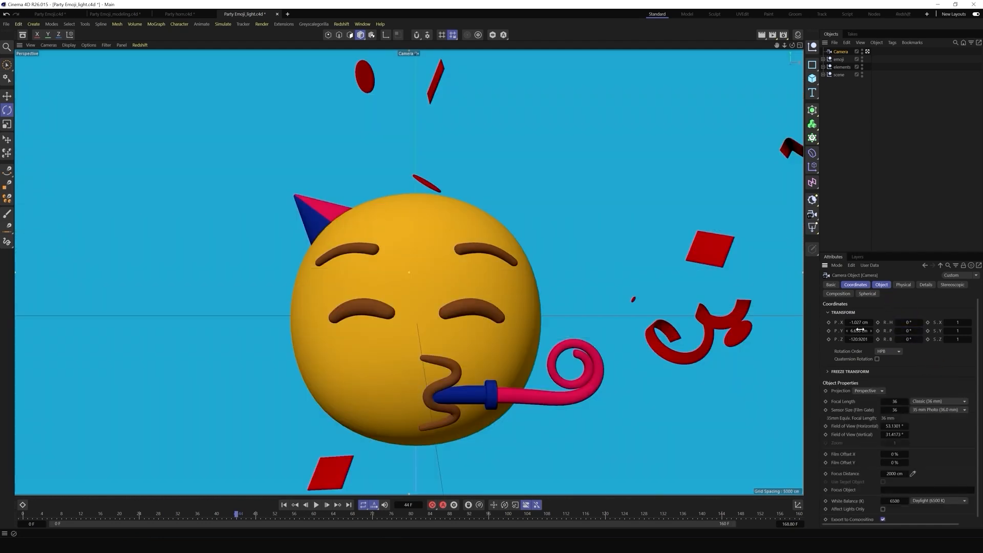
# Set the camera's Y and X positions to 0 cm to center it on the emoji
pyautogui.click(859, 331)
pyautogui.write('0')
pyautogui.moveTo(860, 323); pyautogui.dragTo(859, 323)
pyautogui.press('0')
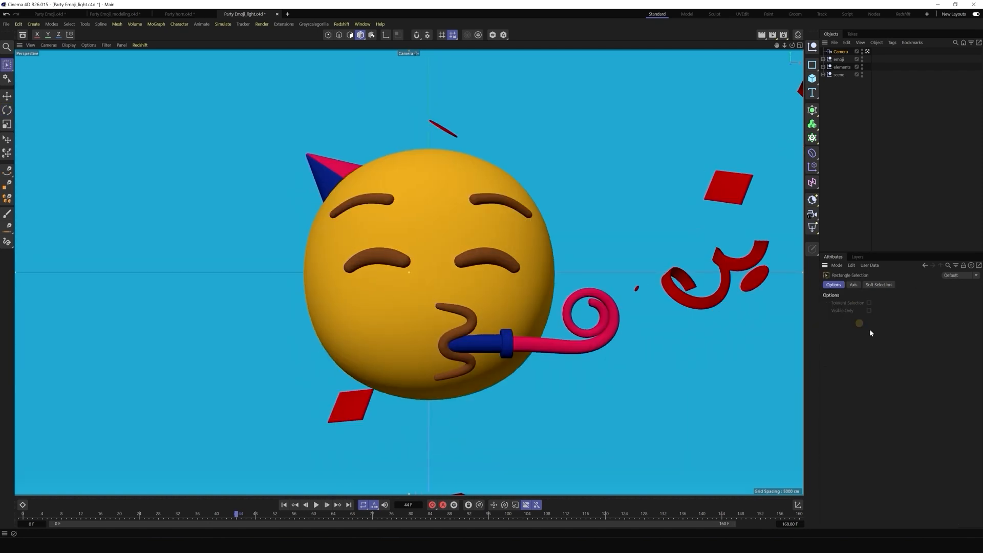
pyautogui.click(840, 51)
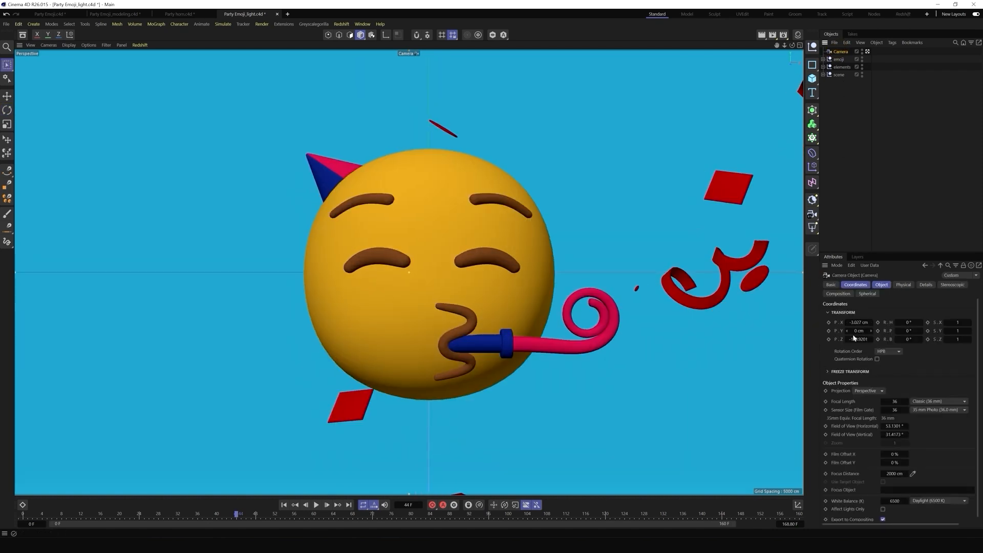
pyautogui.click(856, 322)
pyautogui.write('0')
pyautogui.press('Return')
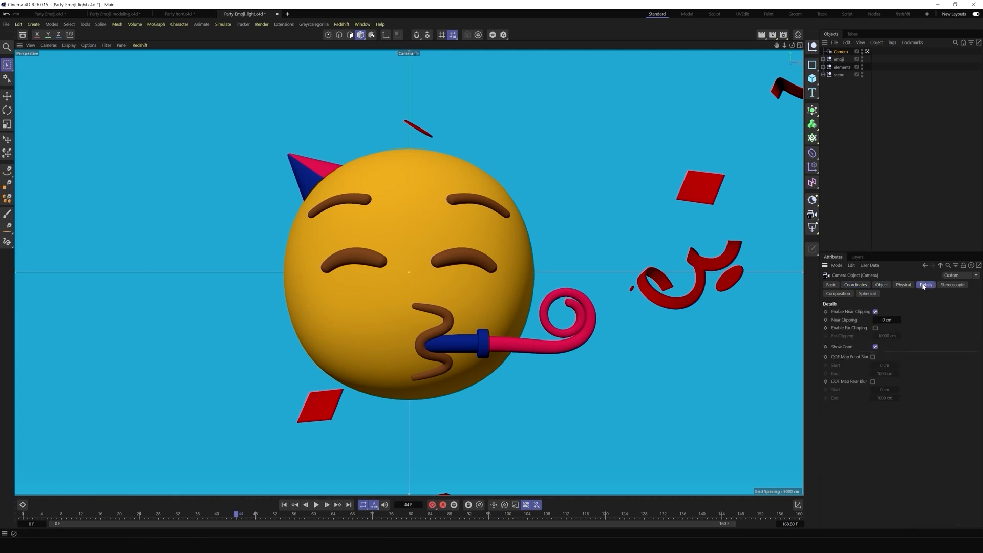
# Set the camera's focal length to Tele (135 mm) and pull the camera back until the whole emoji is framed
pyautogui.click(880, 285)
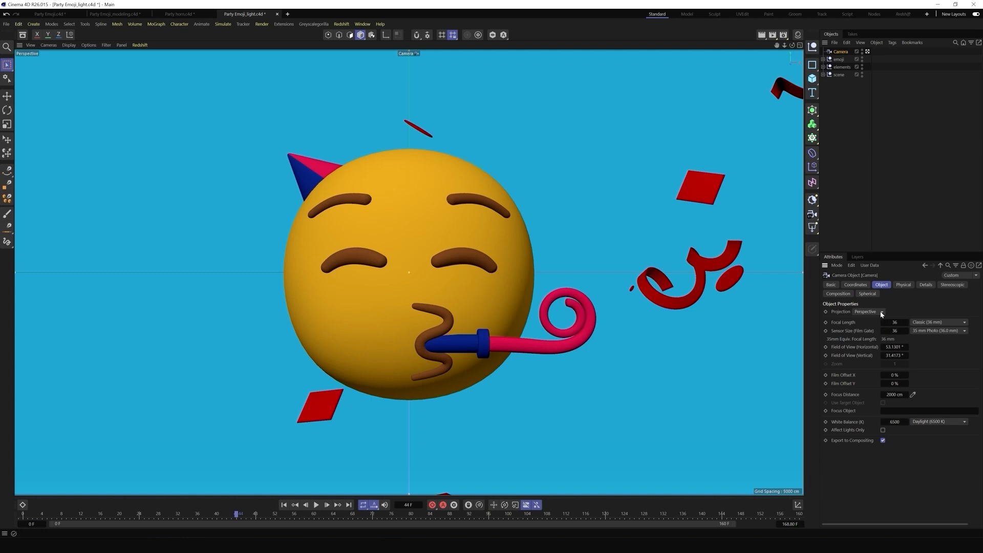
pyautogui.click(938, 325)
pyautogui.click(929, 382)
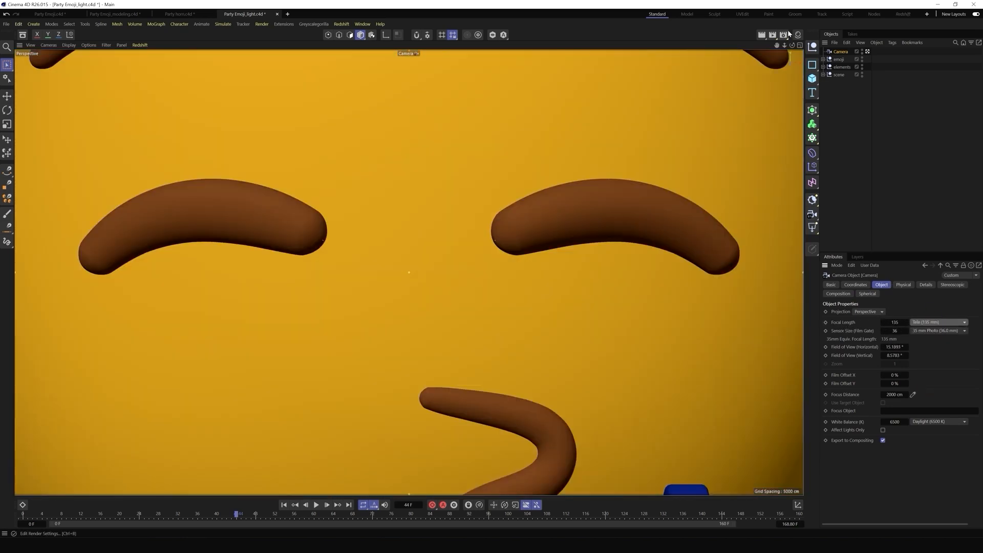
pyautogui.moveTo(784, 45); pyautogui.dragTo(791, 56)
pyautogui.moveTo(402, 323); pyautogui.dragTo(361, 318)
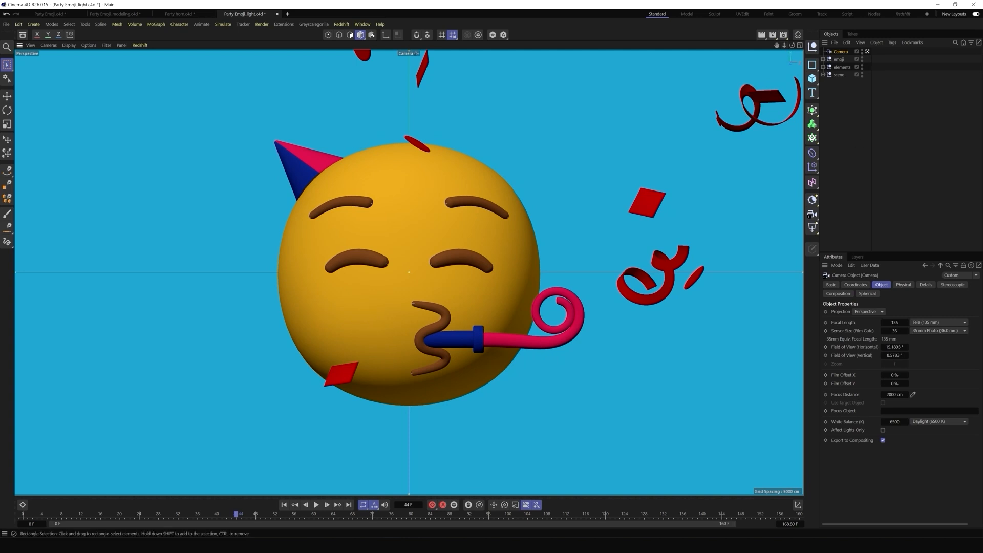
# Try the Super Tele (300 mm) focal length on the camera and pull it back to reframe the emoji
pyautogui.click(938, 322)
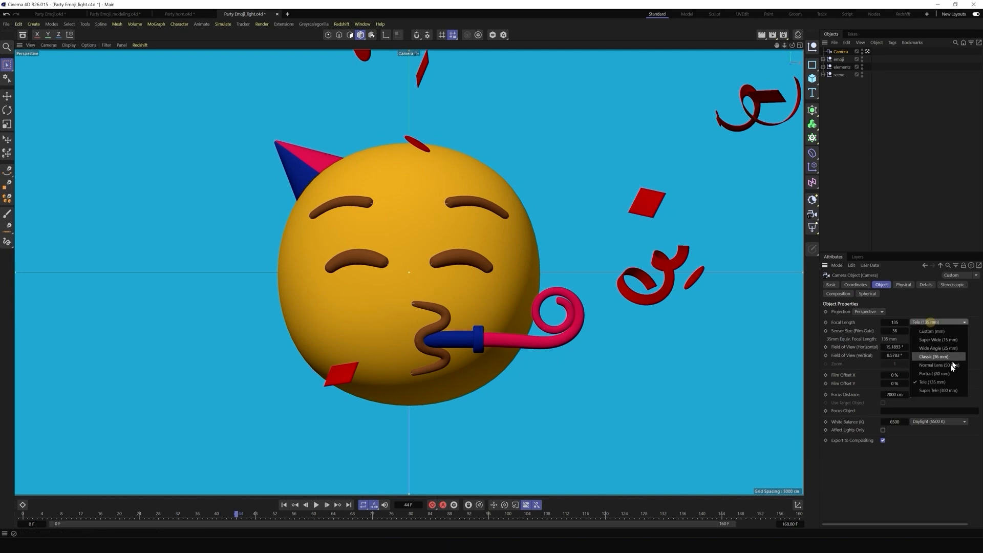
pyautogui.click(937, 390)
pyautogui.moveTo(783, 48); pyautogui.dragTo(745, 51)
pyautogui.keyDown('alt'); pyautogui.moveTo(451, 294); pyautogui.dragTo(494, 287, button='right'); pyautogui.keyUp('alt')
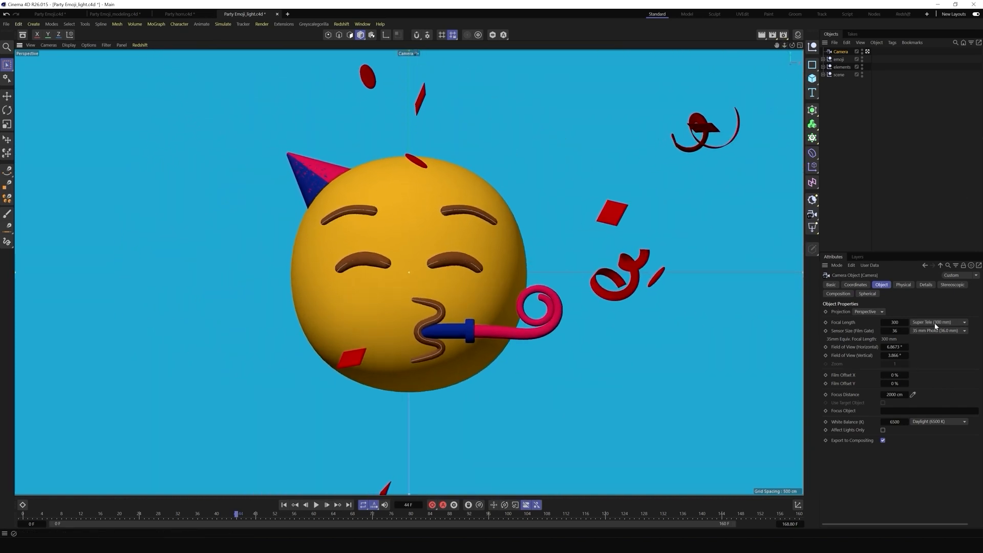
# Return the camera's focal length to Tele (135 mm) and move it closer so the emoji fills most of the frame's height
pyautogui.click(938, 323)
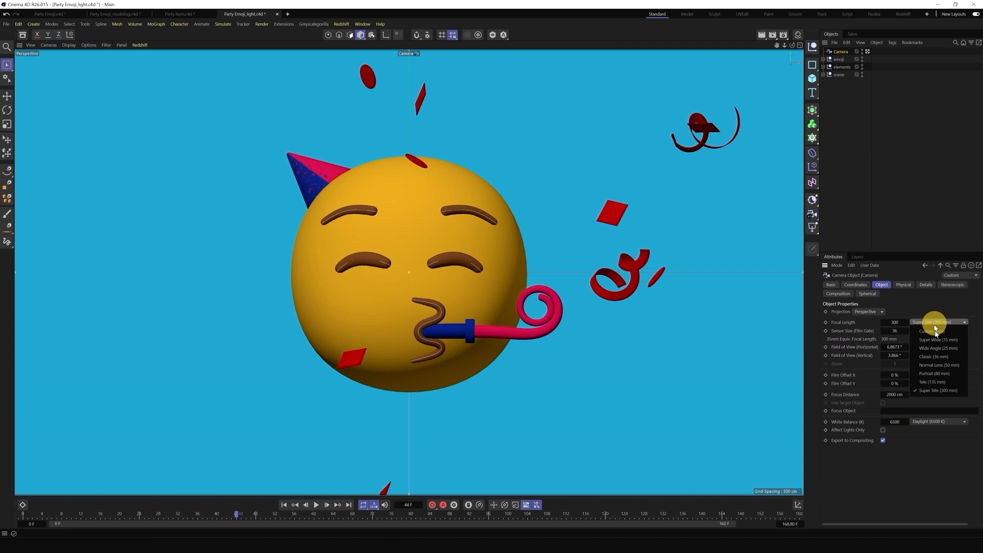
pyautogui.click(935, 383)
pyautogui.moveTo(784, 46); pyautogui.dragTo(545, 264)
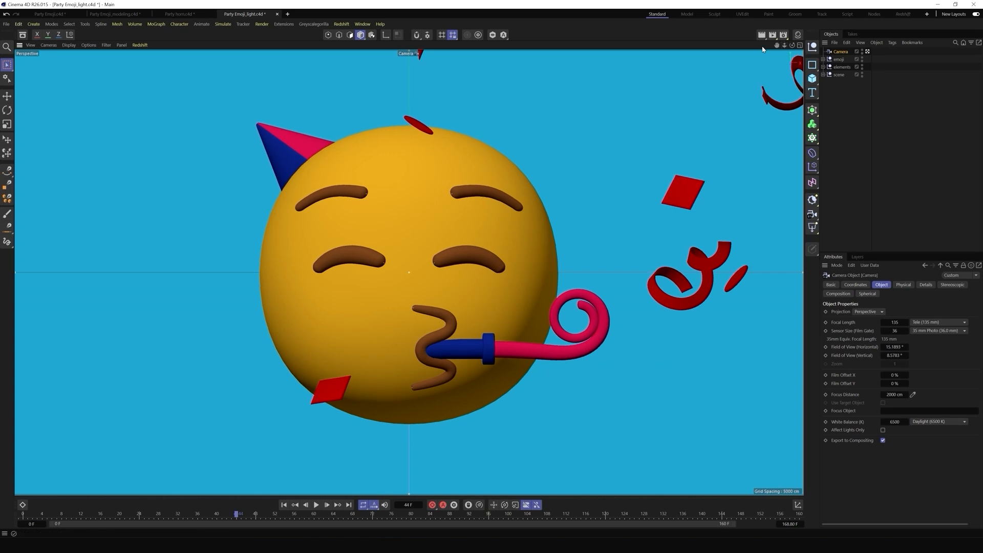
# Switch to the Redshift layout, run a live render preview of the unlit scene, and stop it
pyautogui.click(901, 14)
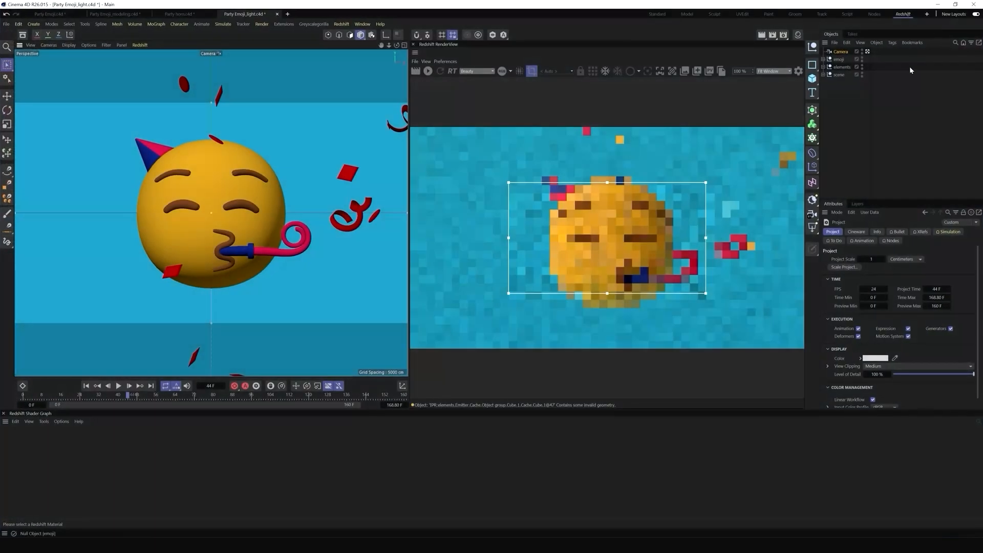
pyautogui.click(427, 72)
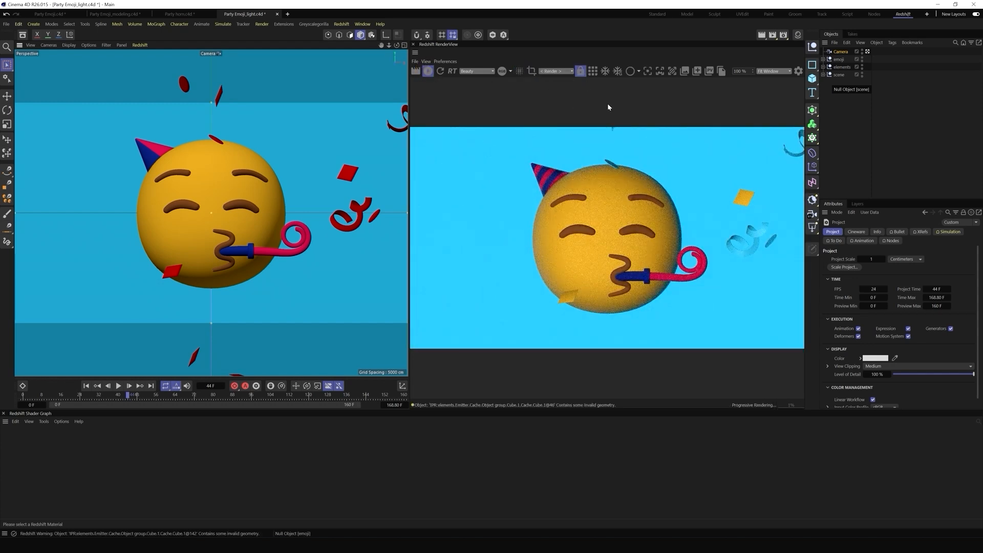
pyautogui.click(428, 72)
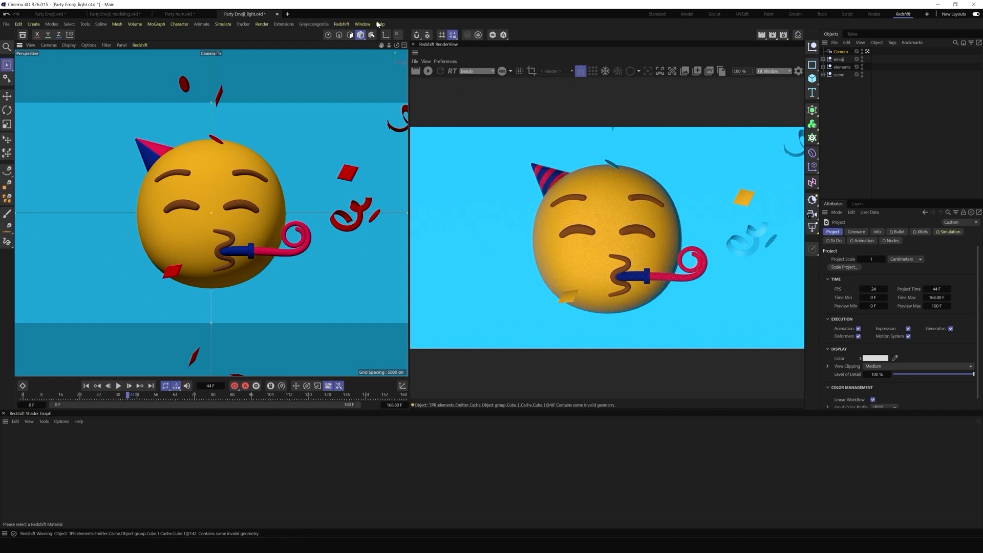
# Add a Redshift Dome Light and load HDRI_STUDIO_vol2_006.exr as its texture
pyautogui.click(341, 24)
pyautogui.click(354, 46)
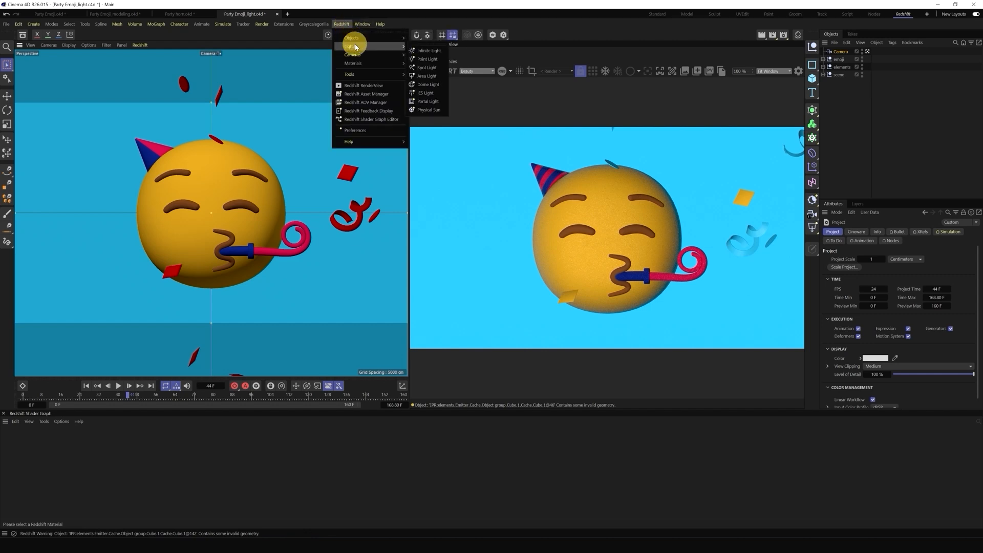
pyautogui.click(437, 86)
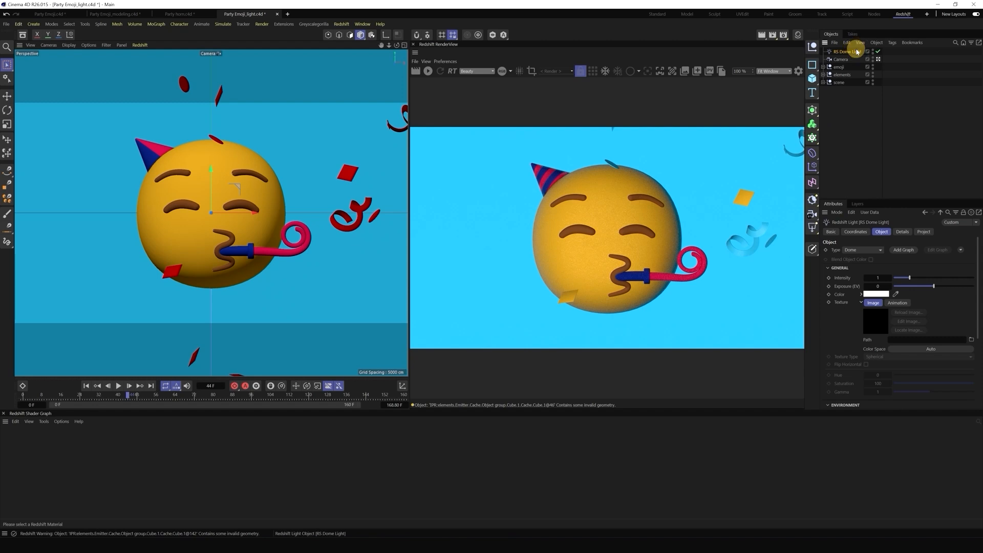
pyautogui.click(971, 339)
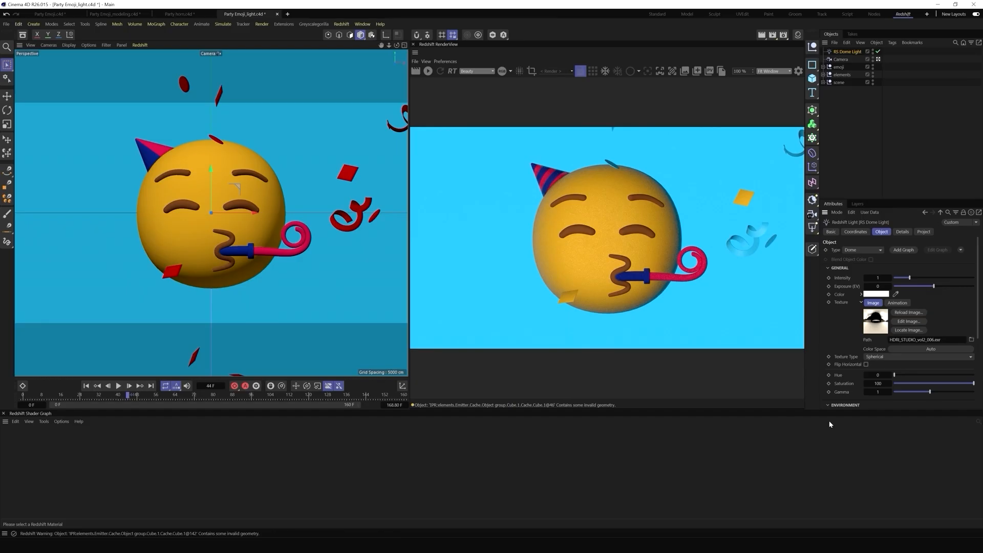
# Restart the live render and rotate the dome light to change the direction of the HDRI lighting
pyautogui.click(428, 70)
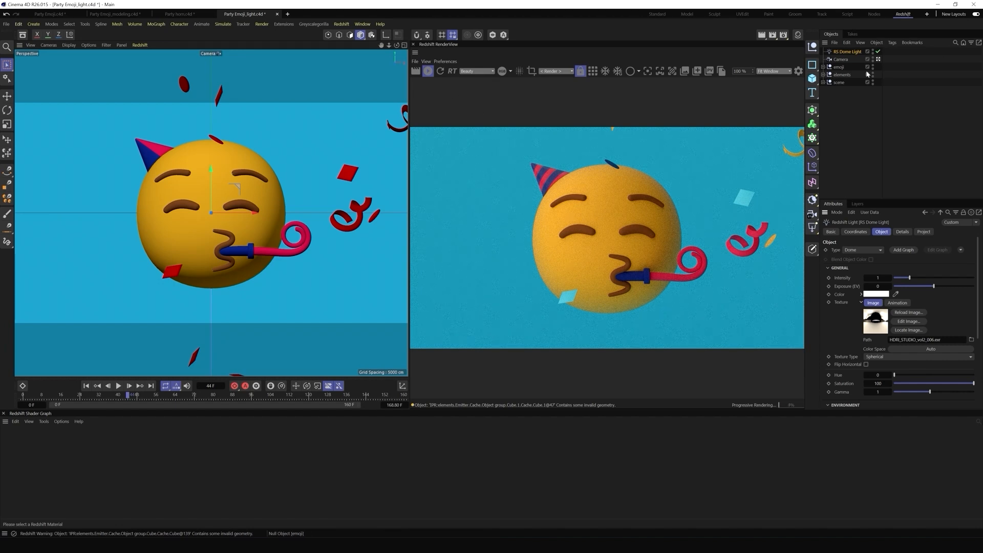
pyautogui.press('r')
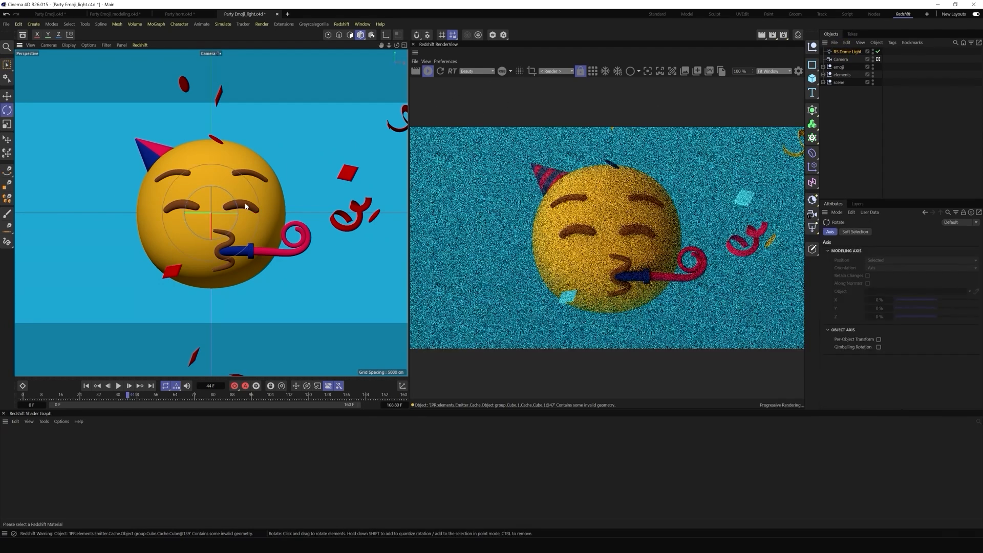
pyautogui.moveTo(213, 220); pyautogui.dragTo(213, 188)
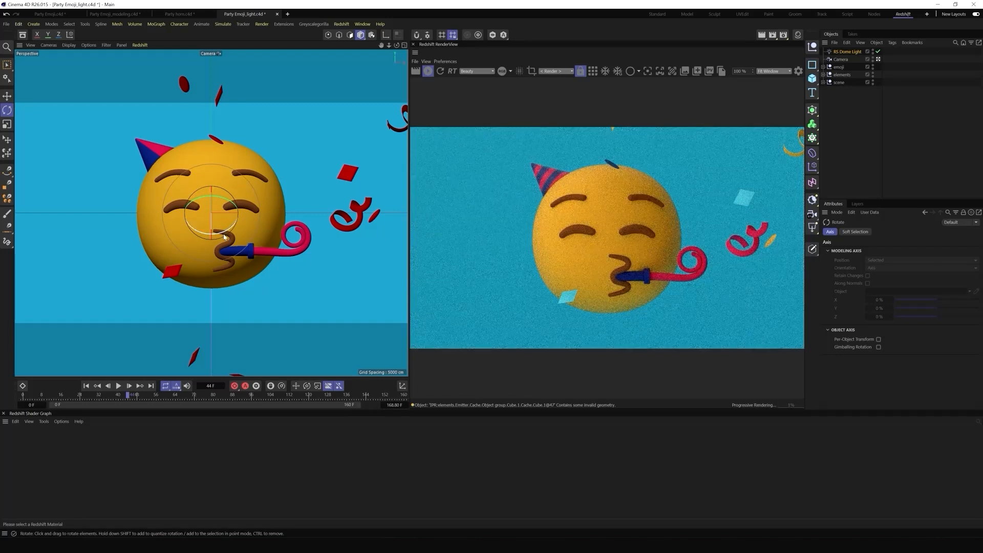
pyautogui.moveTo(223, 234); pyautogui.dragTo(208, 229)
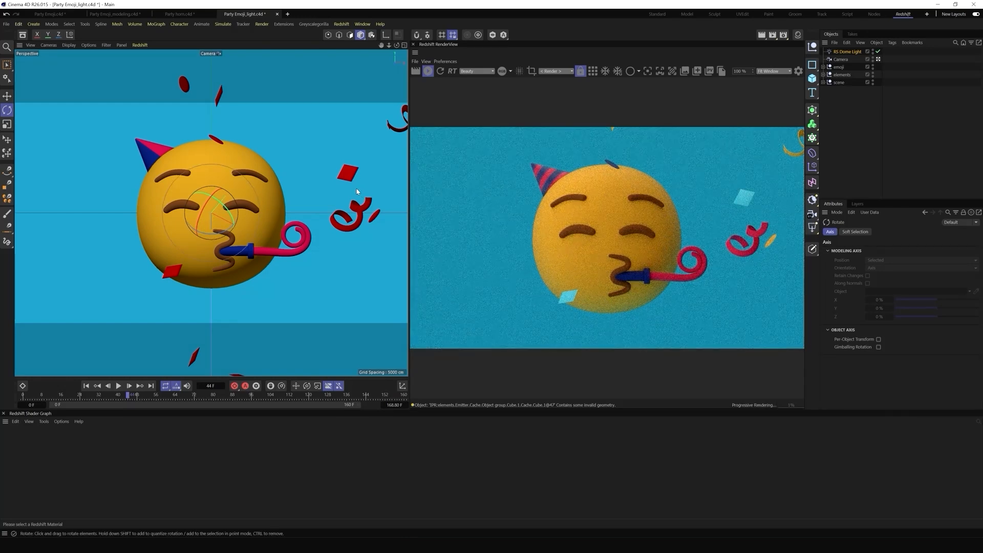
# Add a Redshift Area Light and rename it Key Light
pyautogui.click(359, 24)
pyautogui.moveTo(342, 25)
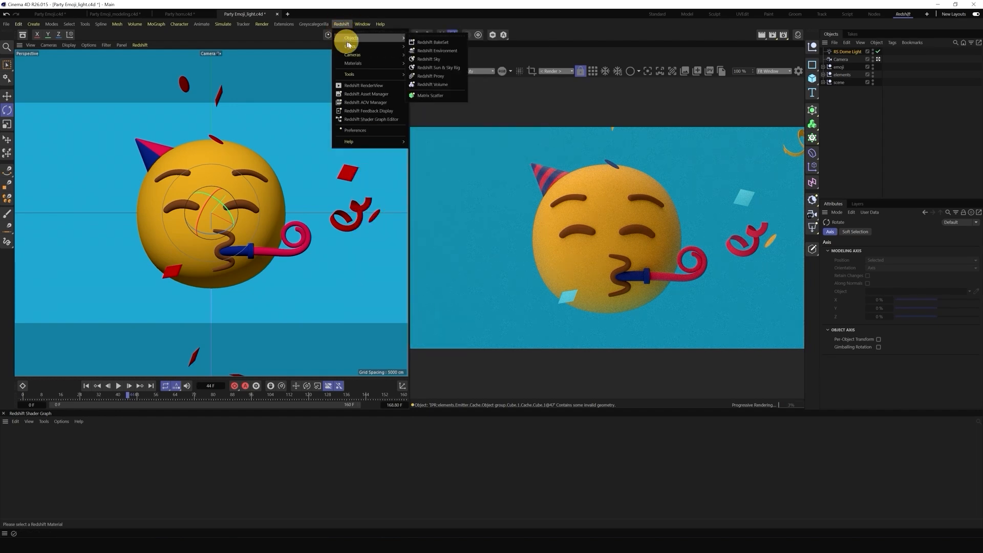
pyautogui.moveTo(358, 46)
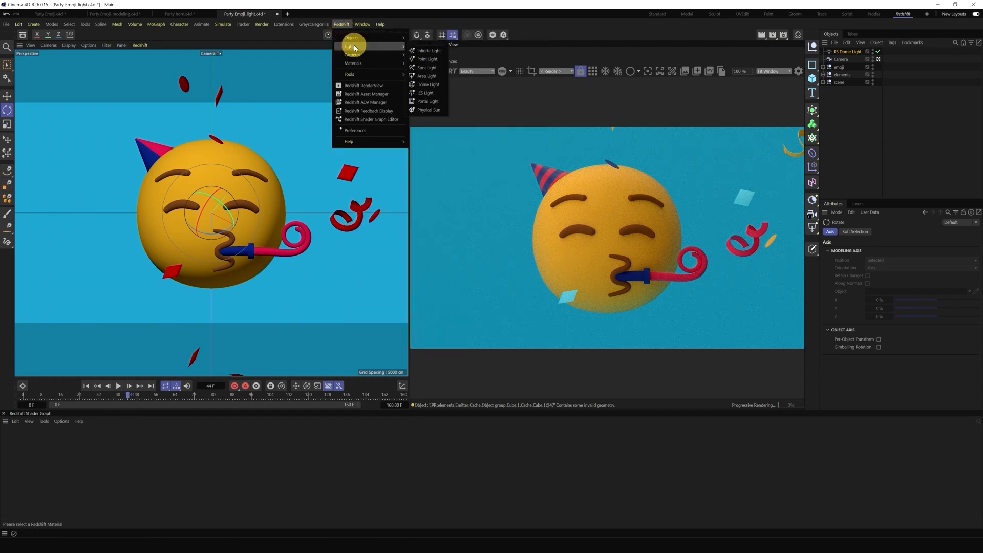
pyautogui.click(427, 76)
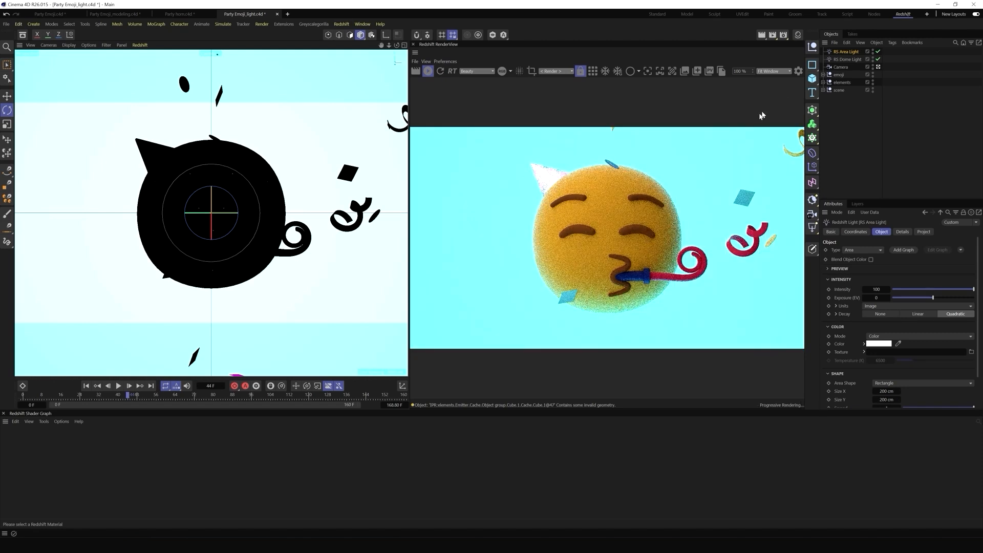
pyautogui.doubleClick(846, 53)
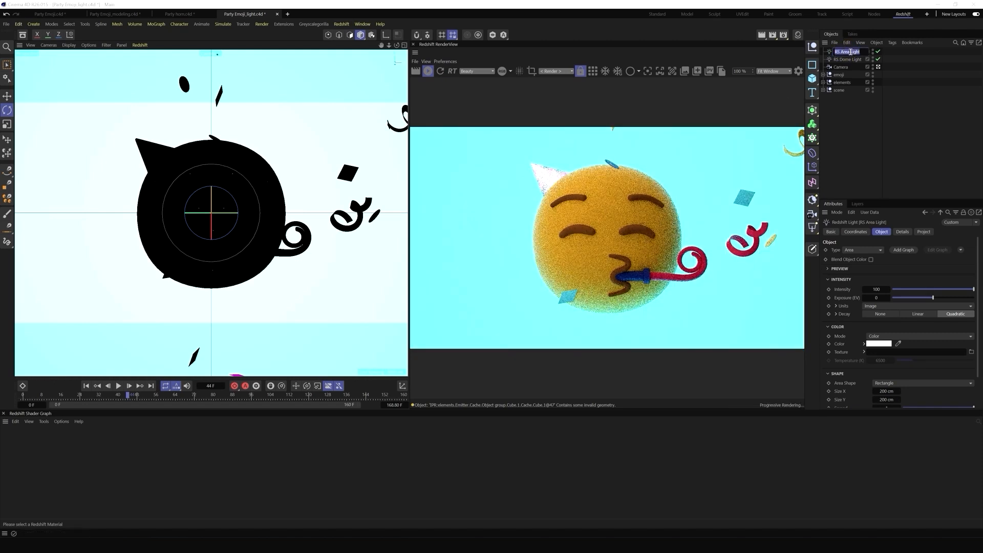
pyautogui.write('k')
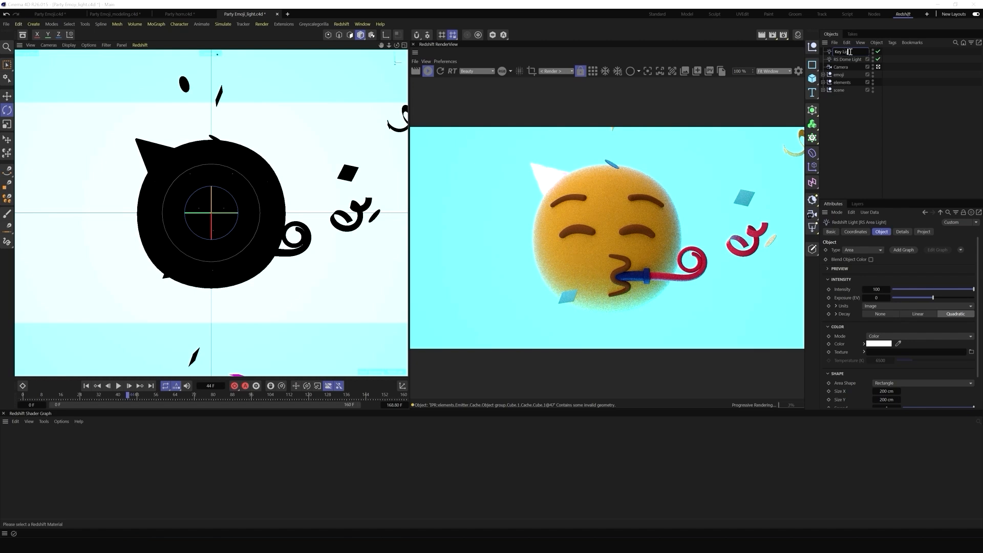
pyautogui.press('Return')
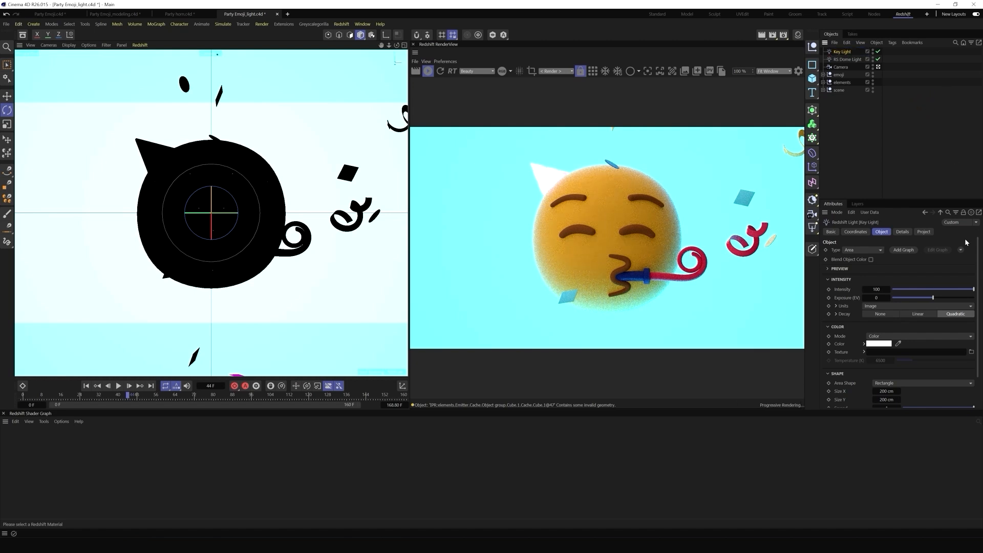
# Add a target tag and null to the Key Light and move the target null to the emoji's centre
pyautogui.click(961, 250)
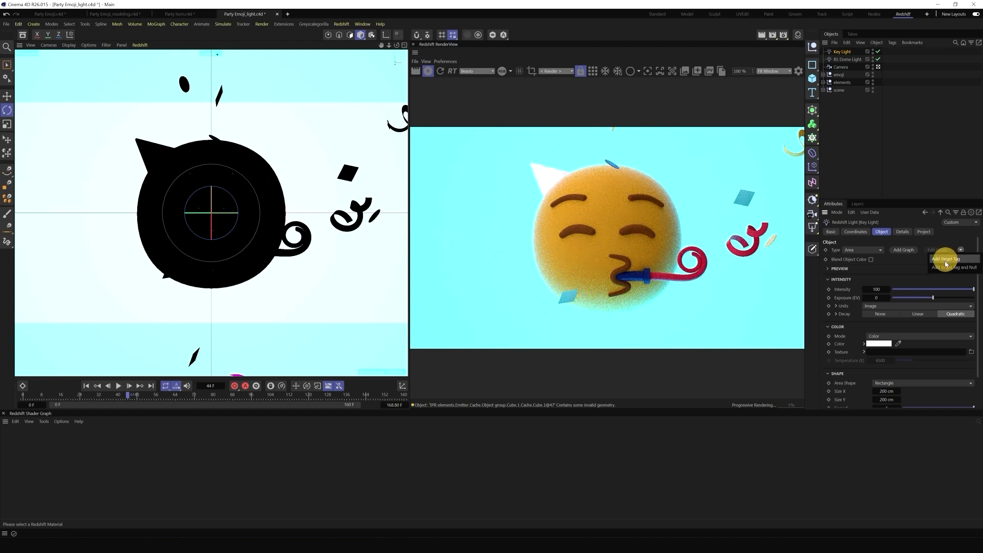
pyautogui.click(945, 269)
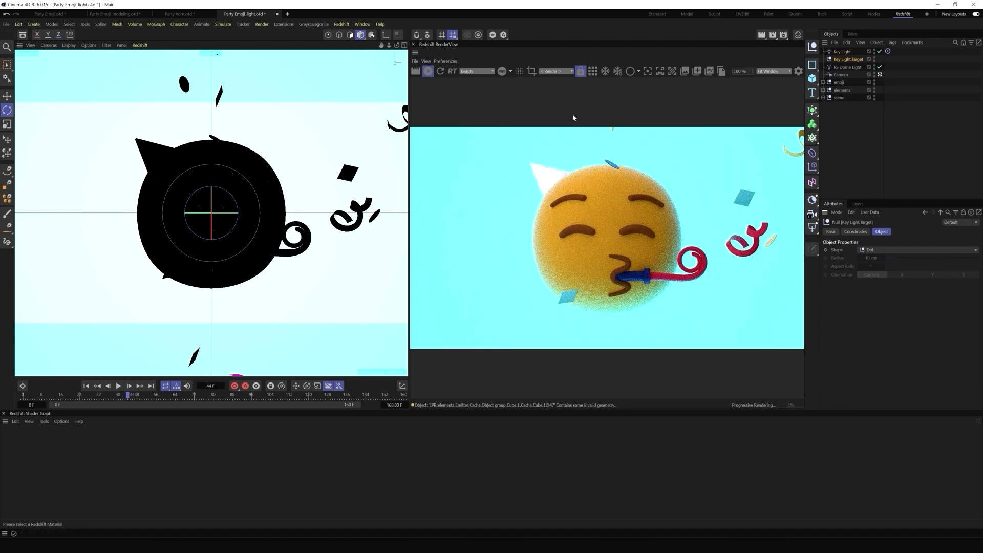
pyautogui.click(404, 45)
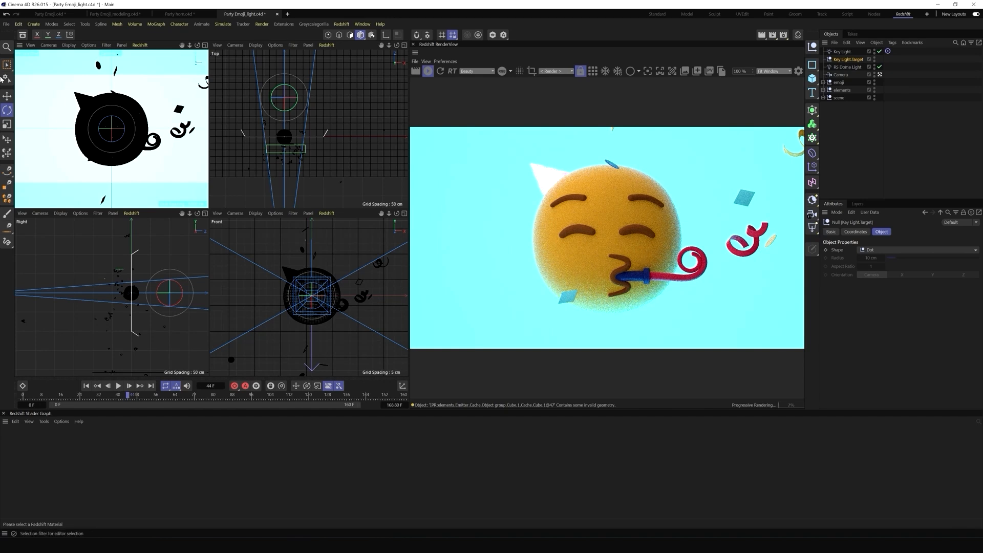
pyautogui.click(6, 97)
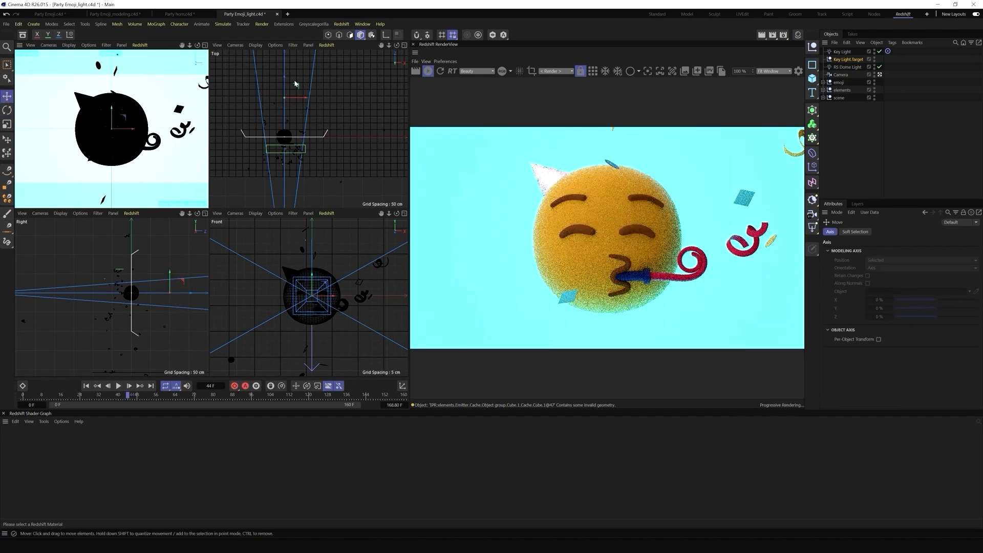
pyautogui.moveTo(285, 76); pyautogui.dragTo(288, 115)
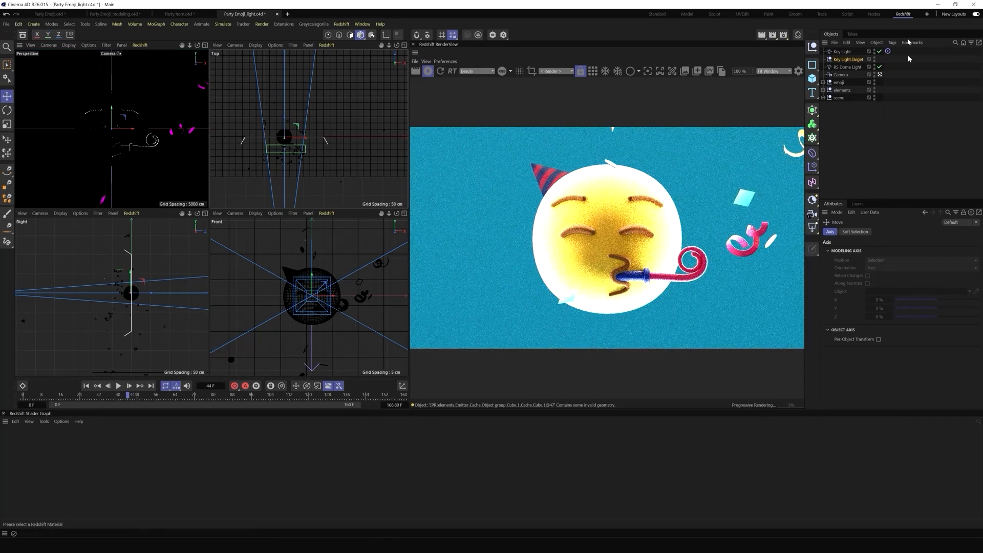
# Raise the Key Light above the emoji and shrink it to about 53 by 50 cm
pyautogui.click(843, 52)
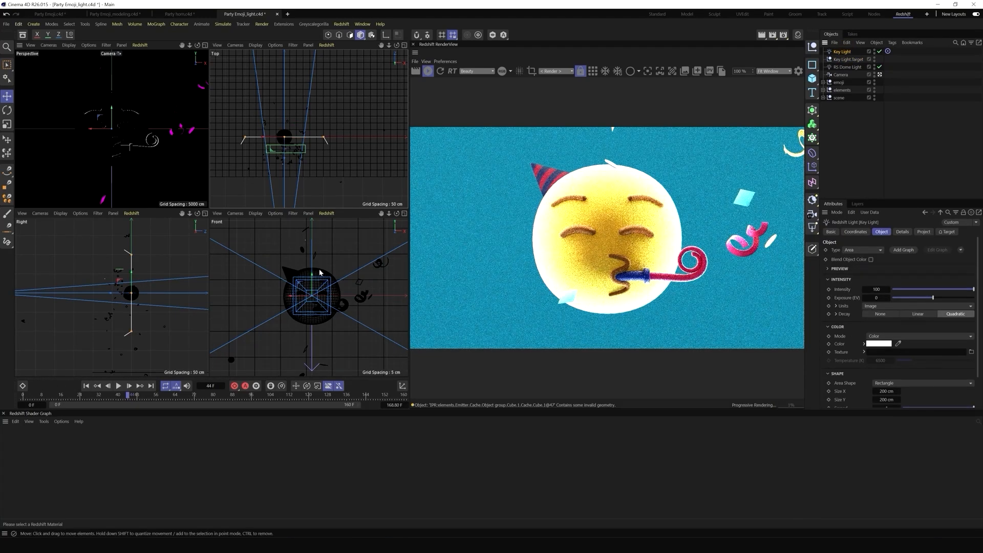
pyautogui.moveTo(312, 275); pyautogui.dragTo(297, 226)
pyautogui.scroll(-5, 280, 298)
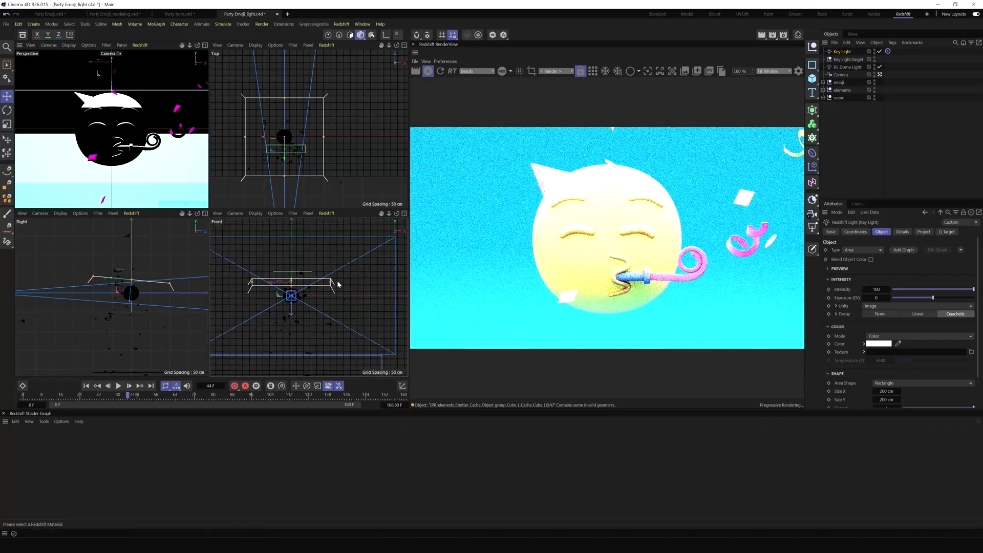
pyautogui.moveTo(331, 282); pyautogui.dragTo(307, 285)
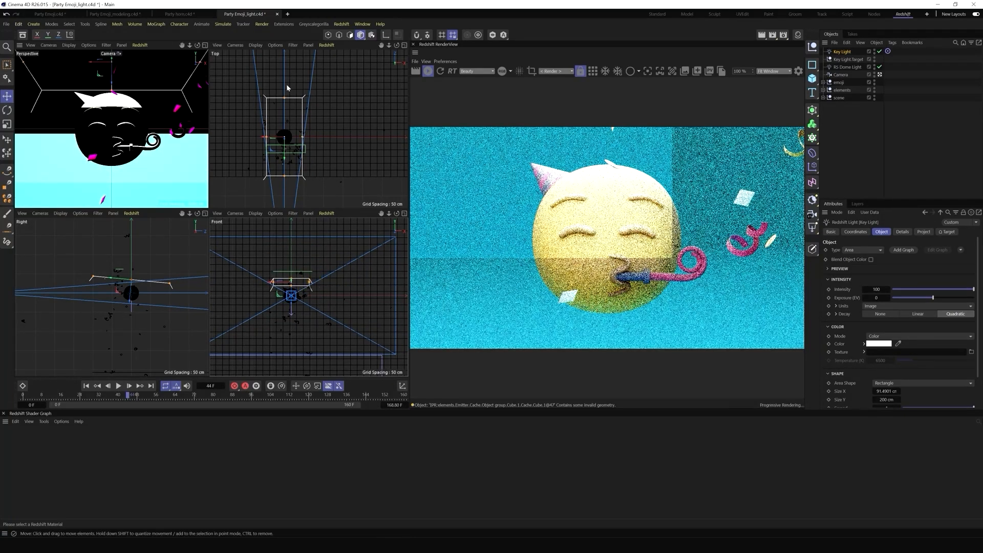
pyautogui.moveTo(284, 98); pyautogui.dragTo(294, 139)
pyautogui.moveTo(291, 297); pyautogui.dragTo(293, 285)
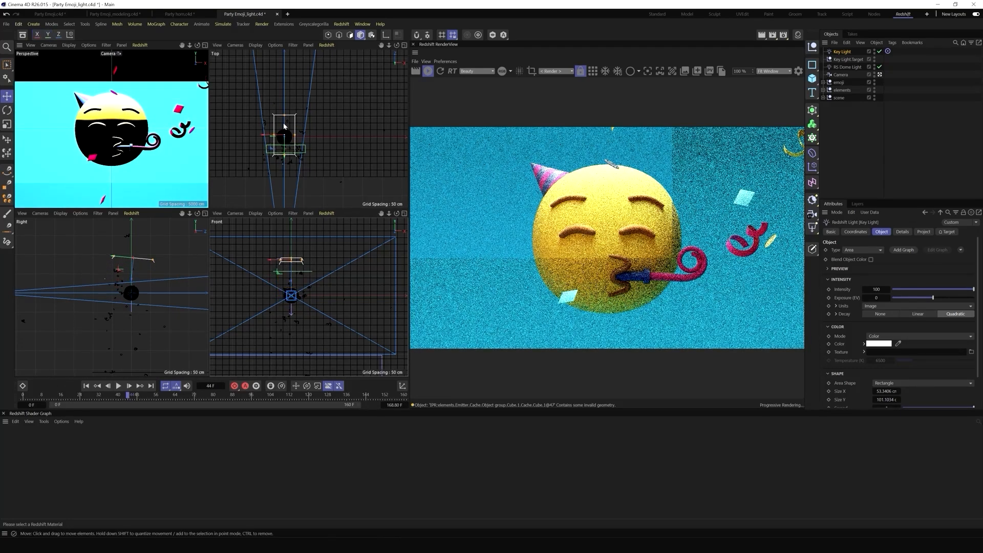
pyautogui.moveTo(283, 114); pyautogui.dragTo(283, 127)
# Move the Key Light to the upper left in front of the emoji and shrink it to about 28 by 37 cm
pyautogui.moveTo(271, 262); pyautogui.dragTo(241, 263)
pyautogui.moveTo(259, 149); pyautogui.dragTo(263, 168)
pyautogui.moveTo(260, 169); pyautogui.dragTo(257, 165)
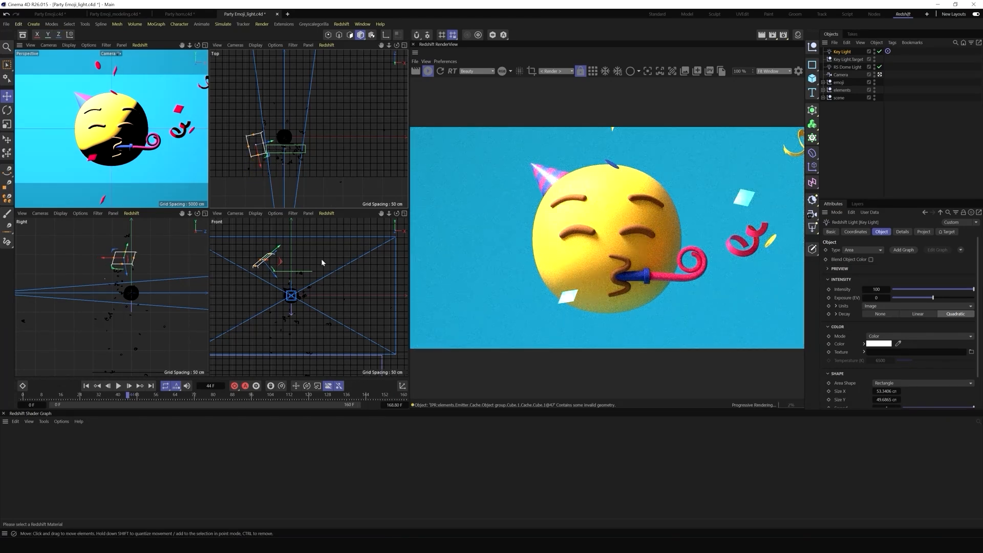
pyautogui.scroll(5, 278, 162)
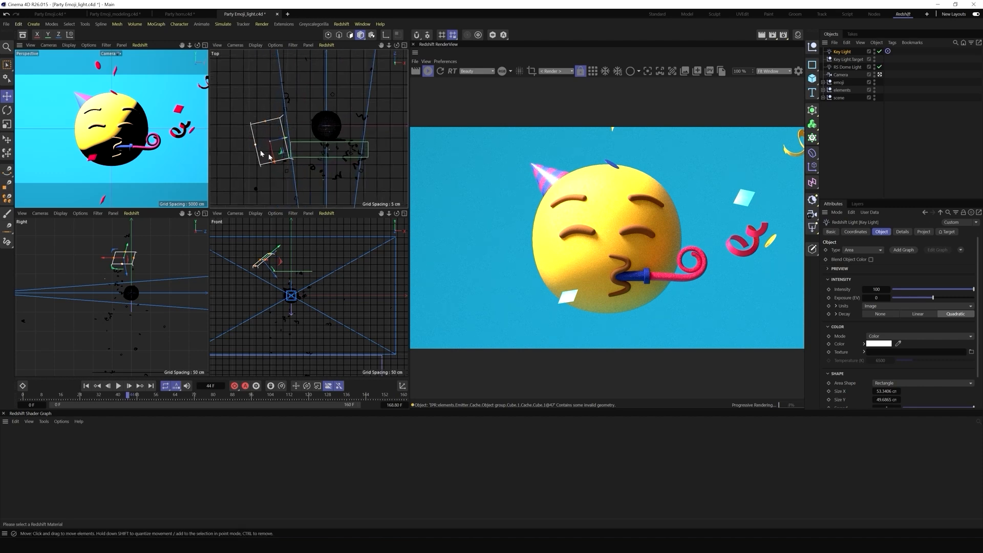
pyautogui.moveTo(275, 165)
pyautogui.mouseDown()
pyautogui.moveTo(268, 156)
pyautogui.moveTo(280, 139)
pyautogui.moveTo(272, 149)
pyautogui.mouseUp()
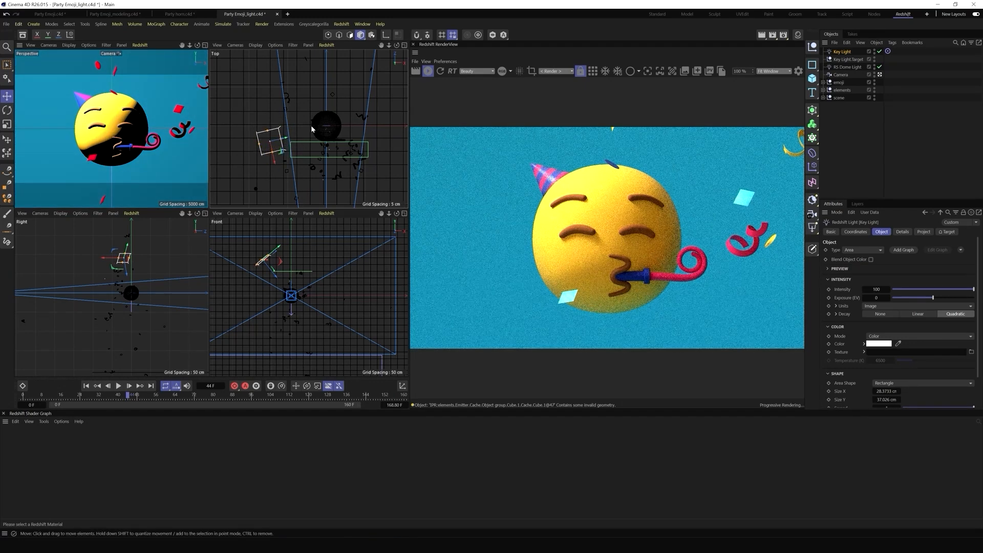
pyautogui.moveTo(278, 279); pyautogui.dragTo(274, 246)
pyautogui.moveTo(262, 160); pyautogui.dragTo(264, 185)
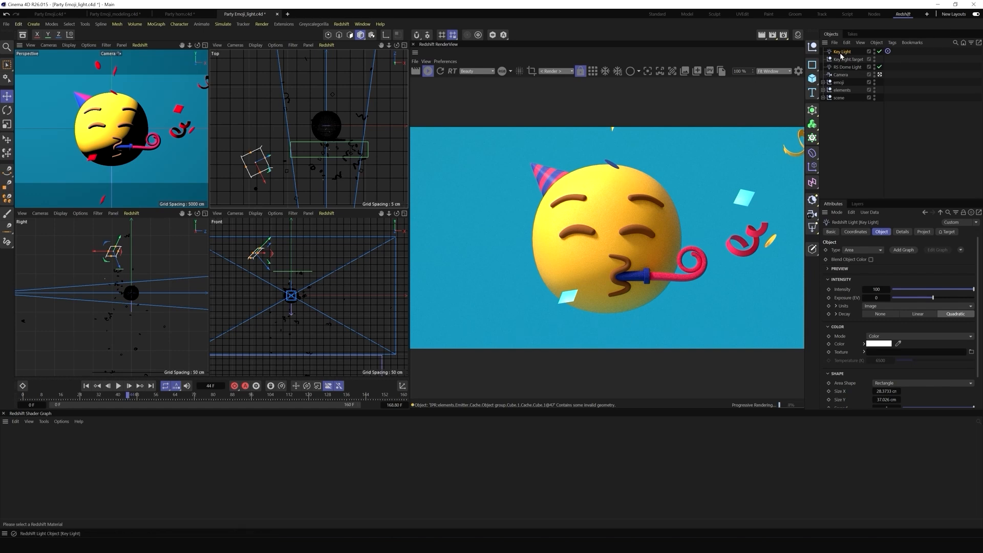
# Duplicate the Key Light and rename the copy RIM Light
pyautogui.keyDown('ctrl'); pyautogui.moveTo(840, 50); pyautogui.dragTo(839, 49); pyautogui.keyUp('ctrl')
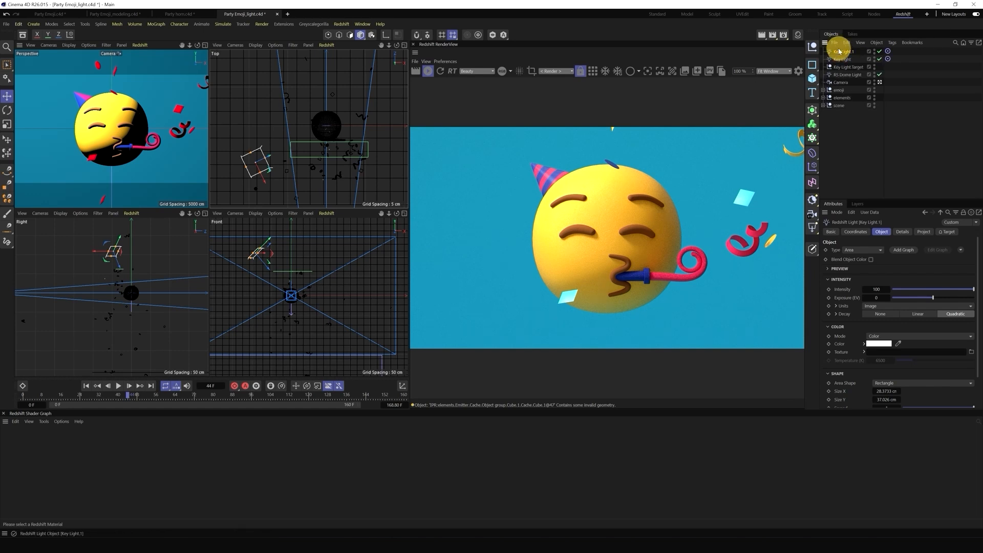
pyautogui.doubleClick(841, 51)
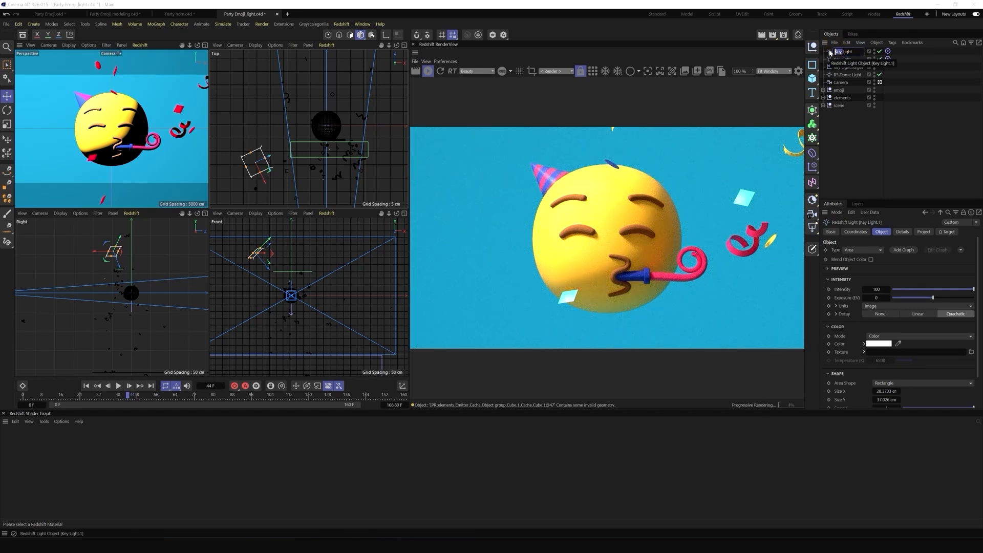
pyautogui.click(920, 128)
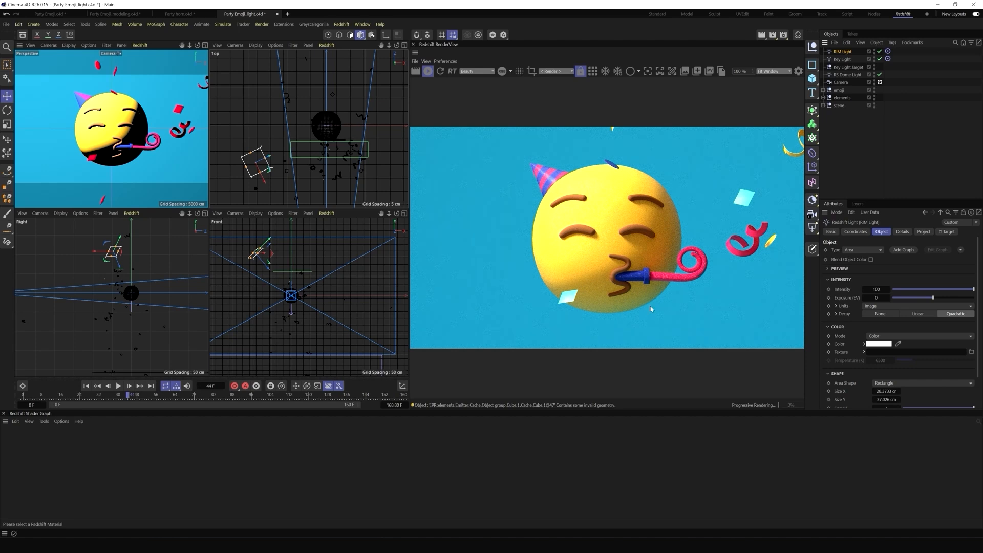
# Move the RIM Light low behind the emoji on its party-horn side and stretch its height to about 66 cm
pyautogui.moveTo(266, 184); pyautogui.dragTo(290, 83)
pyautogui.scroll(-5, 284, 146)
pyautogui.moveTo(251, 109); pyautogui.dragTo(307, 66)
pyautogui.moveTo(309, 256); pyautogui.dragTo(310, 290)
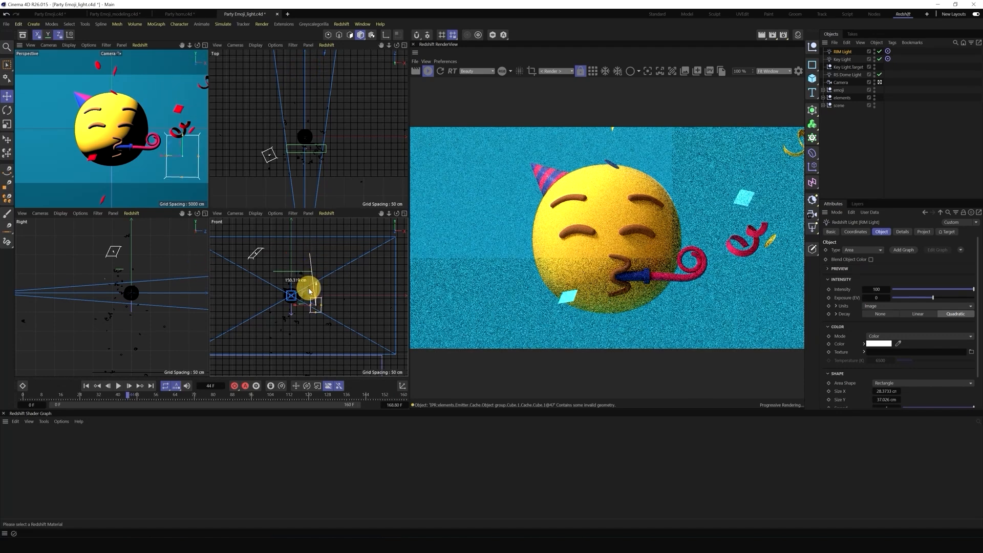
pyautogui.scroll(-5, 300, 160)
pyautogui.moveTo(307, 126); pyautogui.dragTo(297, 153)
pyautogui.scroll(5, 287, 264)
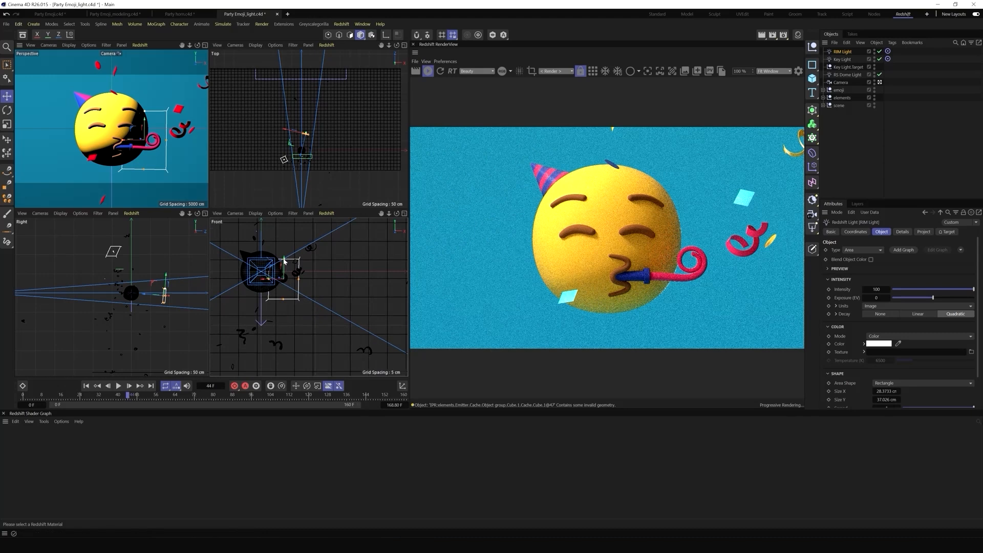
pyautogui.moveTo(285, 262); pyautogui.dragTo(281, 243)
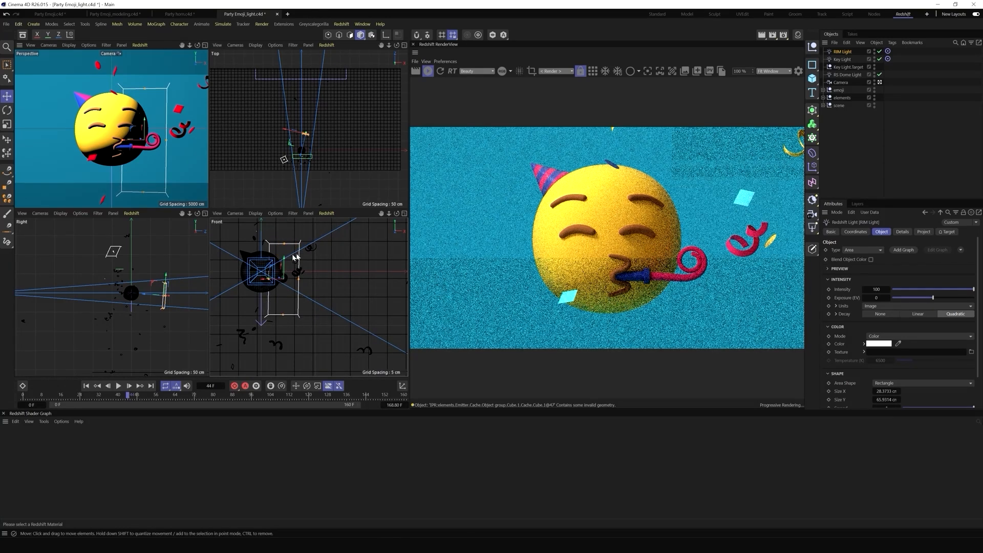
# Narrow the RIM Light's width to about 8 cm and shift it farther out from the emoji on the party-horn side
pyautogui.moveTo(300, 281); pyautogui.dragTo(293, 280)
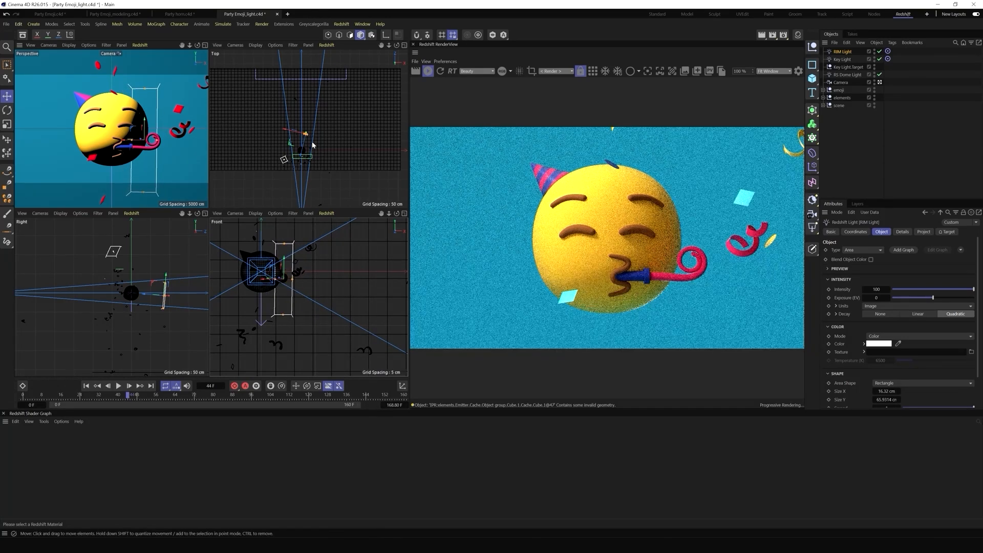
pyautogui.moveTo(285, 135); pyautogui.dragTo(289, 137)
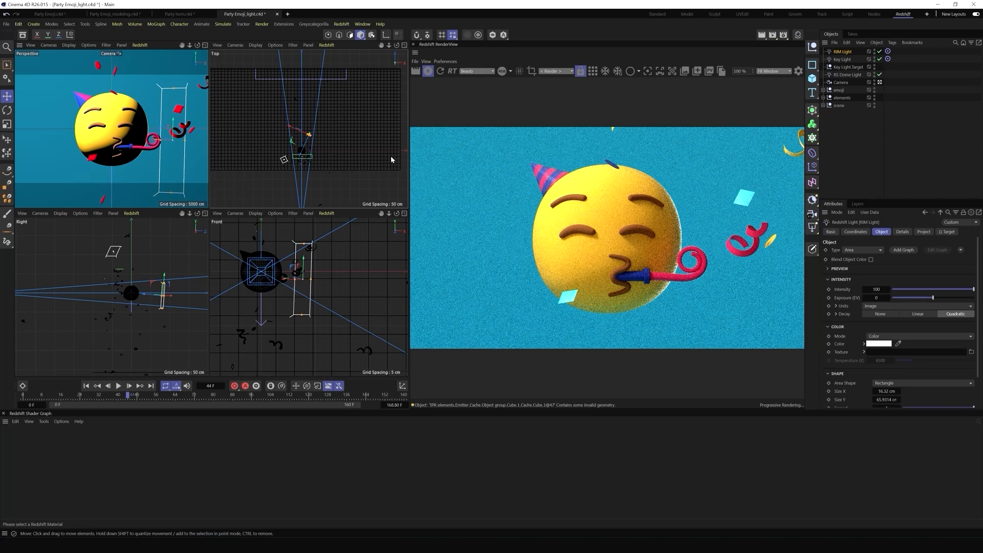
pyautogui.scroll(8, 310, 122)
pyautogui.moveTo(331, 121); pyautogui.dragTo(328, 121)
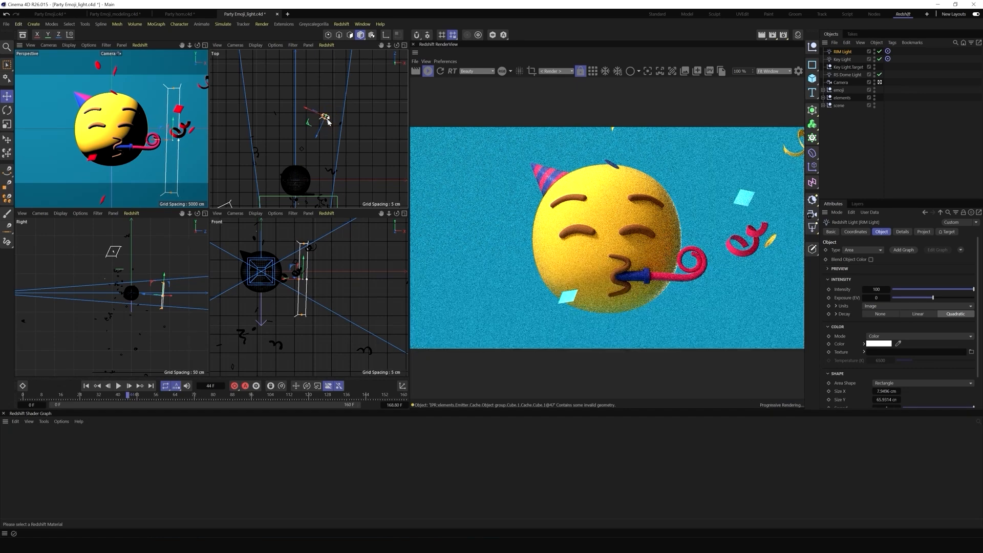
# Lower the RIM Light's exposure to about -3.6 EV and move the light slightly down behind the emoji
pyautogui.click(838, 49)
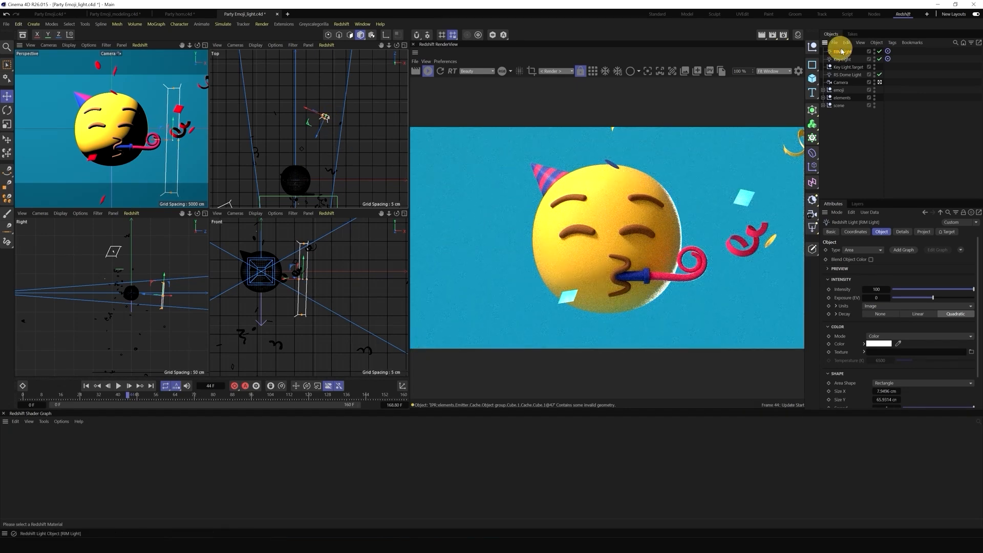
pyautogui.click(930, 297)
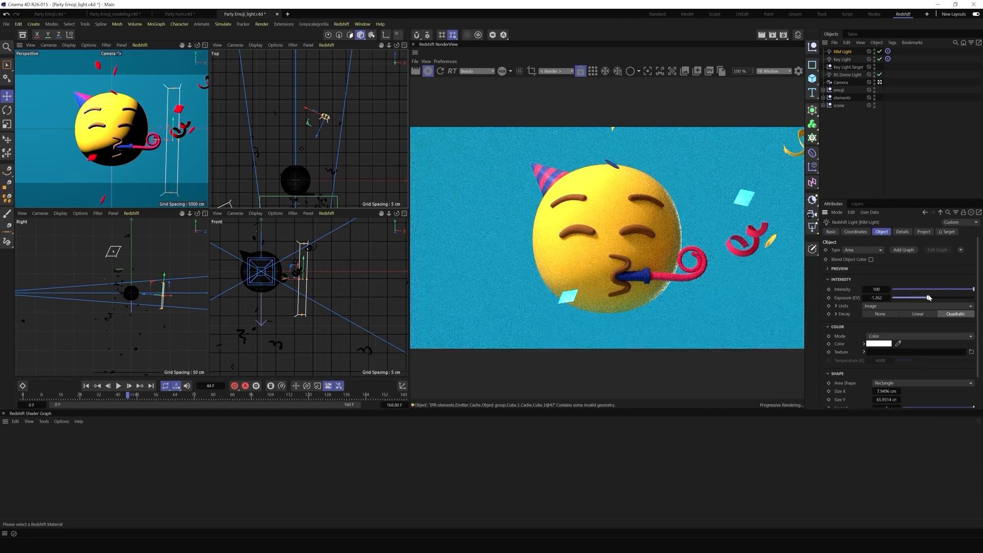
pyautogui.moveTo(926, 300); pyautogui.dragTo(918, 301)
pyautogui.moveTo(302, 276); pyautogui.dragTo(300, 285)
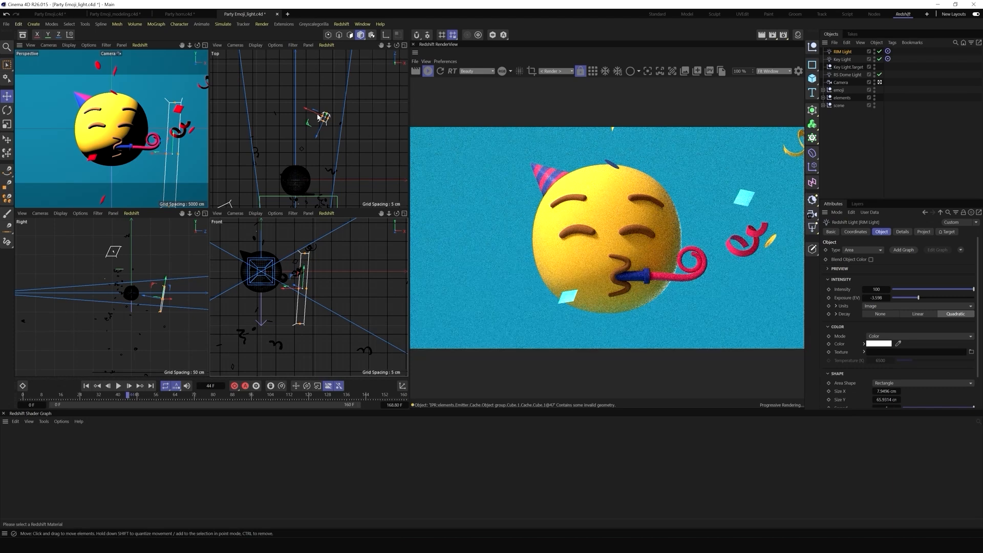
# Move the RIM Light farther out from the emoji and lengthen the area light to about 71 cm in Y
pyautogui.moveTo(308, 109); pyautogui.dragTo(320, 126)
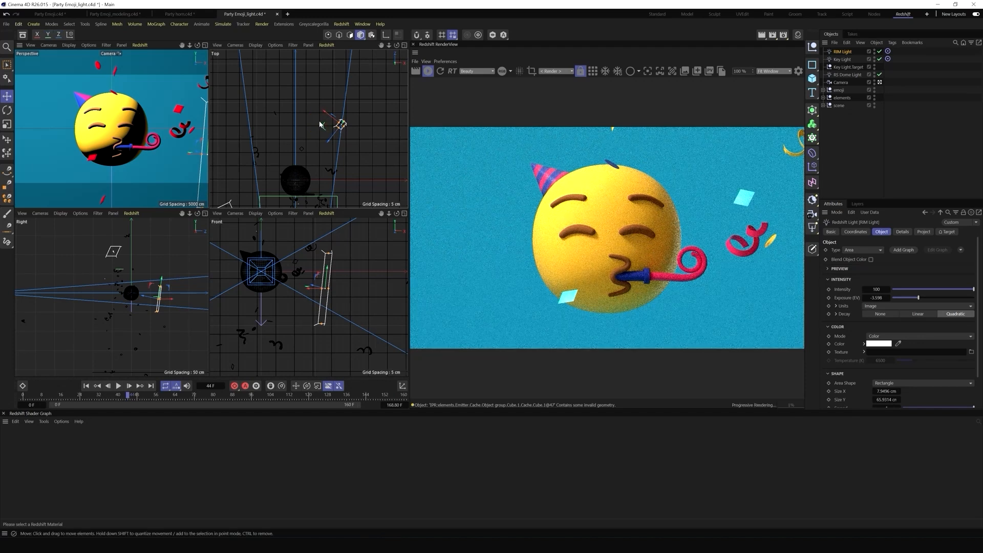
pyautogui.moveTo(324, 112); pyautogui.dragTo(322, 111)
pyautogui.moveTo(327, 254); pyautogui.dragTo(327, 263)
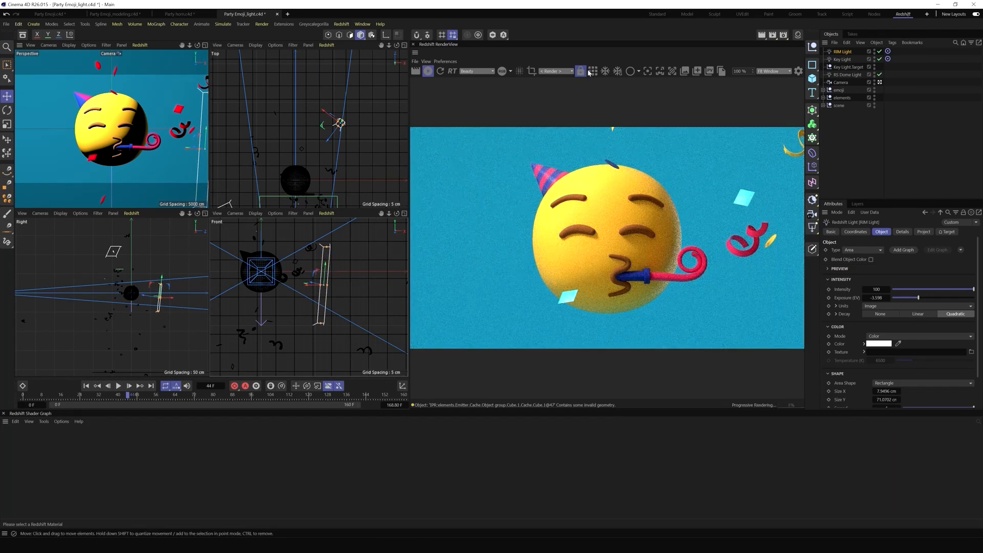
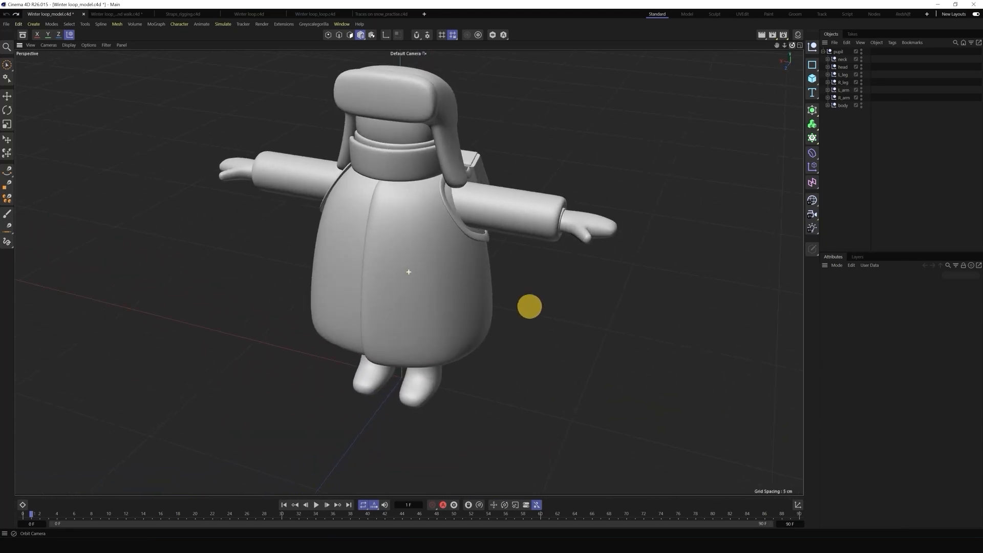
# Open the Winter loop_rig and walk scene, scrub the walk to frame 24 and examine the bag from behind
pyautogui.click(114, 14)
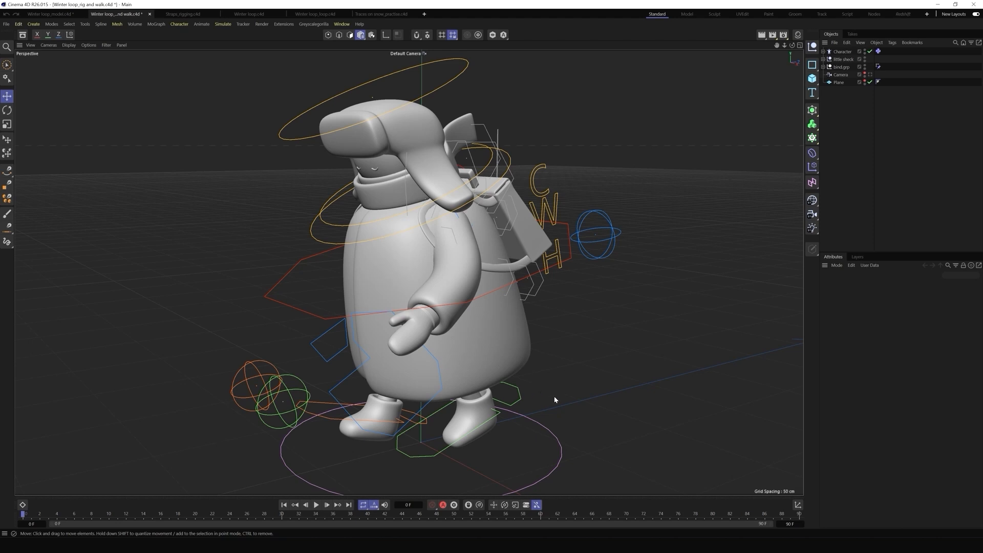
pyautogui.moveTo(26, 513); pyautogui.dragTo(179, 545)
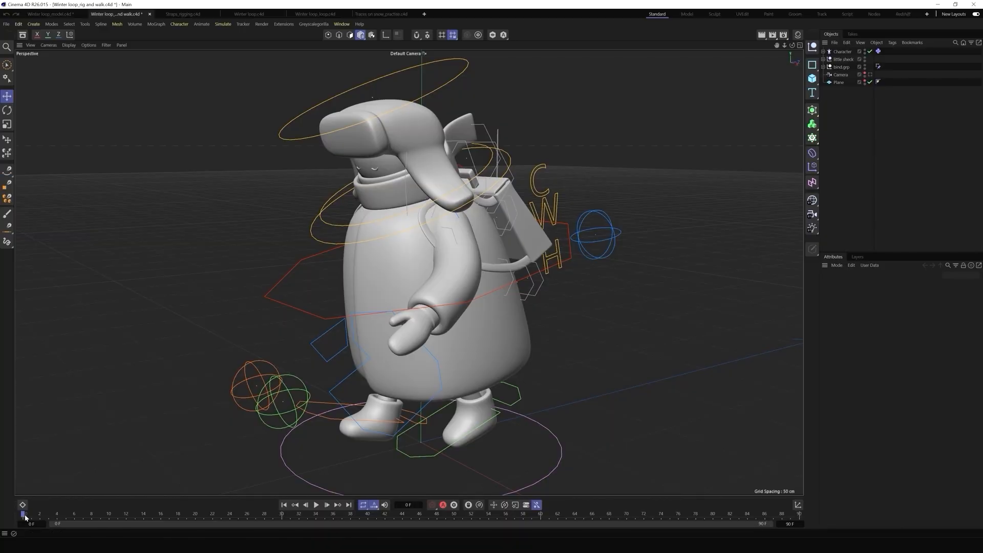
pyautogui.moveTo(23, 518); pyautogui.dragTo(226, 536)
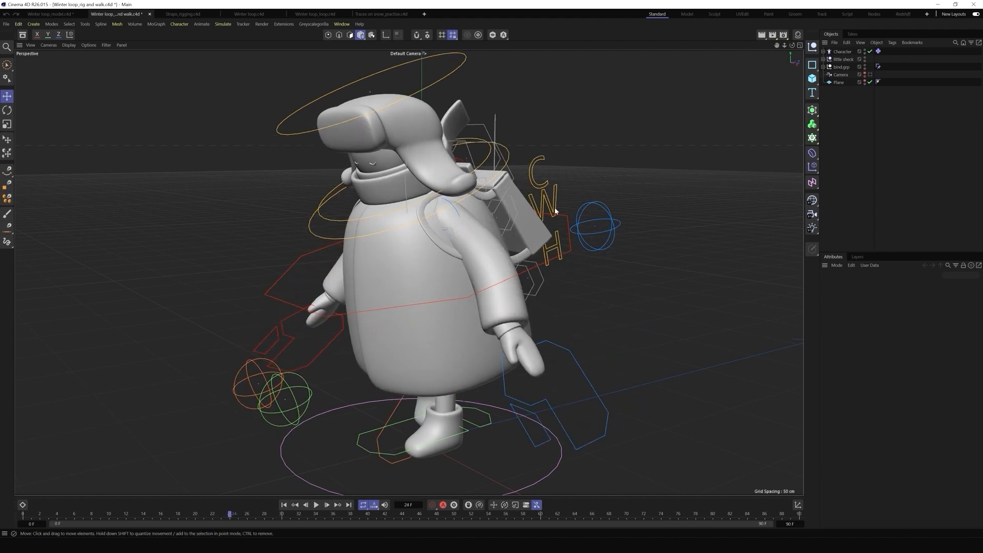
pyautogui.moveTo(793, 47); pyautogui.dragTo(600, 162)
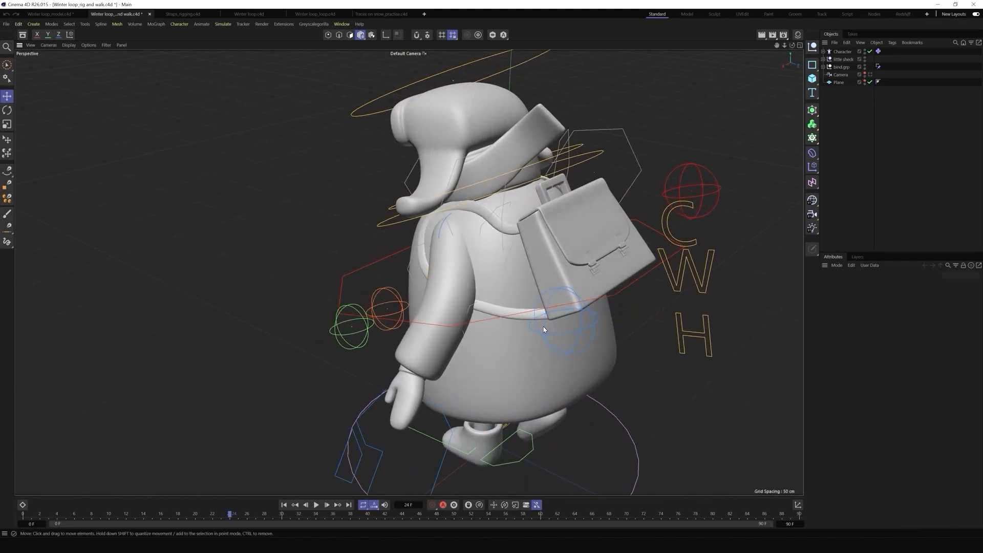
# Switch to the Straps_rigging scene and hide the head group in the viewport
pyautogui.click(180, 14)
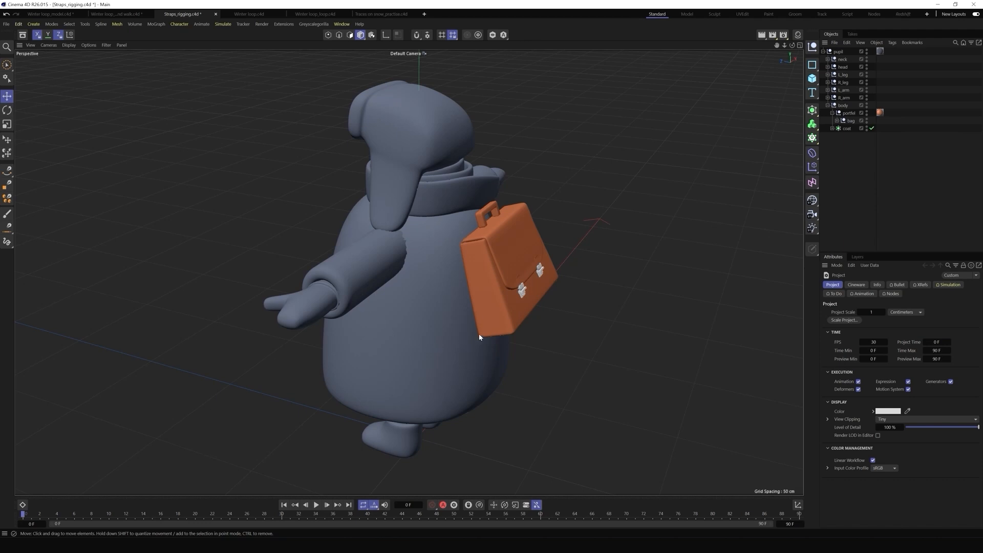
pyautogui.keyDown('alt'); pyautogui.moveTo(479, 337); pyautogui.dragTo(410, 272); pyautogui.keyUp('alt')
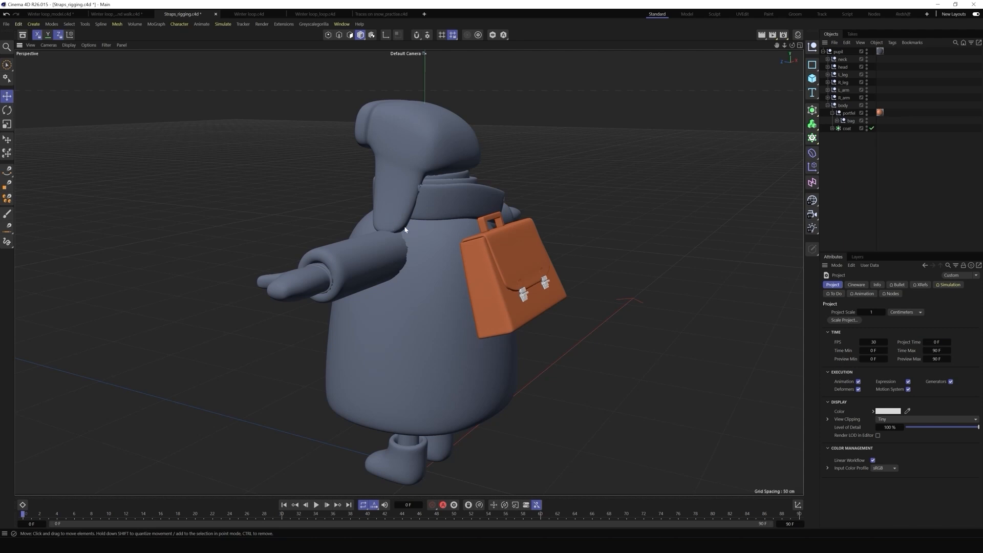
pyautogui.keyDown('alt'); pyautogui.moveTo(492, 284); pyautogui.dragTo(408, 272); pyautogui.keyUp('alt')
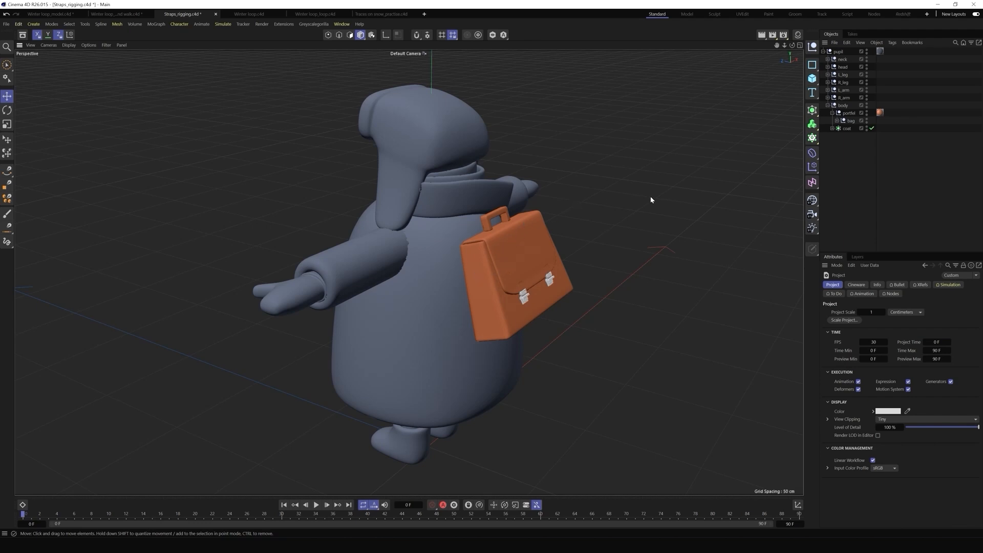
pyautogui.click(866, 65)
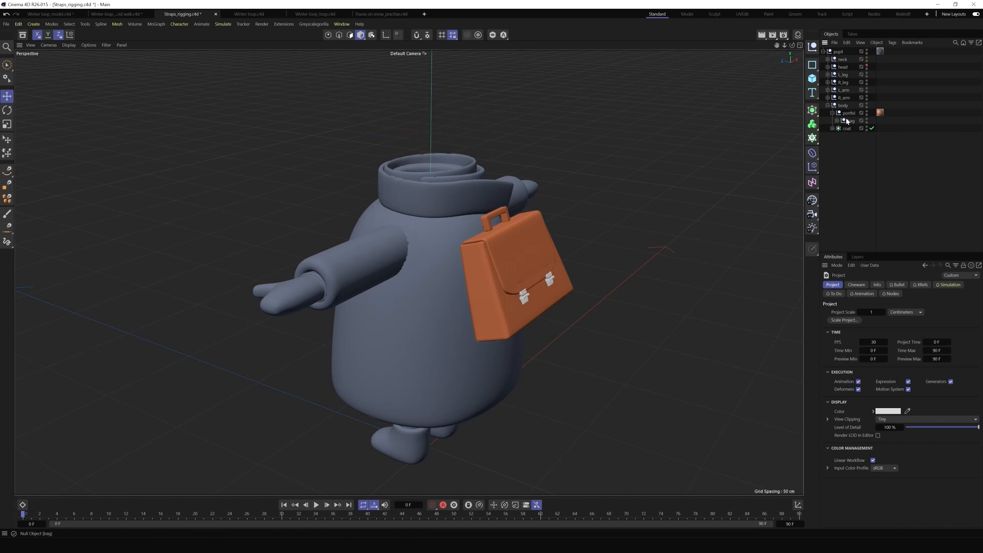
# Add a null displayed as a circle with a 4 cm radius and Z orientation
pyautogui.click(815, 49)
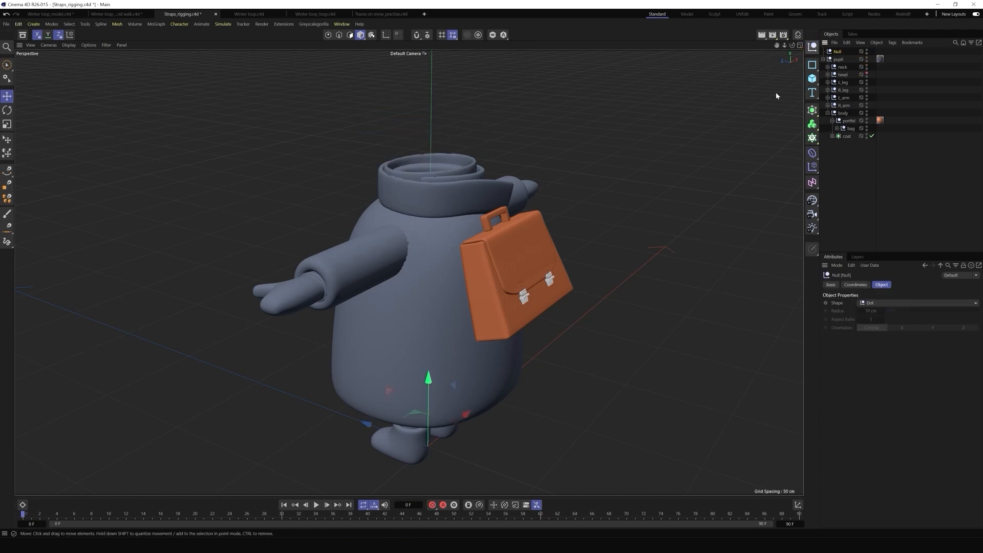
pyautogui.click(871, 304)
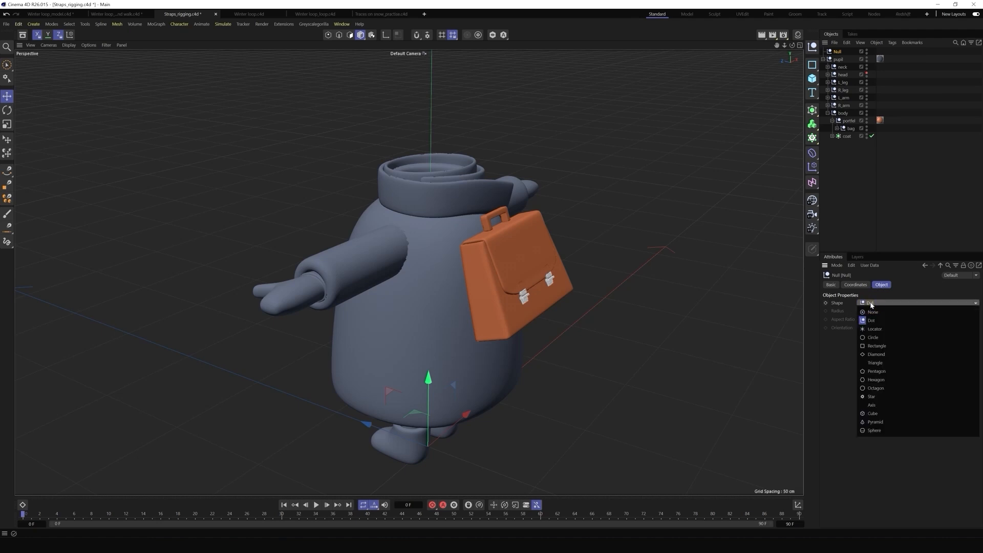
pyautogui.click(887, 338)
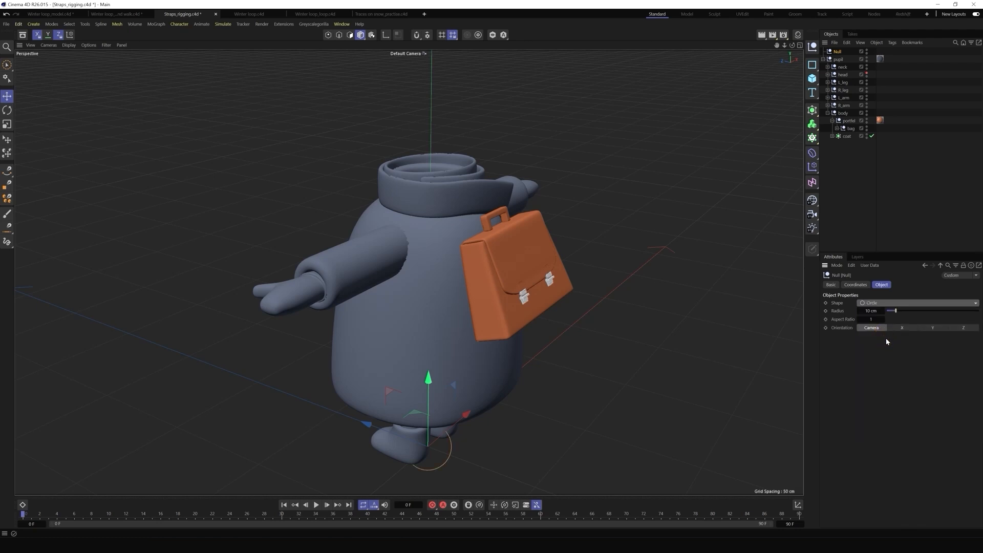
pyautogui.moveTo(895, 314); pyautogui.dragTo(891, 313)
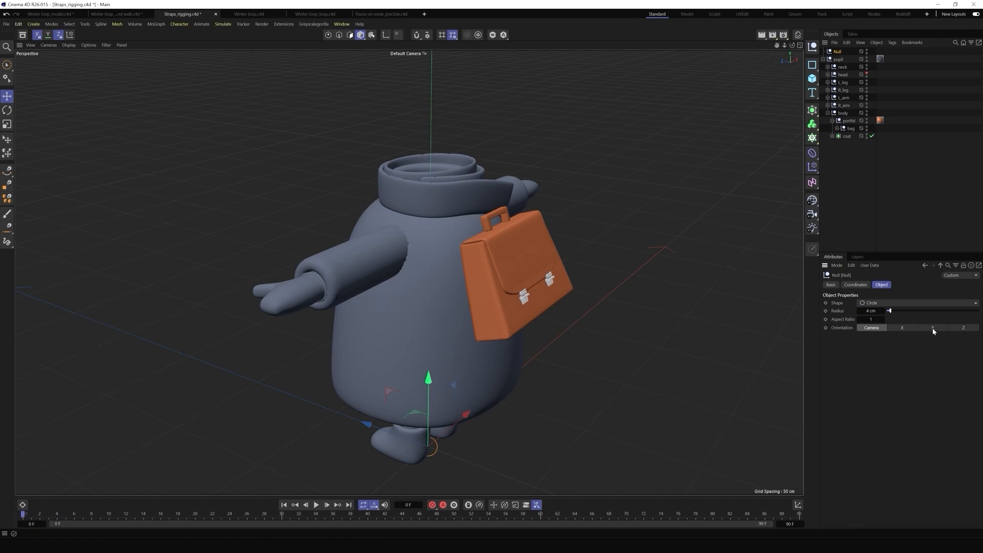
pyautogui.click(954, 328)
# Raise the circle null to the upper body and move it back toward the top of the briefcase
pyautogui.moveTo(428, 380); pyautogui.dragTo(434, 187)
pyautogui.moveTo(368, 246); pyautogui.dragTo(520, 268)
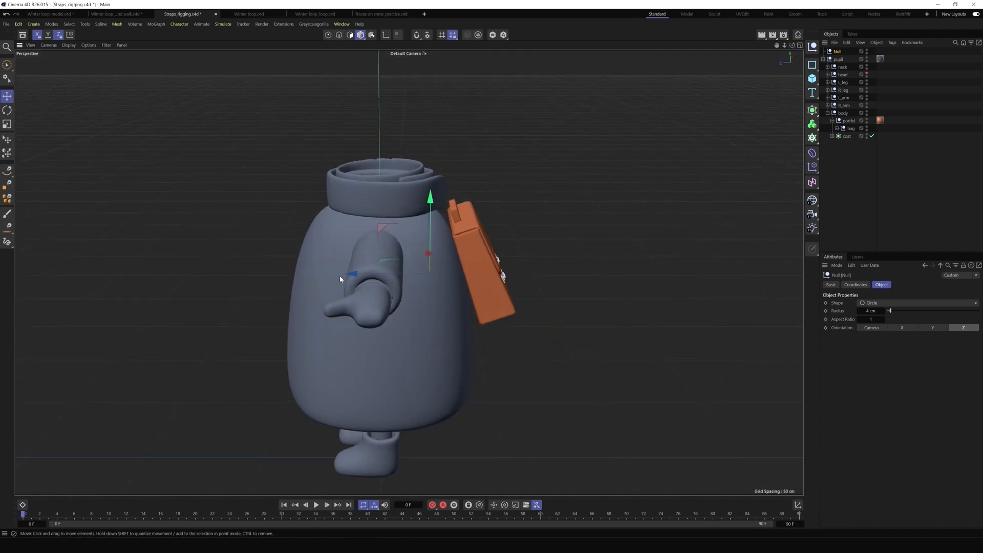
pyautogui.moveTo(358, 277)
pyautogui.mouseDown()
pyautogui.moveTo(384, 272)
pyautogui.moveTo(374, 273)
pyautogui.mouseUp()
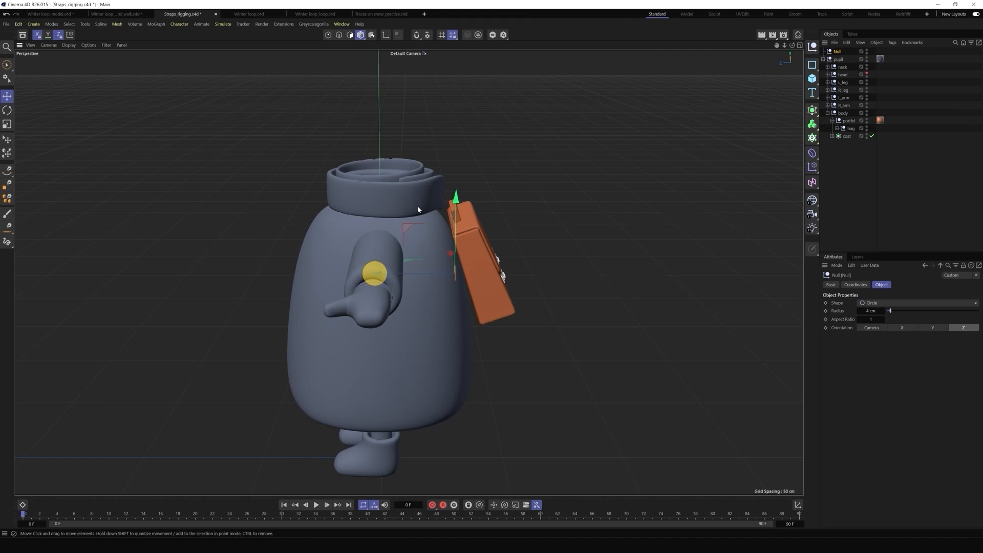
pyautogui.moveTo(454, 196); pyautogui.dragTo(481, 150)
# Fine-tune the circle null's depth and sideways position so it sits at the briefcase's upper inner edge
pyautogui.scroll(5, 453, 221)
pyautogui.scroll(5, 438, 263)
pyautogui.moveTo(412, 222); pyautogui.dragTo(398, 226)
pyautogui.moveTo(792, 45); pyautogui.dragTo(504, 283)
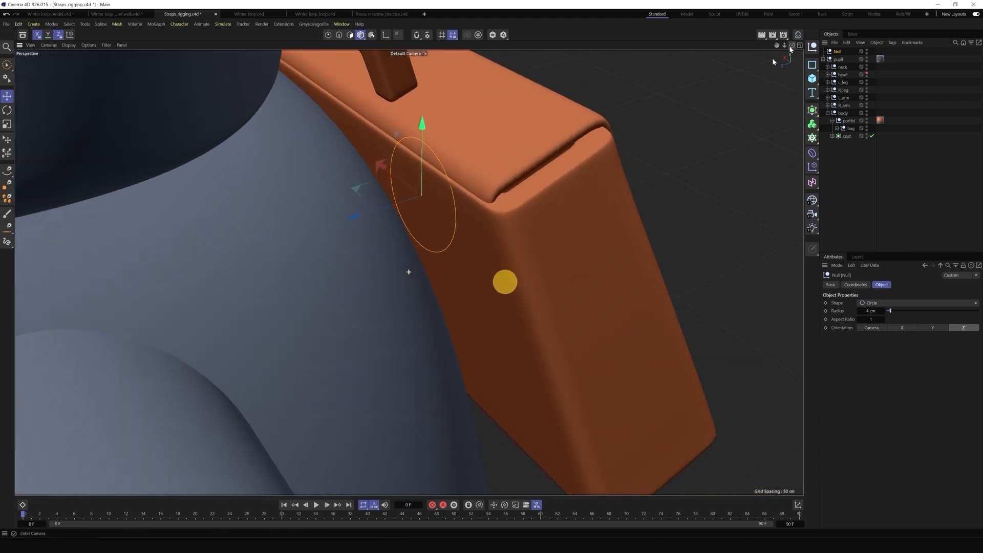
pyautogui.moveTo(380, 165); pyautogui.dragTo(420, 200)
pyautogui.scroll(-6, 413, 188)
pyautogui.moveTo(792, 49); pyautogui.dragTo(463, 265)
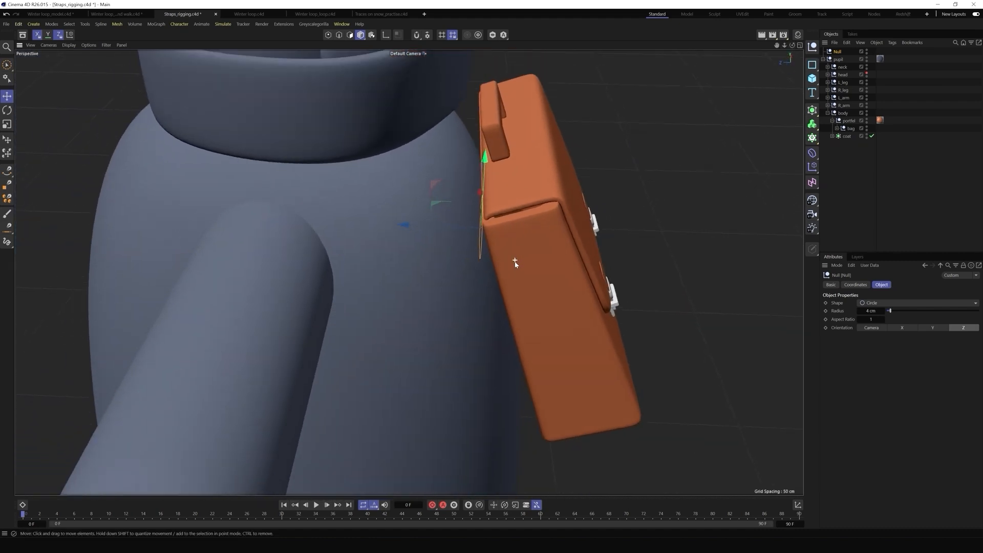
pyautogui.scroll(-3, 515, 263)
pyautogui.scroll(-3, 564, 253)
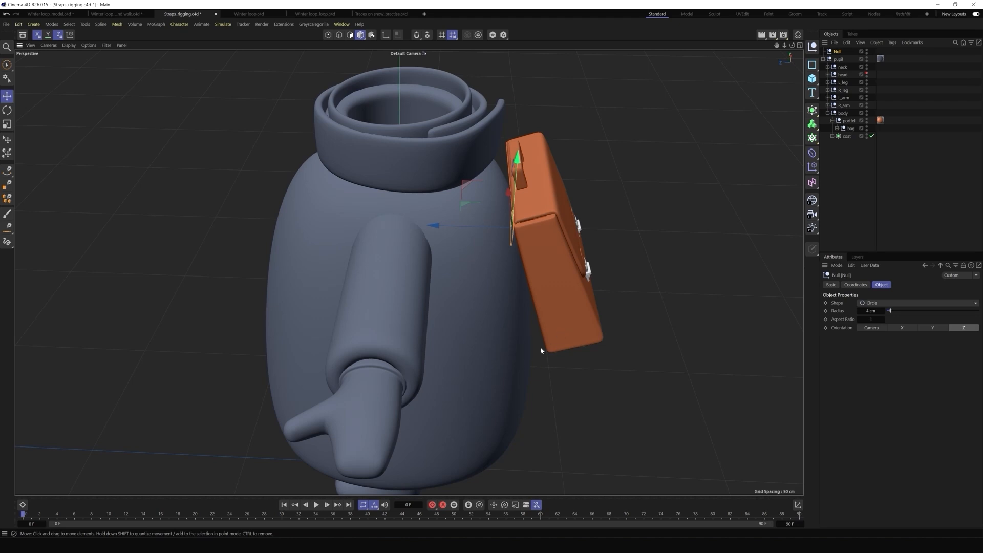
# Duplicate the circle null twice, spacing the copies forward from the briefcase over the top of the shoulder
pyautogui.keyDown('ctrl'); pyautogui.moveTo(841, 54); pyautogui.dragTo(841, 48); pyautogui.keyUp('ctrl')
pyautogui.moveTo(437, 225); pyautogui.dragTo(384, 218)
pyautogui.moveTo(460, 158); pyautogui.dragTo(460, 153)
pyautogui.moveTo(494, 273)
pyautogui.keyDown('alt'); pyautogui.mouseDown()
pyautogui.moveTo(480, 253)
pyautogui.moveTo(485, 262)
pyautogui.mouseUp(); pyautogui.keyUp('alt')
pyautogui.keyDown('ctrl'); pyautogui.moveTo(840, 53); pyautogui.dragTo(840, 48); pyautogui.keyUp('ctrl')
pyautogui.moveTo(397, 226); pyautogui.dragTo(335, 221)
pyautogui.moveTo(409, 157); pyautogui.dragTo(409, 152)
pyautogui.keyDown('alt'); pyautogui.moveTo(490, 268); pyautogui.dragTo(518, 272); pyautogui.keyUp('alt')
# Duplicate the foremost shoulder null and place the copy farther forward and slightly lower, on the upper chest
pyautogui.keyDown('ctrl'); pyautogui.moveTo(840, 53); pyautogui.dragTo(840, 49); pyautogui.keyUp('ctrl')
pyautogui.moveTo(305, 217); pyautogui.dragTo(235, 219)
pyautogui.moveTo(309, 139); pyautogui.dragTo(308, 150)
pyautogui.keyDown('alt'); pyautogui.moveTo(463, 257); pyautogui.dragTo(502, 255); pyautogui.keyUp('alt')
pyautogui.moveTo(208, 253); pyautogui.dragTo(200, 254)
# Duplicate the upper chest null and place the copy lower and farther forward, at the front of the coat
pyautogui.keyDown('ctrl'); pyautogui.moveTo(840, 52); pyautogui.dragTo(840, 49); pyautogui.keyUp('ctrl')
pyautogui.moveTo(275, 172); pyautogui.dragTo(283, 262)
pyautogui.moveTo(209, 342); pyautogui.dragTo(158, 349)
pyautogui.moveTo(234, 269); pyautogui.dragTo(230, 239)
pyautogui.keyDown('alt'); pyautogui.moveTo(312, 295); pyautogui.dragTo(436, 283); pyautogui.keyUp('alt')
# Create three more null copies in succession, curving down from the front and running back along the body under the arm
pyautogui.keyDown('ctrl'); pyautogui.moveTo(844, 52); pyautogui.dragTo(844, 48); pyautogui.keyUp('ctrl')
pyautogui.moveTo(156, 325); pyautogui.dragTo(219, 305)
pyautogui.moveTo(286, 232); pyautogui.dragTo(302, 304)
pyautogui.keyDown('alt'); pyautogui.moveTo(475, 280); pyautogui.dragTo(467, 250); pyautogui.keyUp('alt')
pyautogui.keyDown('ctrl'); pyautogui.moveTo(843, 53); pyautogui.dragTo(842, 49); pyautogui.keyUp('ctrl')
pyautogui.moveTo(266, 379); pyautogui.dragTo(335, 383)
pyautogui.moveTo(402, 311); pyautogui.dragTo(402, 331)
pyautogui.keyDown('ctrl'); pyautogui.moveTo(843, 53); pyautogui.dragTo(842, 48); pyautogui.keyUp('ctrl')
pyautogui.moveTo(332, 402); pyautogui.dragTo(395, 415)
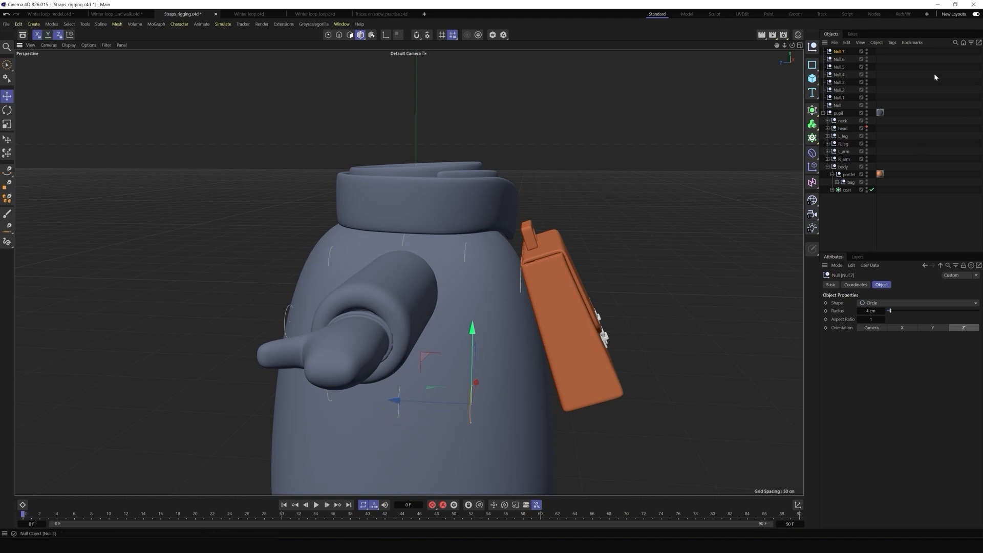
# Duplicate the rearmost null under the arm and move the copy back to the lower part of the briefcase
pyautogui.keyDown('ctrl'); pyautogui.moveTo(842, 52); pyautogui.dragTo(843, 47); pyautogui.keyUp('ctrl')
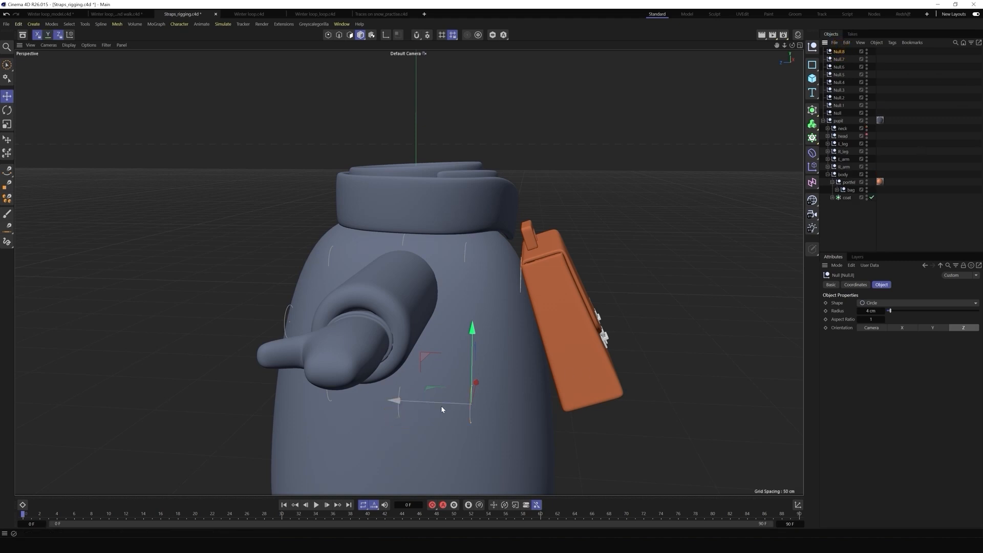
pyautogui.moveTo(404, 402); pyautogui.dragTo(481, 408)
pyautogui.scroll(2, 572, 414)
pyautogui.scroll(3, 572, 414)
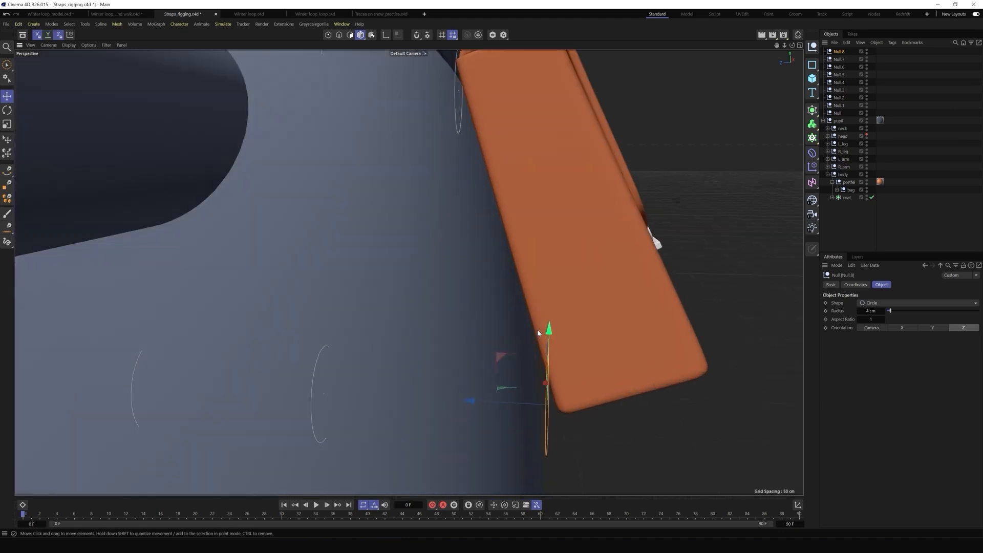
pyautogui.moveTo(525, 313); pyautogui.dragTo(531, 299)
pyautogui.keyDown('alt'); pyautogui.moveTo(408, 272); pyautogui.dragTo(521, 267); pyautogui.keyUp('alt')
# Fine-tune the last null's sideways position, height and depth to fit the briefcase's lower inner corner
pyautogui.moveTo(529, 338); pyautogui.dragTo(460, 318)
pyautogui.moveTo(792, 46); pyautogui.dragTo(492, 269)
pyautogui.moveTo(409, 272); pyautogui.dragTo(406, 272)
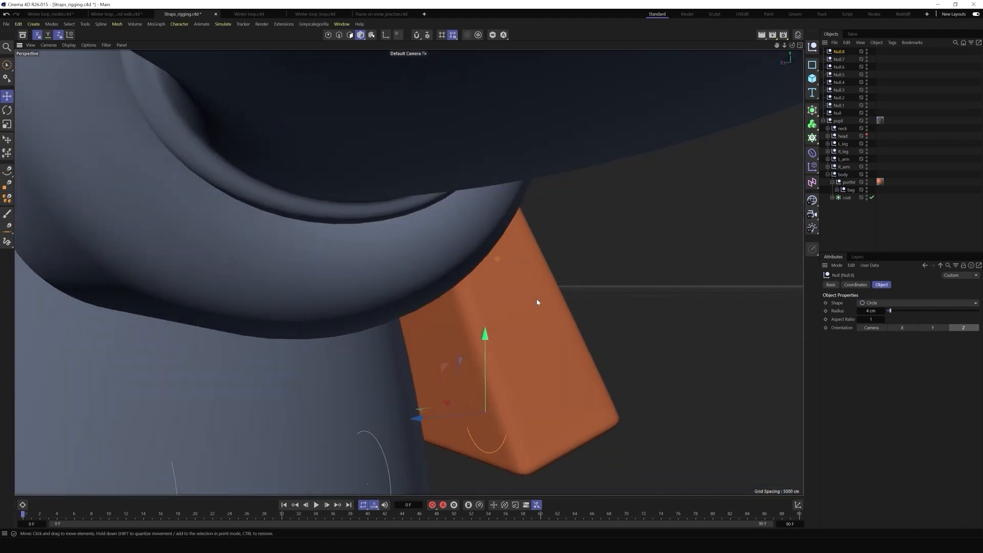
pyautogui.moveTo(485, 333); pyautogui.dragTo(483, 346)
pyautogui.moveTo(416, 432); pyautogui.dragTo(404, 437)
pyautogui.scroll(-10, 343, 351)
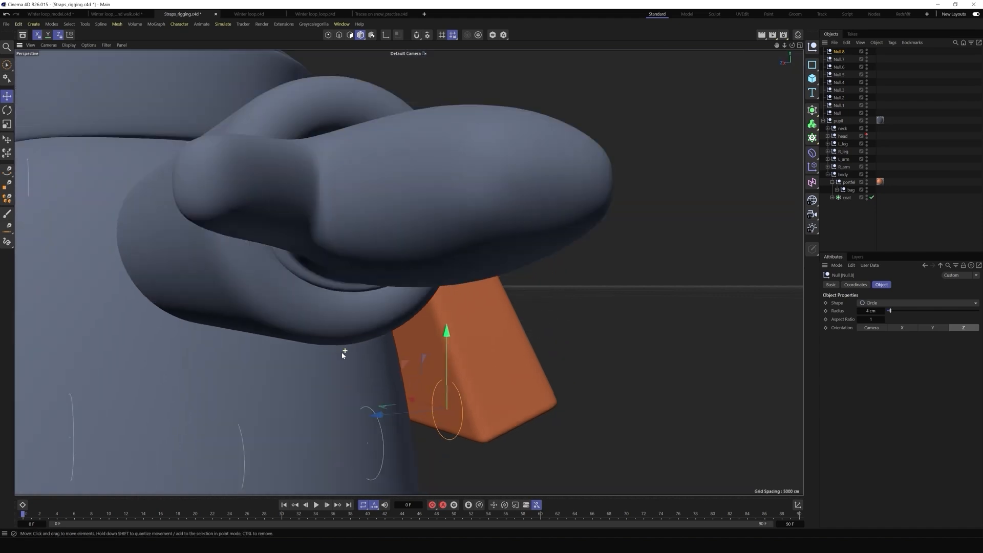
pyautogui.moveTo(797, 46); pyautogui.dragTo(786, 83)
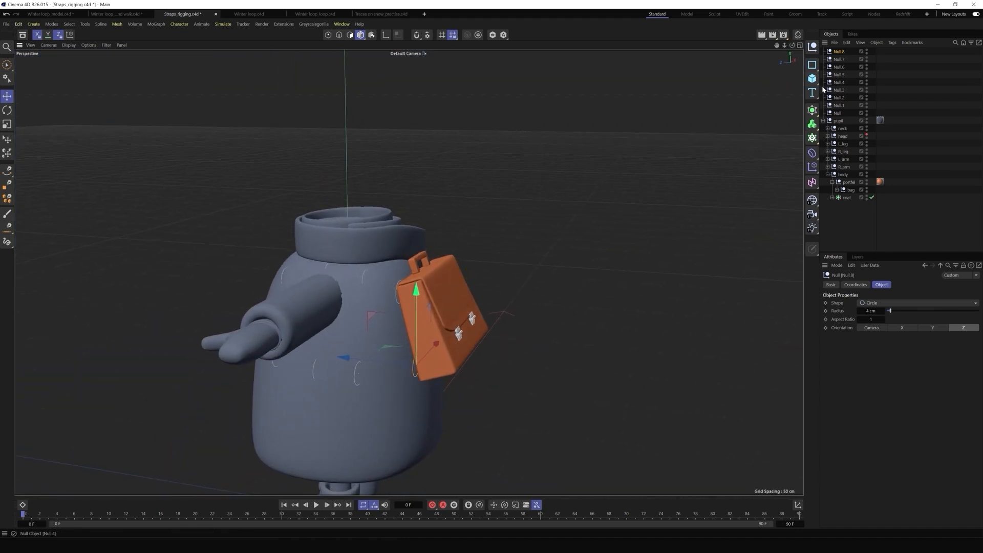
# Add a MoGraph Tracer and add the nulls from Null through Null.7, in order, to its trace links
pyautogui.click(812, 139)
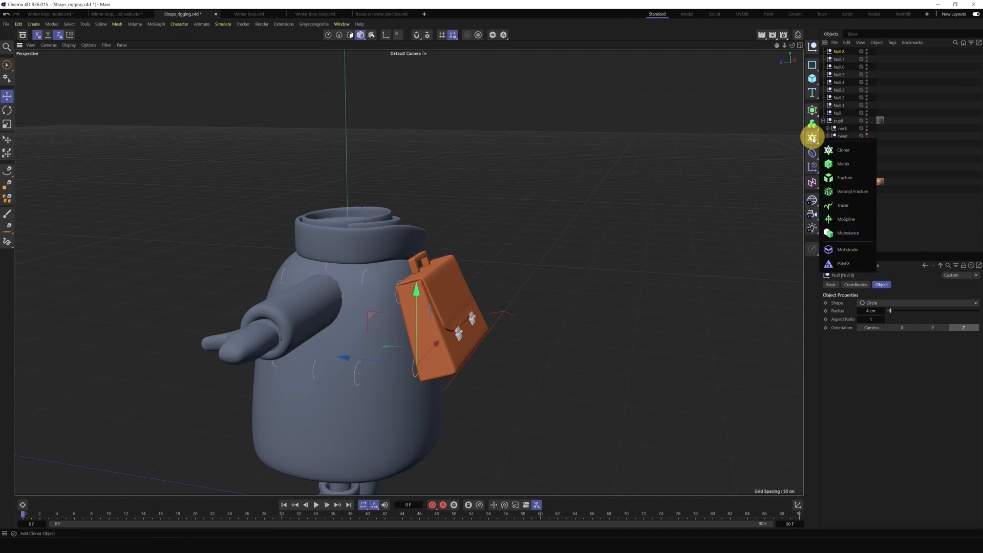
pyautogui.click(851, 206)
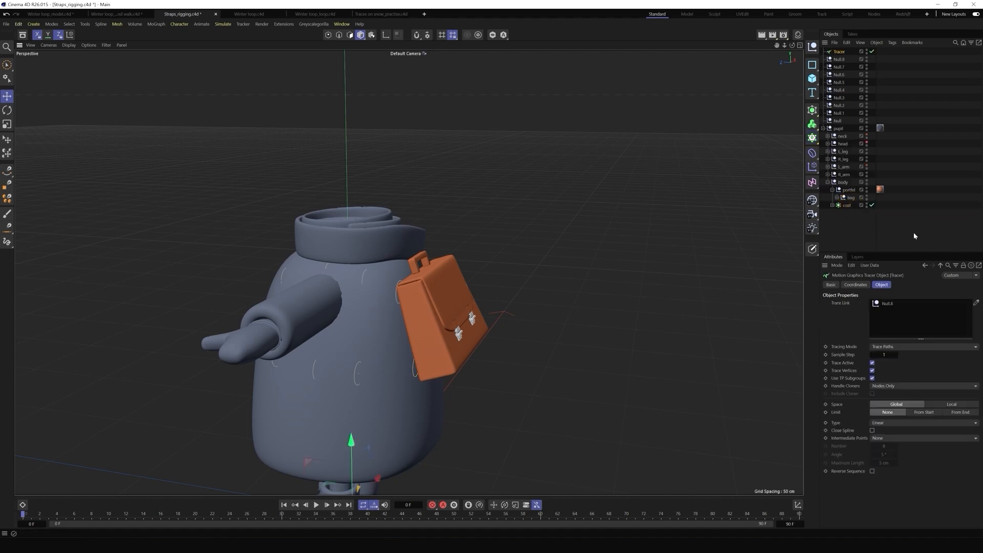
pyautogui.rightClick(892, 320)
pyautogui.click(901, 324)
pyautogui.click(838, 121)
pyautogui.click(839, 112)
pyautogui.click(841, 106)
pyautogui.click(842, 98)
pyautogui.click(842, 89)
pyautogui.click(842, 82)
pyautogui.click(842, 75)
pyautogui.click(839, 66)
# Put Null.8 at the end of the Tracer's trace link list, after Null.7
pyautogui.moveTo(888, 305); pyautogui.dragTo(886, 330)
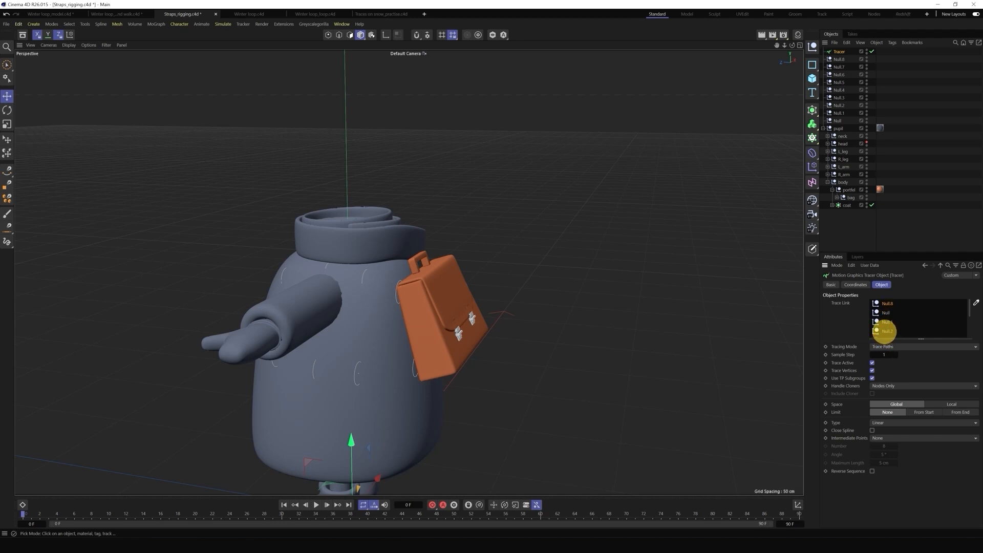
pyautogui.click(886, 311)
pyautogui.moveTo(888, 311); pyautogui.dragTo(888, 302)
pyautogui.click(888, 305)
pyautogui.scroll(-3, 920, 318)
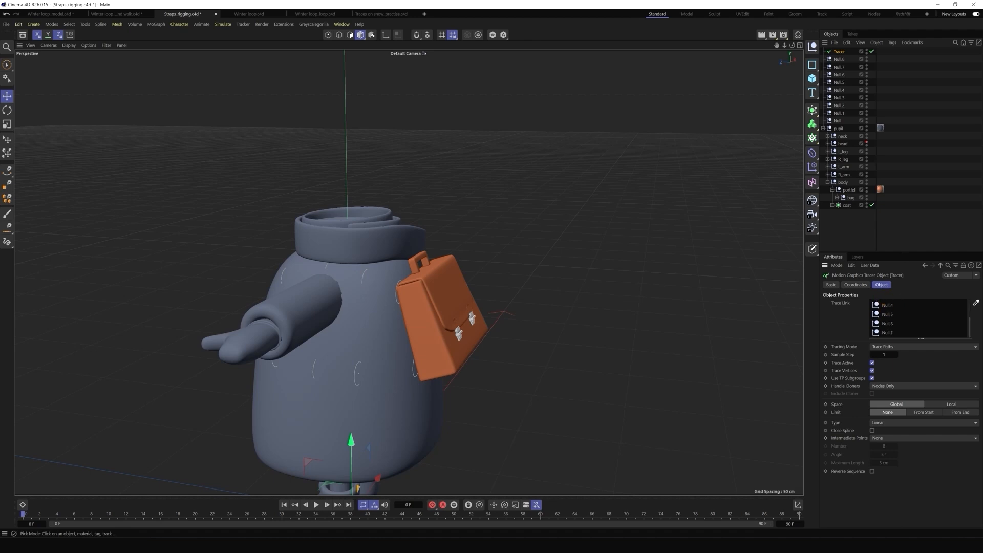
pyautogui.moveTo(852, 69); pyautogui.dragTo(888, 335)
# Add a Sweep generator and nest the Tracer inside it
pyautogui.keyDown('alt'); pyautogui.moveTo(486, 259); pyautogui.dragTo(512, 256); pyautogui.keyUp('alt')
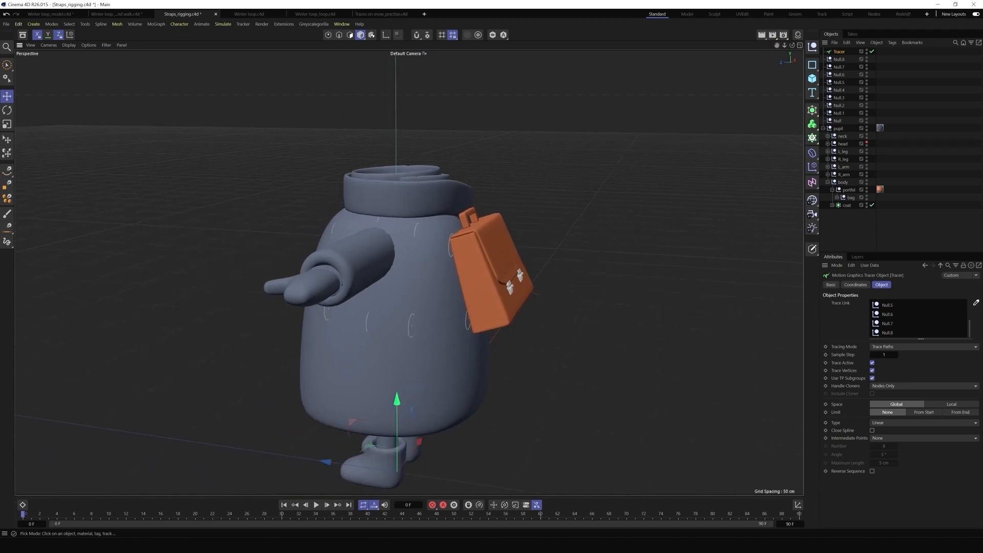
pyautogui.moveTo(812, 109); pyautogui.dragTo(911, 153)
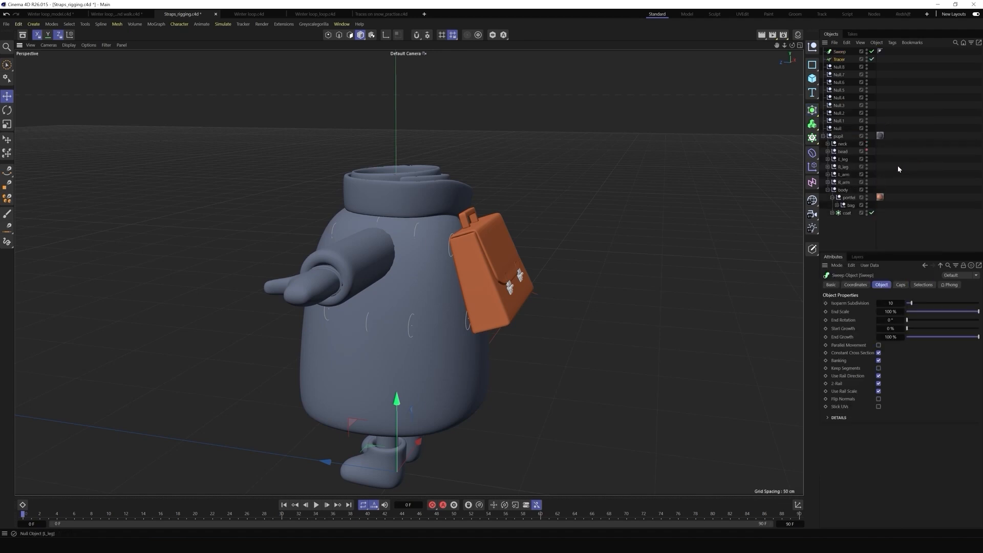
pyautogui.moveTo(839, 62); pyautogui.dragTo(838, 52)
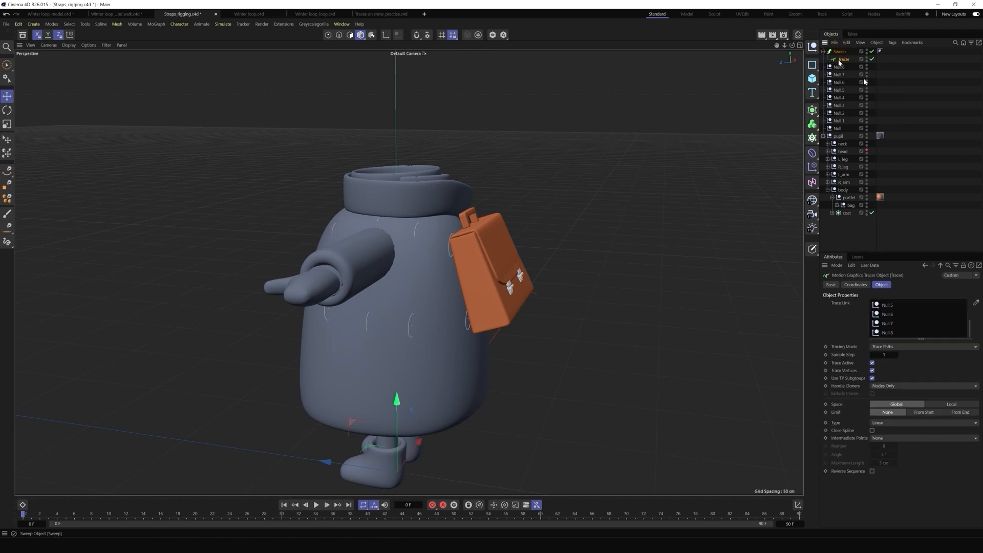
# Add a 2 x 2 cm rectangle spline with 0.3 cm rounding and nest it above the Tracer in the Sweep
pyautogui.click(812, 65)
pyautogui.doubleClick(884, 303)
pyautogui.write('2')
pyautogui.doubleClick(884, 313)
pyautogui.write('2')
pyautogui.click(923, 388)
pyautogui.click(872, 320)
pyautogui.doubleClick(879, 328)
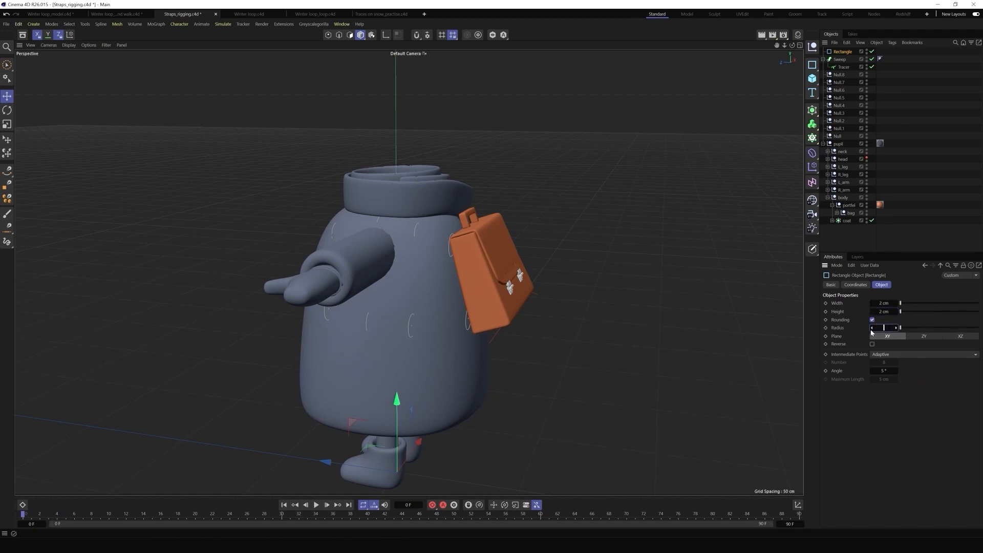
pyautogui.moveTo(842, 52)
pyautogui.mouseDown()
pyautogui.moveTo(840, 68)
pyautogui.moveTo(843, 53)
pyautogui.mouseUp()
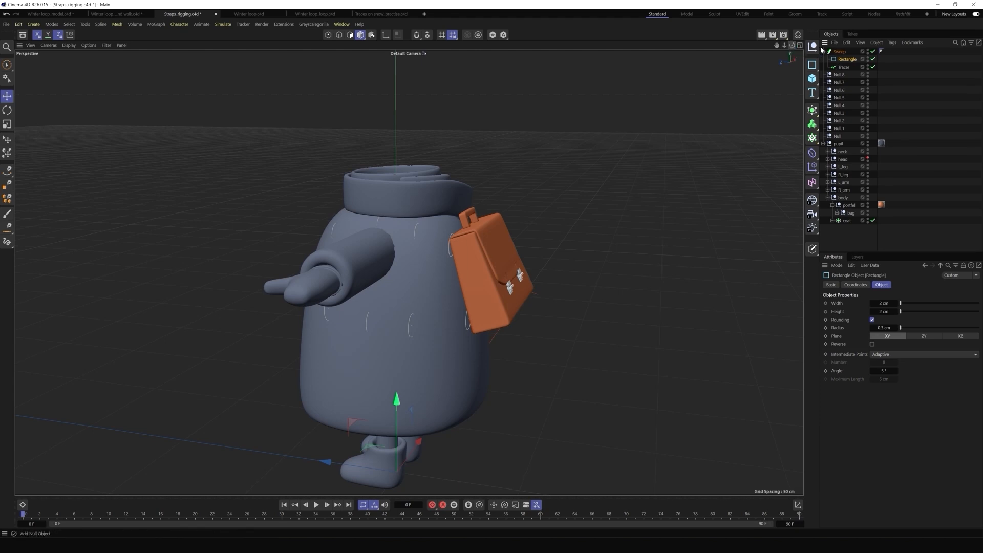
# Set the Tracer's tracing mode to Connect All Objects so the strap runs through the nulls
pyautogui.click(845, 69)
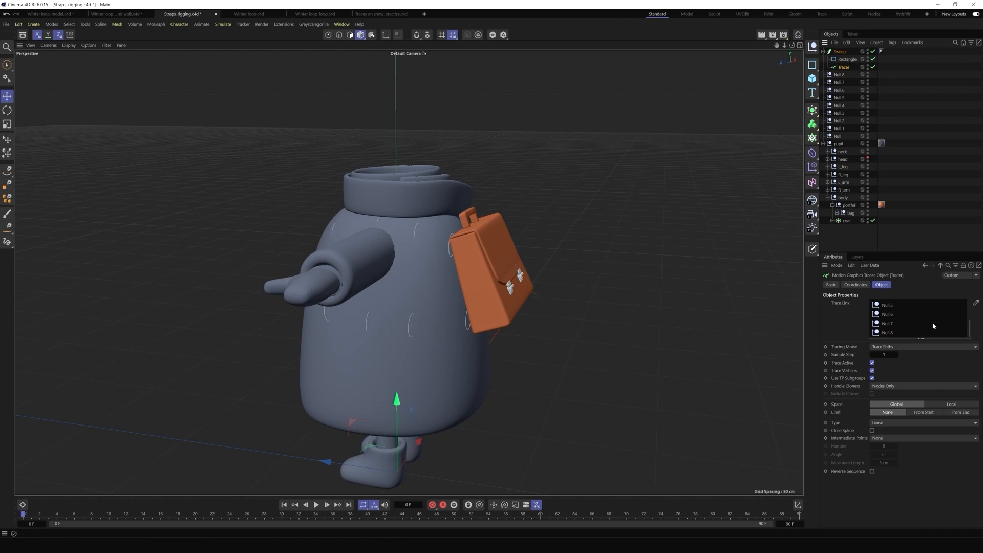
pyautogui.click(902, 347)
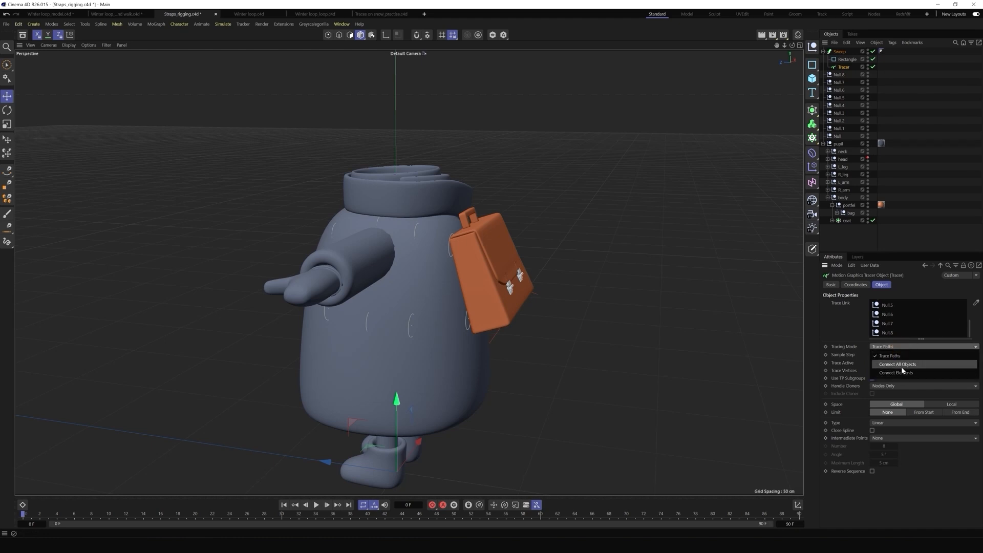
pyautogui.click(901, 366)
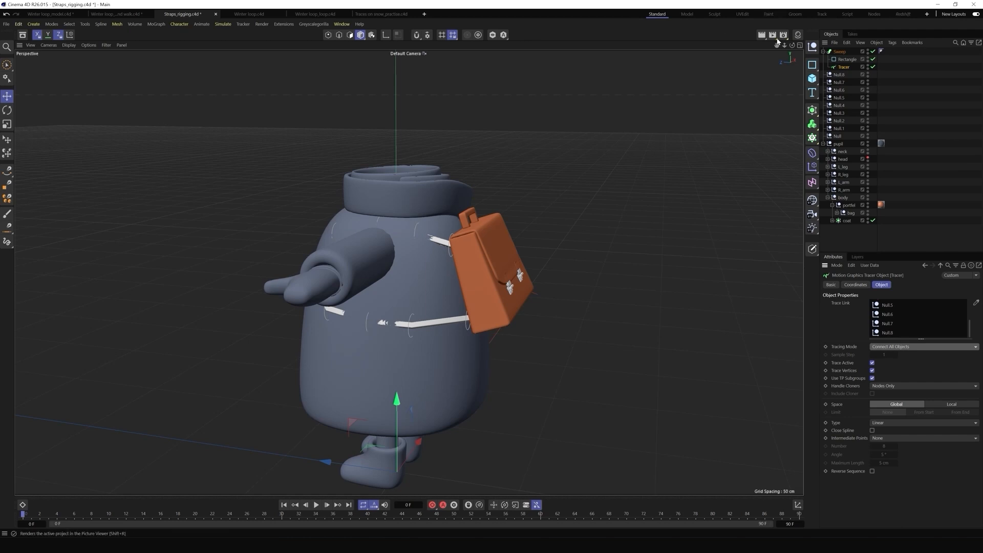
pyautogui.keyDown('alt'); pyautogui.moveTo(606, 91); pyautogui.dragTo(513, 275); pyautogui.keyUp('alt')
pyautogui.scroll(5, 277, 307)
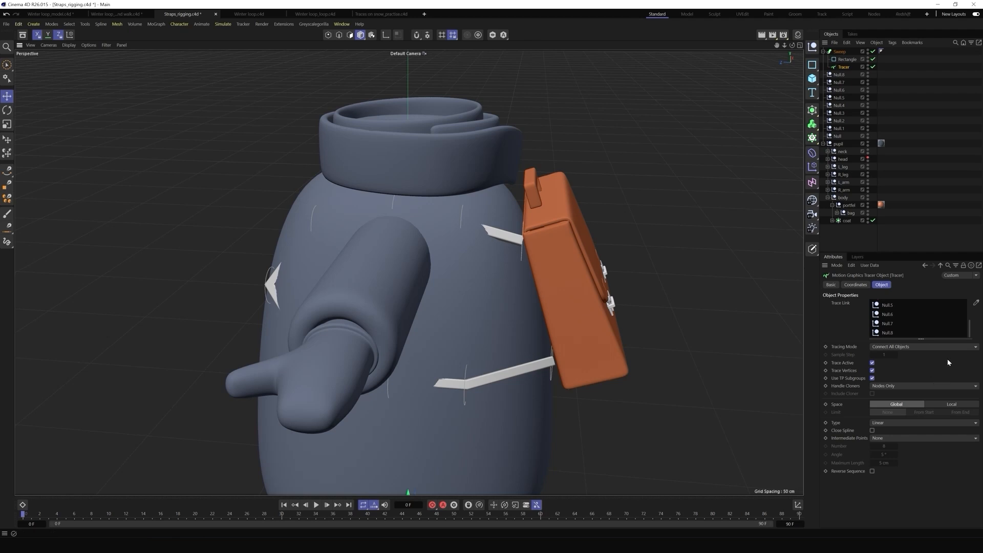
# Set the Tracer's spline type to B-Spline with Uniform intermediate points
pyautogui.click(880, 424)
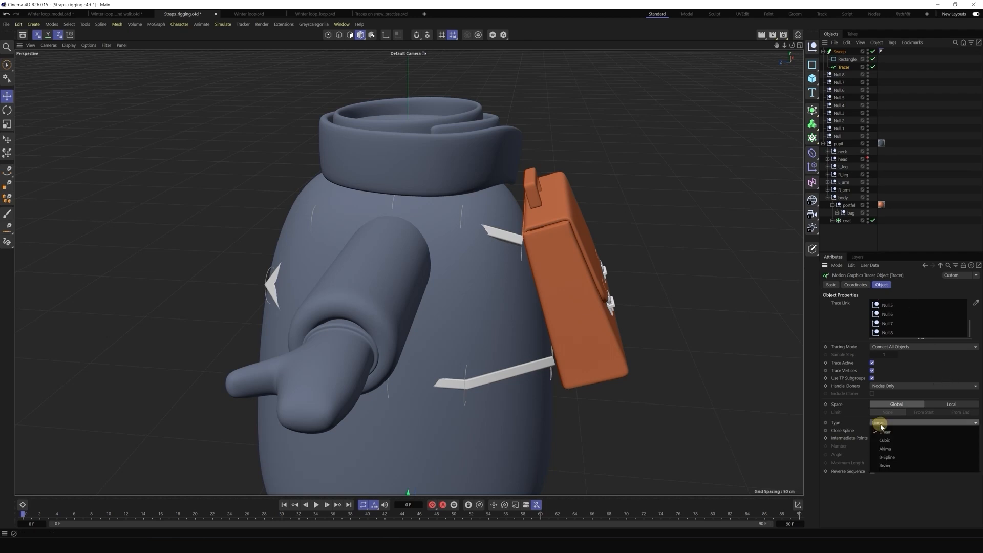
pyautogui.click(890, 458)
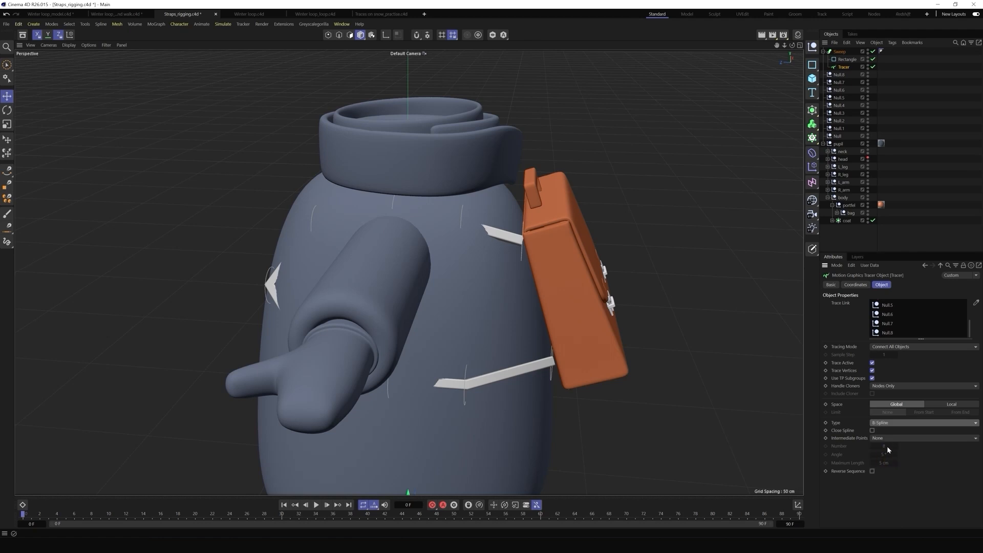
pyautogui.click(884, 439)
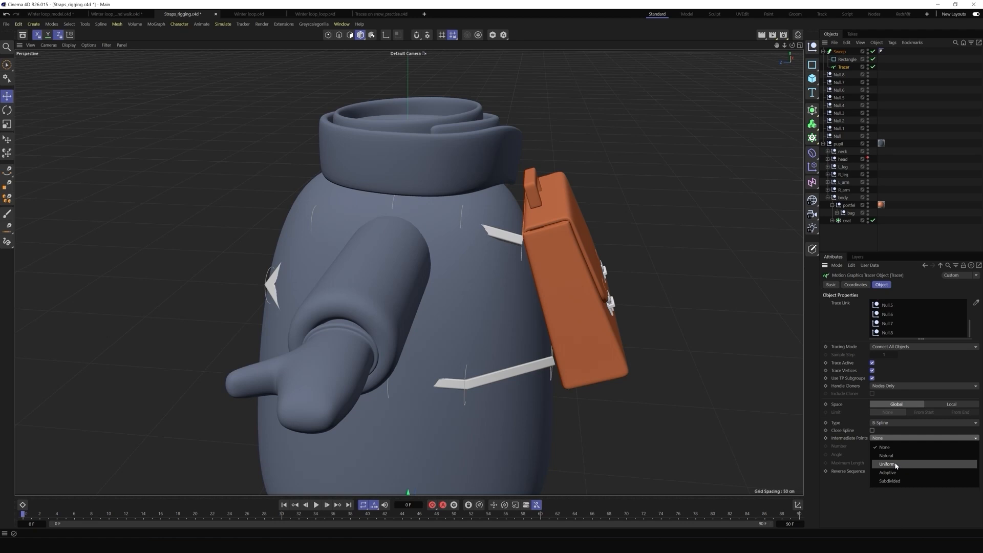
pyautogui.click(889, 464)
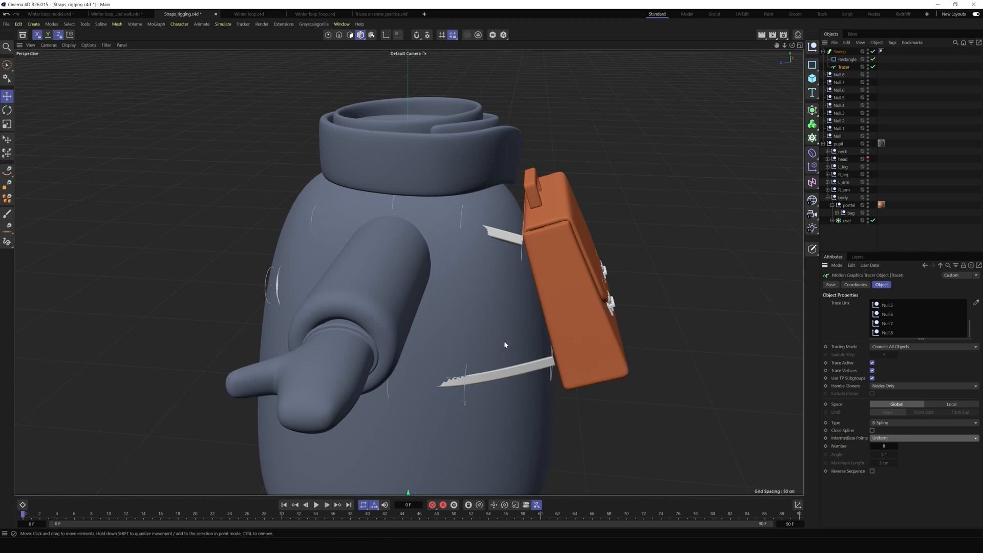
# Resize the Sweep's rectangle profile to 2.2 cm wide and 0.8 cm high
pyautogui.scroll(5, 520, 324)
pyautogui.moveTo(792, 45); pyautogui.dragTo(765, 73)
pyautogui.click(845, 60)
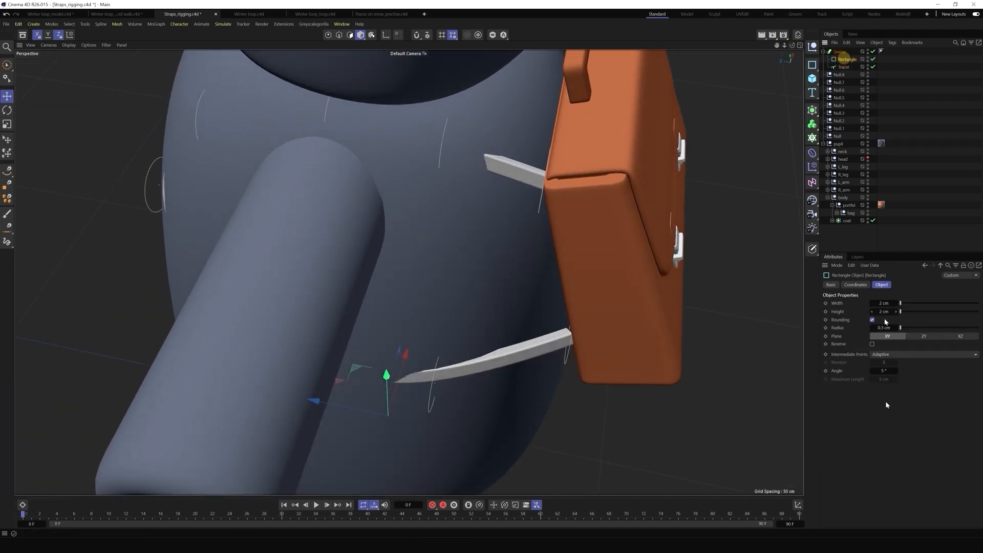
pyautogui.click(872, 312)
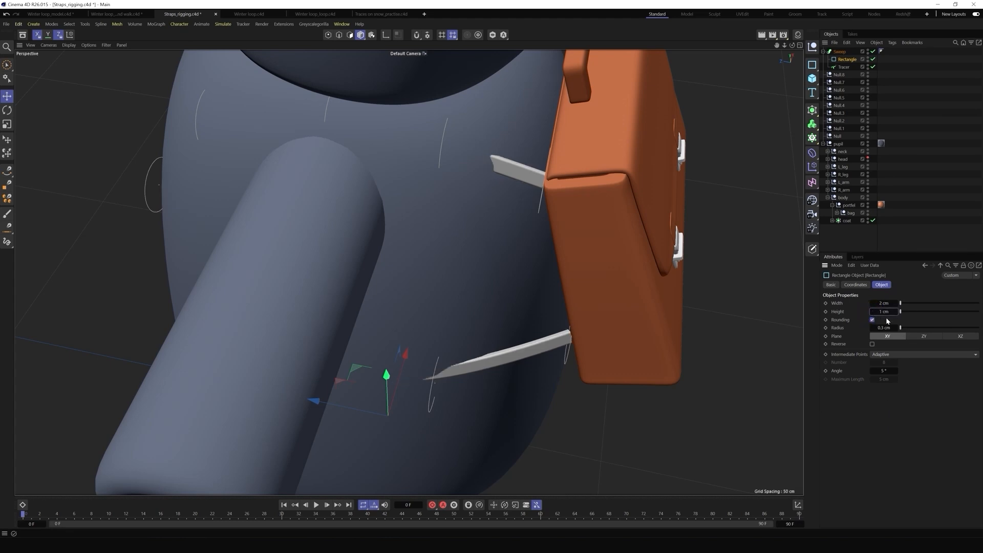
pyautogui.moveTo(794, 44); pyautogui.dragTo(773, 52)
pyautogui.keyDown('alt'); pyautogui.moveTo(504, 268); pyautogui.dragTo(490, 249); pyautogui.keyUp('alt')
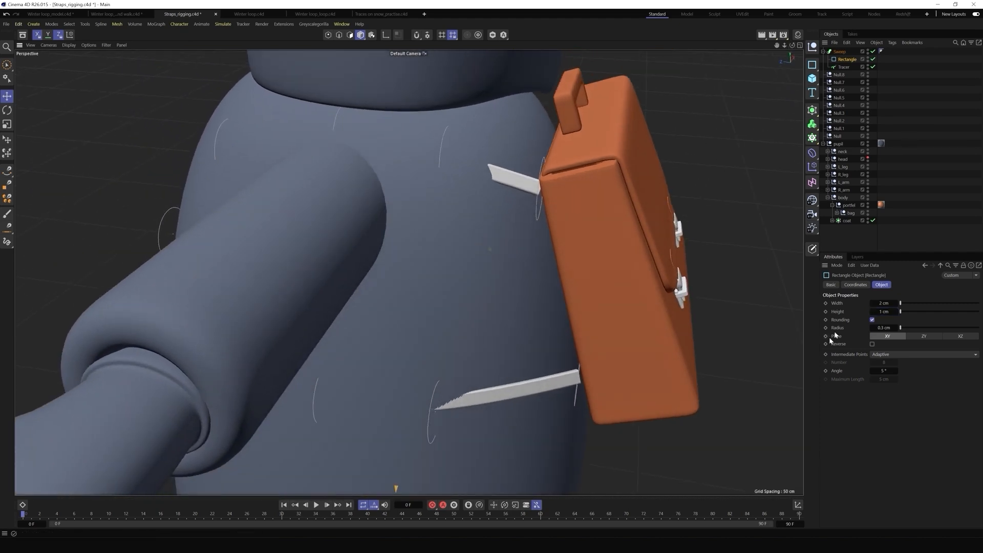
pyautogui.click(881, 302)
pyautogui.write('2.2')
pyautogui.press('Return')
pyautogui.click(877, 310)
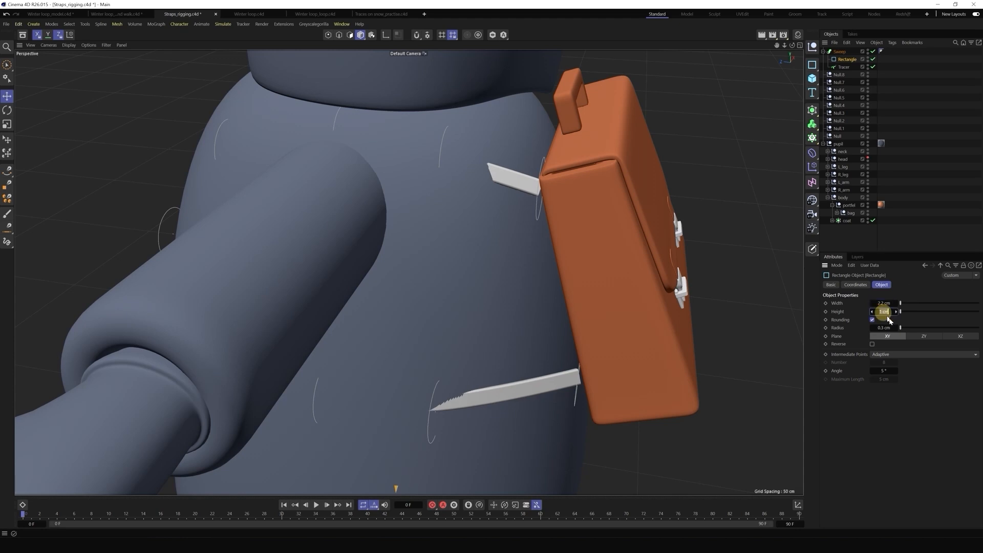
pyautogui.write('0.8')
pyautogui.press('Return')
# Adjust the first Null's position so the strap's upper end meets the upper edge of the bag
pyautogui.click(839, 135)
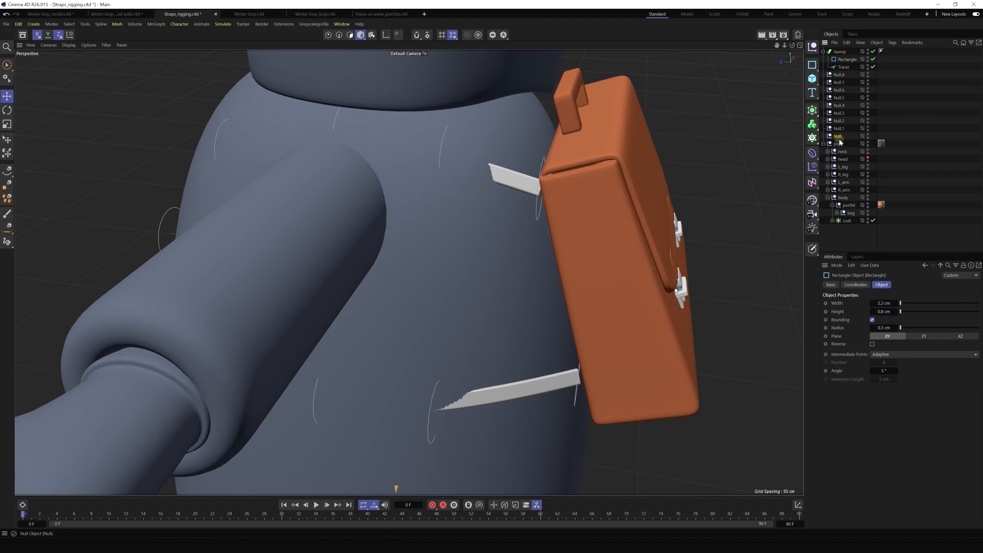
pyautogui.moveTo(463, 182); pyautogui.dragTo(467, 183)
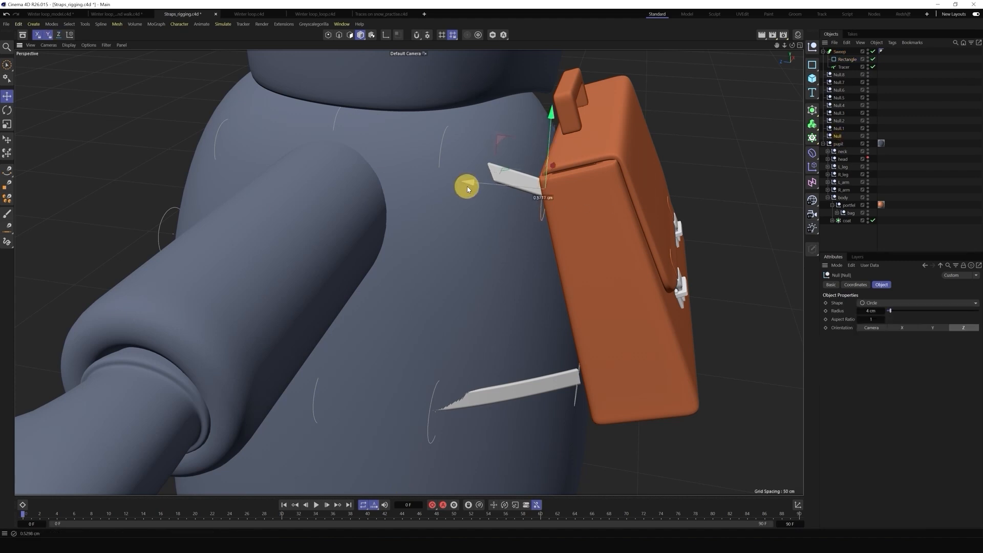
pyautogui.moveTo(792, 46); pyautogui.dragTo(840, 64)
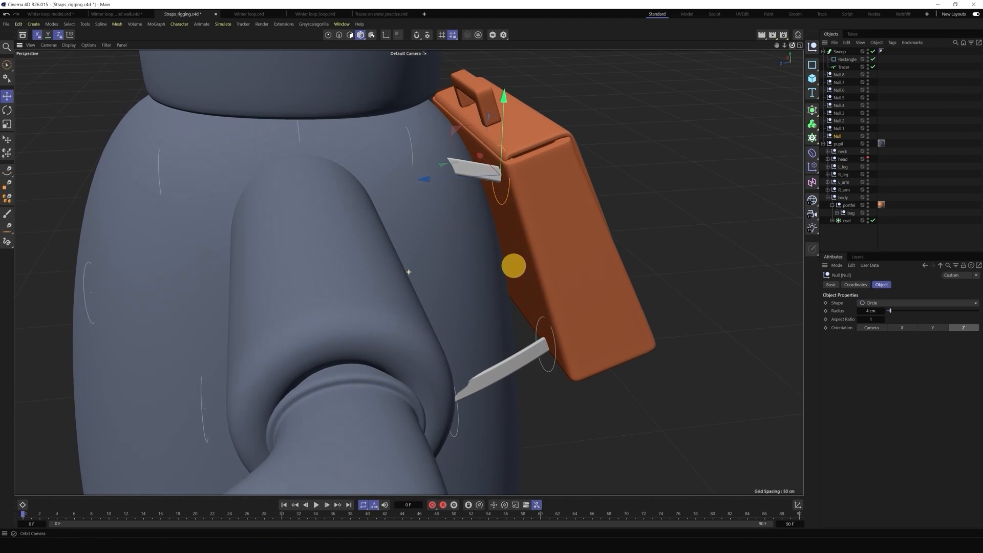
pyautogui.moveTo(481, 155); pyautogui.dragTo(485, 160)
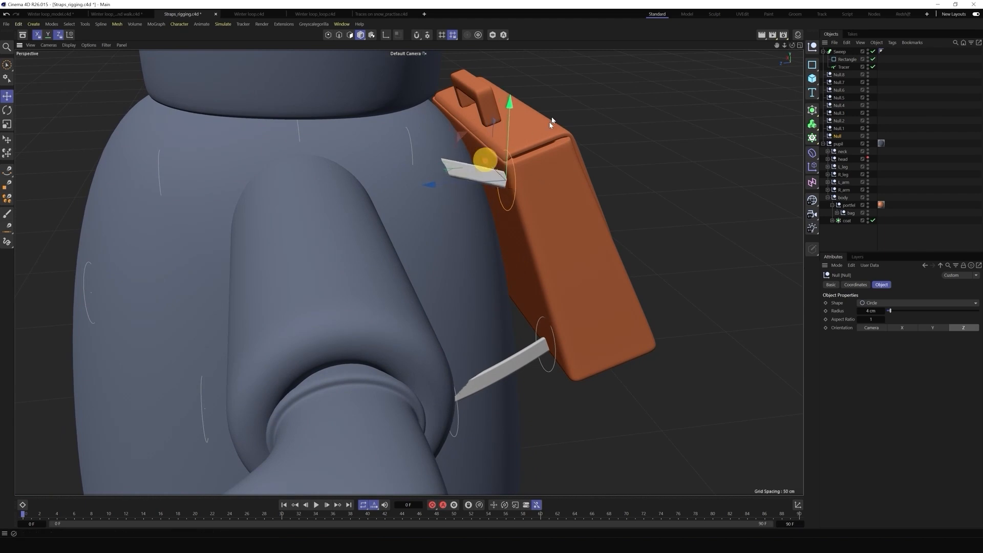
pyautogui.moveTo(511, 108); pyautogui.dragTo(511, 104)
pyautogui.moveTo(792, 45); pyautogui.dragTo(496, 269)
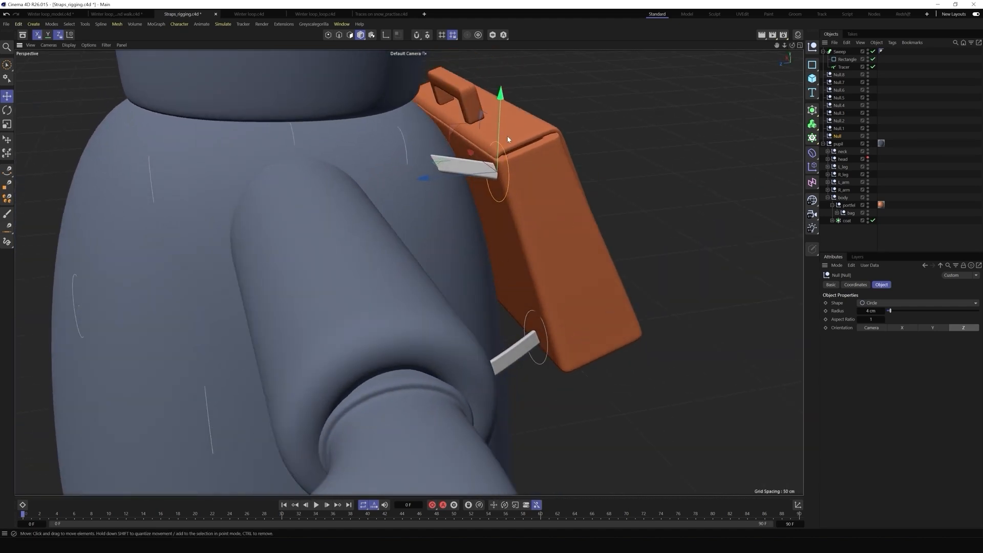
pyautogui.moveTo(793, 50)
pyautogui.mouseDown()
pyautogui.moveTo(484, 261)
pyautogui.moveTo(526, 307)
pyautogui.mouseUp()
pyautogui.moveTo(791, 49)
pyautogui.mouseDown()
pyautogui.moveTo(406, 272)
pyautogui.moveTo(600, 155)
pyautogui.mouseUp()
pyautogui.moveTo(460, 160); pyautogui.dragTo(468, 161)
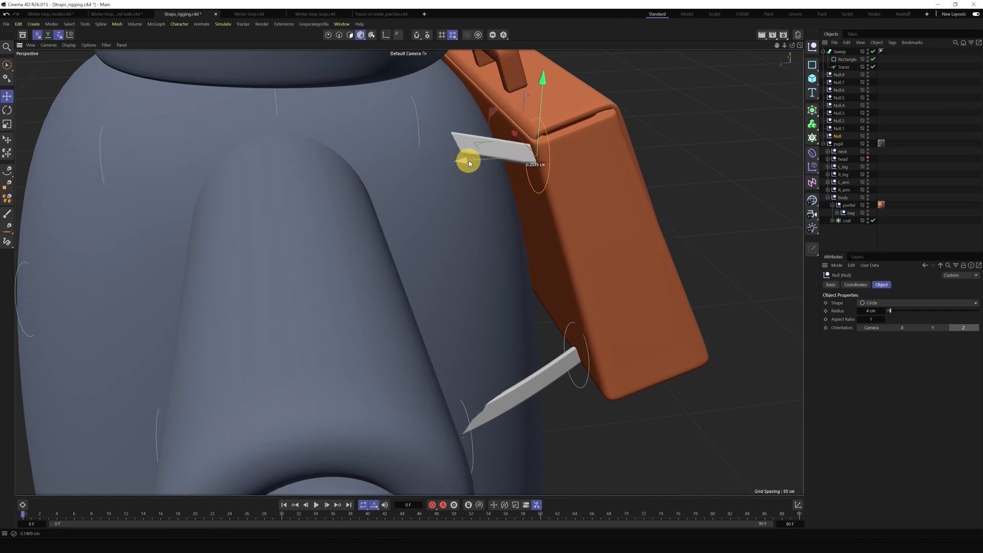
# Adjust Null.8's position so the strap's lower end meets the bottom of the bag
pyautogui.click(839, 75)
pyautogui.moveTo(504, 362); pyautogui.dragTo(512, 363)
pyautogui.moveTo(562, 316)
pyautogui.mouseDown()
pyautogui.moveTo(579, 343)
pyautogui.moveTo(573, 330)
pyautogui.mouseUp()
pyautogui.scroll(-2, 452, 189)
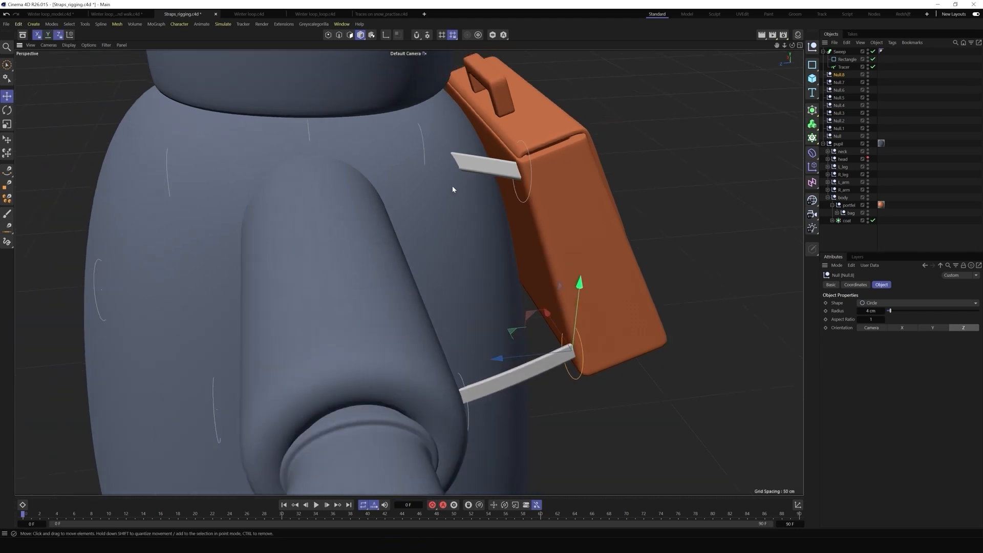
# Move Null.1 so the strap clears the body's surface between the bag and the shoulder
pyautogui.click(425, 150)
pyautogui.click(838, 128)
pyautogui.moveTo(407, 137); pyautogui.dragTo(437, 67)
pyautogui.keyDown('alt'); pyautogui.moveTo(517, 276); pyautogui.dragTo(464, 271); pyautogui.keyUp('alt')
# Move Null.2 so the strap lies over the top of the shoulder
pyautogui.click(839, 121)
pyautogui.moveTo(456, 55); pyautogui.dragTo(455, 33)
pyautogui.moveTo(482, 89); pyautogui.dragTo(478, 92)
pyautogui.moveTo(498, 272); pyautogui.dragTo(483, 266)
pyautogui.scroll(-3, 531, 246)
# Move Null.3 so the strap follows the upper chest in front of the arm
pyautogui.click(838, 113)
pyautogui.moveTo(346, 158); pyautogui.dragTo(335, 157)
pyautogui.moveTo(434, 143); pyautogui.dragTo(430, 156)
pyautogui.moveTo(324, 169); pyautogui.dragTo(331, 167)
pyautogui.moveTo(429, 153); pyautogui.dragTo(423, 157)
# Move Null.4 outward so the strap follows the chest below and in front of the arm
pyautogui.click(840, 106)
pyautogui.keyDown('alt'); pyautogui.moveTo(505, 268); pyautogui.dragTo(343, 263); pyautogui.keyUp('alt')
pyautogui.moveTo(98, 316); pyautogui.dragTo(110, 322)
pyautogui.moveTo(59, 386); pyautogui.dragTo(93, 374)
pyautogui.moveTo(139, 310); pyautogui.dragTo(152, 316)
pyautogui.moveTo(102, 380); pyautogui.dragTo(113, 378)
# Move Null.5 so the strap lies on the coat where it turns under the arm
pyautogui.click(839, 98)
pyautogui.moveTo(173, 417); pyautogui.dragTo(185, 412)
pyautogui.moveTo(213, 350); pyautogui.dragTo(293, 356)
# Move Null.6 so the strap lies on the body's side beneath the arm
pyautogui.click(840, 90)
pyautogui.moveTo(333, 311); pyautogui.dragTo(333, 297)
pyautogui.moveTo(289, 334); pyautogui.dragTo(299, 339)
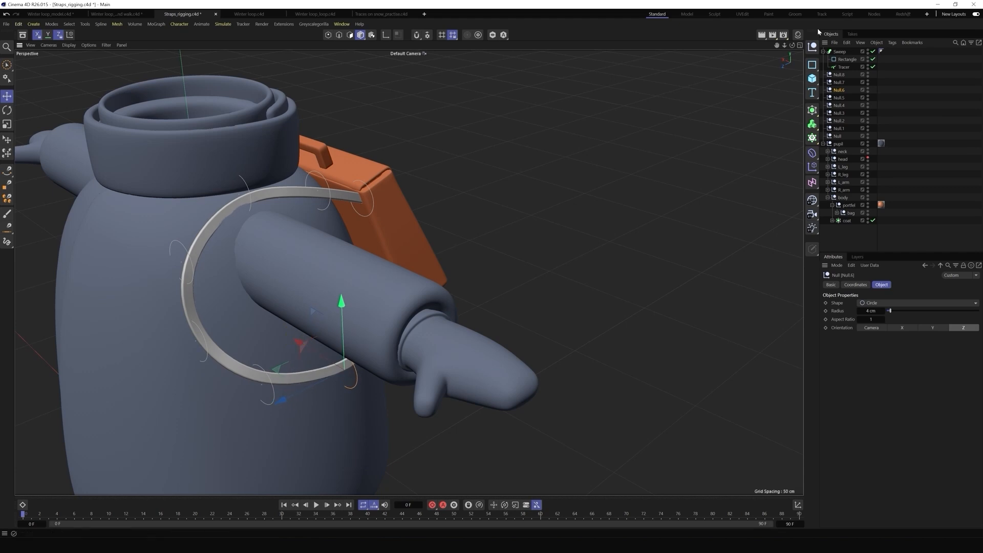
pyautogui.keyDown('alt'); pyautogui.moveTo(604, 302); pyautogui.dragTo(449, 256); pyautogui.keyUp('alt')
pyautogui.scroll(2, 471, 335)
pyautogui.moveTo(475, 340); pyautogui.dragTo(465, 320)
# Move Null.7 so the lower strap runs smoothly from the body's side to the bag
pyautogui.click(841, 83)
pyautogui.moveTo(457, 398); pyautogui.dragTo(507, 394)
pyautogui.moveTo(583, 335); pyautogui.dragTo(582, 323)
pyautogui.moveTo(504, 393); pyautogui.dragTo(493, 397)
pyautogui.scroll(-3, 597, 342)
# Fine-tune Null.4's position to smooth the strap on the front of the body
pyautogui.keyDown('alt'); pyautogui.moveTo(397, 302); pyautogui.dragTo(532, 281); pyautogui.keyUp('alt')
pyautogui.scroll(2, 409, 272)
pyautogui.click(385, 263)
pyautogui.click(369, 255)
pyautogui.click(377, 259)
pyautogui.click(839, 90)
pyautogui.click(839, 82)
pyautogui.click(840, 105)
pyautogui.moveTo(792, 45); pyautogui.dragTo(691, 118)
pyautogui.moveTo(322, 319); pyautogui.dragTo(317, 315)
# Fine-tune Null.3's position to smooth the strap's curve on the upper chest
pyautogui.click(839, 113)
pyautogui.moveTo(281, 283); pyautogui.dragTo(285, 282)
pyautogui.moveTo(324, 254); pyautogui.dragTo(319, 261)
pyautogui.keyDown('alt'); pyautogui.moveTo(435, 292); pyautogui.dragTo(543, 257); pyautogui.keyUp('alt')
pyautogui.moveTo(298, 274); pyautogui.dragTo(294, 273)
# Fine-tune the nulls at the top of the shoulder so the strap hugs the coat
pyautogui.click(373, 233)
pyautogui.moveTo(358, 158); pyautogui.dragTo(360, 161)
pyautogui.keyDown('alt'); pyautogui.moveTo(440, 256); pyautogui.dragTo(517, 246); pyautogui.keyUp('alt')
pyautogui.moveTo(453, 108); pyautogui.dragTo(369, 185)
pyautogui.moveTo(449, 106); pyautogui.dragTo(447, 110)
# Fine-tune Null.5's position so the strap follows the body under the arm
pyautogui.click(375, 271)
pyautogui.keyDown('alt'); pyautogui.moveTo(410, 271); pyautogui.dragTo(464, 248); pyautogui.keyUp('alt')
pyautogui.click(258, 412)
pyautogui.moveTo(165, 426); pyautogui.dragTo(160, 429)
pyautogui.scroll(-3, 227, 307)
pyautogui.moveTo(791, 45); pyautogui.dragTo(453, 237)
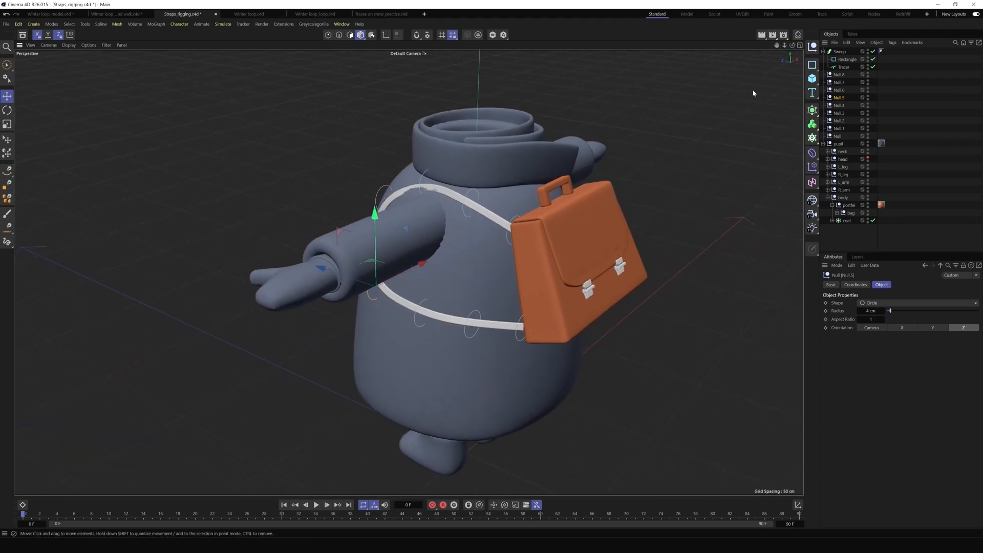
# Add a Subdivision Surface, nest the Sweep inside it, and collapse the Sweep's hierarchy
pyautogui.click(812, 109)
pyautogui.click(848, 121)
pyautogui.moveTo(849, 60); pyautogui.dragTo(842, 54)
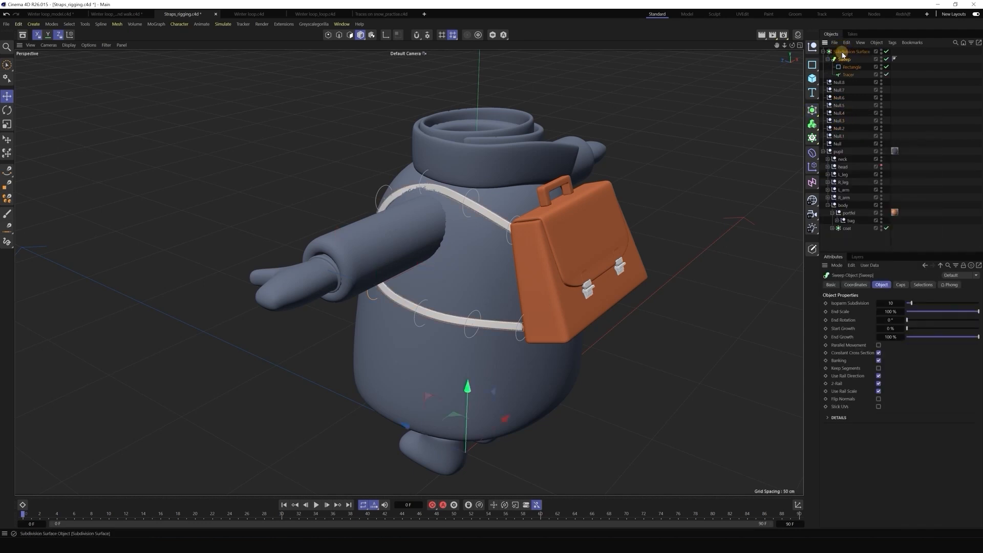
pyautogui.click(827, 60)
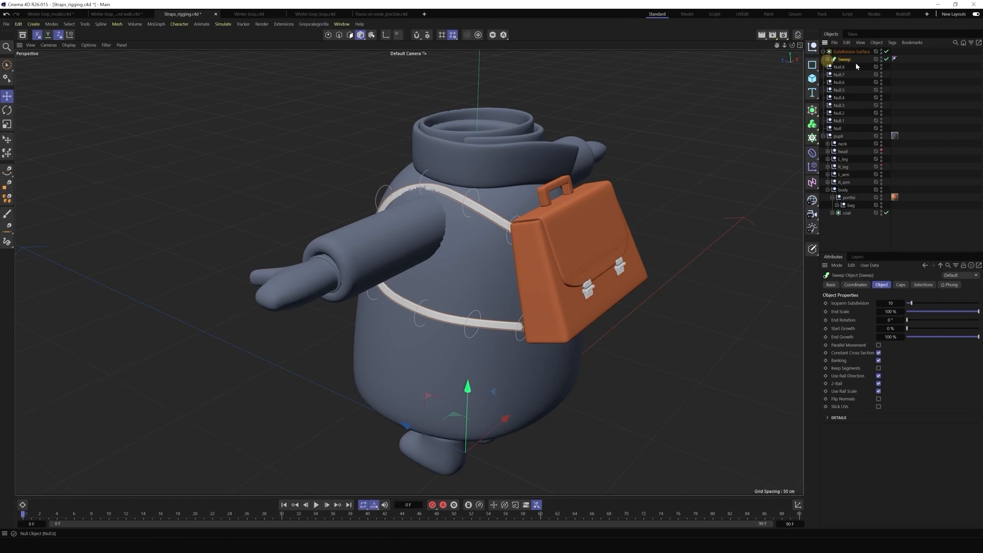
# Add a Symmetry generator and nest the Subdivision Surface inside it to mirror the strap
pyautogui.click(812, 138)
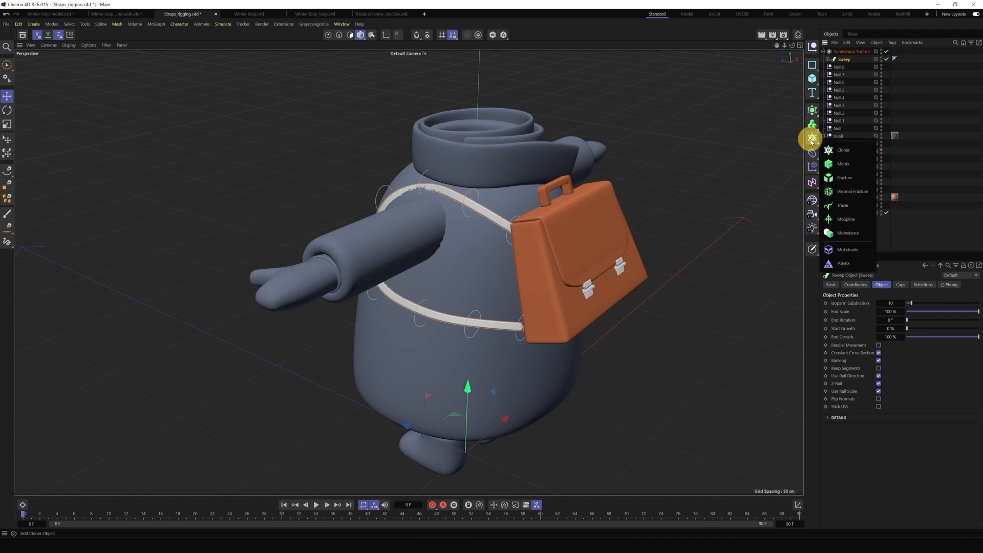
pyautogui.click(812, 110)
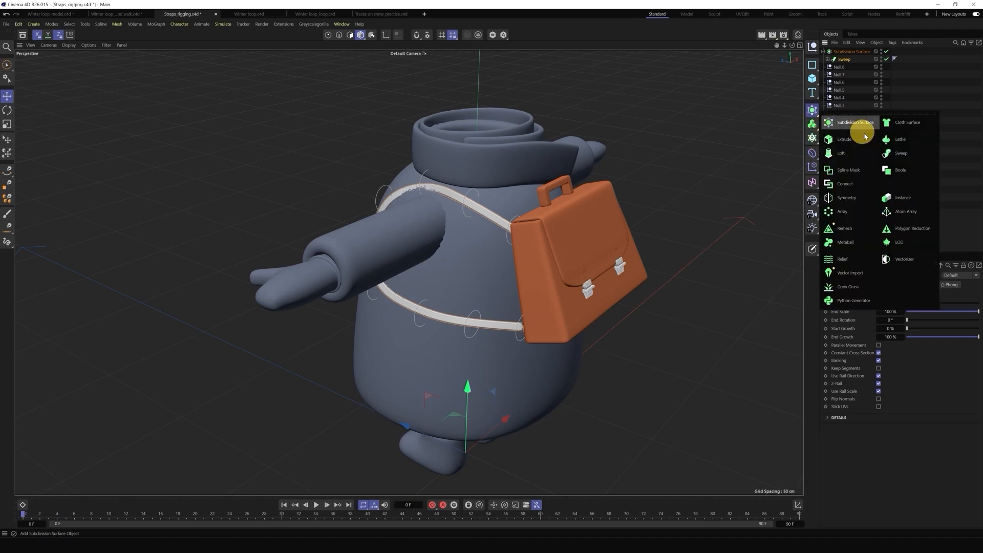
pyautogui.click(854, 198)
pyautogui.moveTo(847, 60); pyautogui.dragTo(845, 51)
pyautogui.moveTo(467, 268)
pyautogui.keyDown('alt'); pyautogui.mouseDown()
pyautogui.moveTo(416, 261)
pyautogui.moveTo(478, 262)
pyautogui.moveTo(464, 265)
pyautogui.mouseUp(); pyautogui.keyUp('alt')
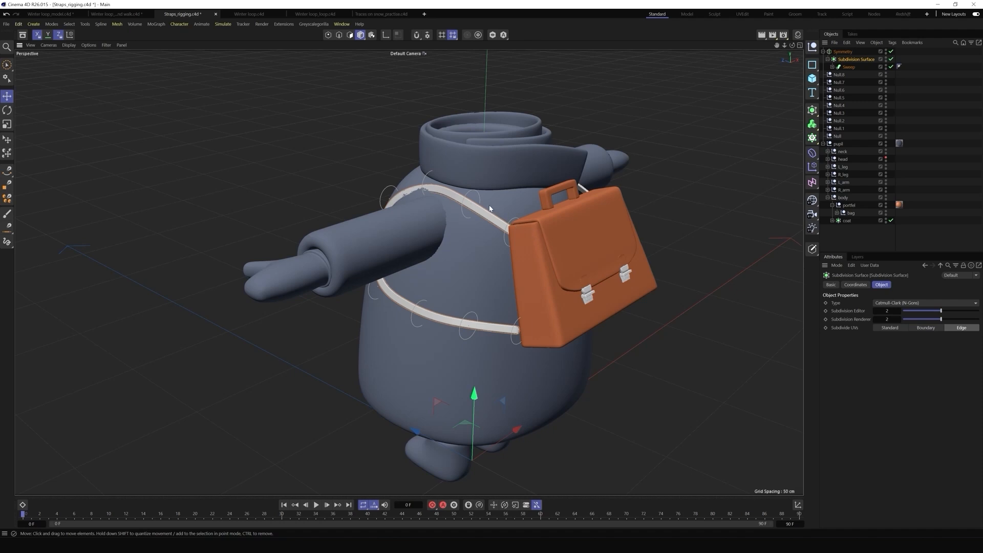
# Move Null, Null.1, Null.7 and Null.8 together into the portfel group under body
pyautogui.click(842, 75)
pyautogui.keyDown('ctrl'); pyautogui.click(842, 82); pyautogui.keyUp('ctrl')
pyautogui.keyDown('ctrl'); pyautogui.click(839, 135); pyautogui.keyUp('ctrl')
pyautogui.keyDown('ctrl'); pyautogui.click(838, 128); pyautogui.keyUp('ctrl')
pyautogui.moveTo(839, 137); pyautogui.dragTo(850, 205)
# Group the bag with Null, Null.1, Null.7 and Null.8, and name the new group bag
pyautogui.click(854, 213)
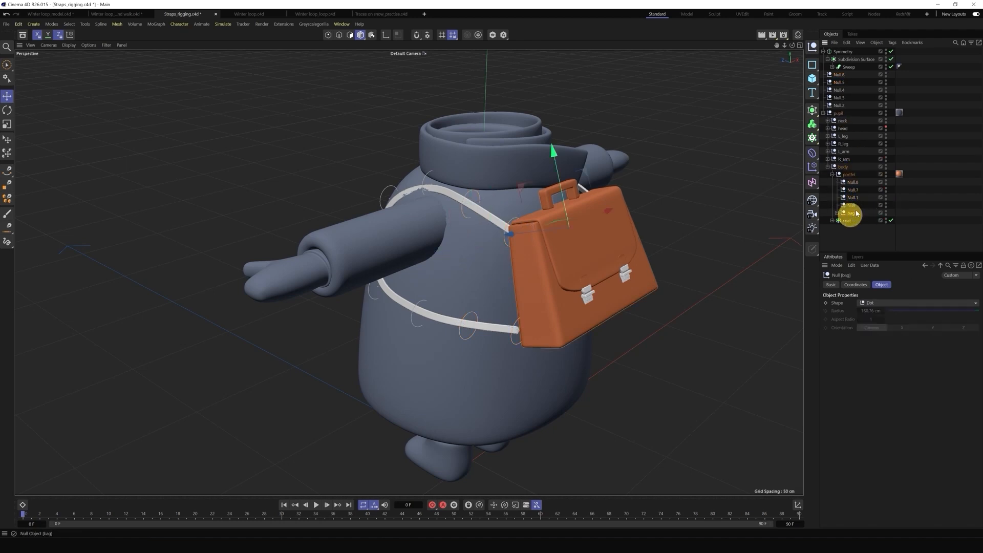
pyautogui.keyDown('shift'); pyautogui.click(853, 183); pyautogui.keyUp('shift')
pyautogui.rightClick(854, 185)
pyautogui.press('Escape')
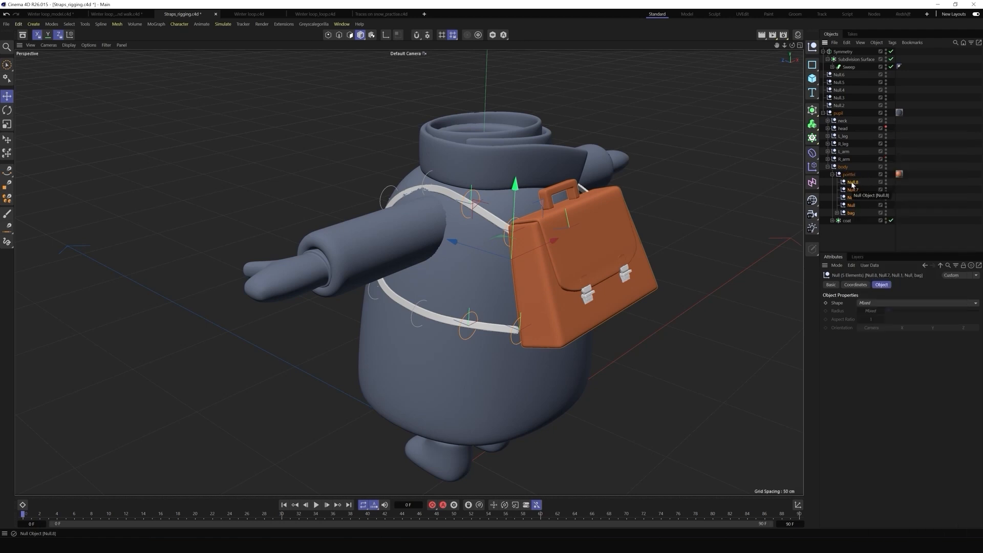
pyautogui.hotkey('alt', 'g')
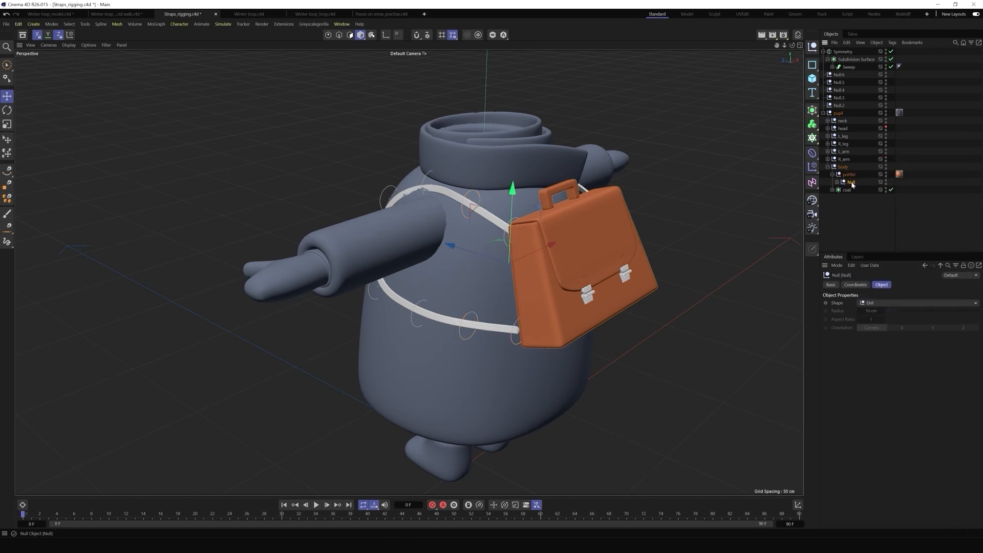
pyautogui.doubleClick(854, 182)
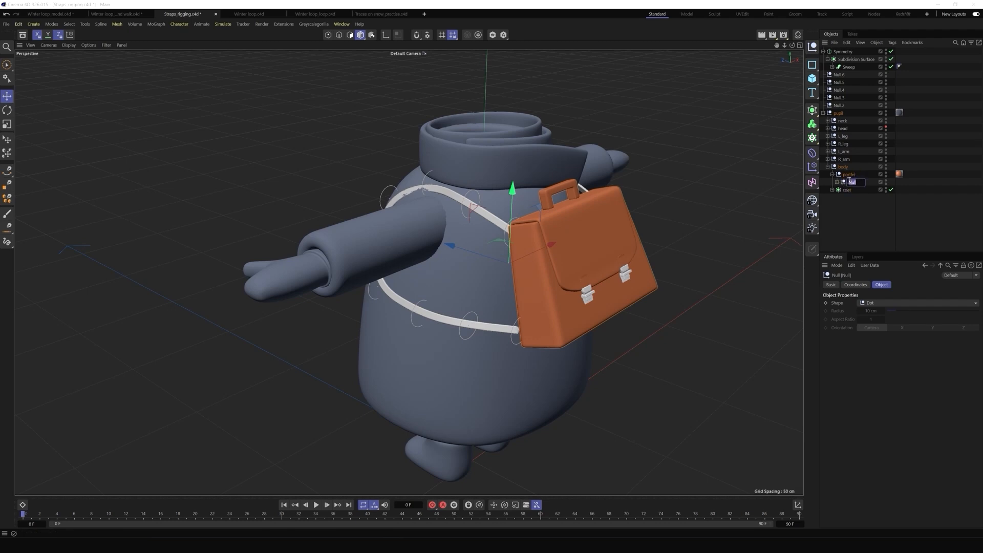
pyautogui.write('bag')
pyautogui.click(882, 213)
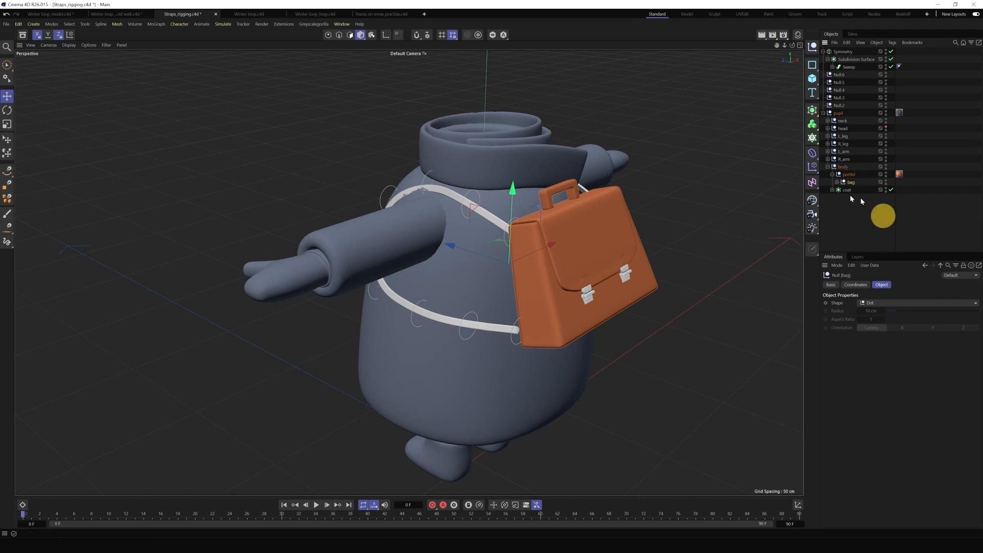
pyautogui.moveTo(487, 245); pyautogui.dragTo(446, 247)
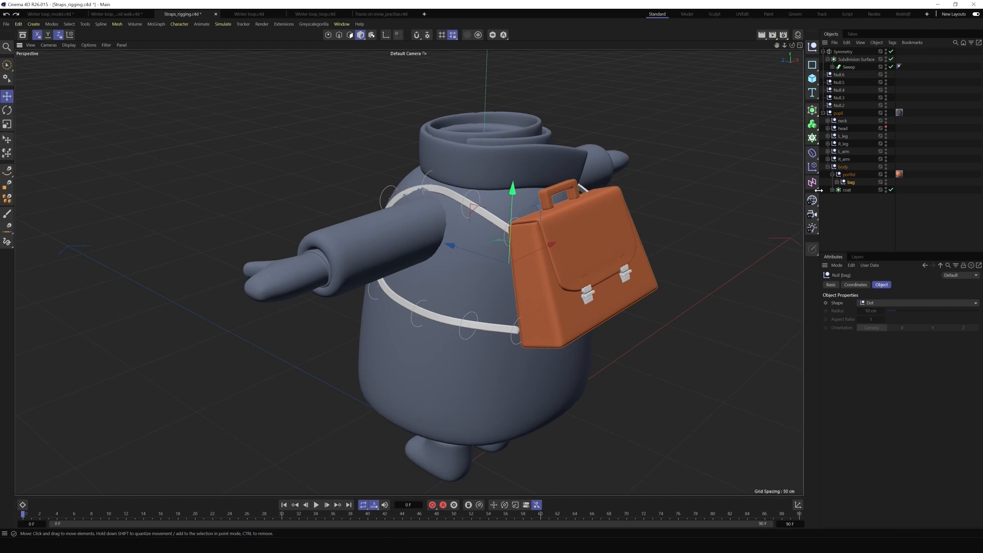
# Move Null.2 through Null.6 into the portfel group, outside the bag group
pyautogui.click(839, 74)
pyautogui.keyDown('shift'); pyautogui.click(842, 105); pyautogui.keyUp('shift')
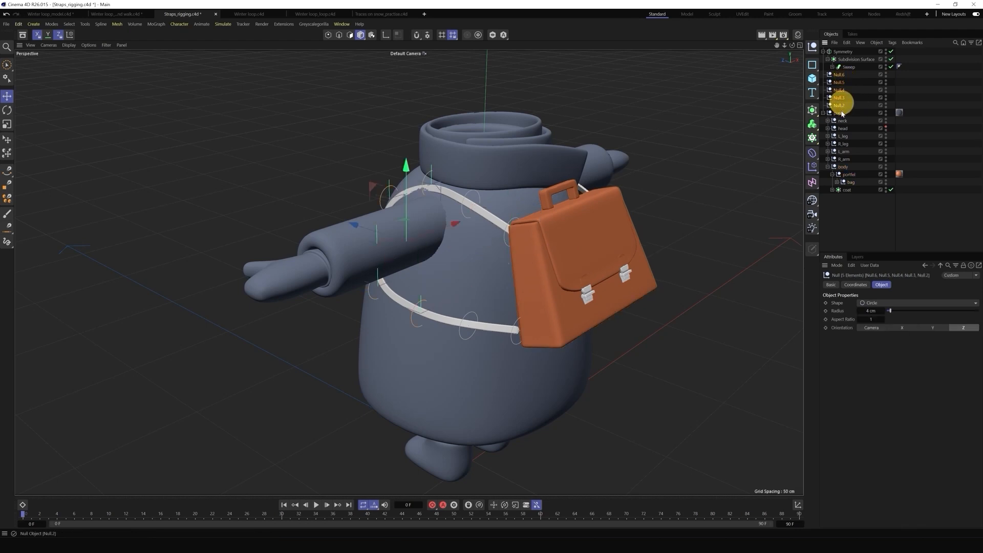
pyautogui.moveTo(841, 106); pyautogui.dragTo(847, 175)
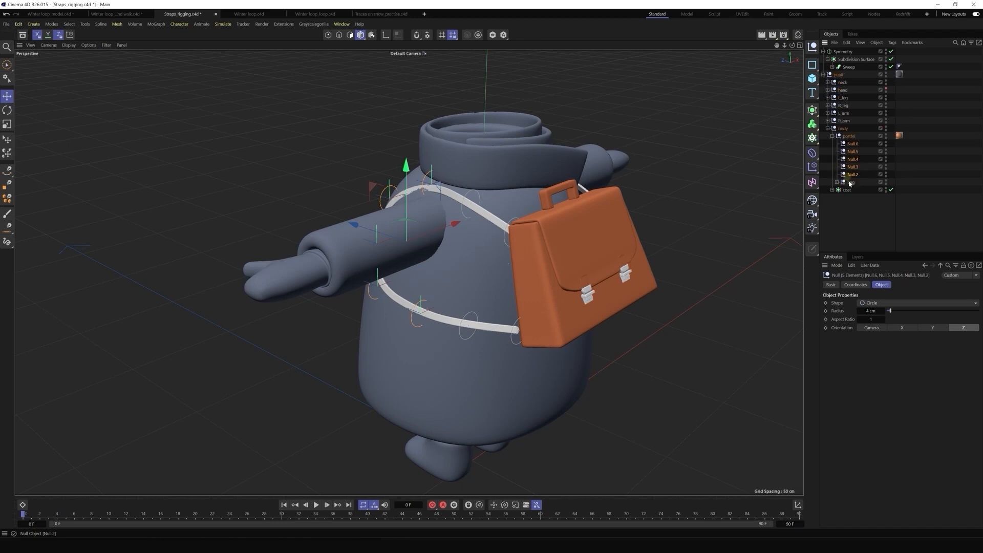
# Test the strap rig by moving the portfel group, and undo the move
pyautogui.click(849, 136)
pyautogui.moveTo(387, 235); pyautogui.dragTo(375, 228)
pyautogui.hotkey('ctrl', 'z')
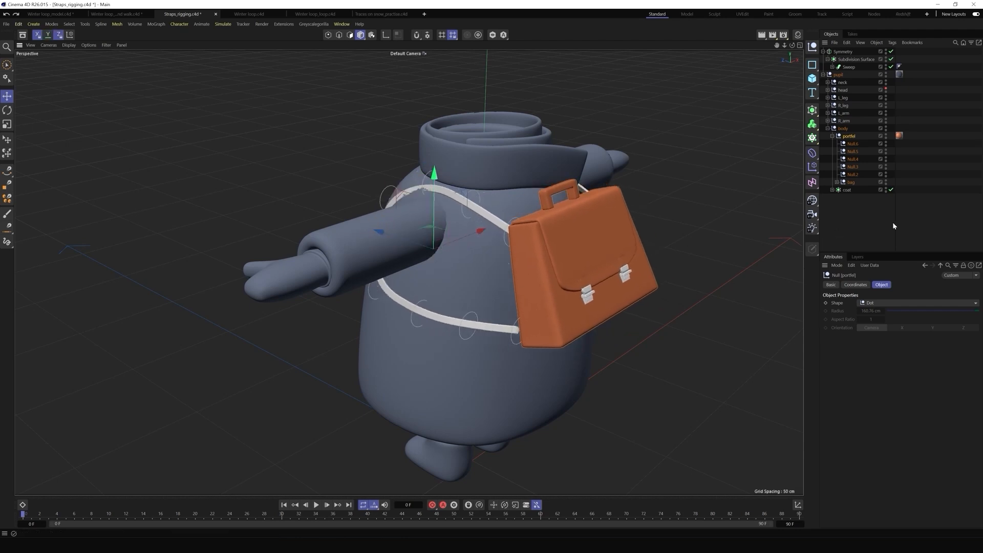
# Test how the straps follow by moving the bag group alone, and undo the moves
pyautogui.click(851, 182)
pyautogui.moveTo(457, 247); pyautogui.dragTo(471, 247)
pyautogui.moveTo(530, 201)
pyautogui.mouseDown()
pyautogui.moveTo(522, 171)
pyautogui.moveTo(524, 204)
pyautogui.mouseUp()
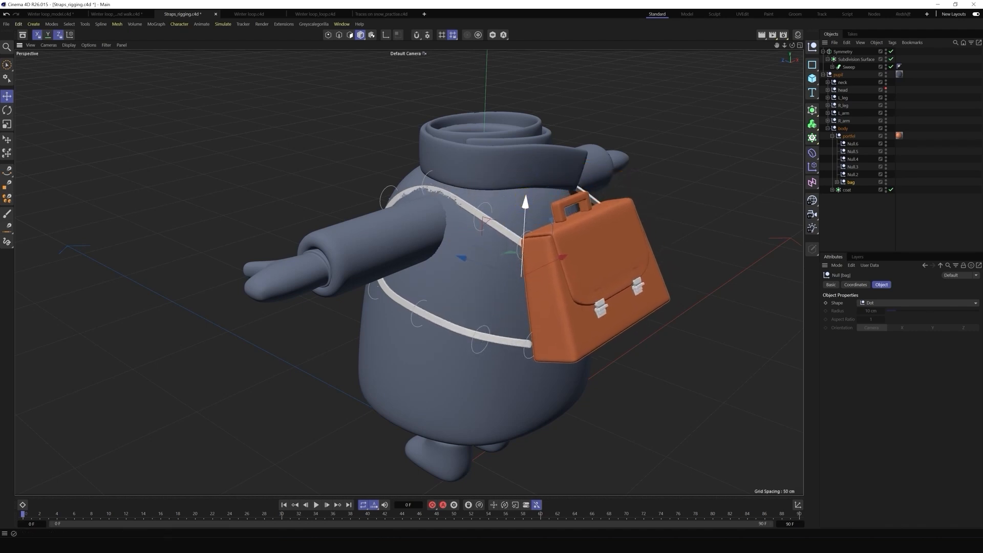
pyautogui.hotkey('ctrl', 'z')
pyautogui.hotkey('ctrl', 'z')
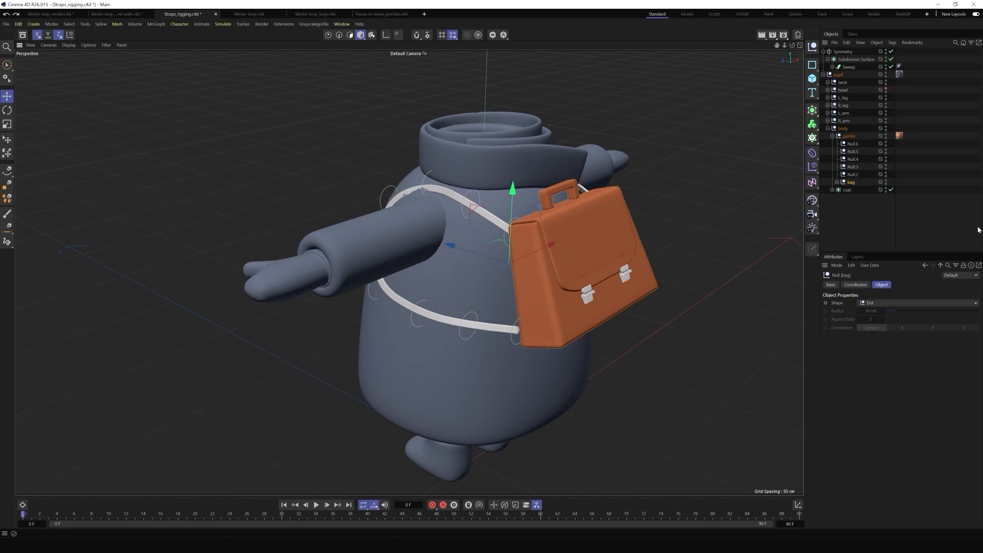
pyautogui.moveTo(794, 46); pyautogui.dragTo(571, 267)
# Create a new project with a cube stretched to about 212 by 175 by 759 cm
pyautogui.hotkey('ctrl', 'n')
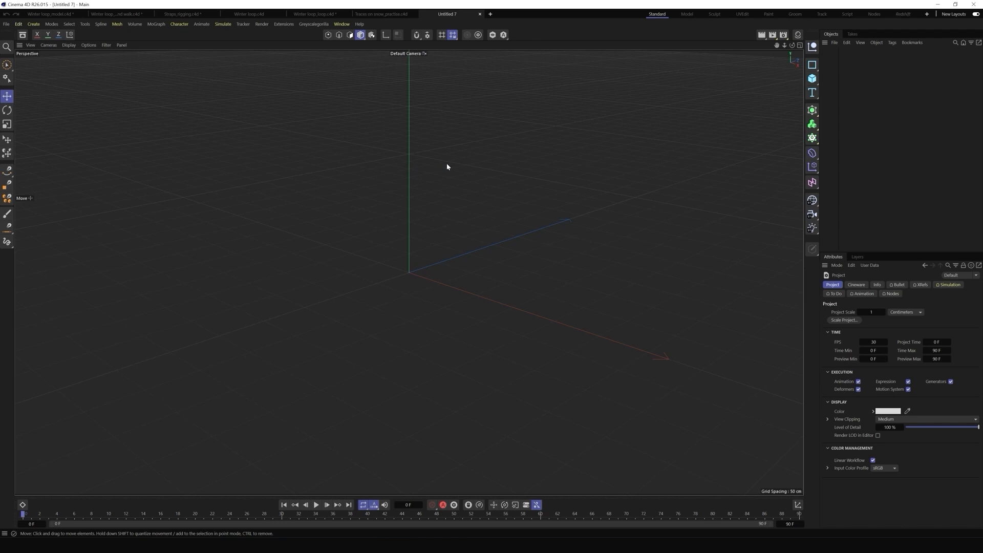
pyautogui.moveTo(812, 78); pyautogui.dragTo(829, 93)
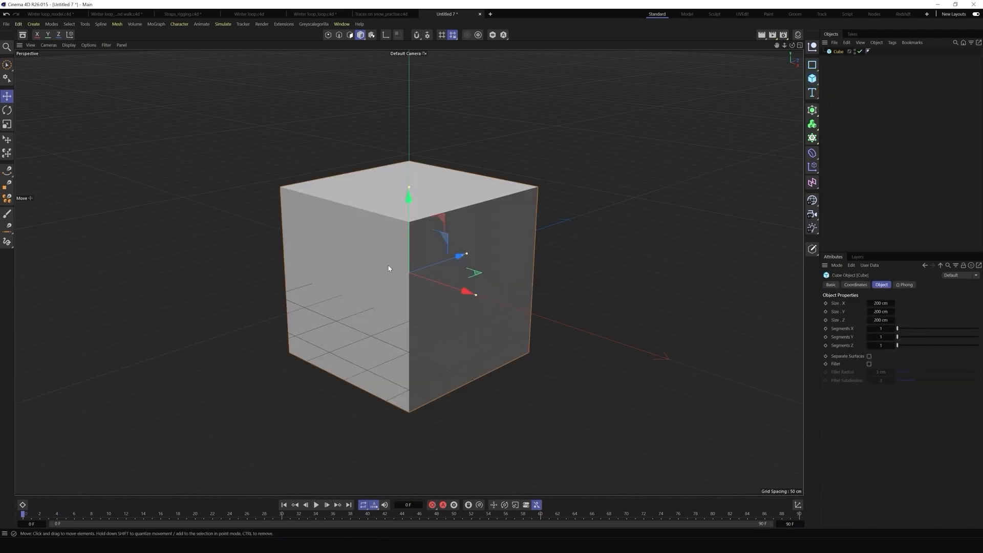
pyautogui.moveTo(466, 254); pyautogui.dragTo(572, 210)
pyautogui.moveTo(415, 186); pyautogui.dragTo(414, 198)
pyautogui.moveTo(470, 278); pyautogui.dragTo(473, 281)
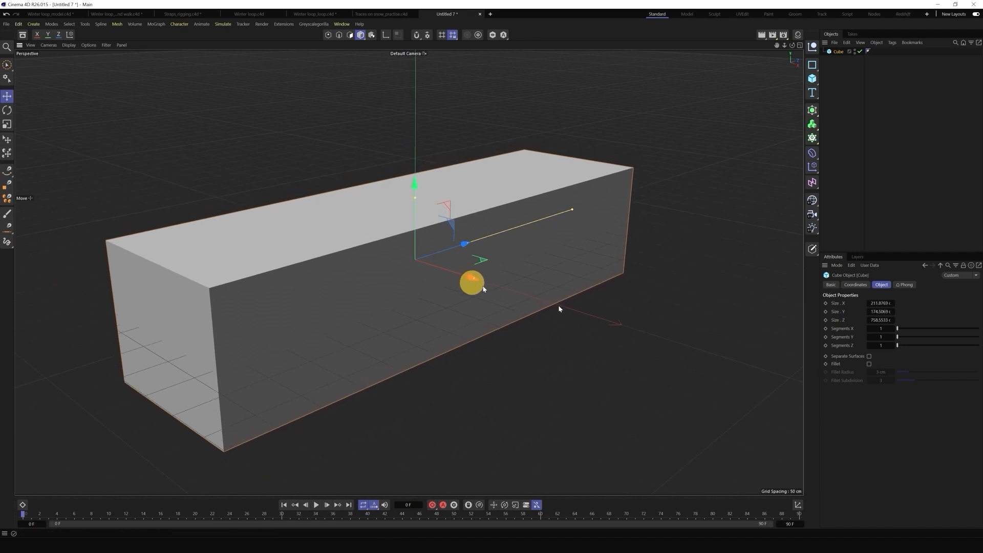
# Set the cube's X, Y and Z segments to 60 each
pyautogui.doubleClick(881, 329)
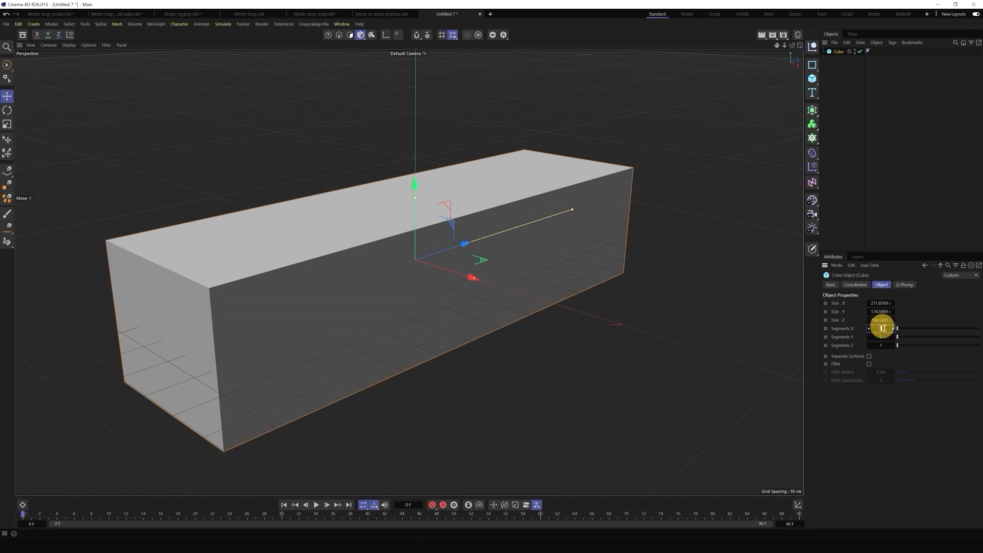
pyautogui.write('60')
pyautogui.press('Tab')
pyautogui.write('60')
pyautogui.doubleClick(884, 344)
pyautogui.write('60')
pyautogui.click(923, 419)
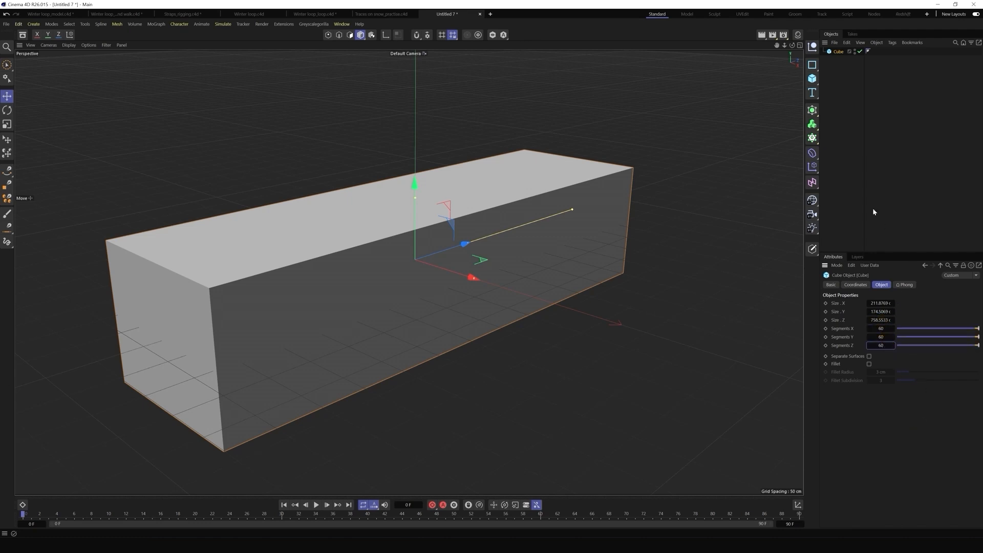
# Add an FFD deformer as a child of the cube and fit it to its parent
pyautogui.moveTo(812, 152); pyautogui.dragTo(848, 215)
pyautogui.moveTo(837, 51); pyautogui.dragTo(836, 60)
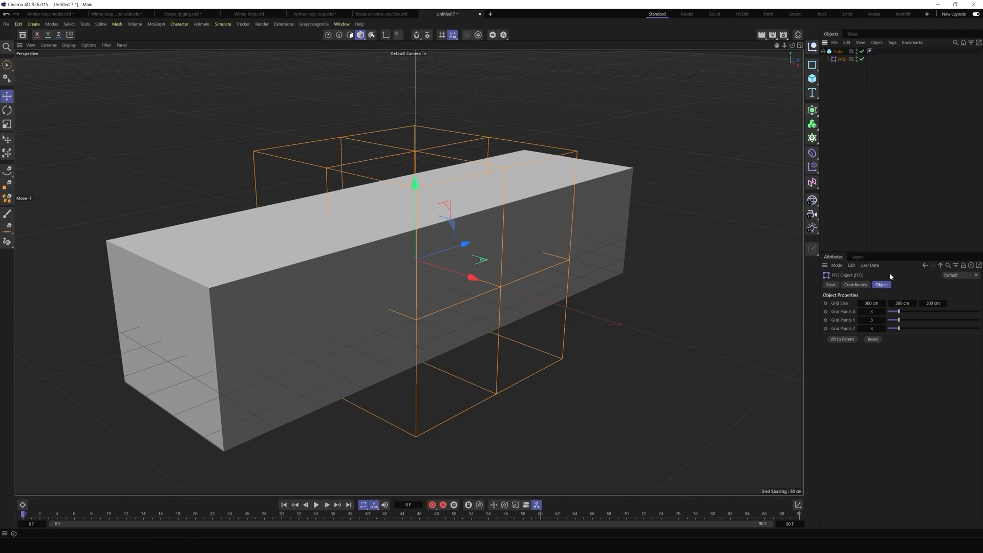
pyautogui.click(843, 339)
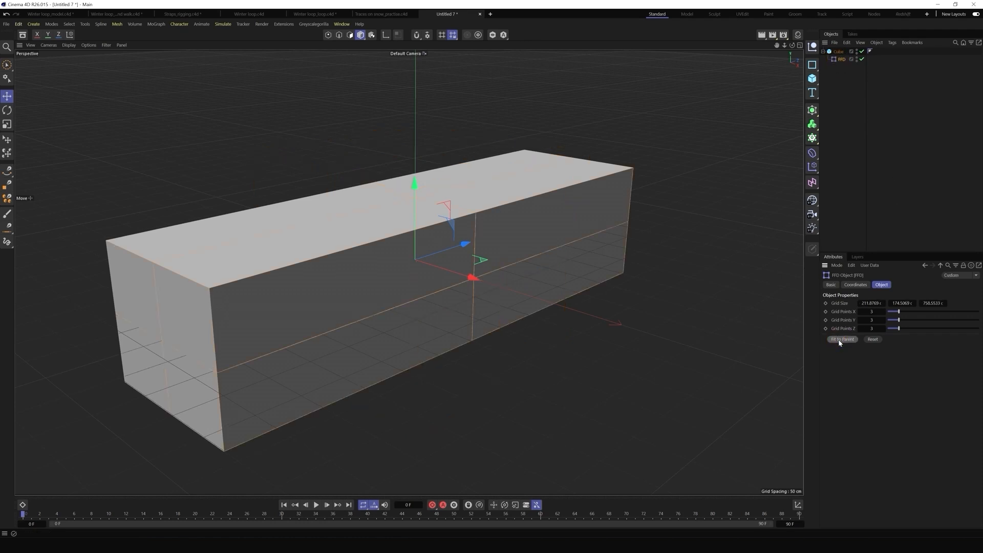
# Set the FFD grid points to 2 in Y and 14 in Z
pyautogui.click(872, 328)
pyautogui.write('14')
pyautogui.press('Return')
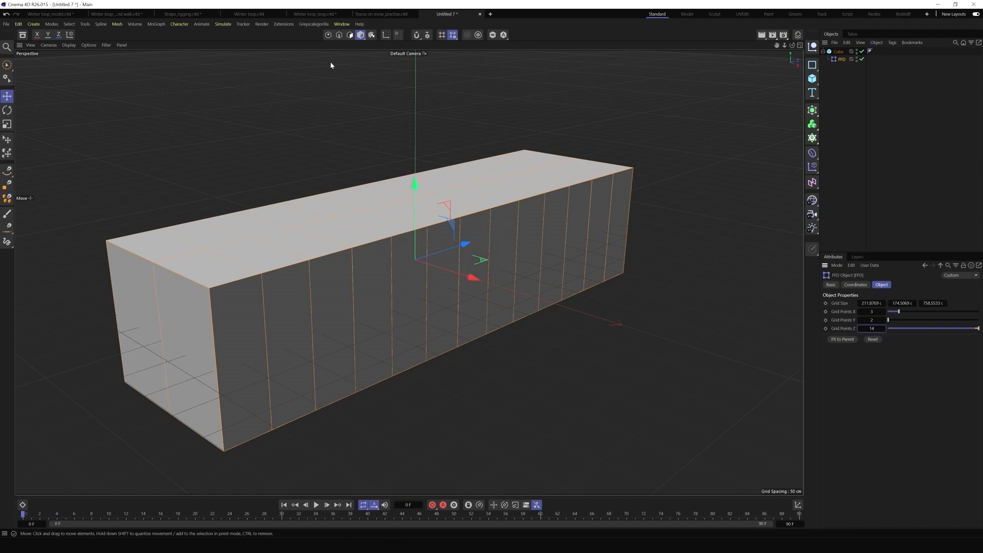
# In point mode, raise one FFD point near the near end and one mid-length along the top's centre row to form two hills
pyautogui.click(329, 35)
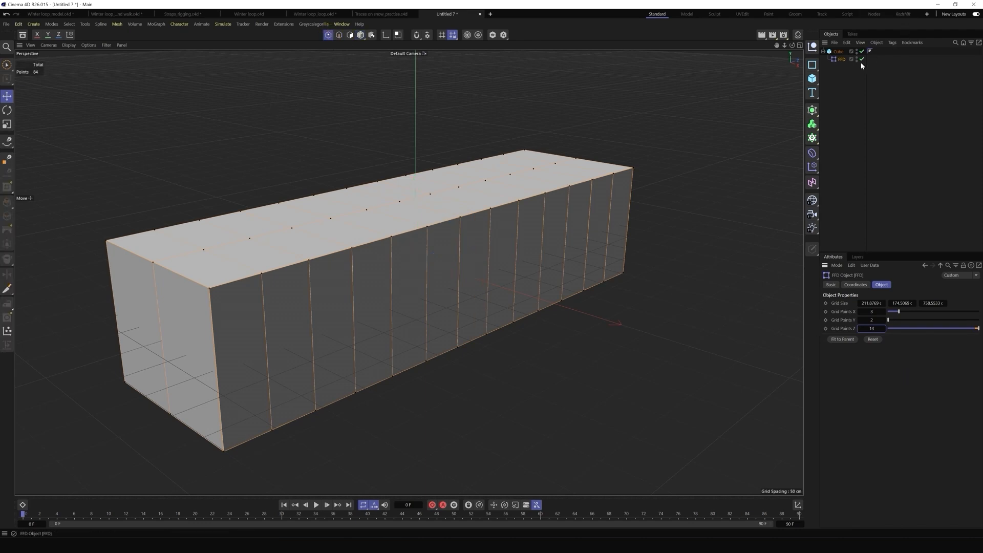
pyautogui.click(202, 251)
pyautogui.scroll(-10, 274, 296)
pyautogui.moveTo(211, 197); pyautogui.dragTo(192, 103)
pyautogui.click(489, 268)
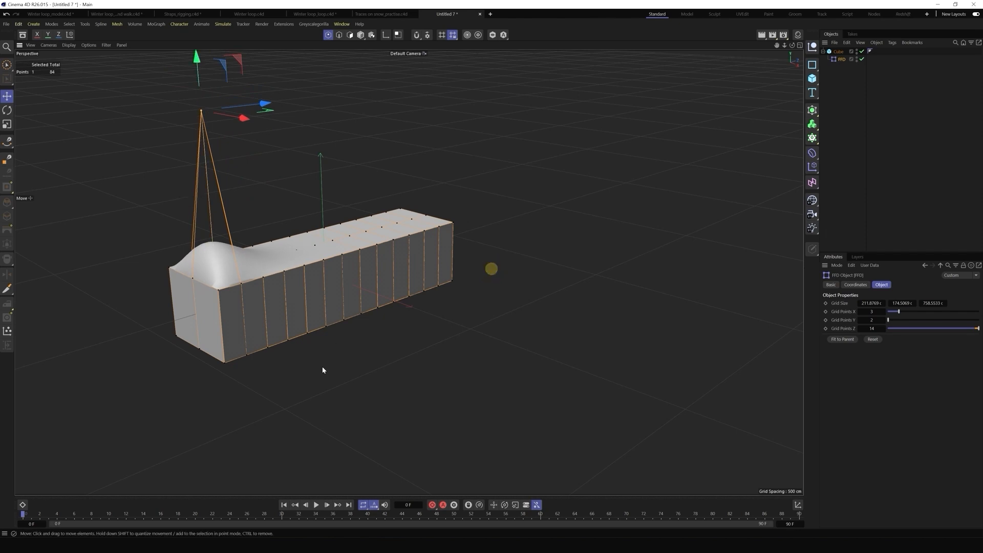
pyautogui.click(334, 238)
pyautogui.moveTo(331, 163); pyautogui.dragTo(326, 36)
pyautogui.scroll(-3, 361, 391)
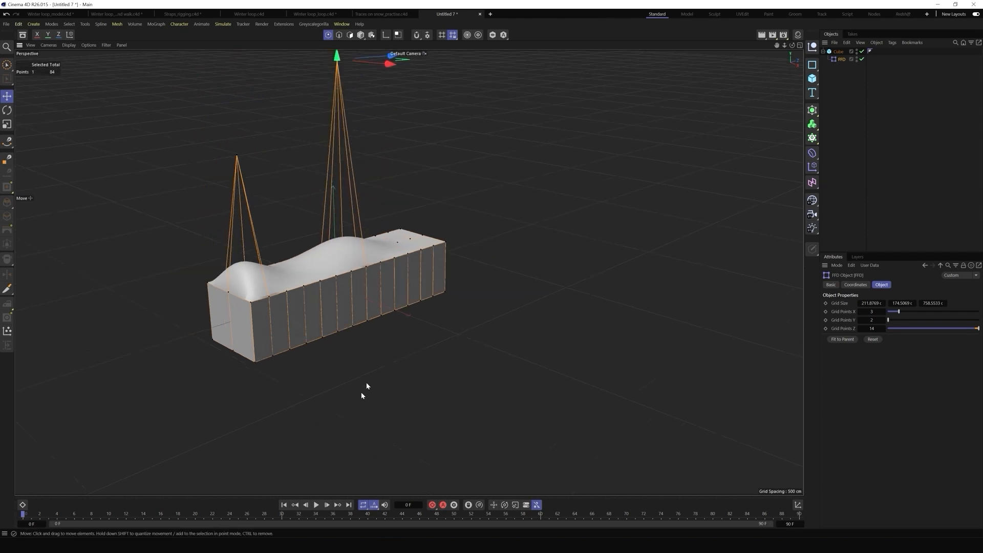
pyautogui.moveTo(339, 60); pyautogui.dragTo(338, 1)
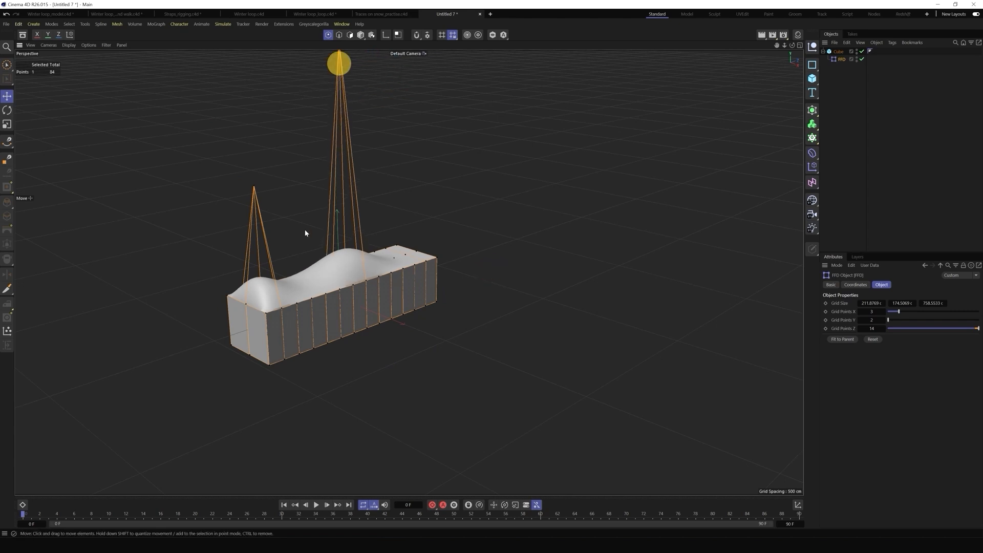
# Lower the FFD points along the long top edge between the two hills to form a smooth slope
pyautogui.scroll(3, 322, 297)
pyautogui.scroll(2, 324, 301)
pyautogui.click(308, 314)
pyautogui.moveTo(304, 242); pyautogui.dragTo(298, 320)
pyautogui.click(282, 325)
pyautogui.moveTo(278, 249); pyautogui.dragTo(275, 297)
pyautogui.moveTo(792, 45)
pyautogui.mouseDown()
pyautogui.moveTo(456, 268)
pyautogui.moveTo(468, 271)
pyautogui.mouseUp()
pyautogui.click(306, 289)
pyautogui.moveTo(303, 216); pyautogui.dragTo(301, 245)
pyautogui.click(339, 286)
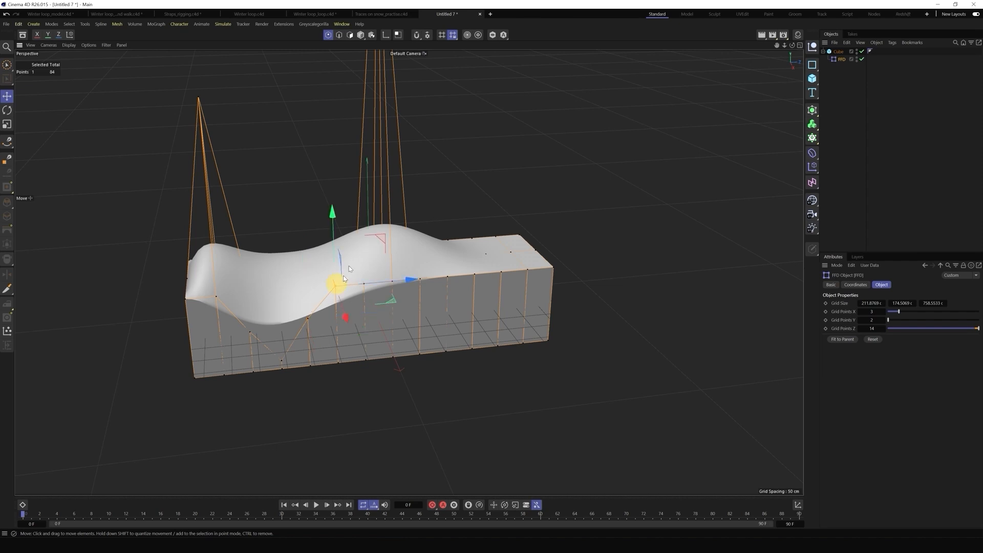
pyautogui.moveTo(334, 212); pyautogui.dragTo(332, 233)
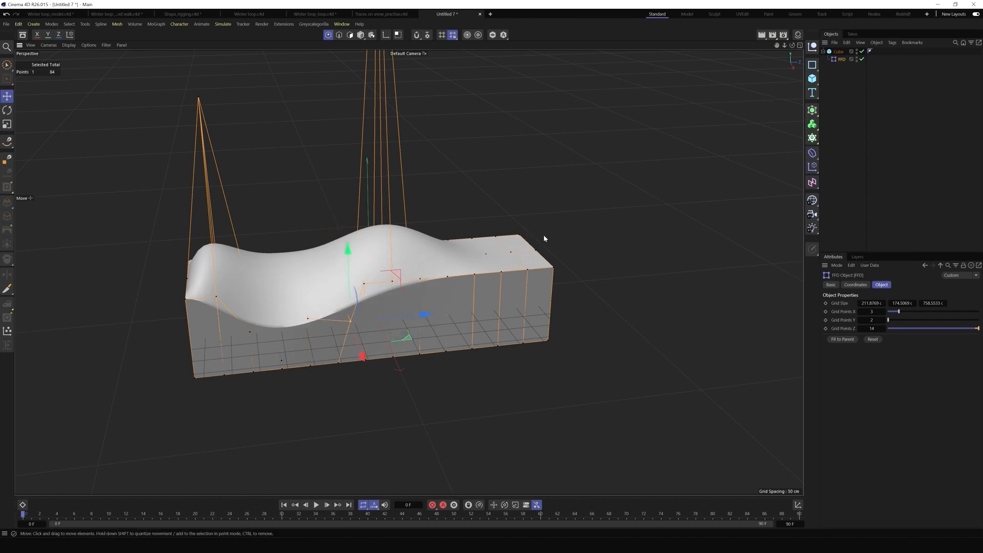
# Lower an FFD point on the far end's top edge and raise the neighbouring centre point to form a third hill
pyautogui.click(535, 250)
pyautogui.moveTo(537, 177); pyautogui.dragTo(538, 217)
pyautogui.click(511, 252)
pyautogui.moveTo(515, 176); pyautogui.dragTo(521, 57)
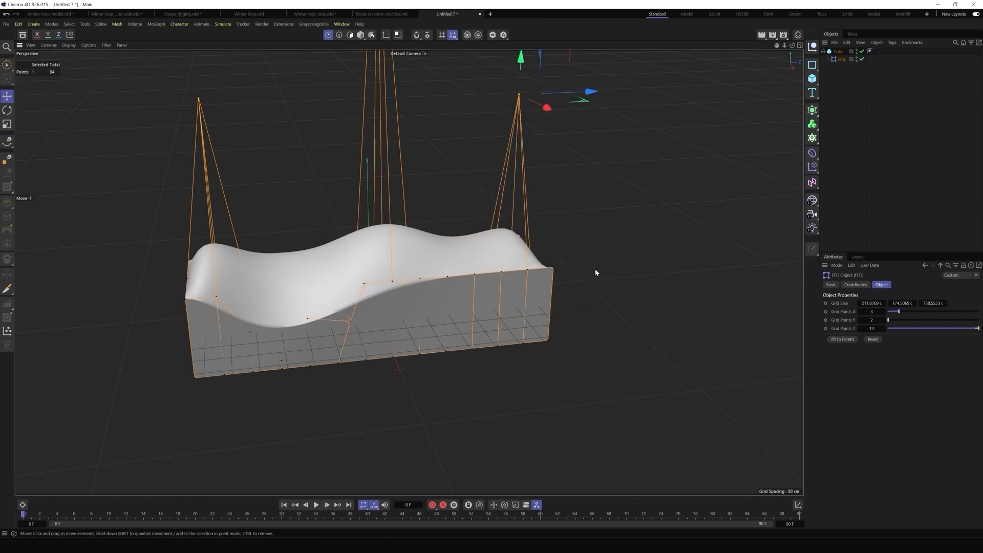
# Examine Winter loop.c4d by scrubbing the walk animation to frame 54 and viewing the whole set outside the scene camera
pyautogui.click(249, 15)
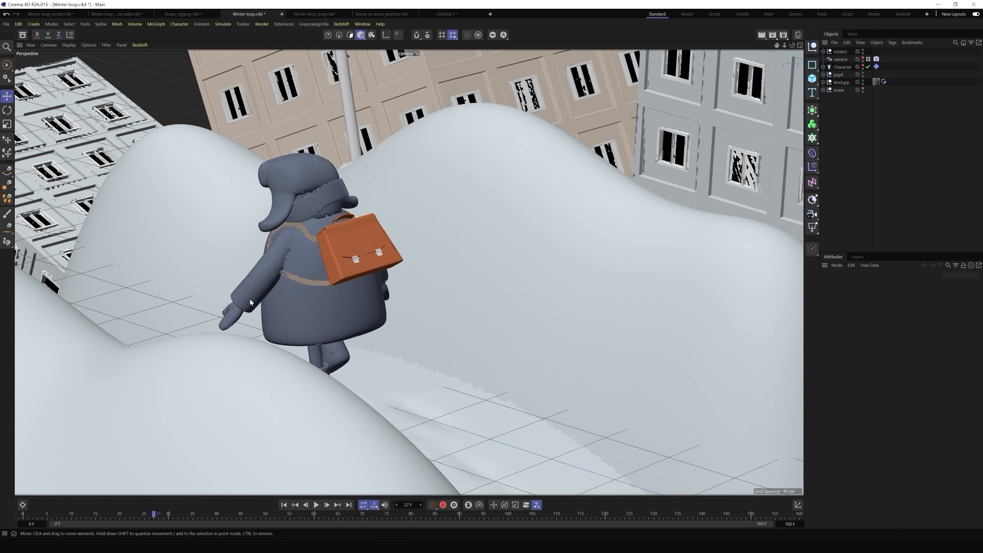
pyautogui.click(31, 515)
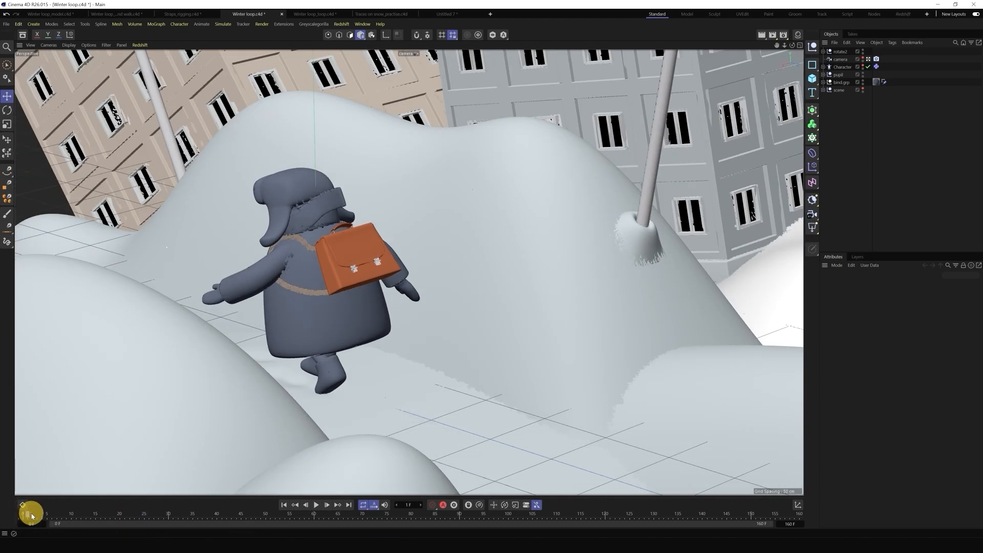
pyautogui.moveTo(34, 516); pyautogui.dragTo(283, 522)
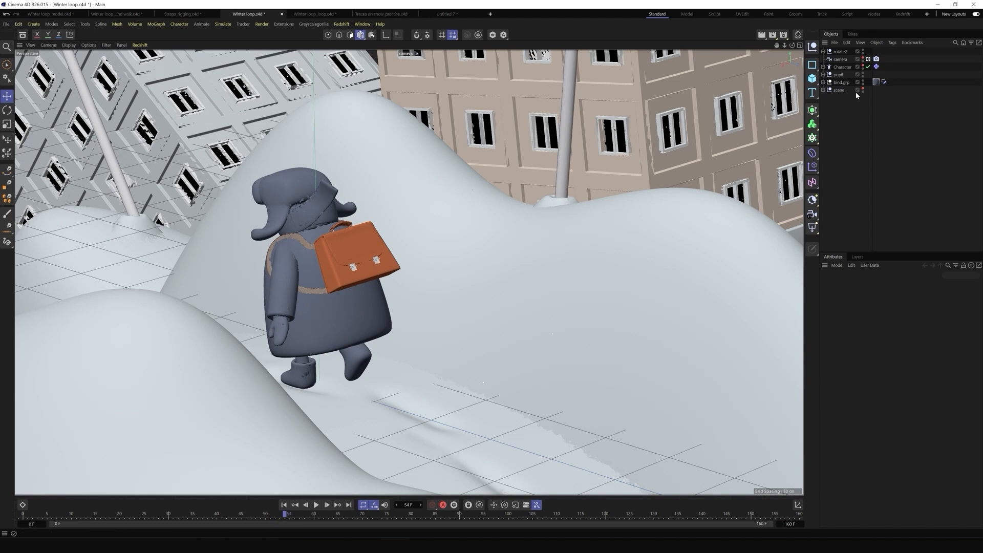
pyautogui.click(869, 60)
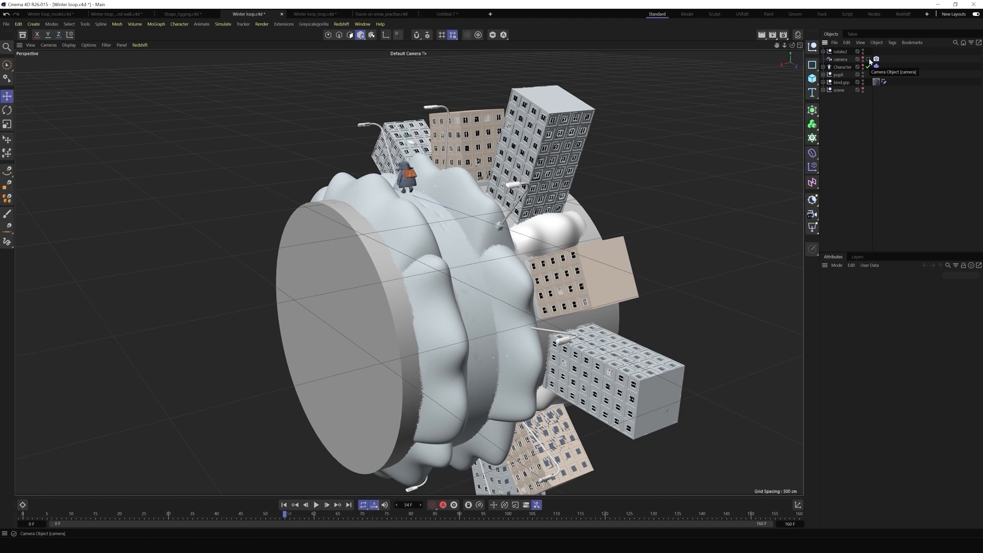
pyautogui.keyDown('alt'); pyautogui.moveTo(494, 263); pyautogui.dragTo(523, 244); pyautogui.keyUp('alt')
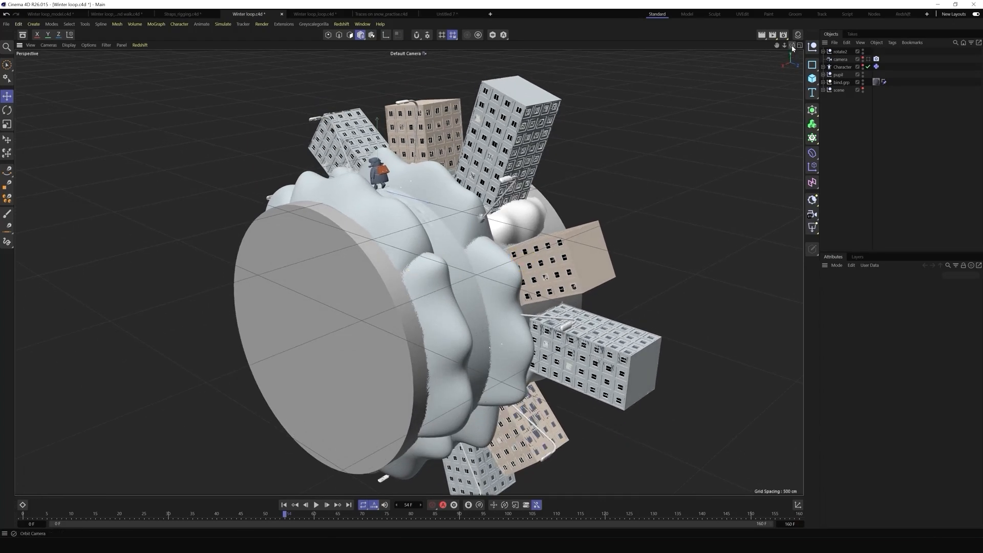
pyautogui.moveTo(792, 48); pyautogui.dragTo(483, 272)
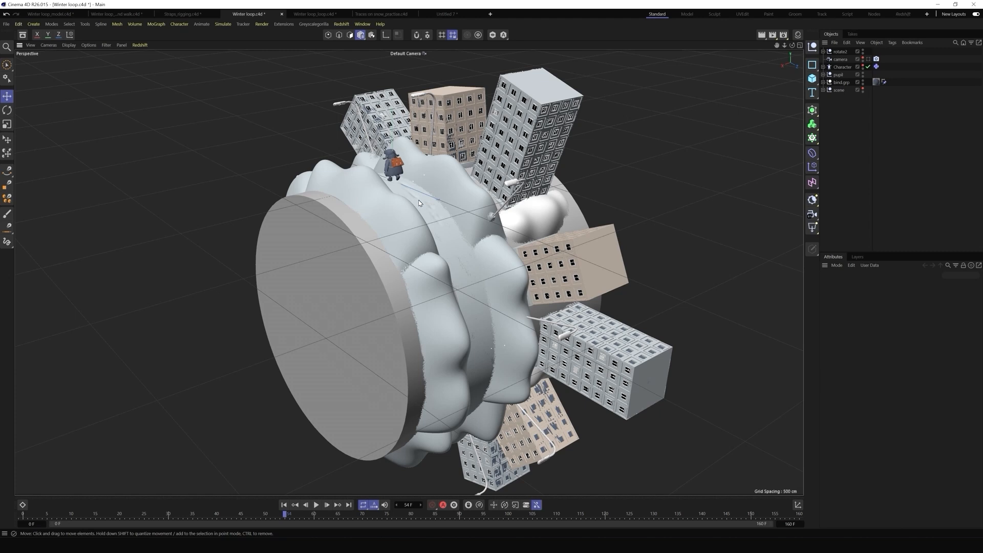
# In Winter loop_loop.c4d, group the snow, buildings and lamp nulls under one new null
pyautogui.click(316, 14)
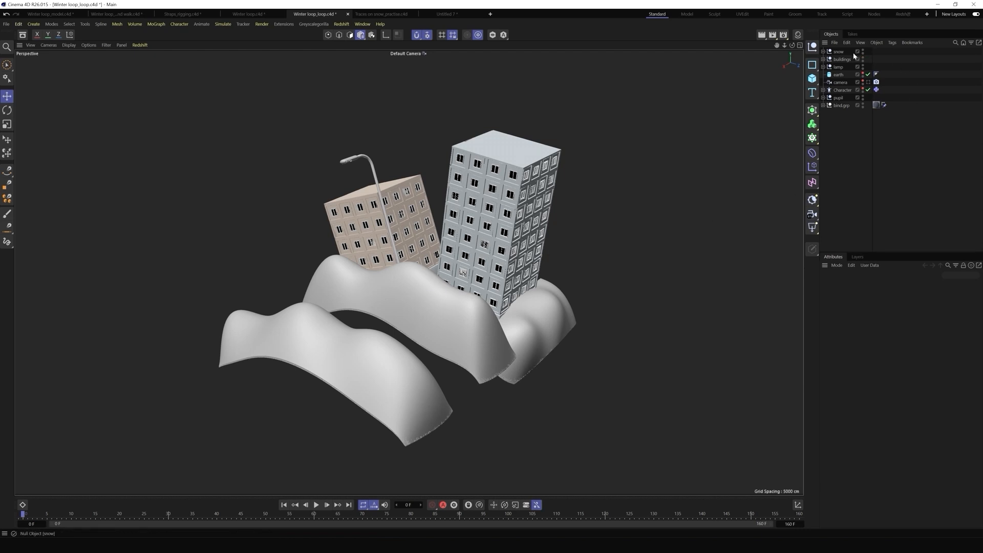
pyautogui.click(838, 52)
pyautogui.keyDown('shift'); pyautogui.click(841, 67); pyautogui.keyUp('shift')
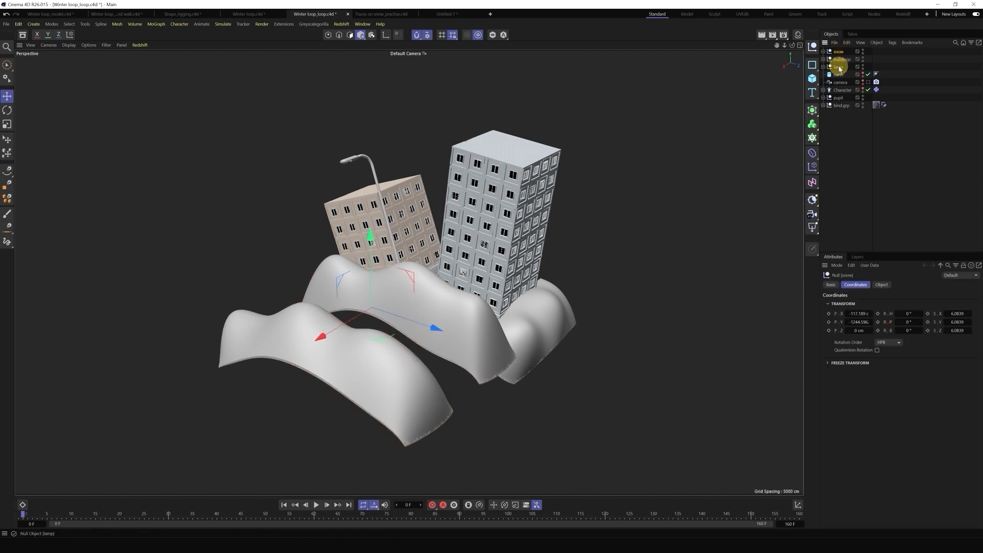
pyautogui.hotkey('alt', 'g')
pyautogui.click(918, 110)
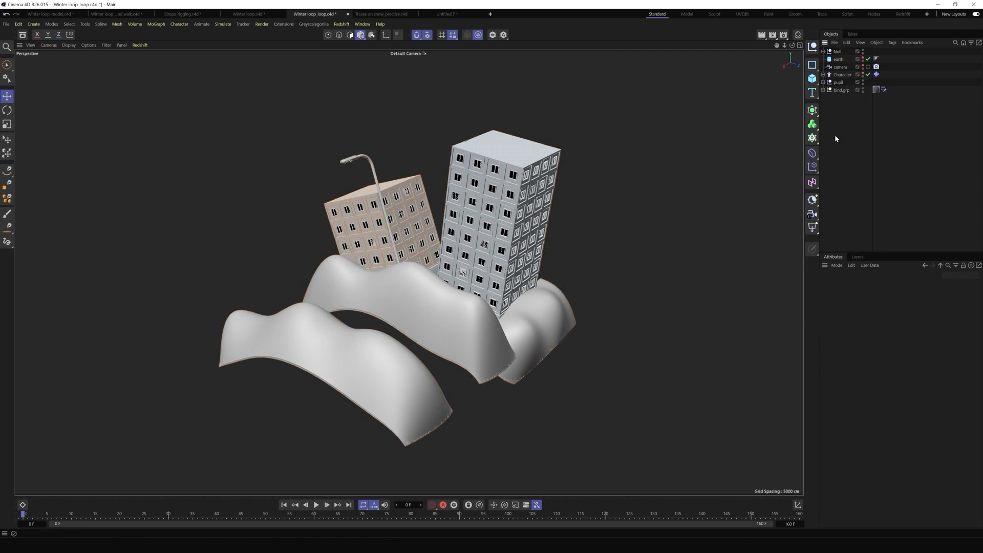
# Add a Cloner with the new Null group as its child and set its mode to Radial
pyautogui.click(814, 138)
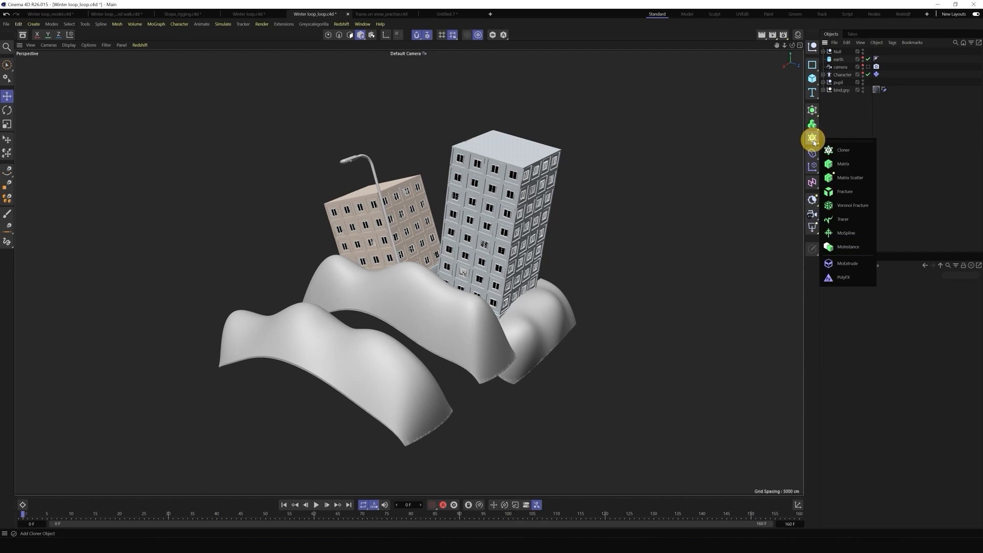
pyautogui.click(840, 149)
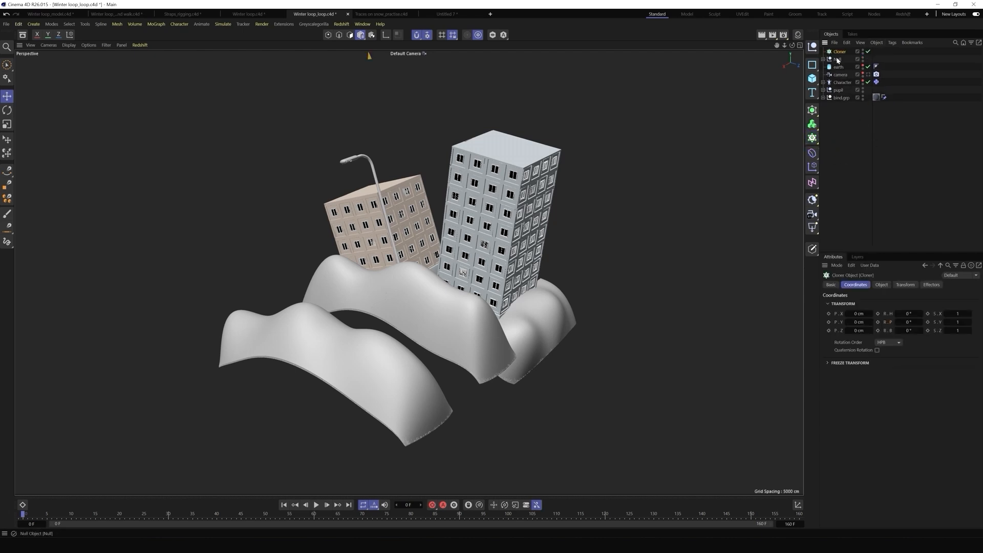
pyautogui.moveTo(839, 60); pyautogui.dragTo(838, 53)
pyautogui.click(838, 52)
pyautogui.click(881, 286)
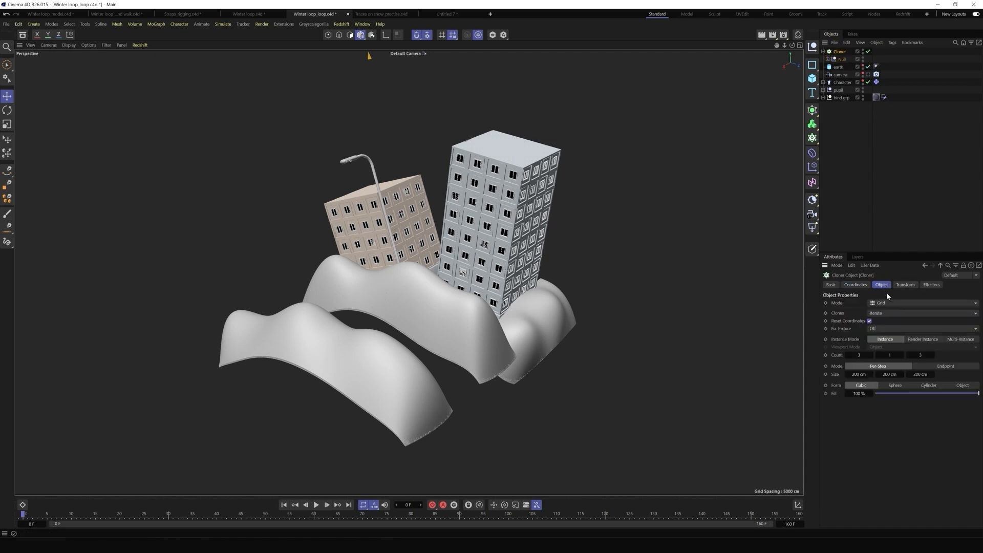
pyautogui.click(886, 305)
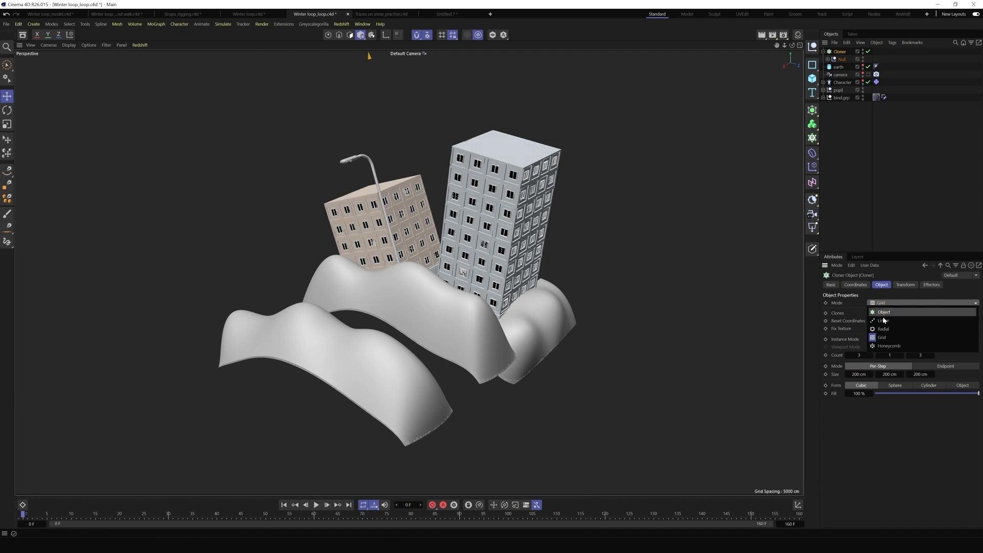
pyautogui.click(883, 332)
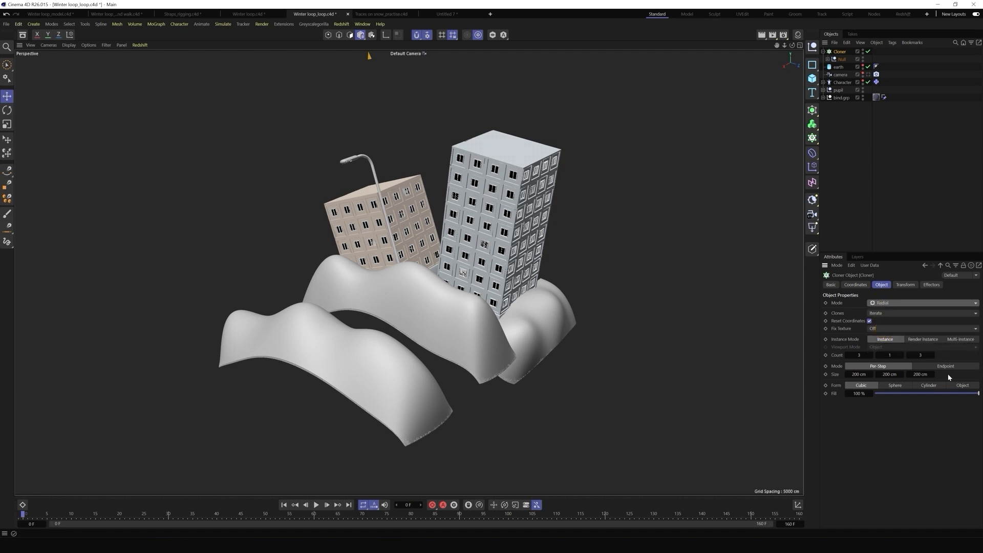
# Set the Cloner's plane to ZY and its radius to 670 cm, and make the earth cylinder visible
pyautogui.moveTo(784, 45); pyautogui.dragTo(496, 264)
pyautogui.moveTo(785, 45); pyautogui.dragTo(488, 268)
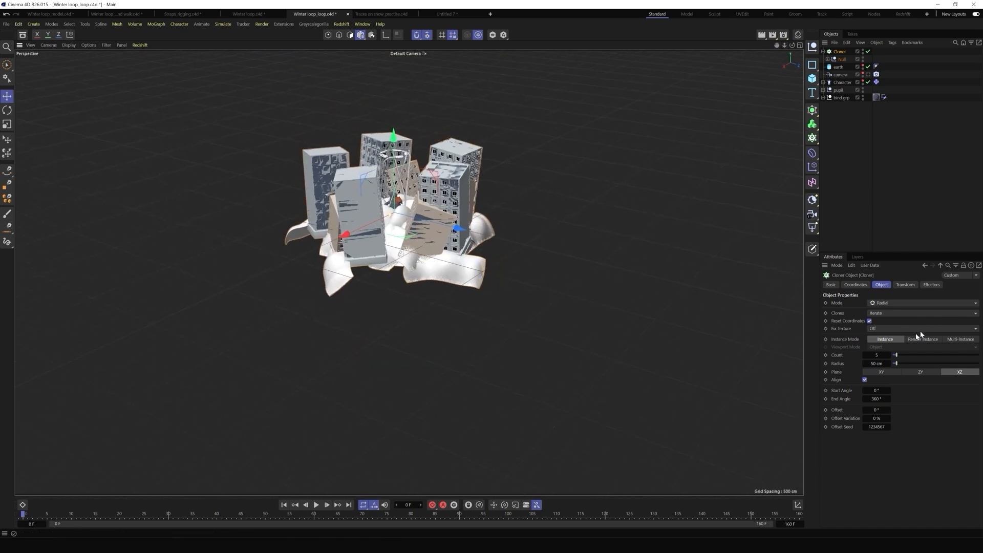
pyautogui.click(921, 372)
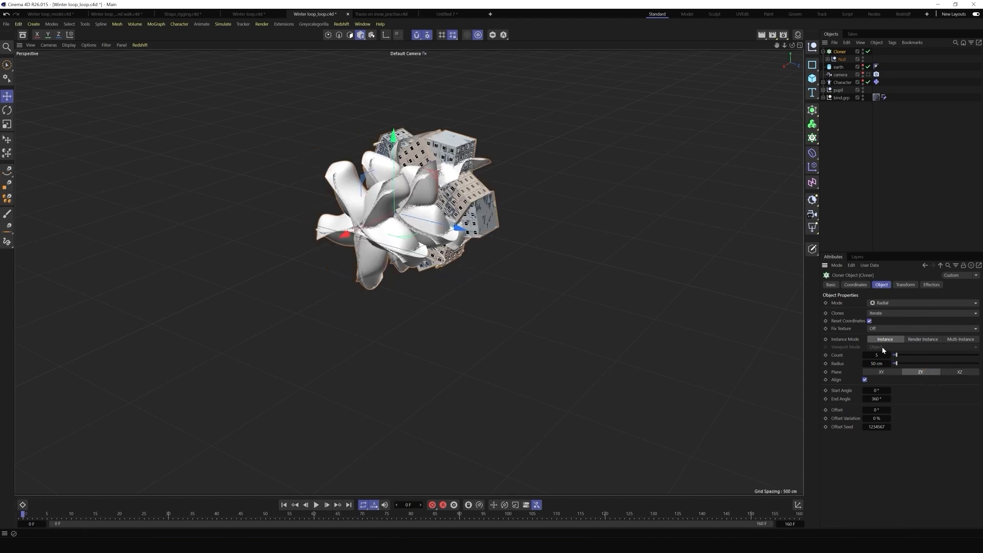
pyautogui.moveTo(896, 364); pyautogui.dragTo(950, 363)
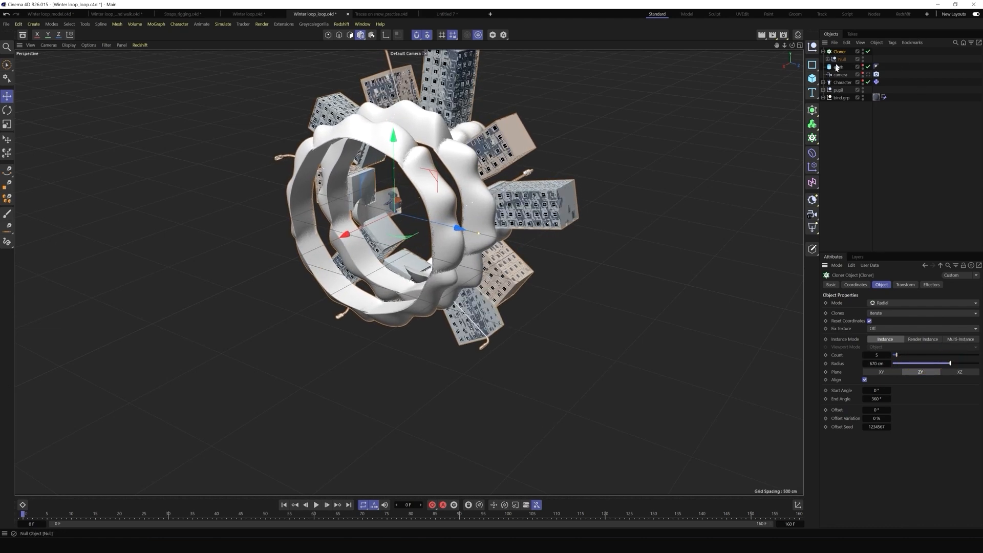
pyautogui.click(862, 67)
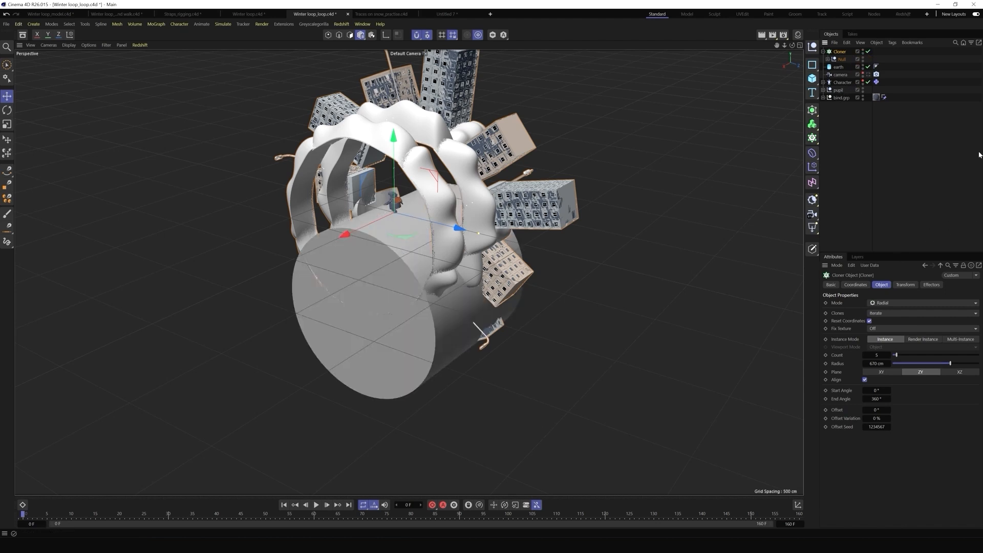
# Move the Cloner down to snap onto the earth cylinder's centre and set its radius to 697 cm
pyautogui.moveTo(400, 147)
pyautogui.mouseDown()
pyautogui.moveTo(397, 191)
pyautogui.moveTo(411, 223)
pyautogui.mouseUp()
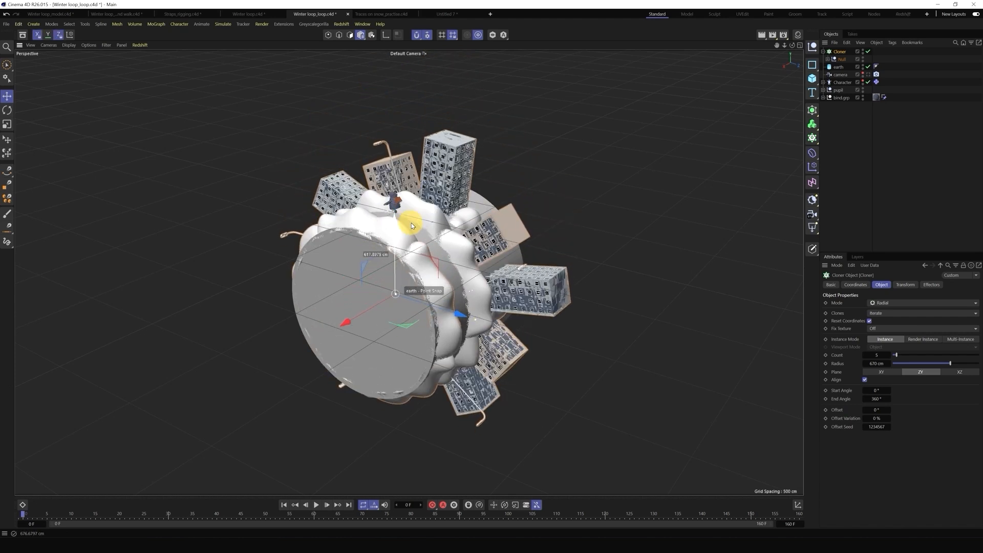
pyautogui.moveTo(355, 324); pyautogui.dragTo(507, 148)
pyautogui.scroll(3, 542, 160)
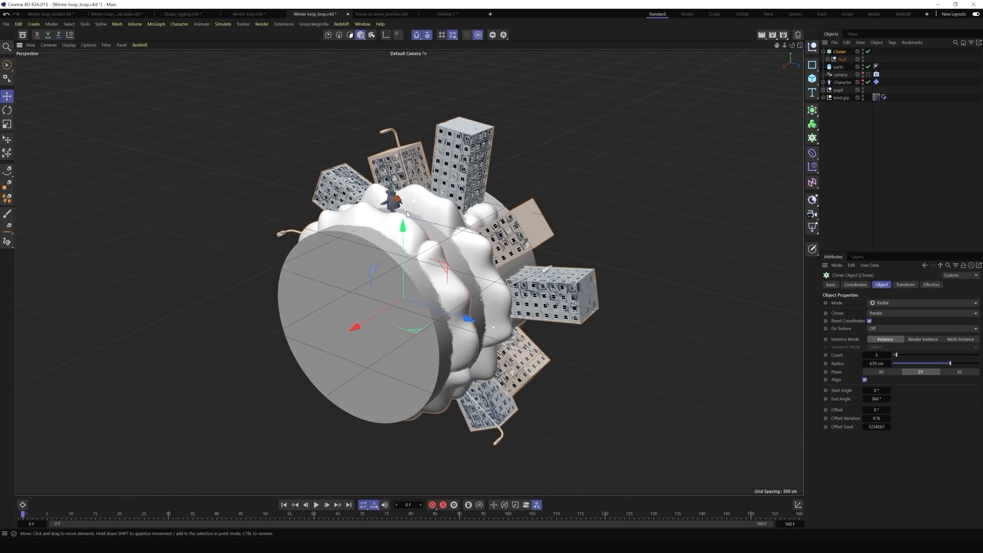
pyautogui.moveTo(795, 47); pyautogui.dragTo(840, 70)
pyautogui.moveTo(951, 365); pyautogui.dragTo(953, 365)
pyautogui.click(844, 53)
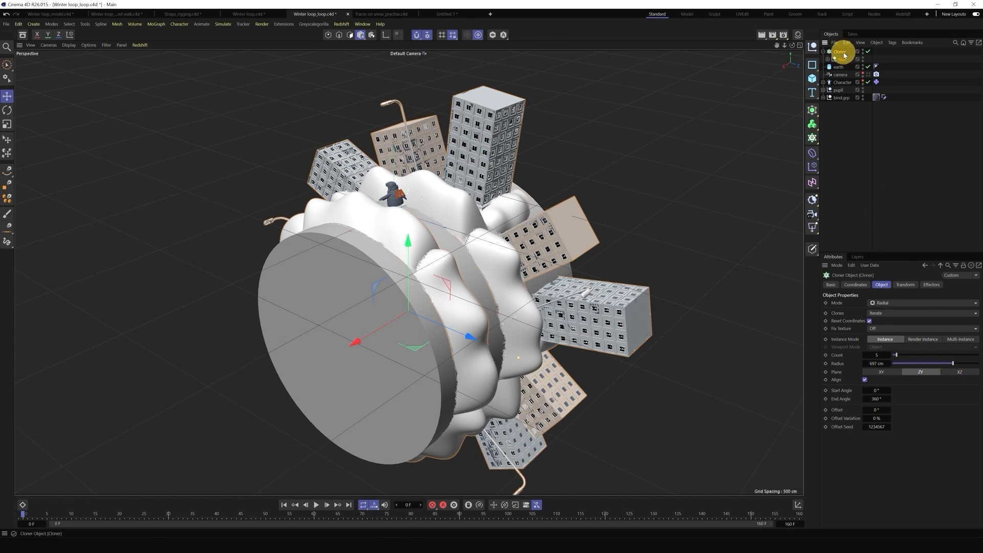
# Fine-tune the Cloner's vertical position in the Right view so the ring of clones centres on the earth cylinder
pyautogui.click(800, 45)
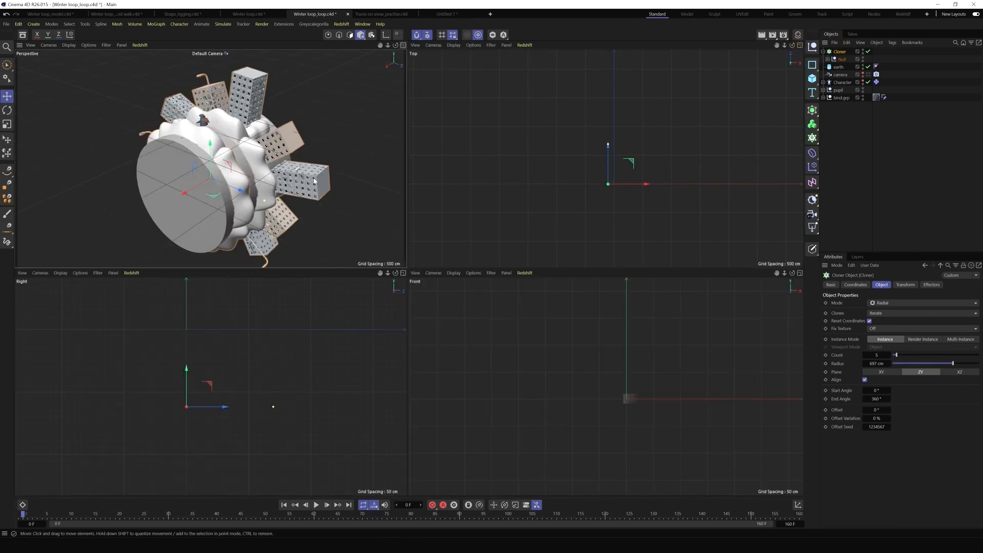
pyautogui.middleClick(361, 350)
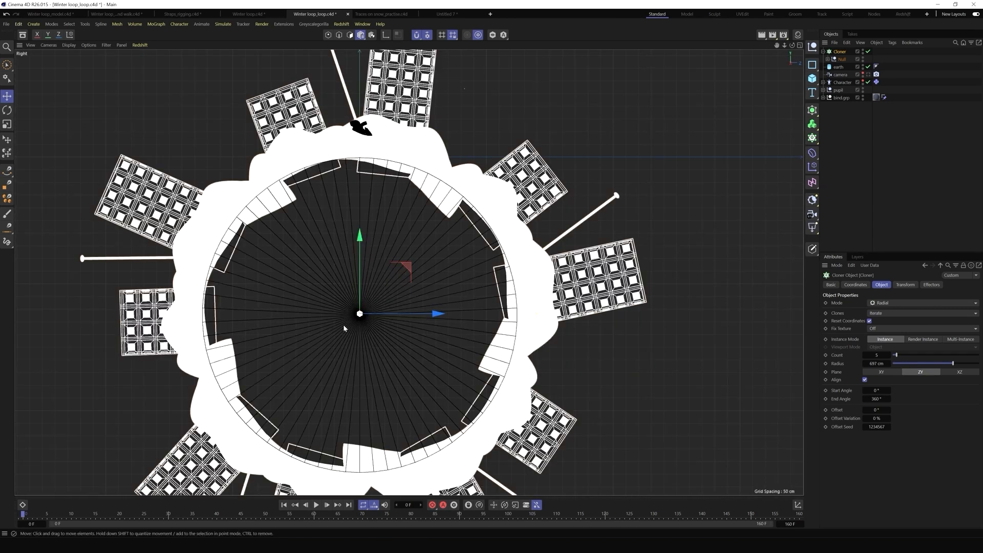
pyautogui.click(418, 37)
pyautogui.click(418, 35)
pyautogui.moveTo(360, 239); pyautogui.dragTo(361, 240)
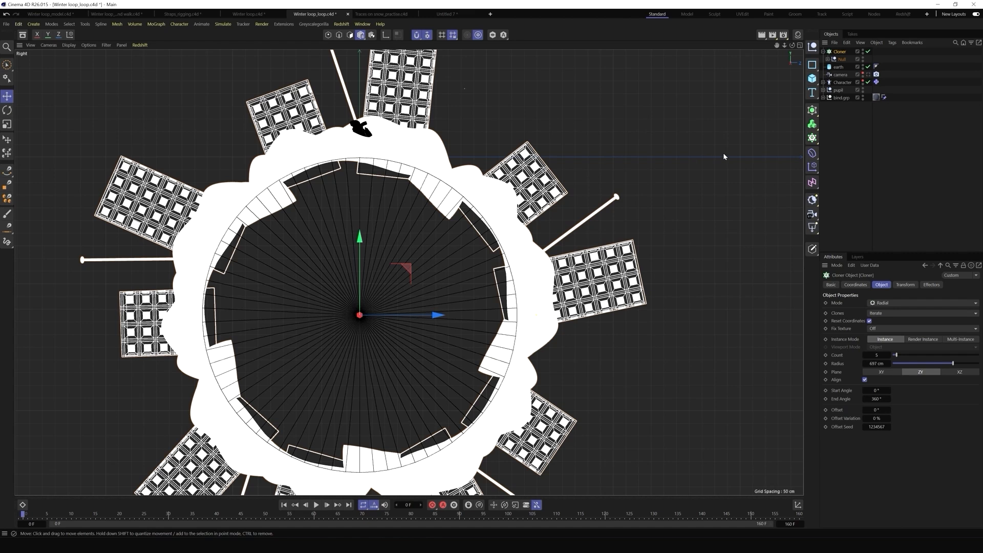
# Add a new null and move it down to the centre of the earth cylinder
pyautogui.click(813, 48)
pyautogui.moveTo(360, 107); pyautogui.dragTo(361, 238)
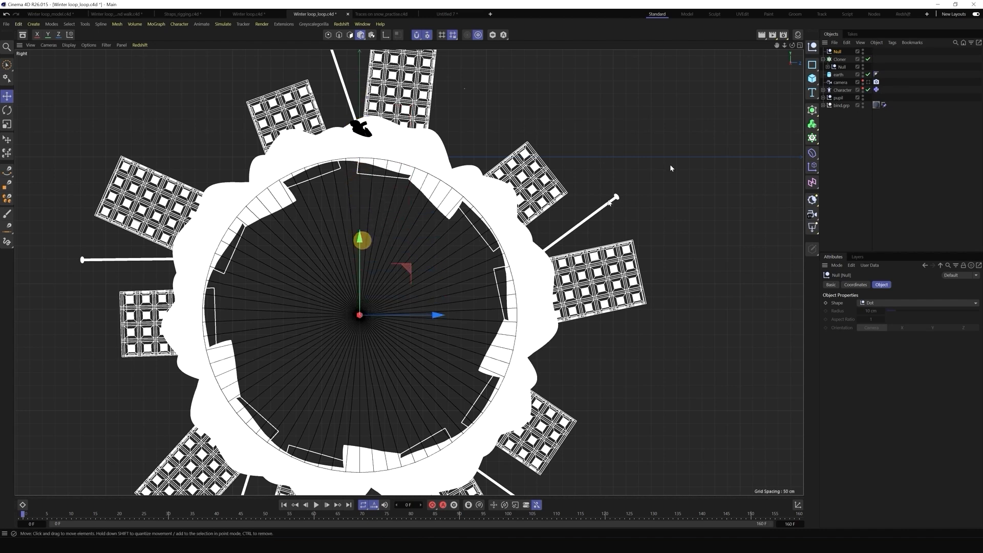
pyautogui.click(800, 46)
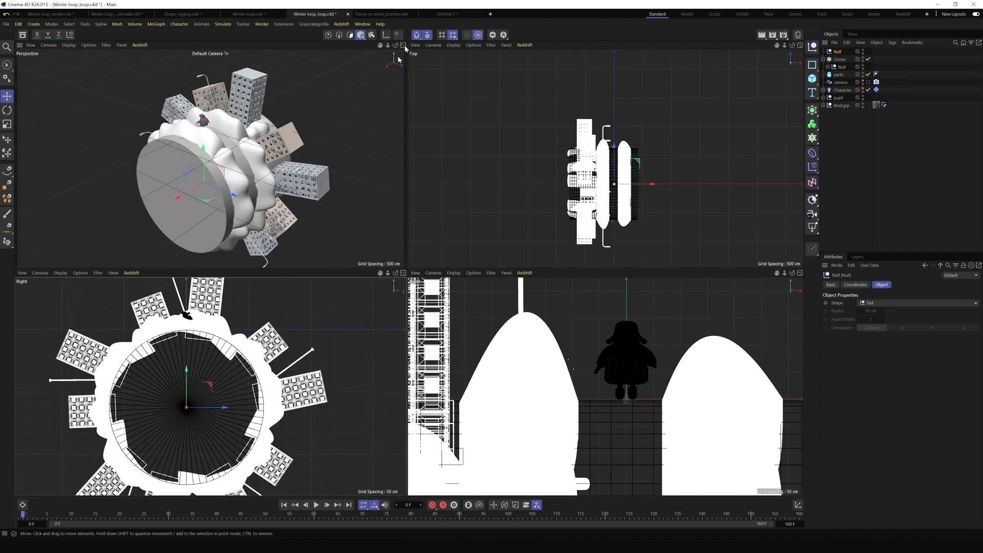
pyautogui.click(403, 46)
pyautogui.moveTo(792, 45)
pyautogui.mouseDown()
pyautogui.moveTo(717, 47)
pyautogui.moveTo(614, 77)
pyautogui.mouseUp()
pyautogui.moveTo(499, 266); pyautogui.dragTo(476, 246)
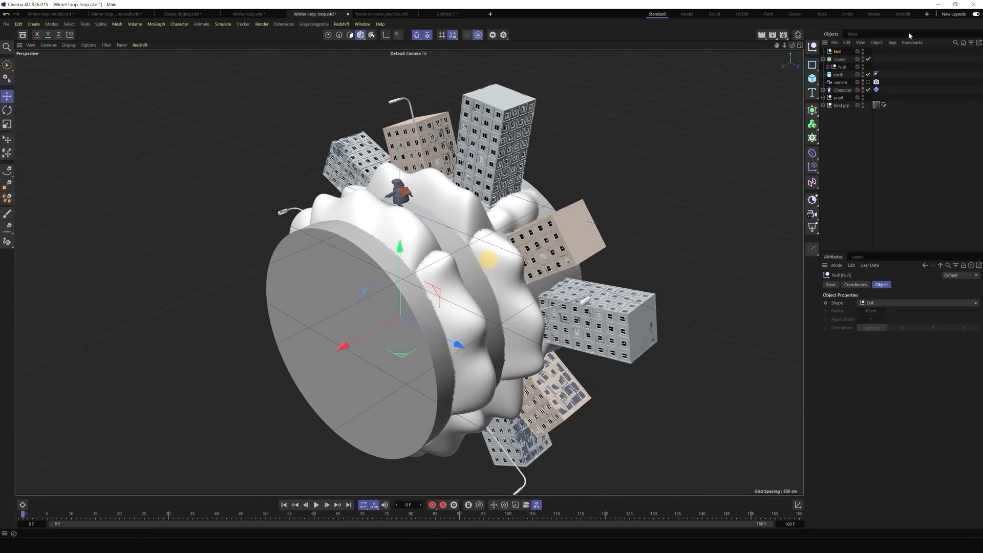
# Make the Cloner and the earth cylinder children of the new null
pyautogui.click(843, 59)
pyautogui.moveTo(839, 75)
pyautogui.mouseDown()
pyautogui.moveTo(840, 52)
pyautogui.moveTo(831, 60)
pyautogui.mouseUp()
pyautogui.click(828, 66)
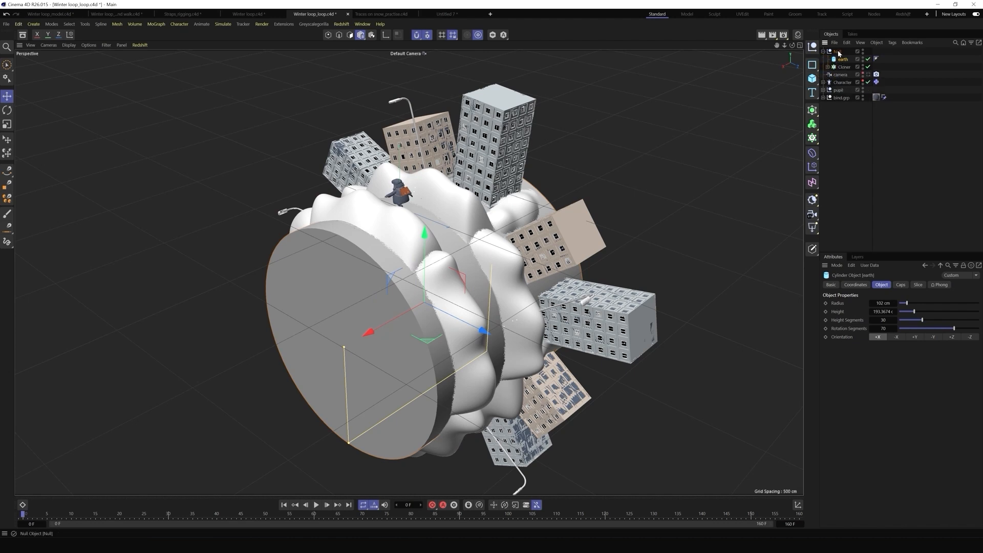
# Rename the null that holds the earth and Cloner as Rotation
pyautogui.click(838, 52)
pyautogui.doubleClick(838, 51)
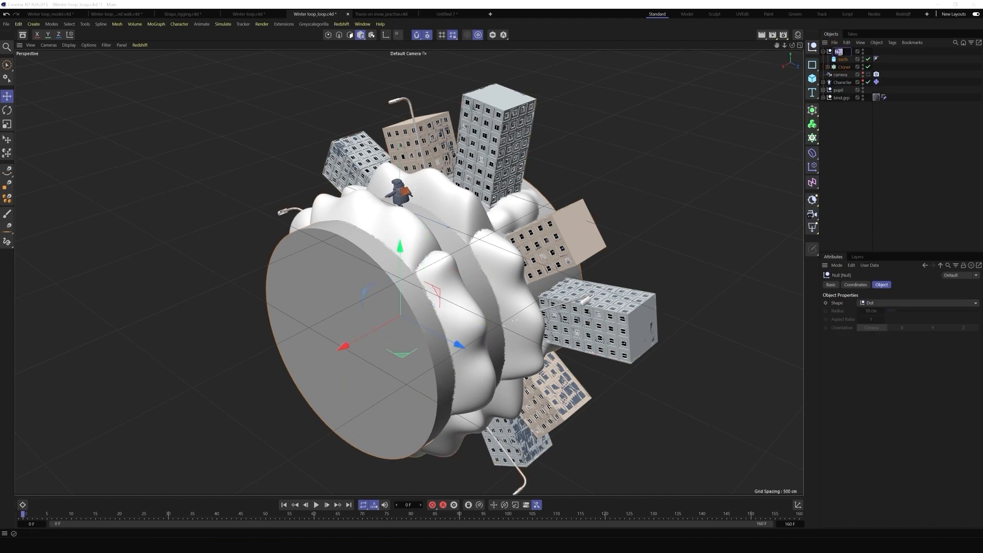
pyautogui.write('Ro')
pyautogui.write('tate')
pyautogui.press('BackSpace')
pyautogui.press('BackSpace')
pyautogui.press('BackSpace')
pyautogui.press('BackSpace')
pyautogui.press('BackSpace')
pyautogui.press('BackSpace')
pyautogui.click(893, 135)
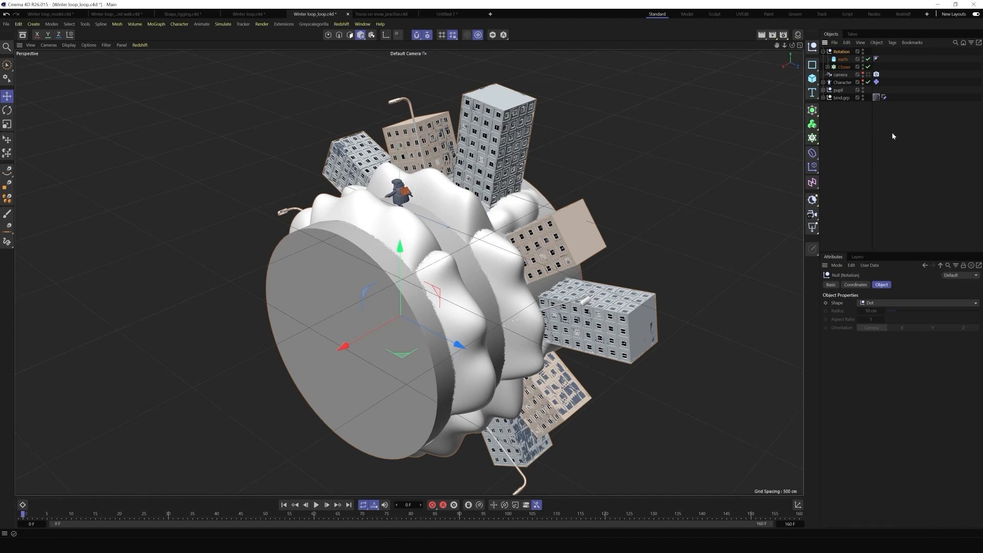
pyautogui.moveTo(792, 46); pyautogui.dragTo(480, 272)
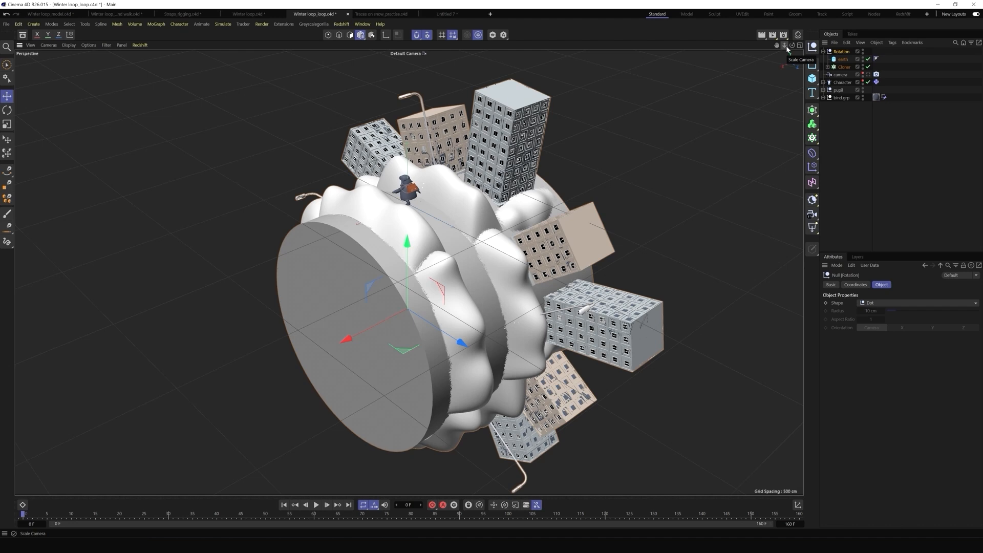
# Open the timeline's Dope Sheet, list all animated objects and scrub the character's walk keys to frame 31
pyautogui.click(835, 67)
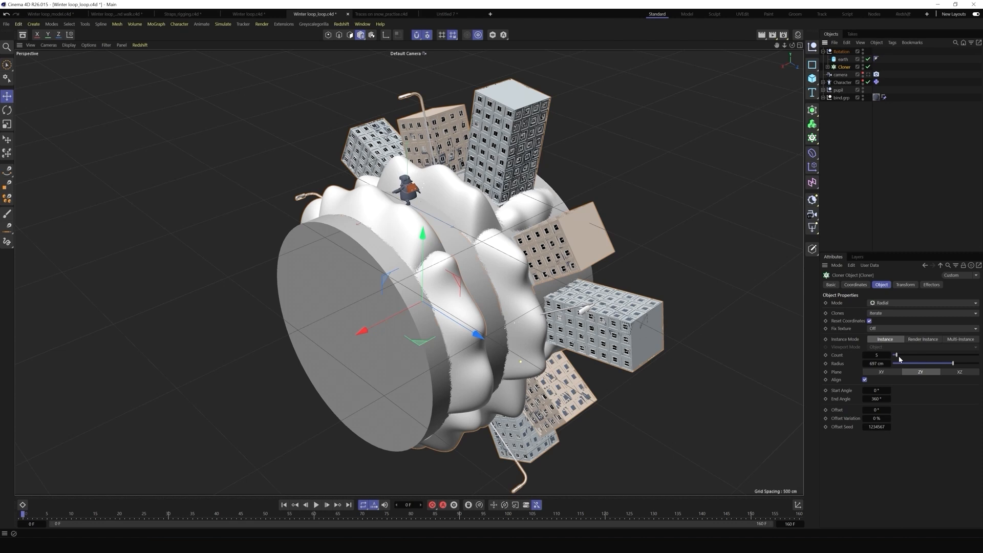
pyautogui.hotkey('shift', 'F3')
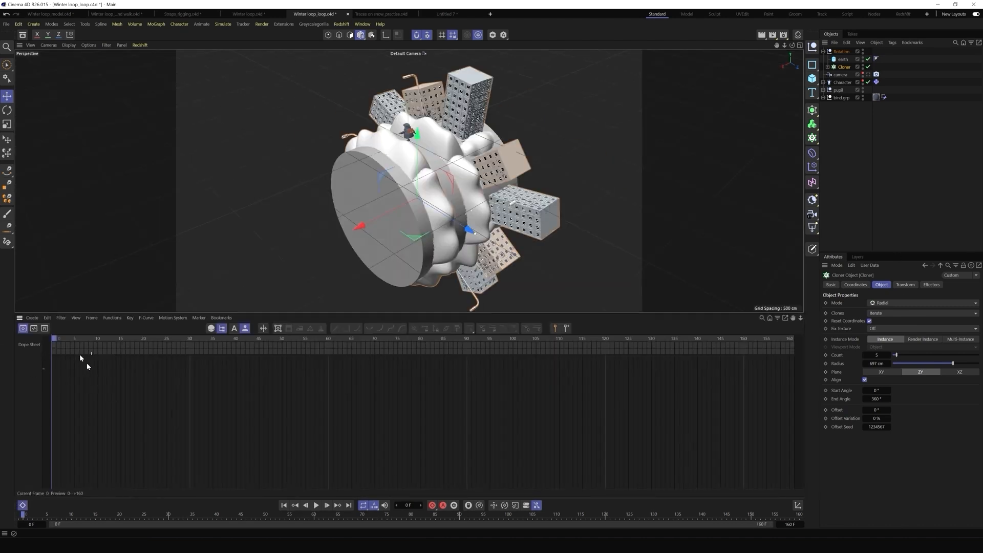
pyautogui.click(76, 318)
pyautogui.click(97, 424)
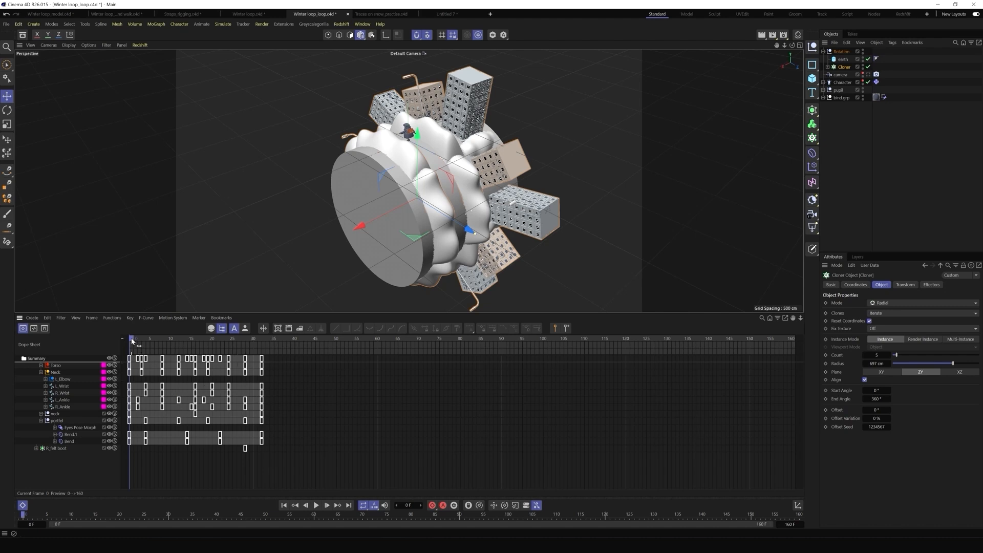
pyautogui.moveTo(131, 342); pyautogui.dragTo(150, 364)
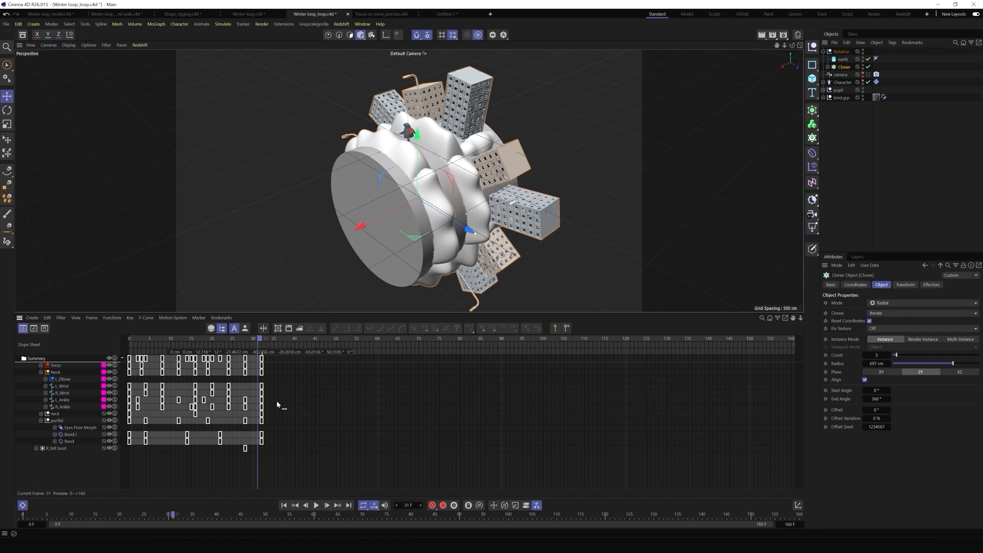
# Set a keyframe on the Rotation null's R.P value of 0° at frame 0
pyautogui.click(284, 506)
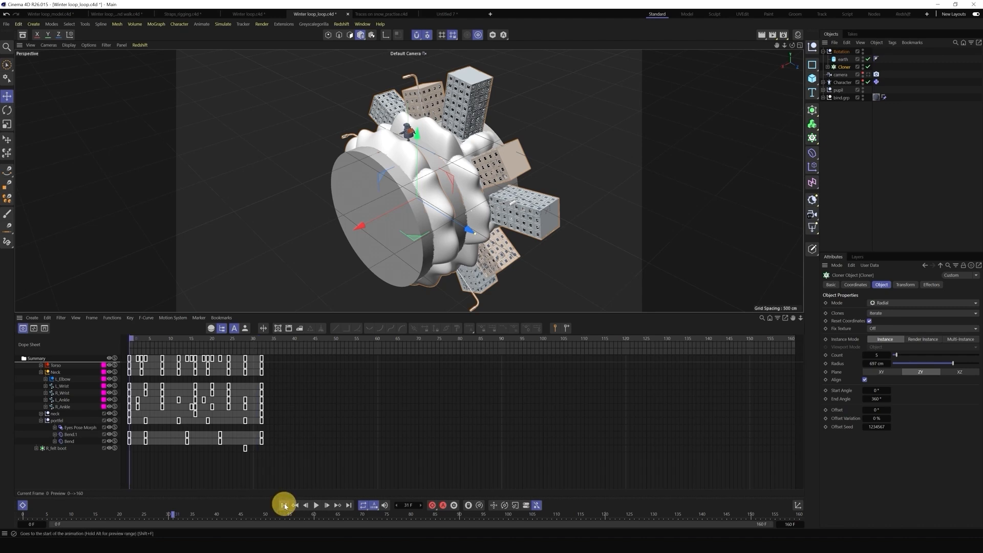
pyautogui.click(843, 53)
pyautogui.click(861, 285)
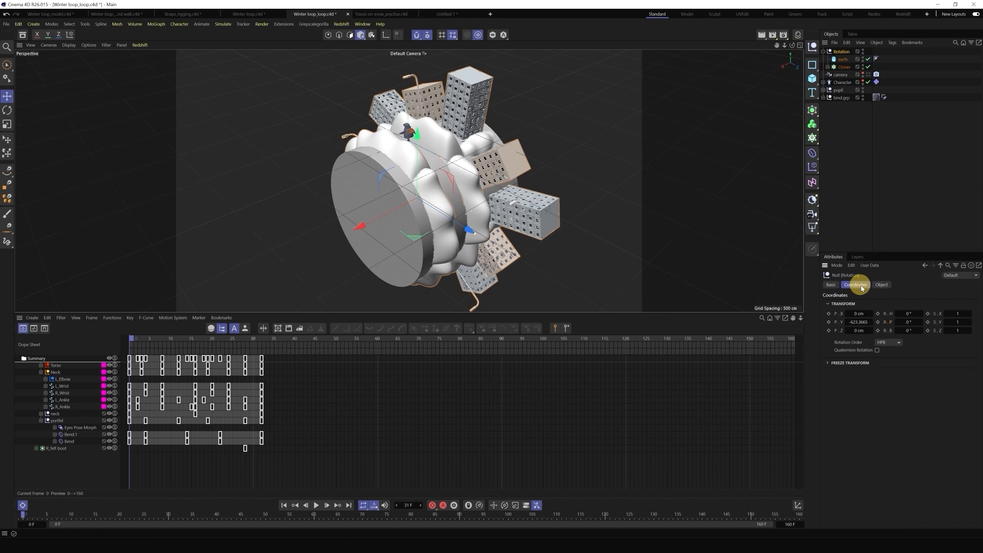
pyautogui.click(878, 323)
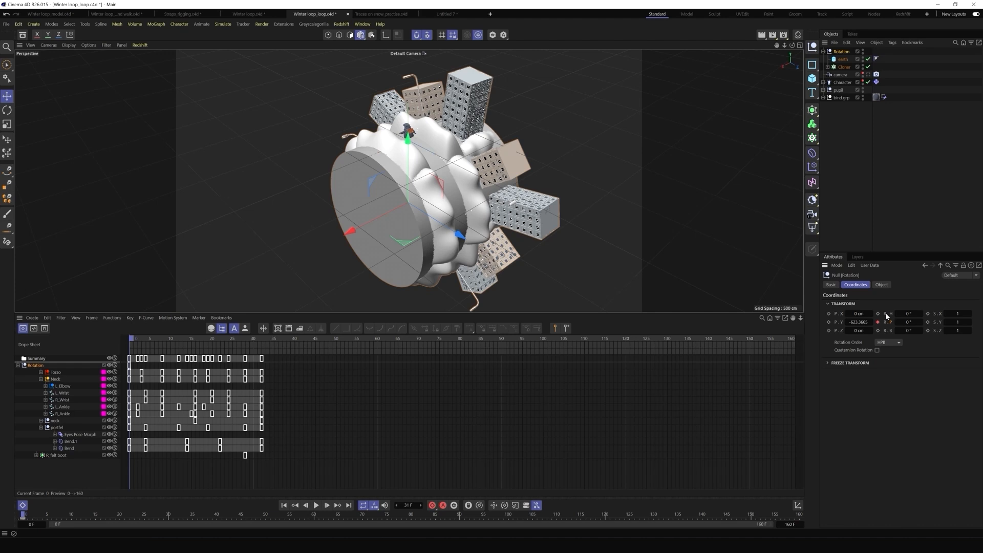
# At frame 128, set the Rotation null's R.P to -72° and keyframe it
pyautogui.click(408, 506)
pyautogui.write('128')
pyautogui.press('Return')
pyautogui.click(906, 322)
pyautogui.click(909, 322)
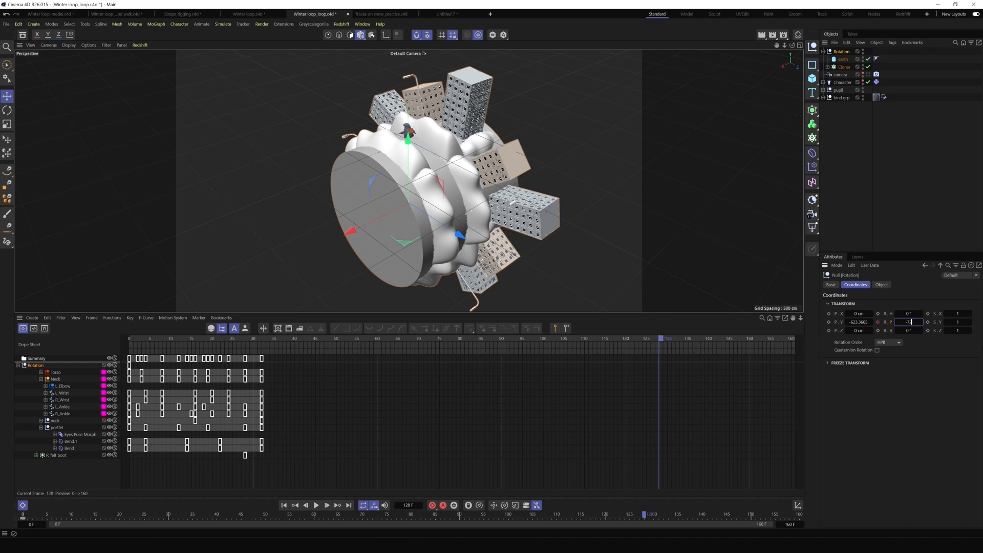
pyautogui.write('-72')
pyautogui.press('Return')
pyautogui.click(878, 322)
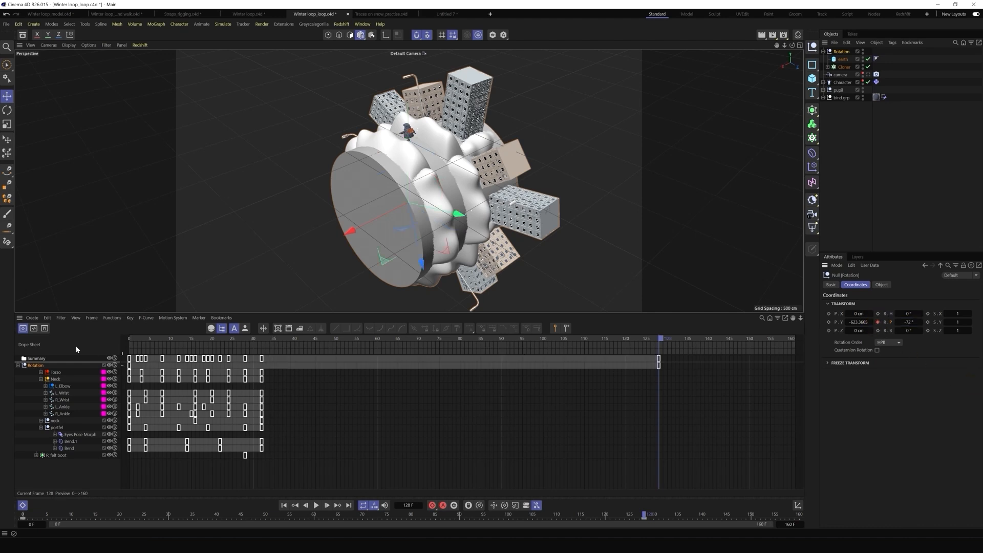
# In F-Curve mode, select both rotation keys of the Rotation null and make their interpolation Linear
pyautogui.click(33, 328)
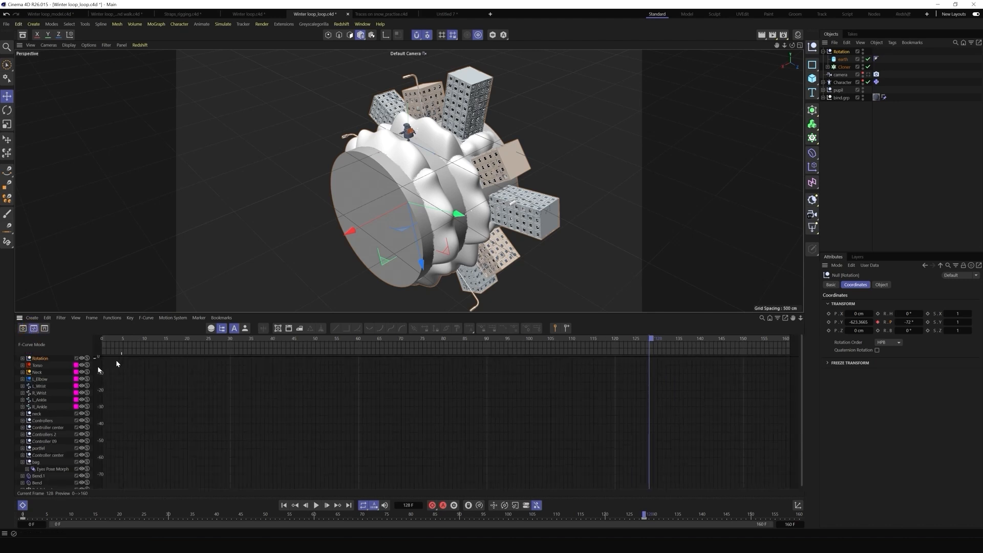
pyautogui.click(45, 360)
pyautogui.moveTo(692, 439); pyautogui.dragTo(615, 483)
pyautogui.keyDown('shift'); pyautogui.moveTo(169, 403); pyautogui.dragTo(92, 346); pyautogui.keyUp('shift')
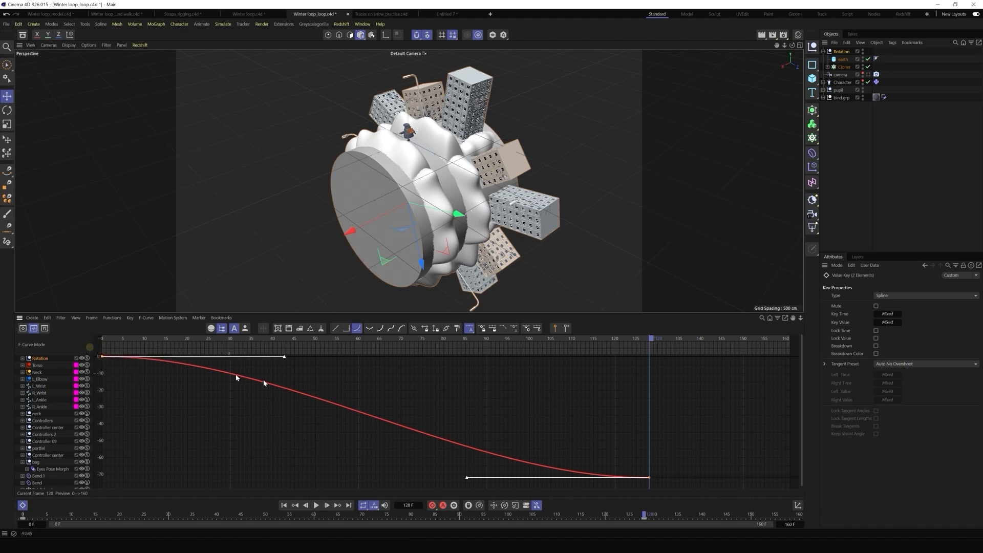
pyautogui.click(335, 328)
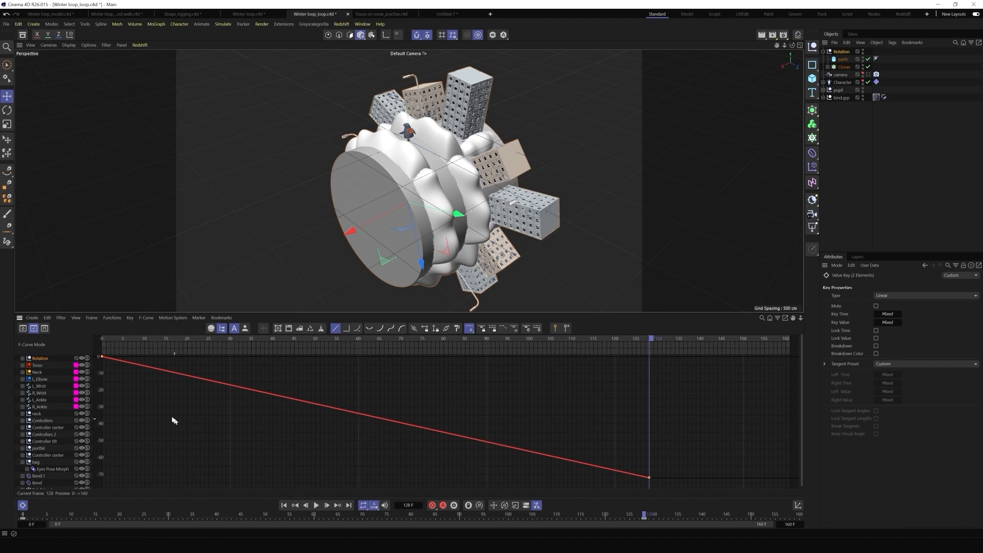
# Preview the earth's rotation by scrubbing the timeline, and play the walk animation from frame 0 through the scene camera
pyautogui.moveTo(651, 340); pyautogui.dragTo(108, 342)
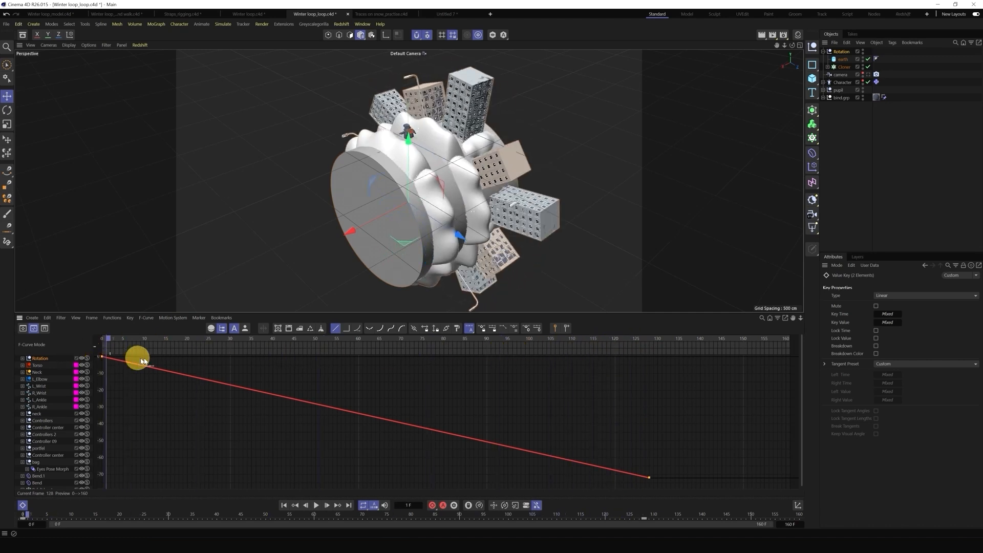
pyautogui.click(447, 361)
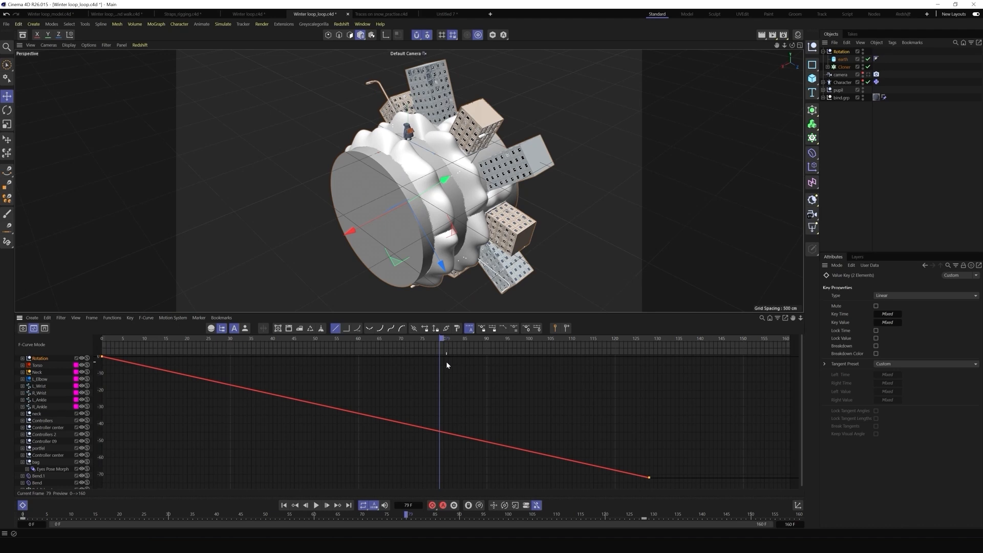
pyautogui.click(23, 328)
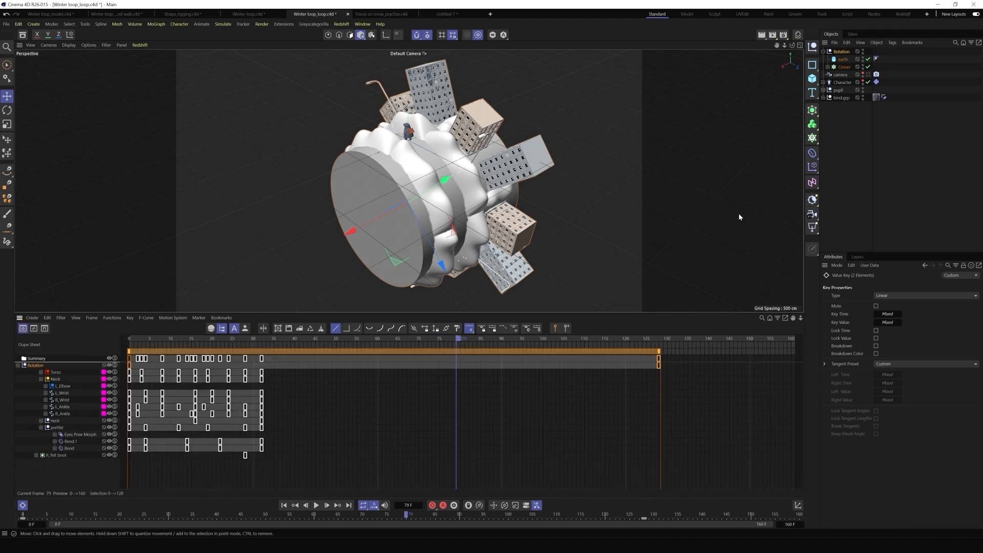
pyautogui.click(870, 74)
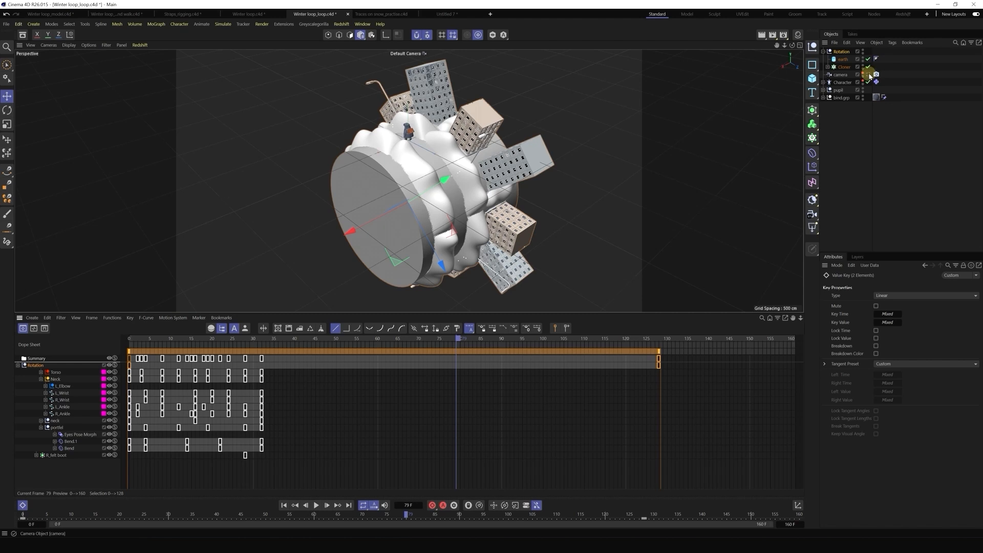
pyautogui.click(285, 505)
pyautogui.click(317, 506)
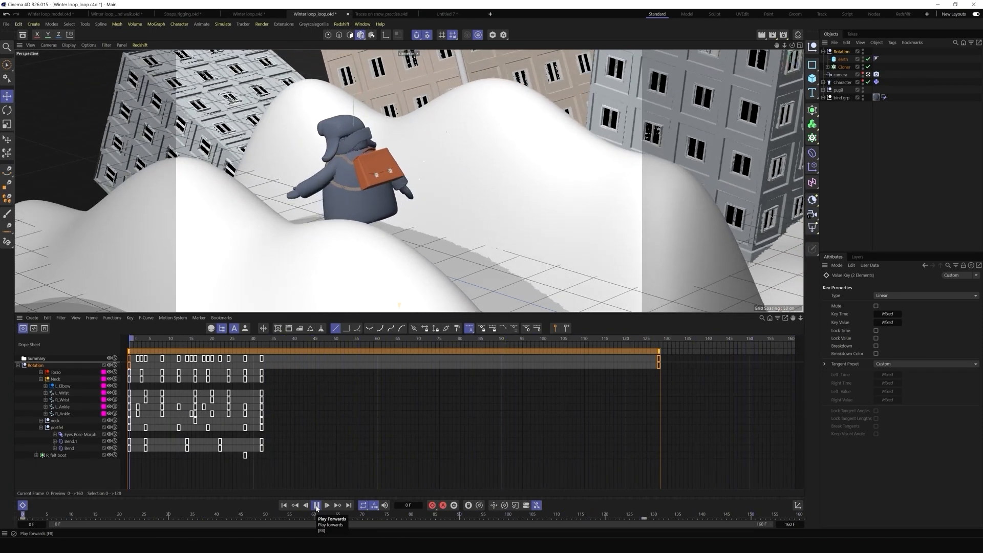
pyautogui.click(315, 507)
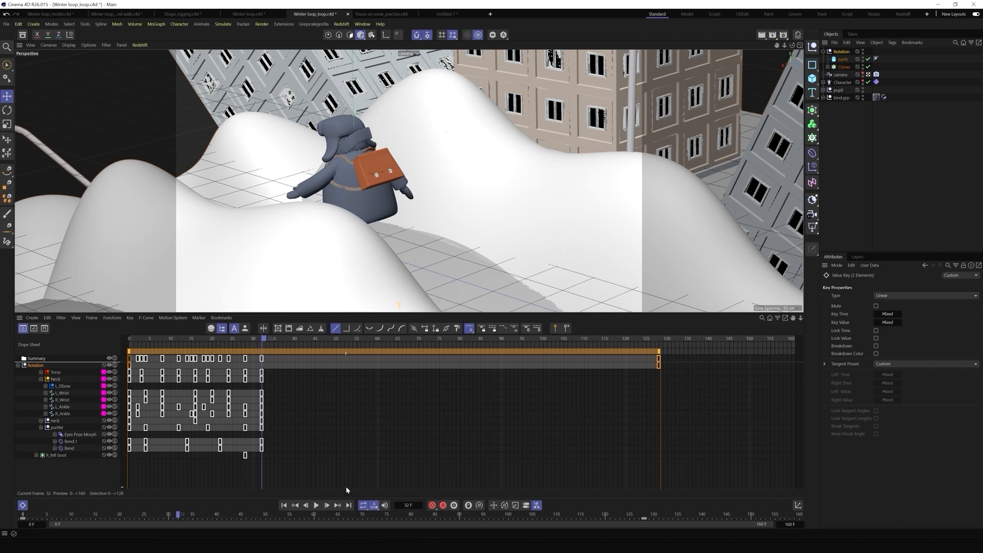
pyautogui.click(283, 505)
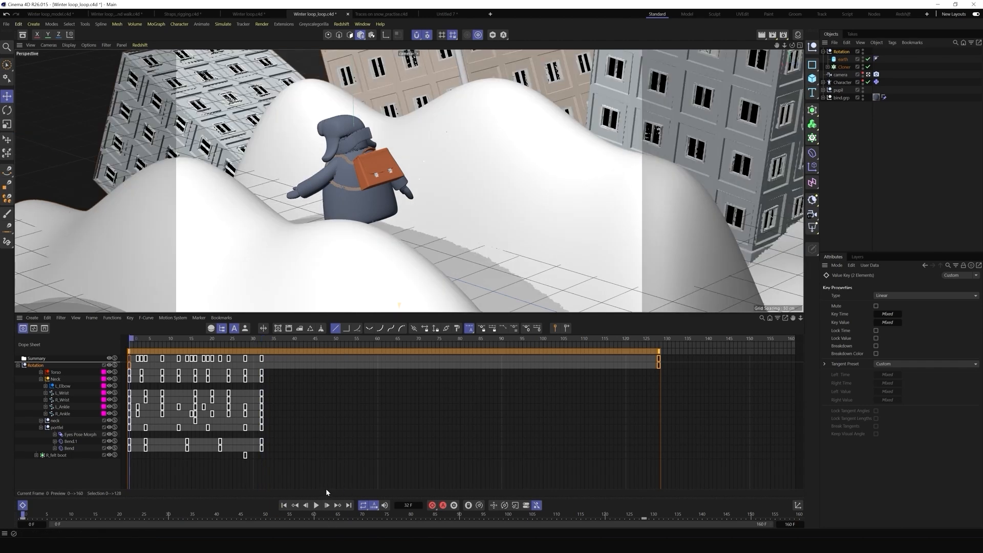
# Switch to Traces on snow_practise.c4d and examine the character standing on the curved snow strip from closer and farther away
pyautogui.click(380, 14)
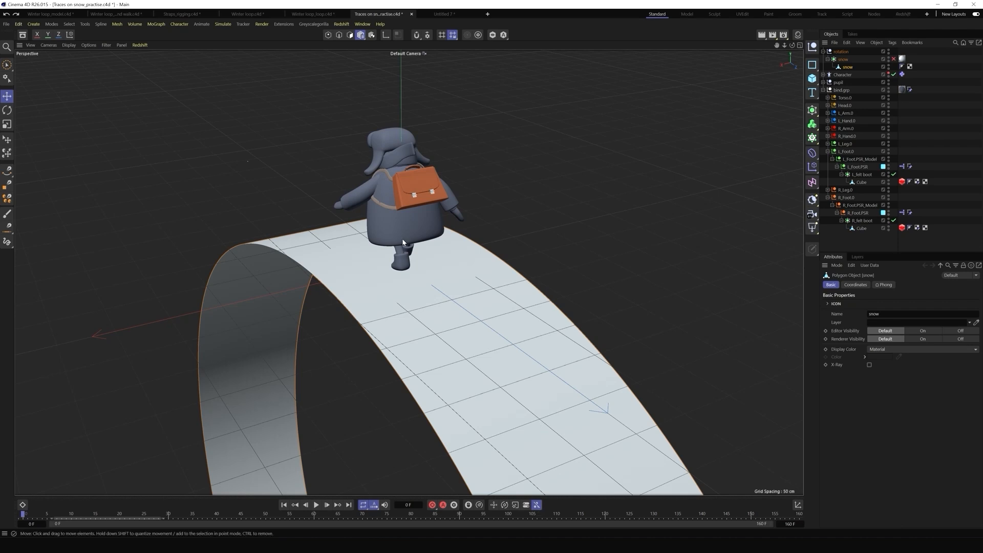
pyautogui.keyDown('alt'); pyautogui.moveTo(500, 183); pyautogui.dragTo(312, 180, button='right'); pyautogui.keyUp('alt')
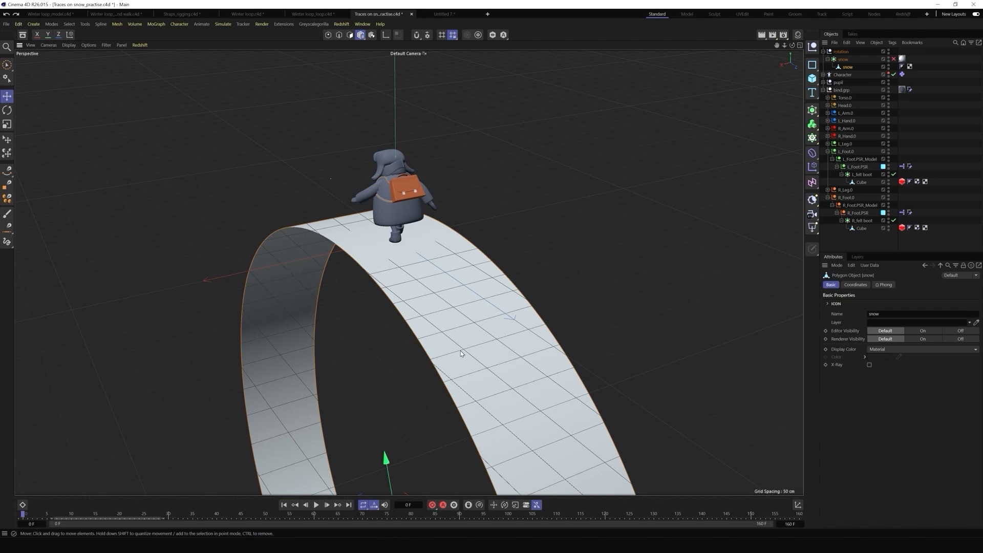
pyautogui.keyDown('alt'); pyautogui.moveTo(352, 201); pyautogui.dragTo(425, 224, button='right'); pyautogui.keyUp('alt')
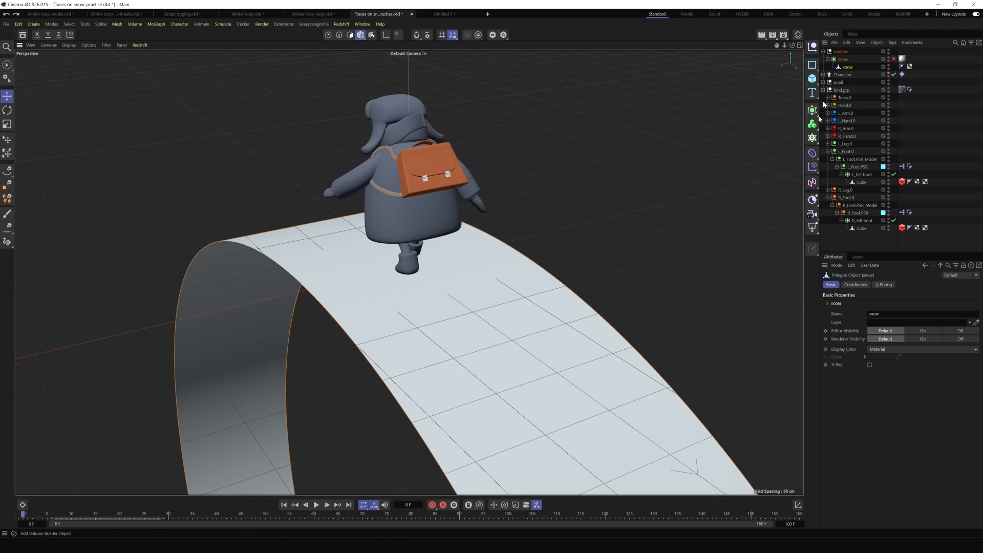
# Examine the snow object's polygon density with Gouraud Shading (Lines), and restore plain Gouraud Shading
pyautogui.click(846, 67)
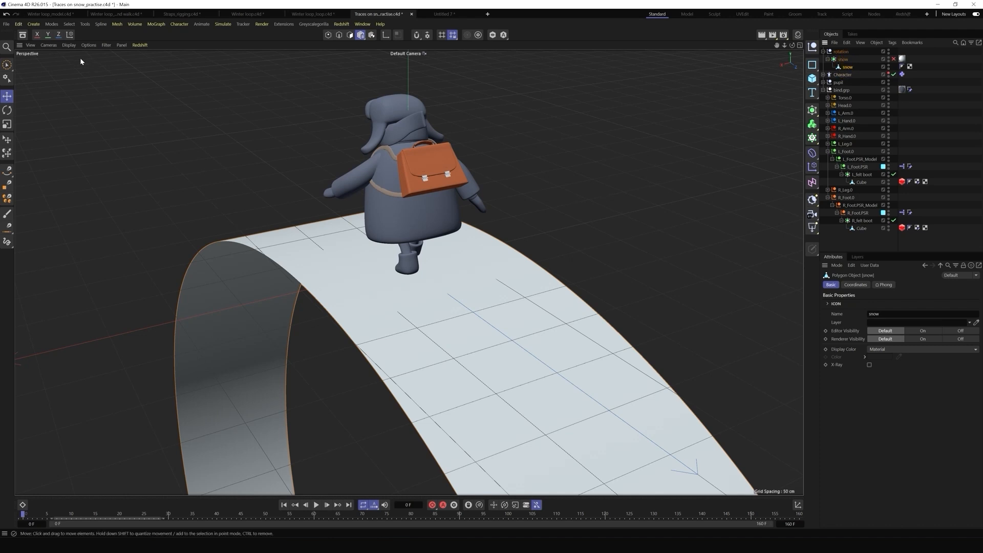
pyautogui.click(70, 45)
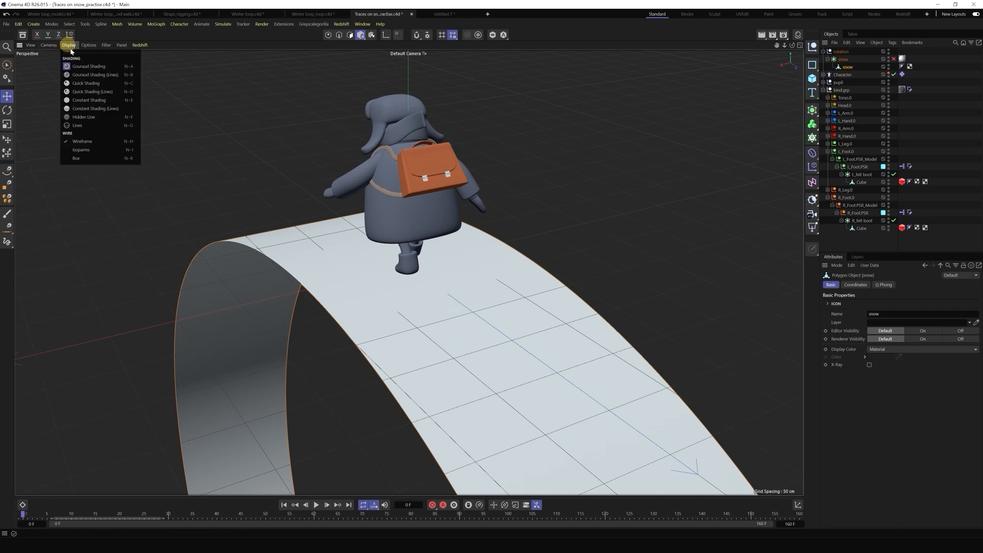
pyautogui.click(84, 75)
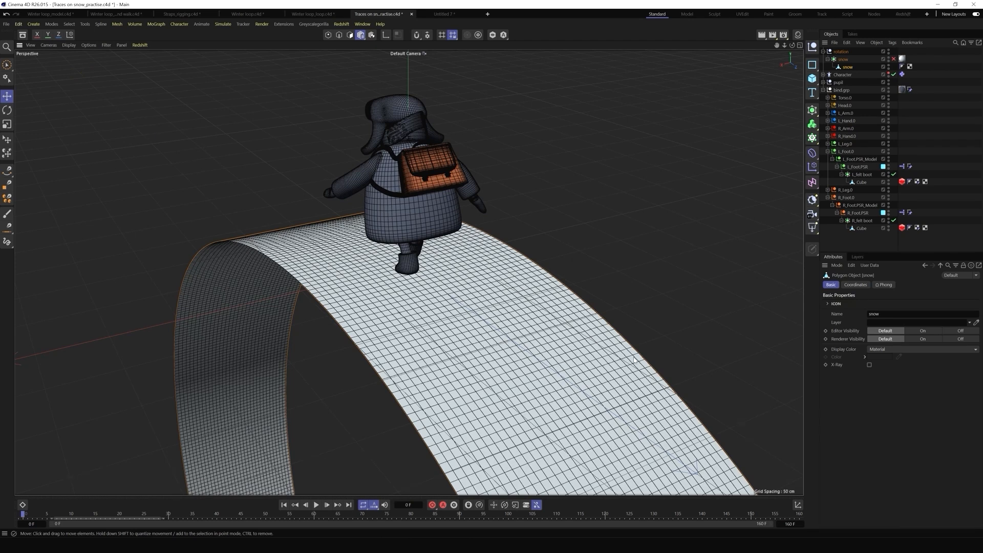
pyautogui.click(69, 45)
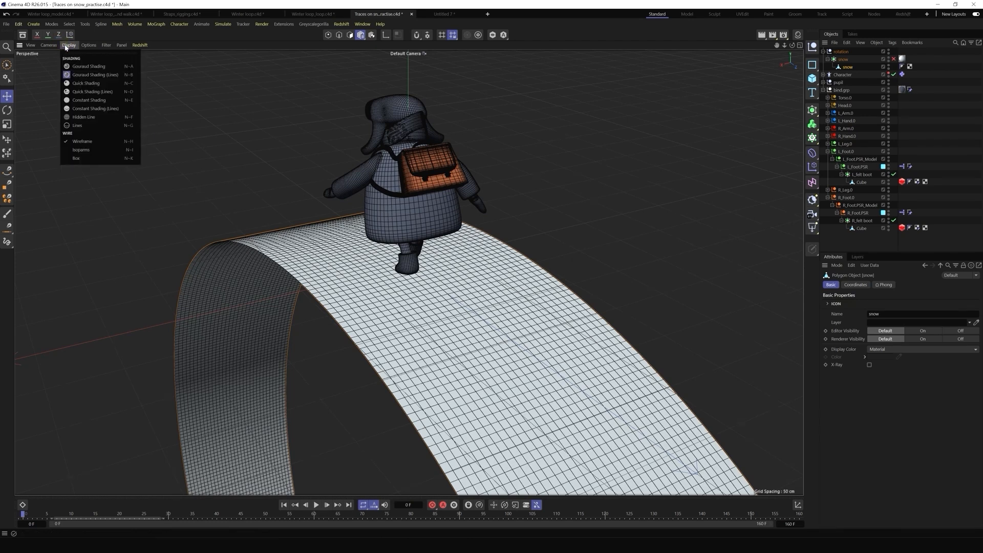
pyautogui.click(84, 66)
# Create a vertex map on the snow object with the Paint Tool in Subtract mode, and enable Use Fields on its Vertex Map tag
pyautogui.scroll(3, 411, 198)
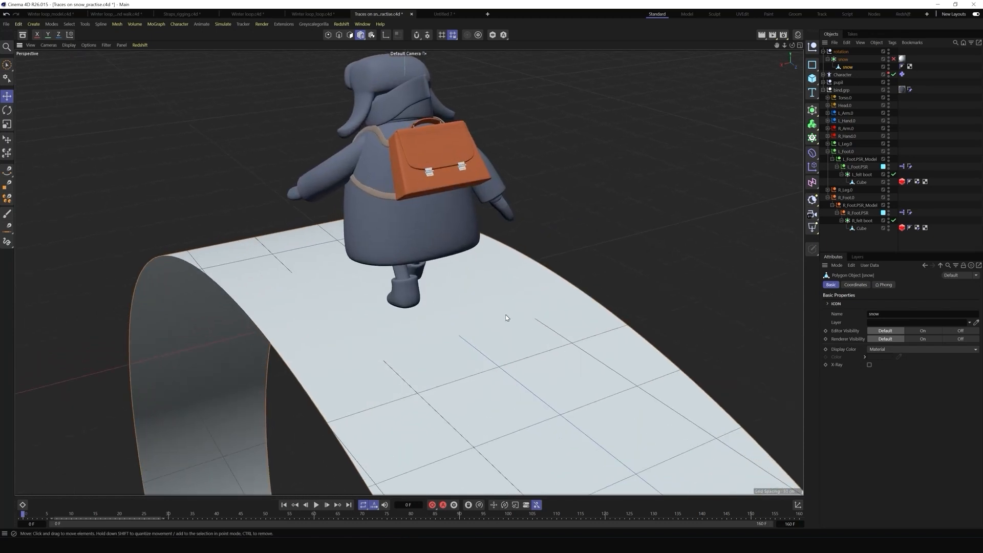
pyautogui.click(8, 214)
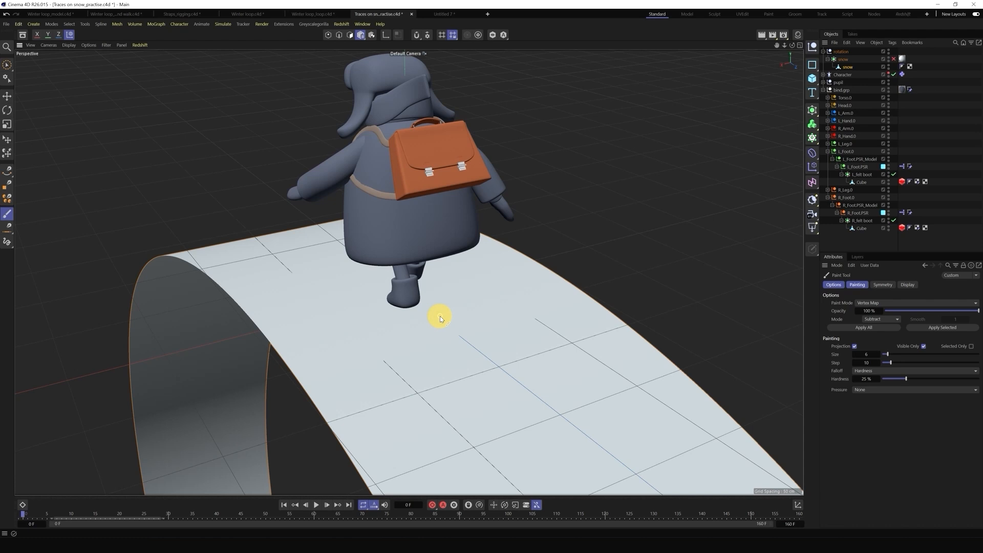
pyautogui.click(466, 315)
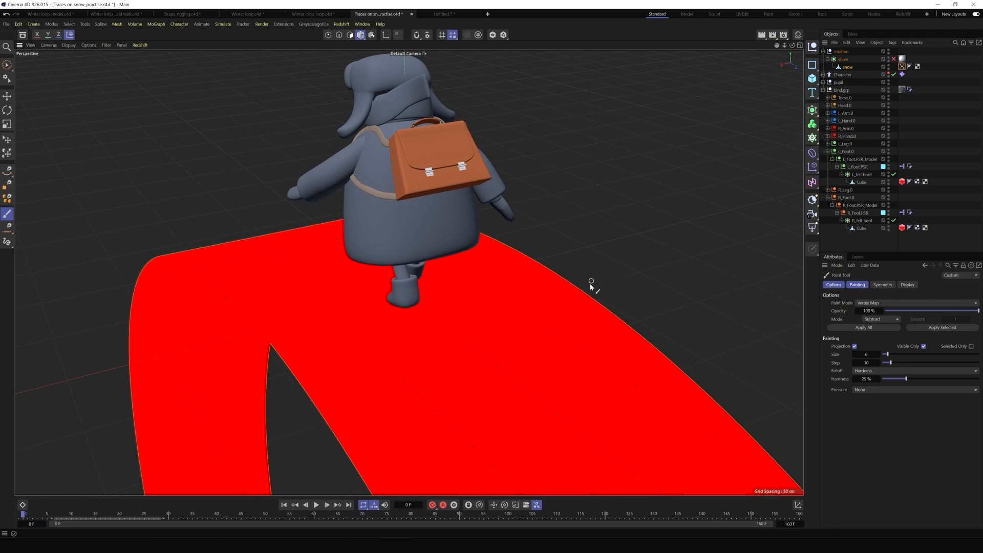
pyautogui.click(902, 67)
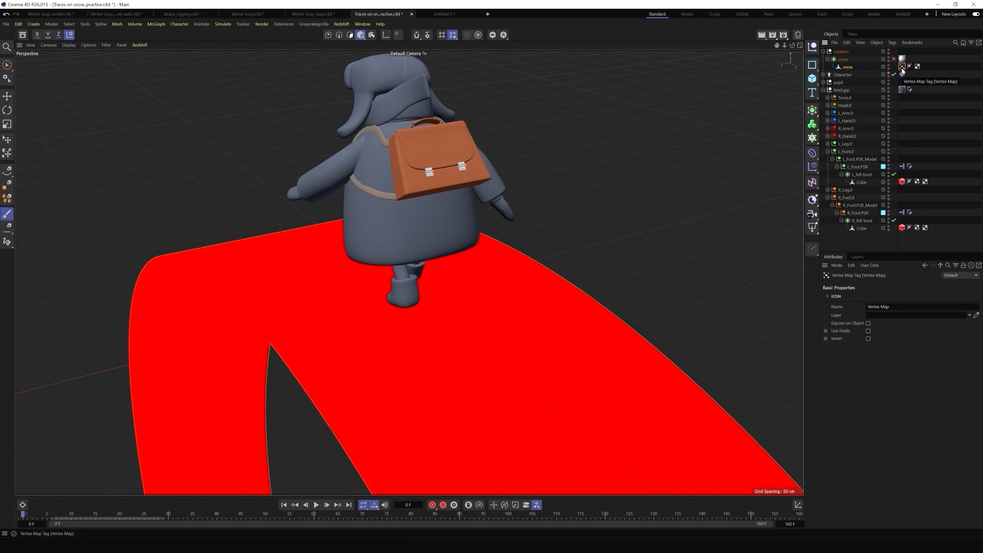
pyautogui.click(868, 332)
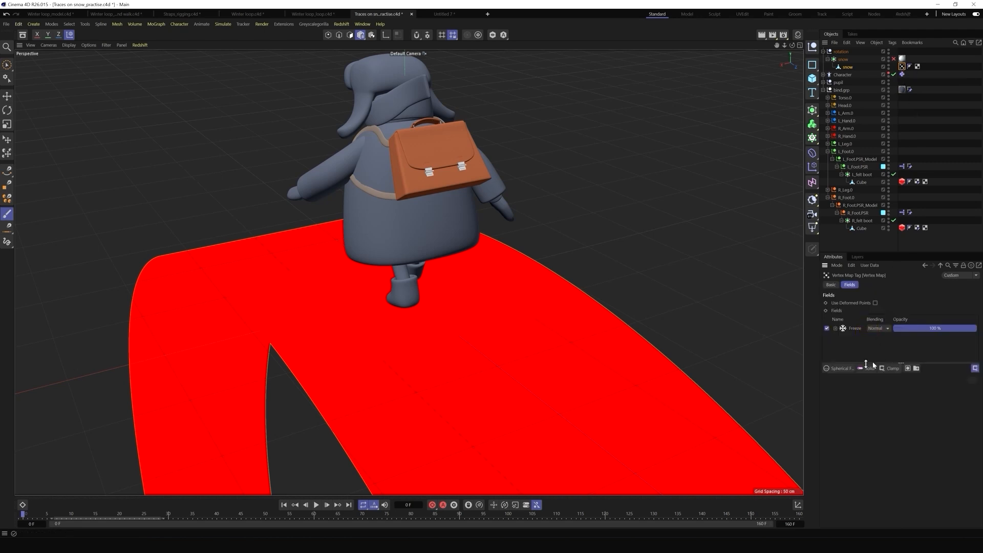
# Add a Spherical Field to the vertex map's fields and set its size to 2 cm
pyautogui.click(835, 370)
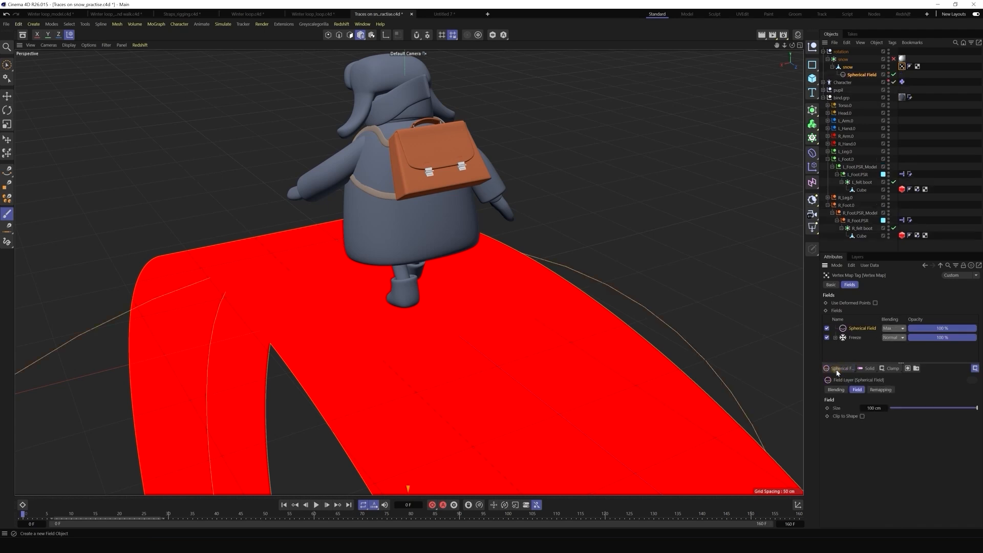
pyautogui.doubleClick(872, 410)
pyautogui.write('2')
pyautogui.press('Return')
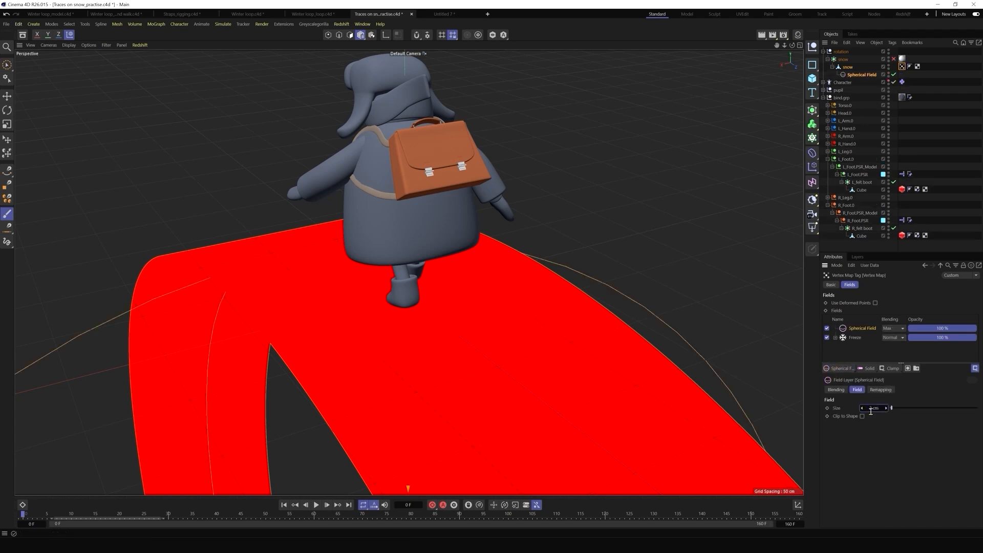
# Move the Spherical Field up onto the snow surface beside the character's feet
pyautogui.click(7, 95)
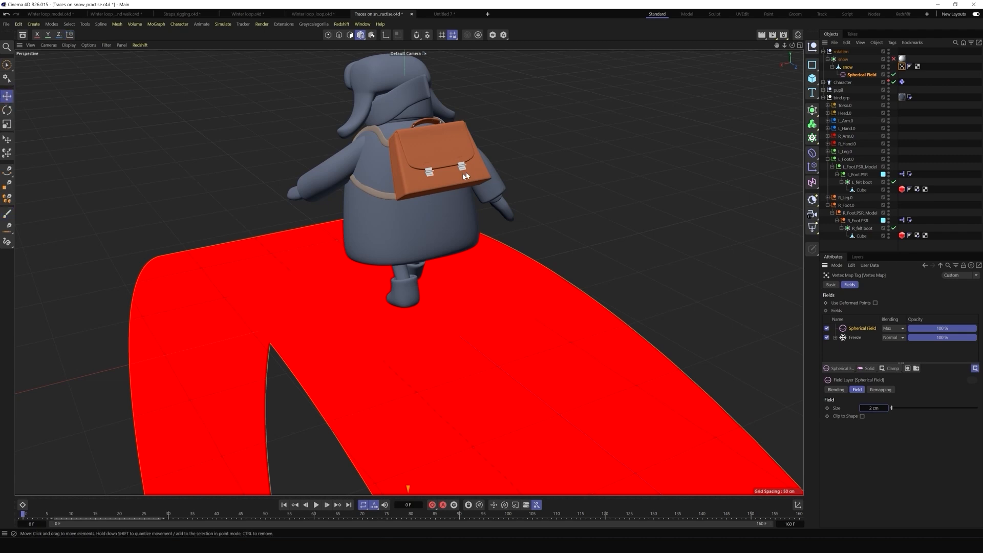
pyautogui.scroll(-8, 420, 204)
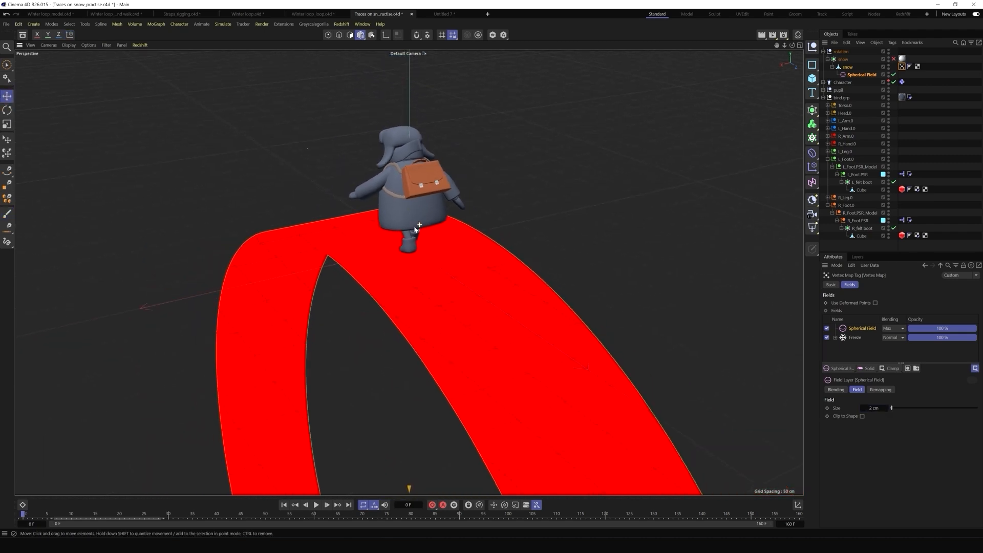
pyautogui.scroll(-4, 415, 231)
pyautogui.moveTo(399, 461); pyautogui.dragTo(372, 163)
pyautogui.moveTo(396, 244); pyautogui.dragTo(439, 265)
pyautogui.scroll(4, 412, 235)
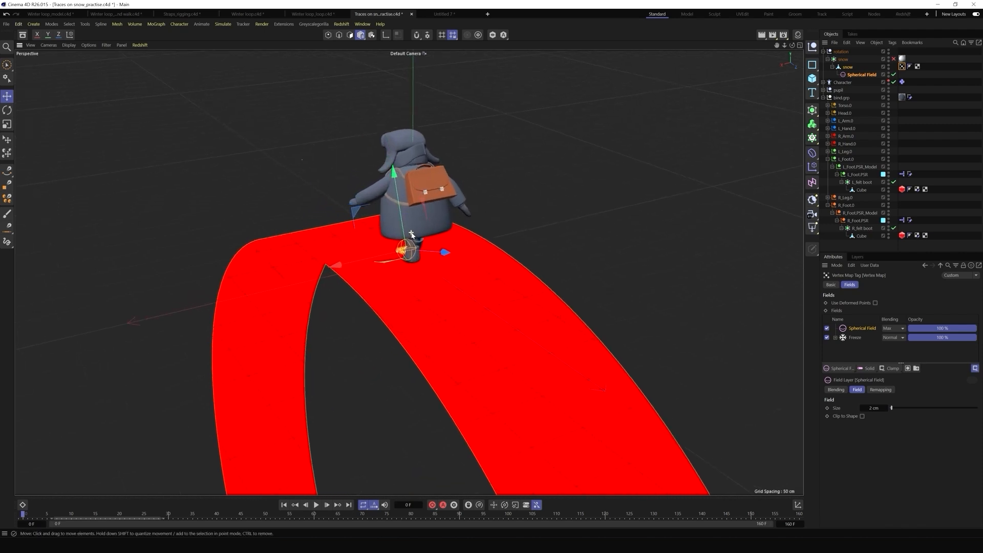
pyautogui.scroll(6, 412, 234)
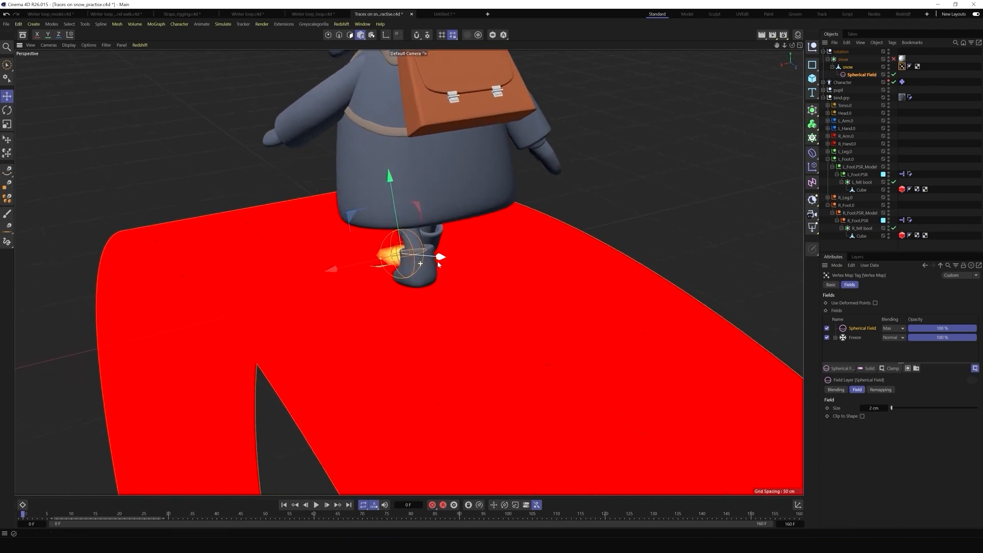
pyautogui.scroll(2, 439, 264)
pyautogui.scroll(5, 428, 232)
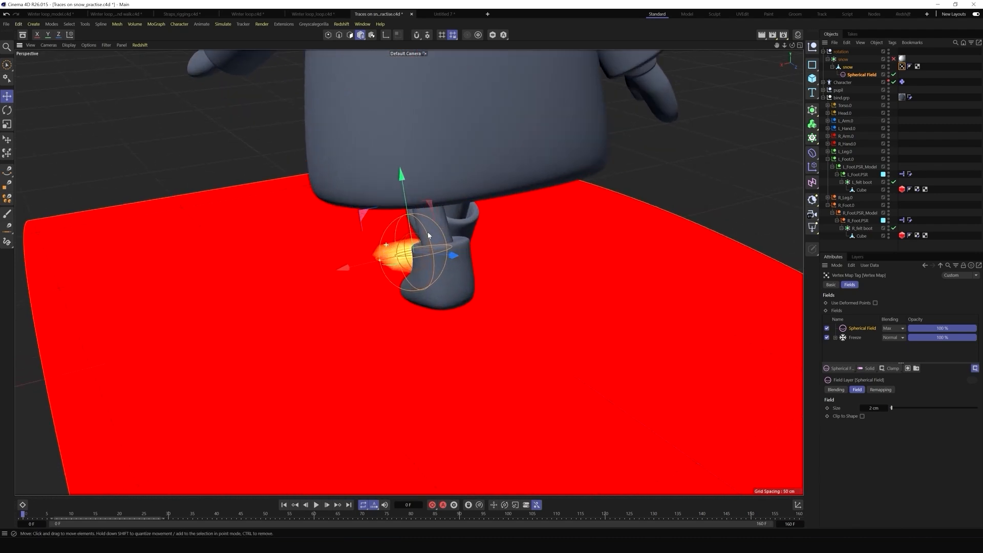
# Position the Spherical Field around the left boot so that it touches the snow beneath the sole
pyautogui.moveTo(794, 46); pyautogui.dragTo(753, 50)
pyautogui.moveTo(606, 271); pyautogui.dragTo(603, 270)
pyautogui.moveTo(454, 287); pyautogui.dragTo(498, 291)
pyautogui.moveTo(792, 45); pyautogui.dragTo(767, 47)
pyautogui.moveTo(494, 268); pyautogui.dragTo(502, 263)
pyautogui.moveTo(443, 258); pyautogui.dragTo(560, 255)
pyautogui.moveTo(460, 184); pyautogui.dragTo(465, 204)
pyautogui.moveTo(564, 255); pyautogui.dragTo(557, 255)
pyautogui.moveTo(505, 270)
pyautogui.keyDown('alt'); pyautogui.mouseDown()
pyautogui.moveTo(553, 259)
pyautogui.moveTo(506, 260)
pyautogui.mouseUp(); pyautogui.keyUp('alt')
pyautogui.keyDown('alt'); pyautogui.moveTo(408, 271); pyautogui.dragTo(430, 267); pyautogui.keyUp('alt')
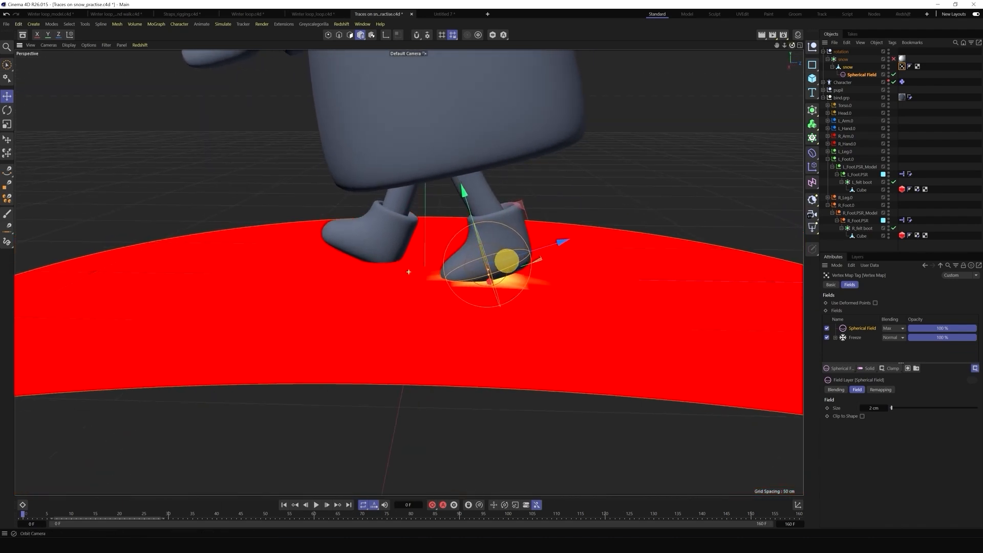
# Parent the Spherical Field to the L_felt boot's Cube and place a copy of it under the R_felt boot's Cube
pyautogui.click(860, 235)
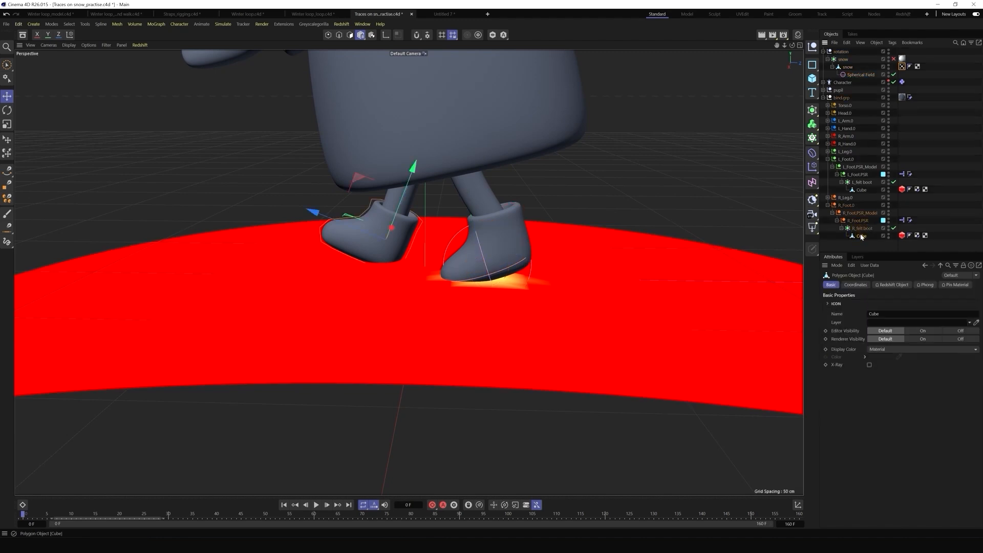
pyautogui.click(862, 191)
pyautogui.moveTo(861, 76); pyautogui.dragTo(859, 189)
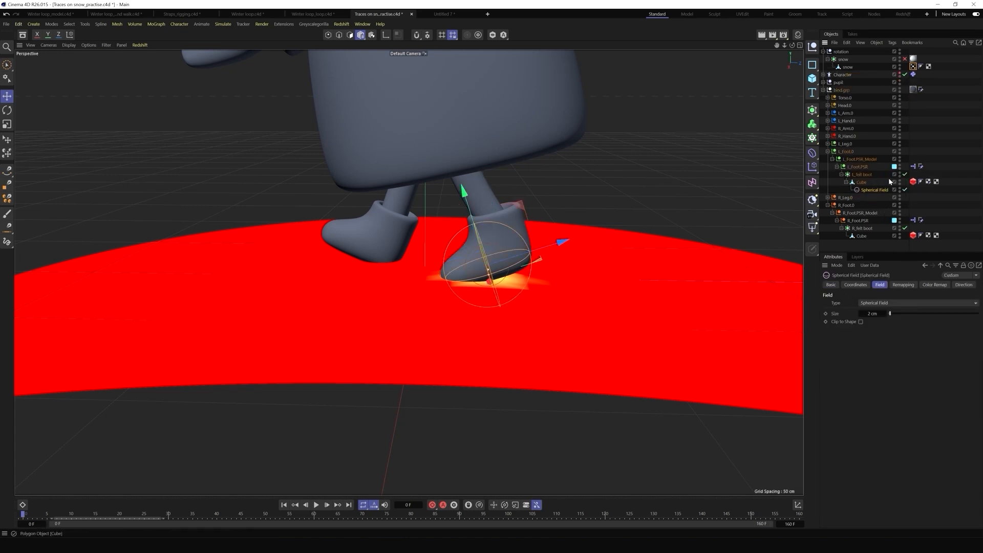
pyautogui.moveTo(867, 190); pyautogui.dragTo(862, 244)
# Move the copied Spherical Field across to the right boot and raise it around the sole
pyautogui.moveTo(559, 247); pyautogui.dragTo(428, 286)
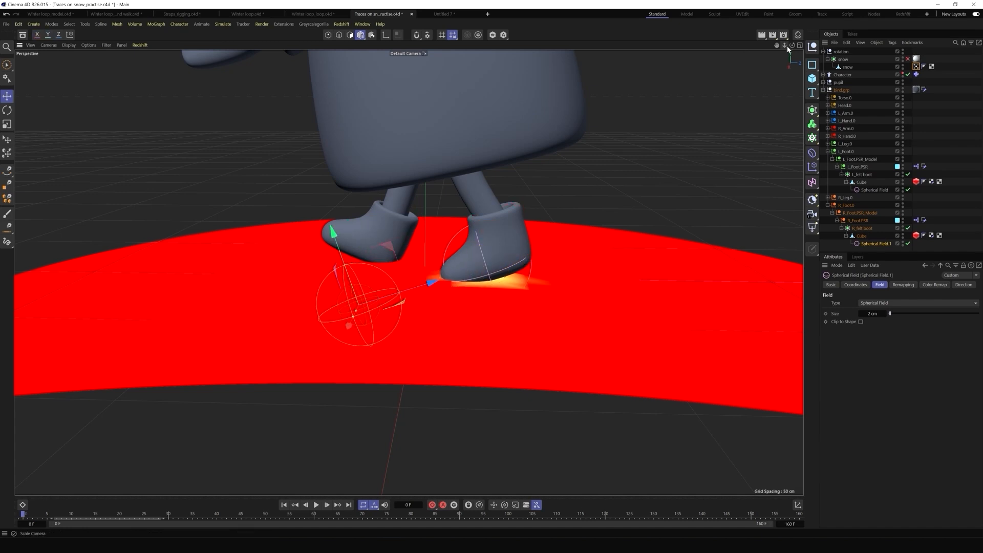
pyautogui.moveTo(792, 45); pyautogui.dragTo(748, 47)
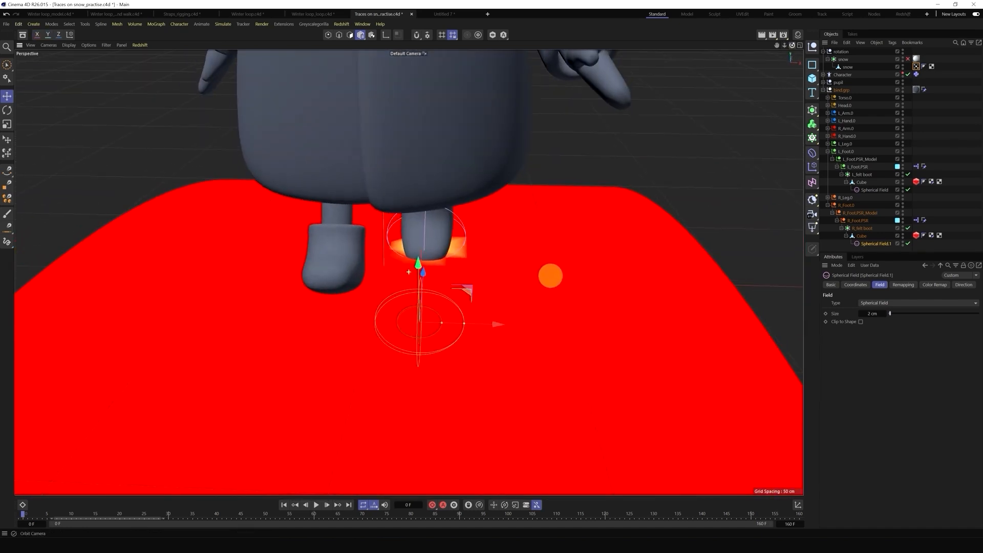
pyautogui.moveTo(498, 324); pyautogui.dragTo(401, 325)
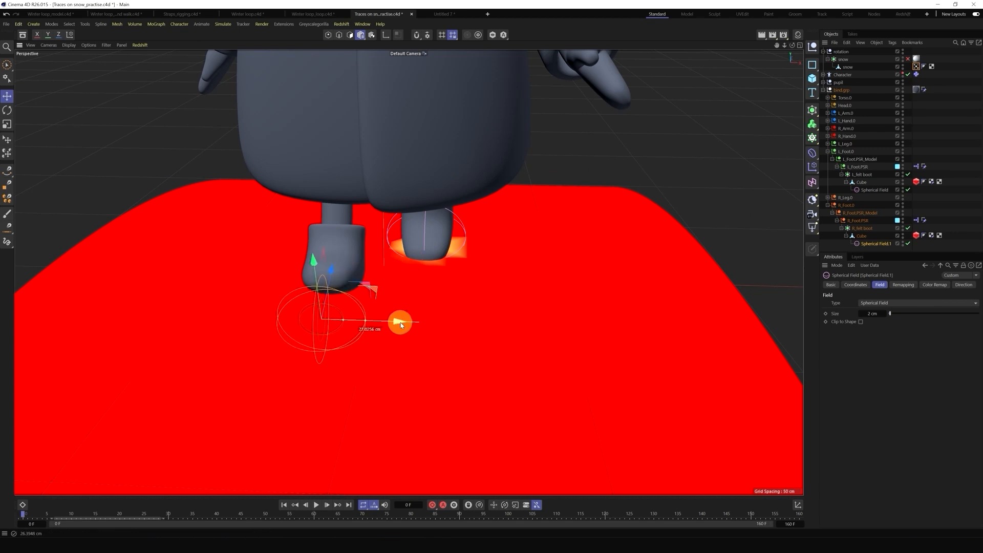
pyautogui.moveTo(792, 45); pyautogui.dragTo(786, 45)
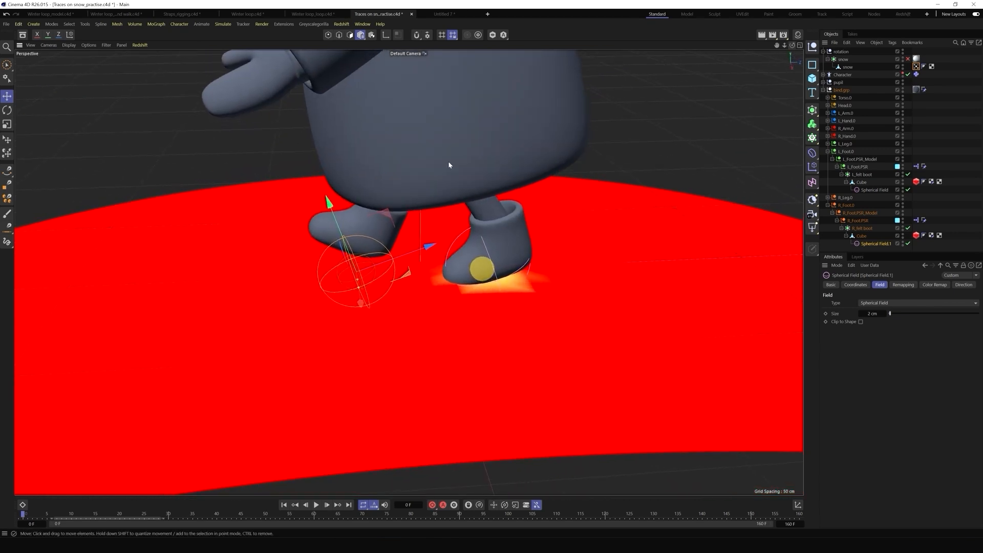
pyautogui.moveTo(330, 203); pyautogui.dragTo(328, 181)
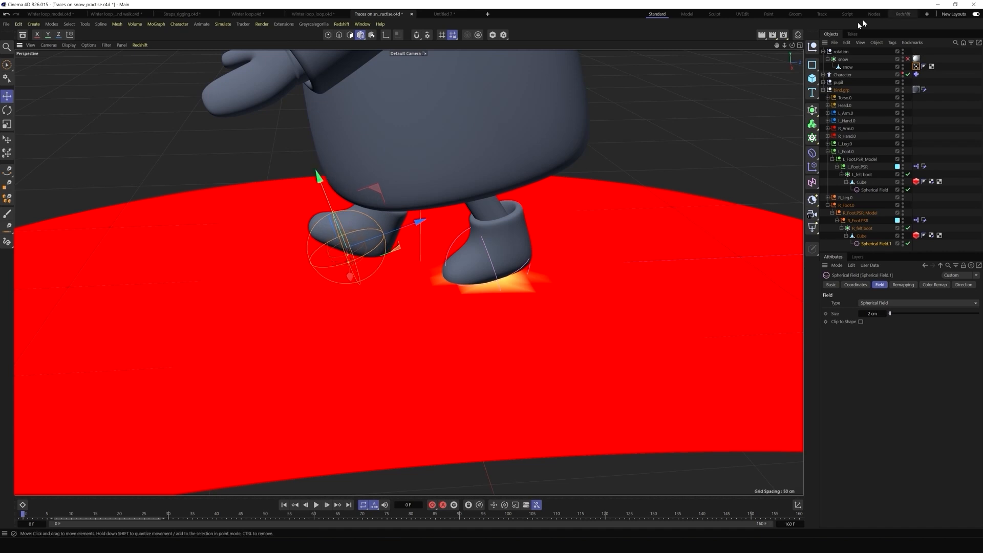
pyautogui.moveTo(793, 46); pyautogui.dragTo(535, 267)
pyautogui.moveTo(408, 290); pyautogui.dragTo(426, 285)
pyautogui.moveTo(793, 46); pyautogui.dragTo(562, 107)
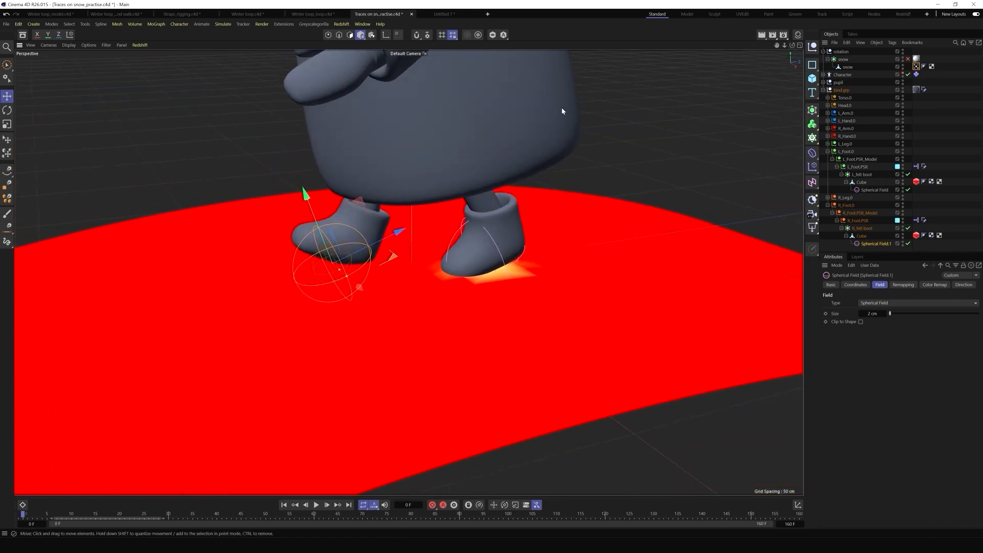
# Rotate the right boot's Spherical Field by about 39° to follow the sole and adjust its height
pyautogui.press('r')
pyautogui.moveTo(343, 222); pyautogui.dragTo(357, 244)
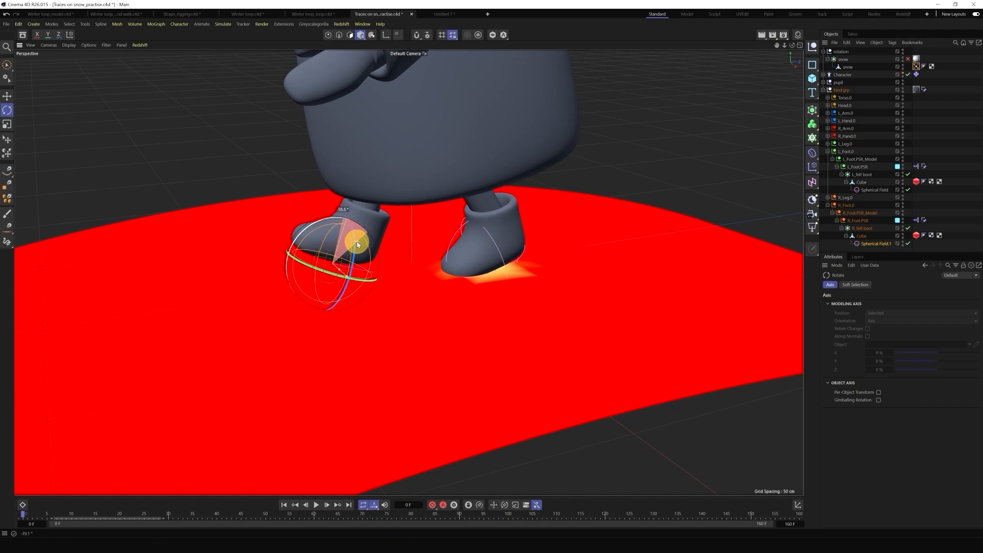
pyautogui.press('e')
pyautogui.moveTo(355, 194); pyautogui.dragTo(357, 191)
pyautogui.moveTo(792, 47); pyautogui.dragTo(966, 58)
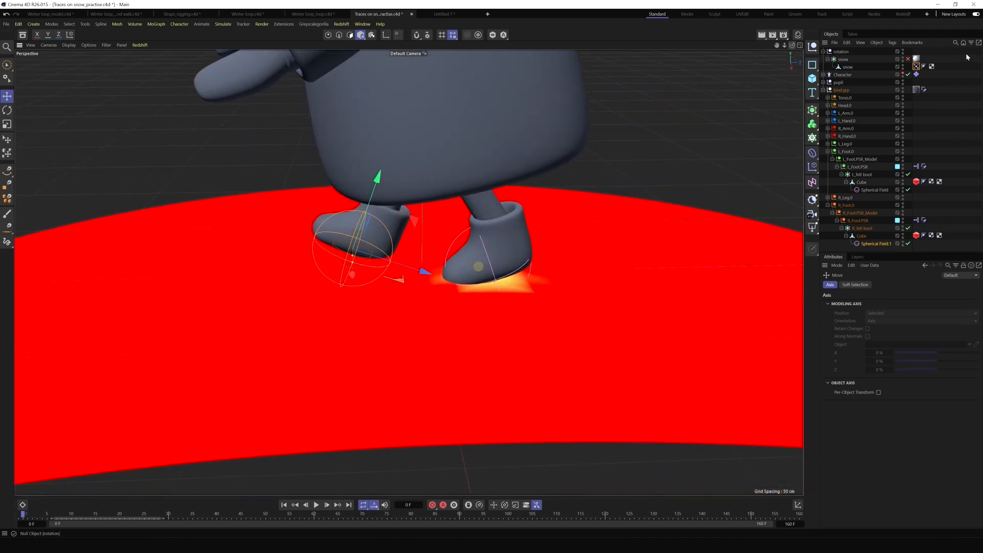
# Add Spherical Field.1 above Spherical Field in the snow's Vertex Map fields and set its blending to Max
pyautogui.click(917, 66)
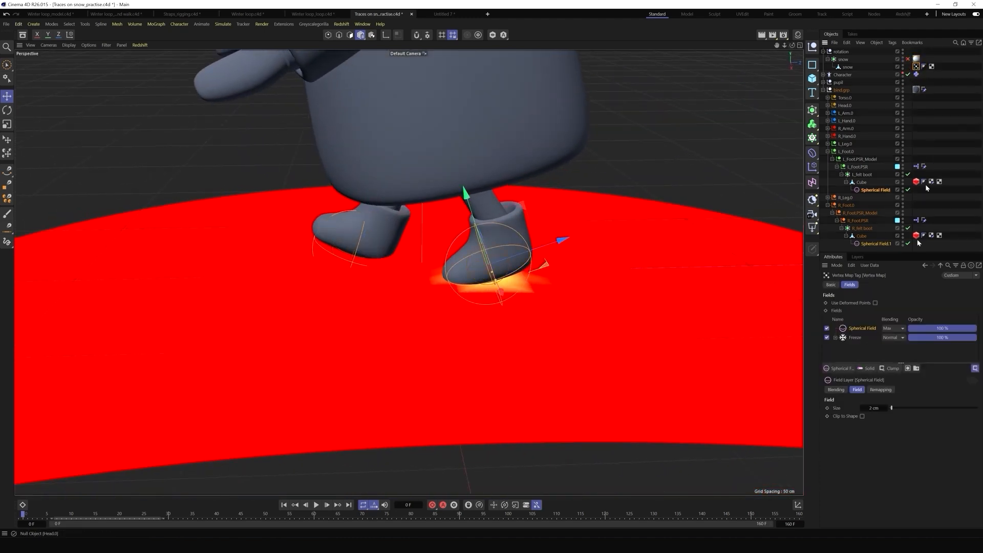
pyautogui.click(878, 245)
pyautogui.click(917, 66)
pyautogui.moveTo(876, 246); pyautogui.dragTo(859, 326)
pyautogui.click(950, 202)
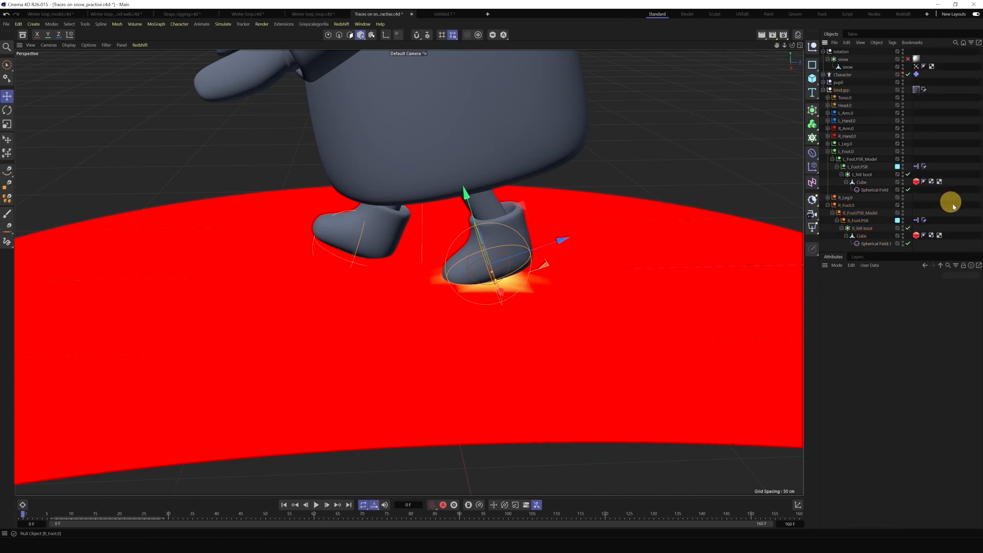
pyautogui.click(916, 68)
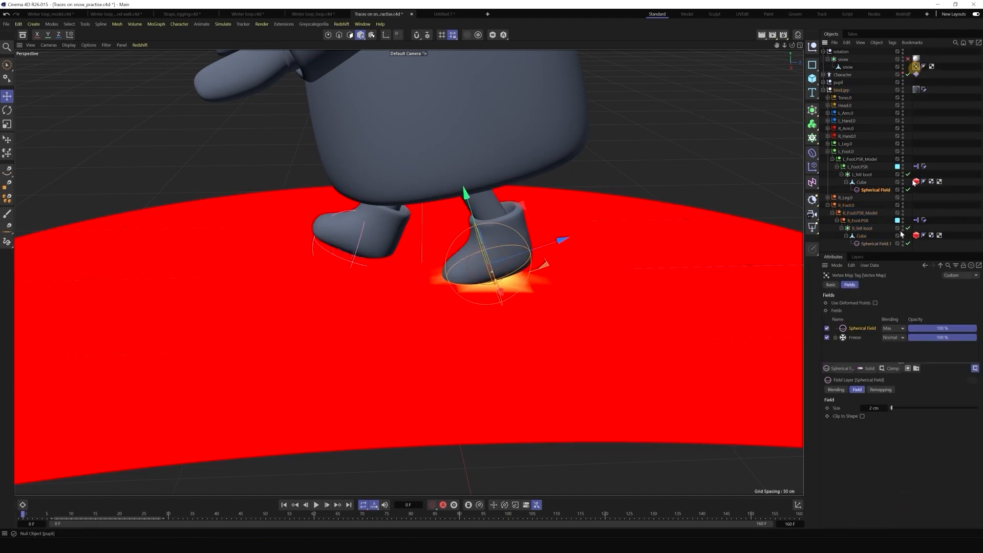
pyautogui.click(866, 328)
pyautogui.moveTo(867, 325); pyautogui.dragTo(867, 327)
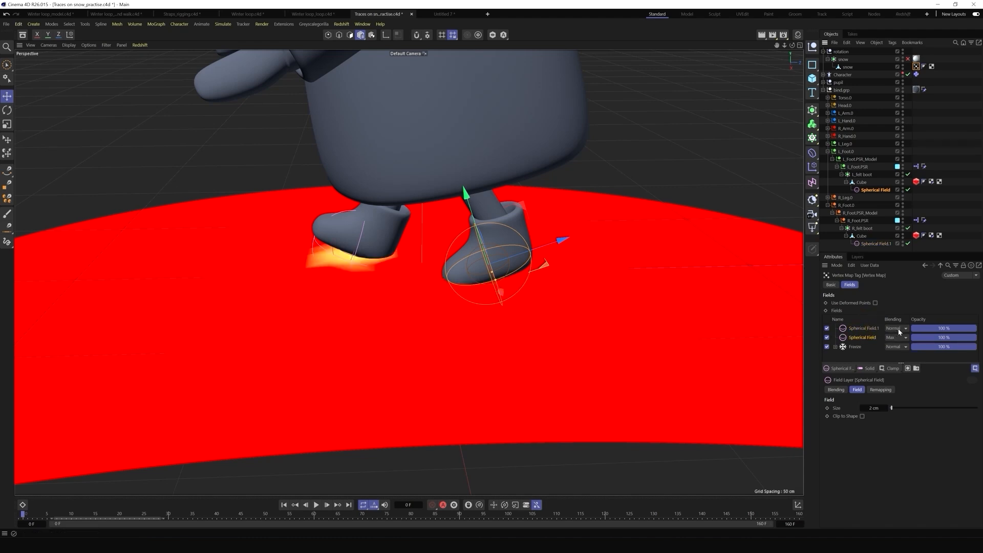
pyautogui.click(899, 329)
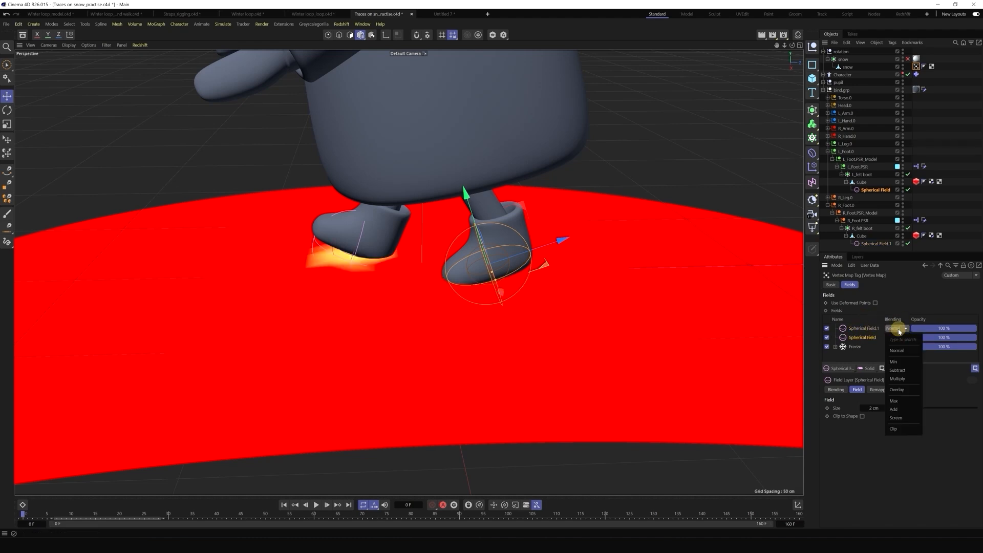
pyautogui.click(899, 402)
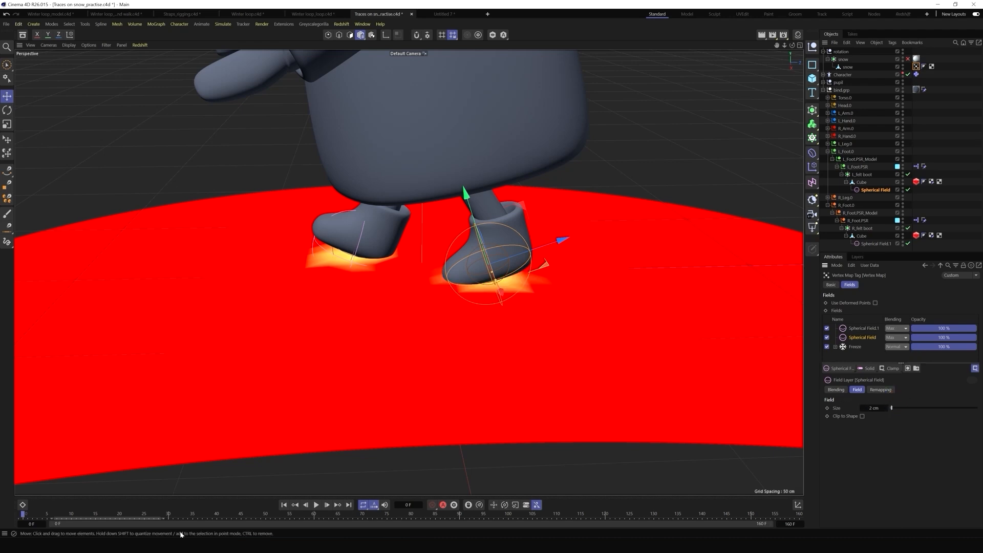
# Play the walk animation to check how the vertex map reacts to both boots, and return to frame 0
pyautogui.click(316, 504)
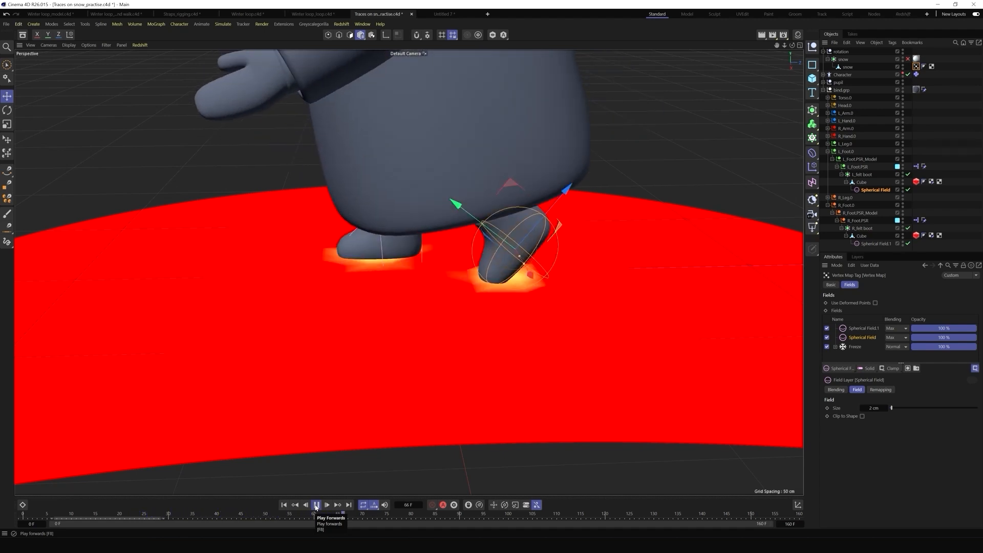
pyautogui.click(315, 505)
pyautogui.click(284, 505)
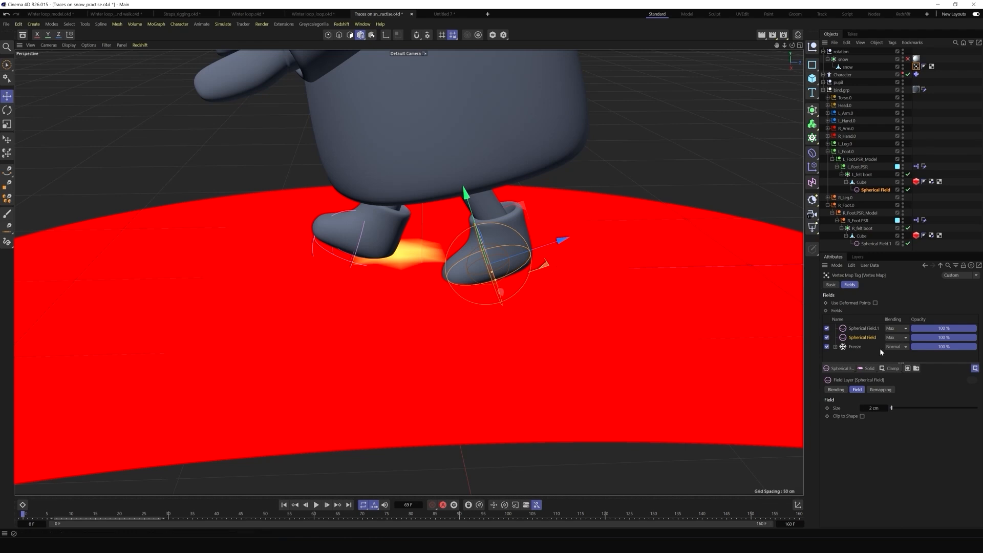
# Enable Auto-Update on the Freeze layer of the snow's Vertex Map, play the walk to check the trails, and return to frame 0
pyautogui.click(859, 347)
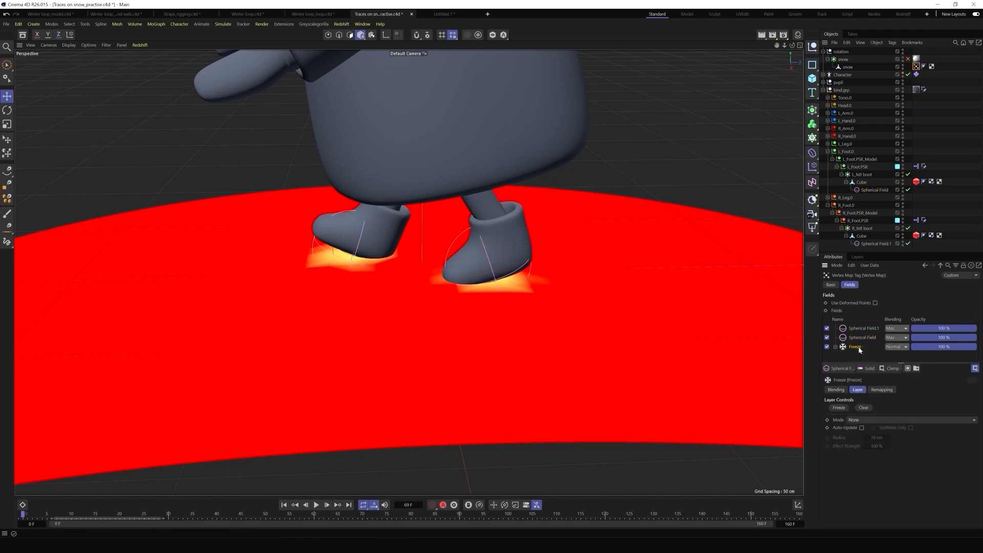
pyautogui.click(861, 427)
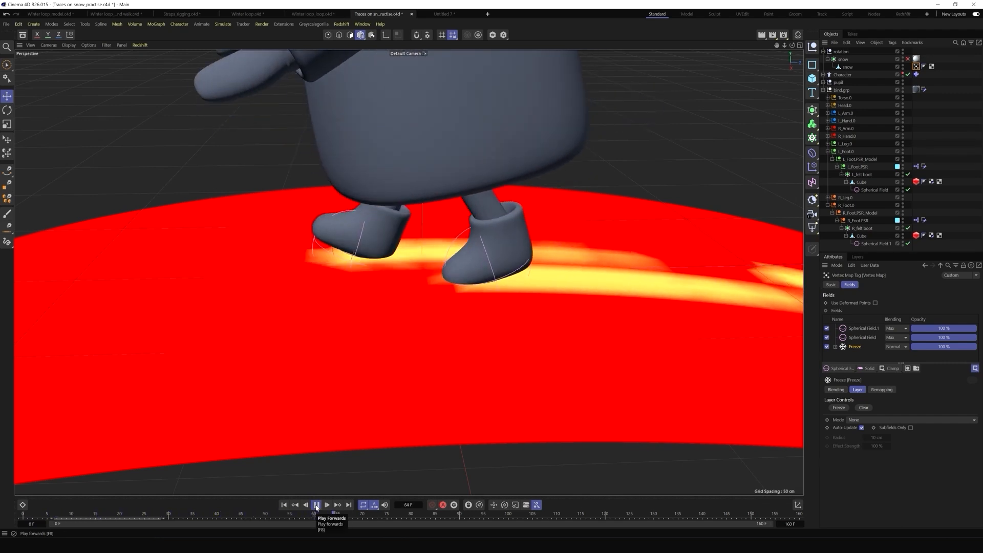
pyautogui.click(315, 506)
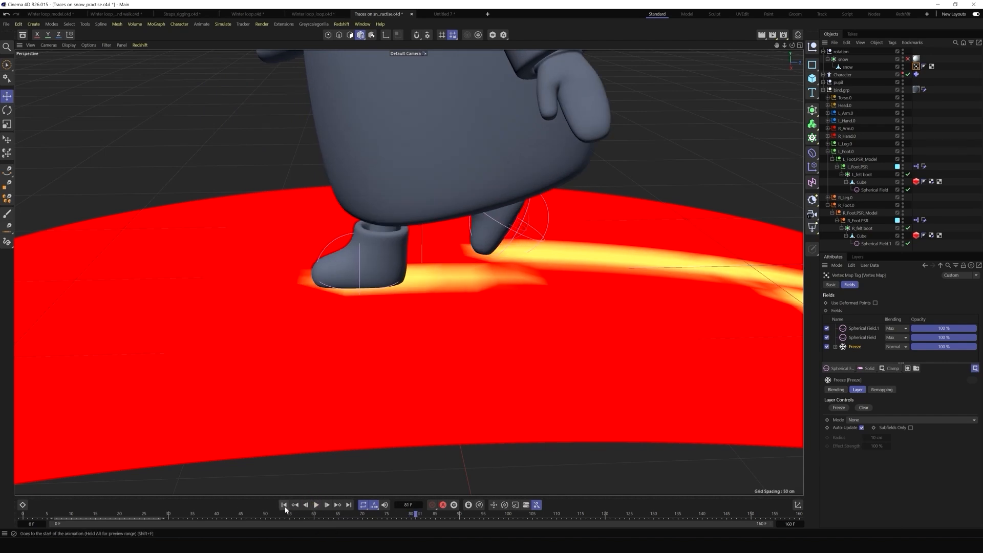
pyautogui.click(283, 506)
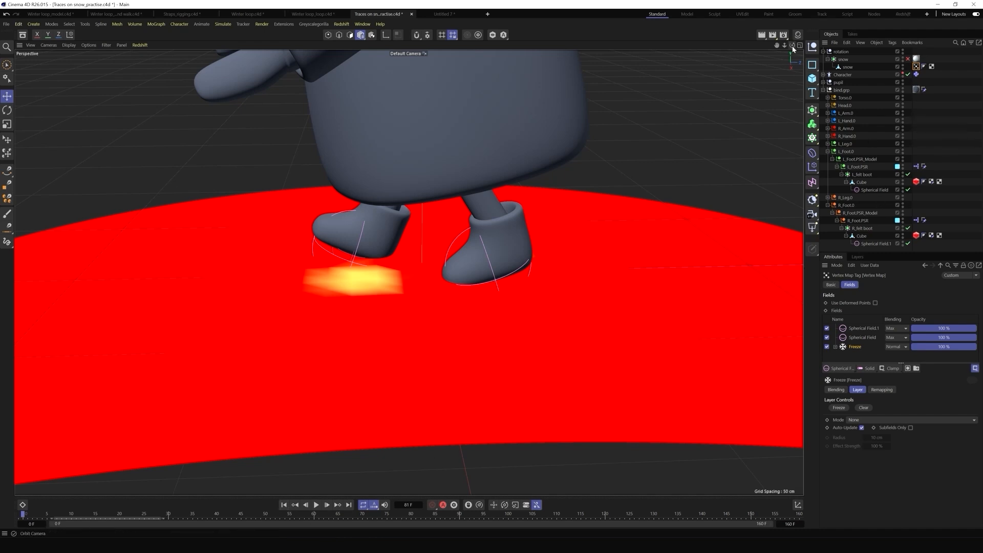
pyautogui.moveTo(469, 266)
pyautogui.keyDown('alt'); pyautogui.mouseDown()
pyautogui.moveTo(472, 277)
pyautogui.moveTo(481, 270)
pyautogui.mouseUp(); pyautogui.keyUp('alt')
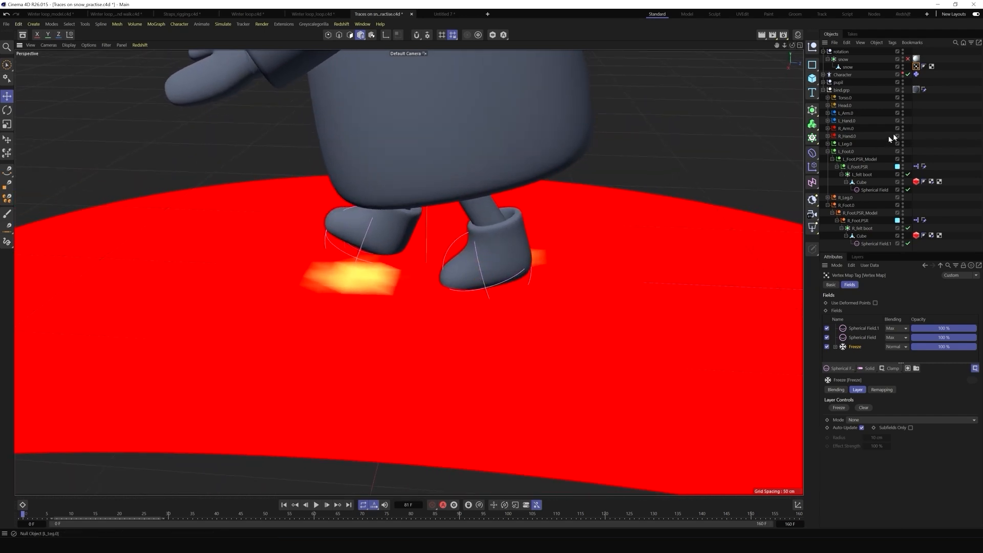
# Add a Displacer deformer as a child of the snow polygon object and give it a Color shader
pyautogui.click(848, 67)
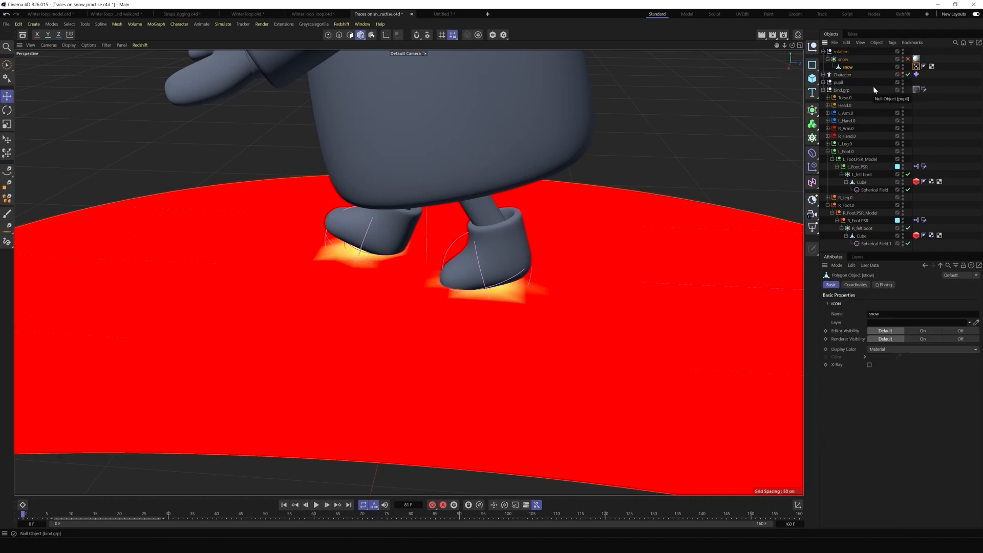
pyautogui.moveTo(813, 159); pyautogui.dragTo(850, 365)
pyautogui.moveTo(853, 83); pyautogui.dragTo(845, 74)
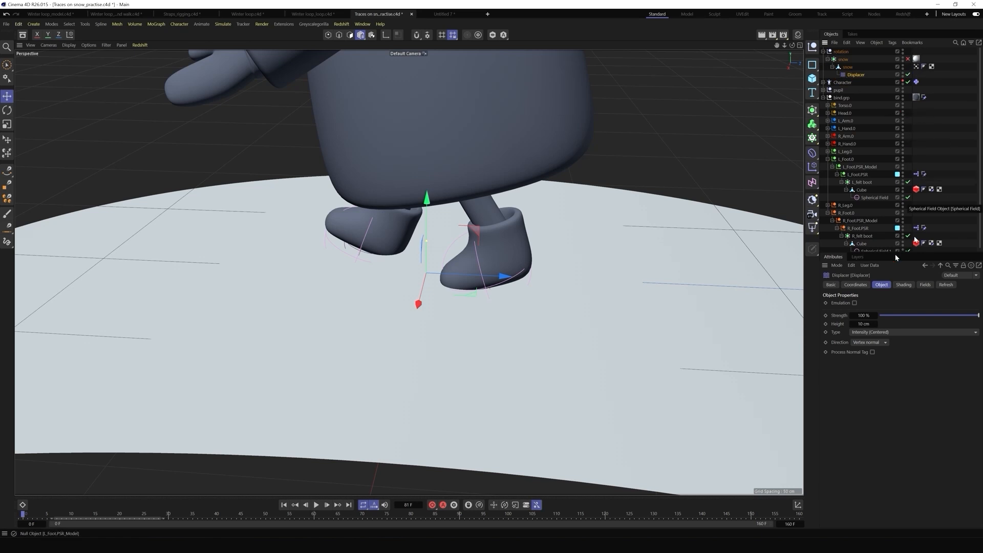
pyautogui.click(901, 285)
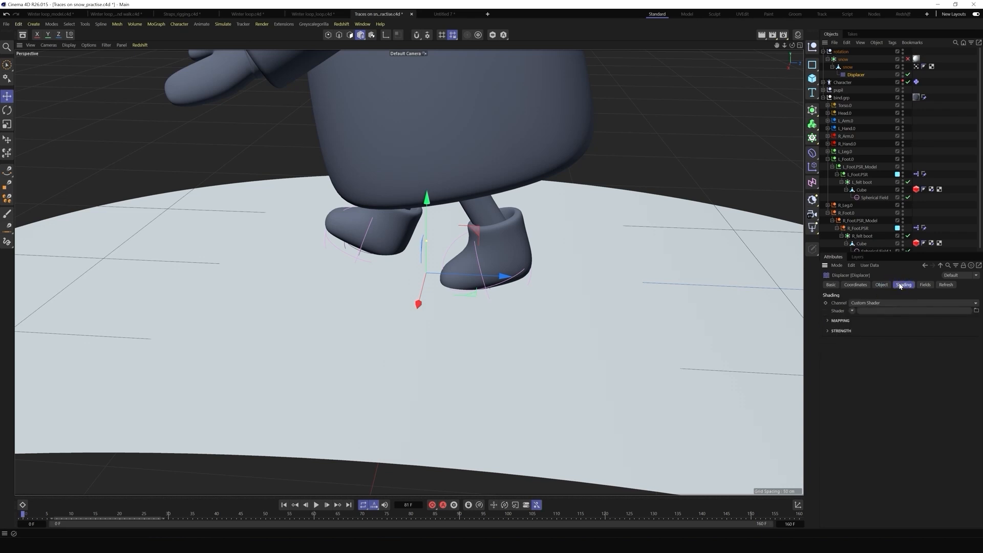
pyautogui.click(851, 310)
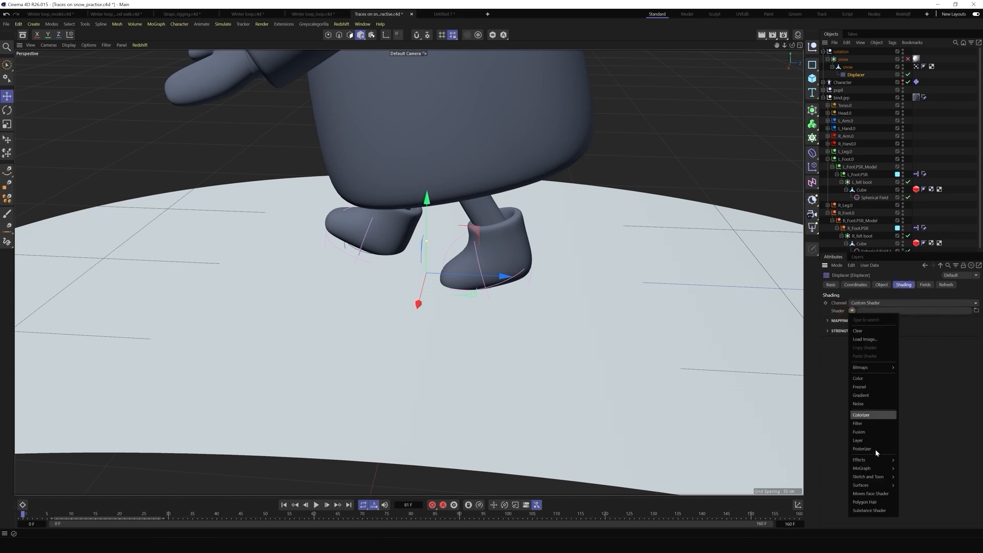
pyautogui.click(859, 378)
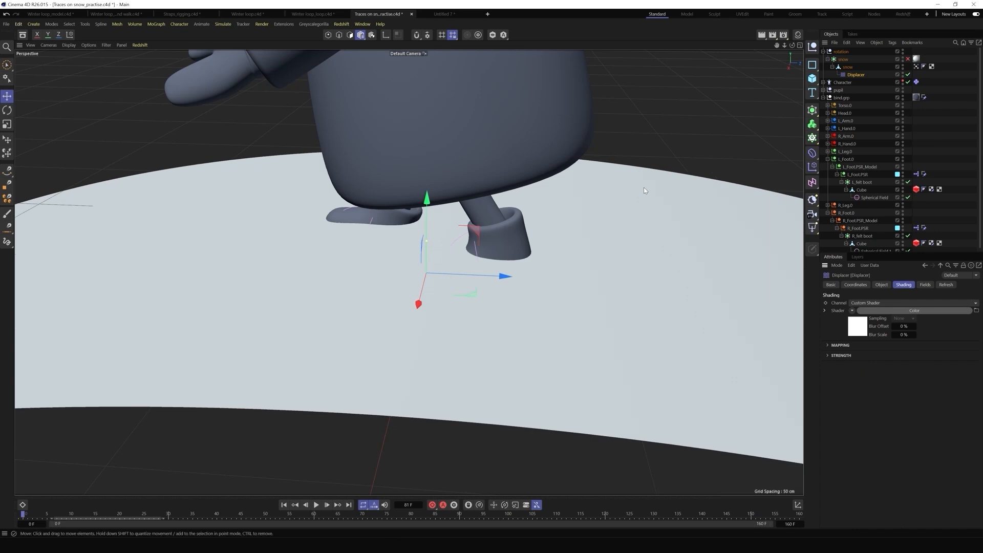
# Add the snow's Vertex Map to the Displacer's fields and disable Use Deformed Points for that layer
pyautogui.click(922, 285)
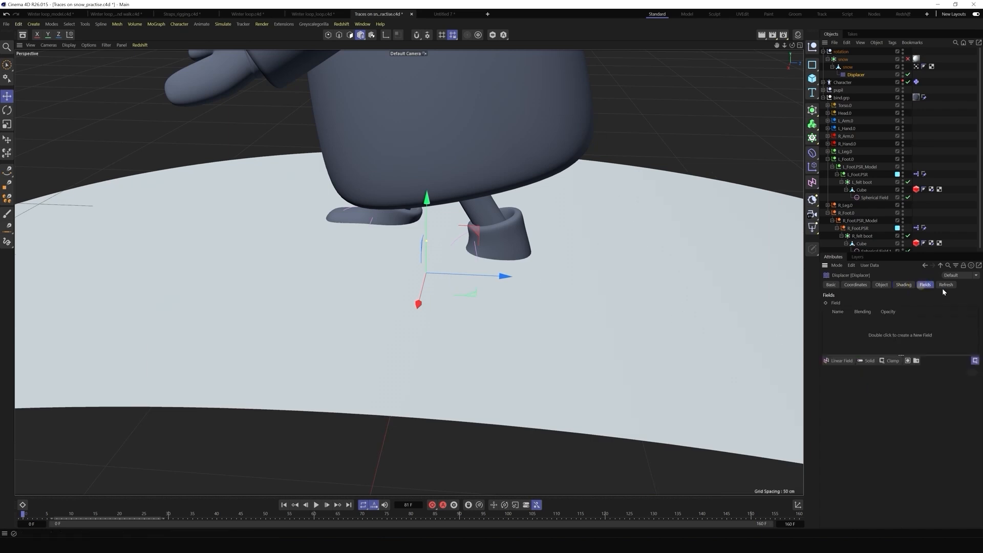
pyautogui.moveTo(917, 73); pyautogui.dragTo(836, 321)
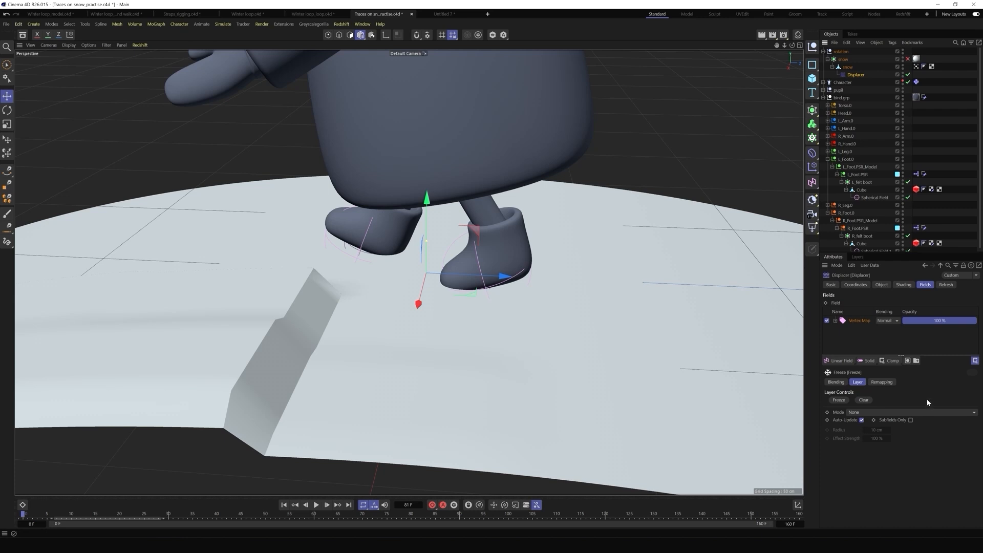
pyautogui.click(882, 285)
pyautogui.click(908, 287)
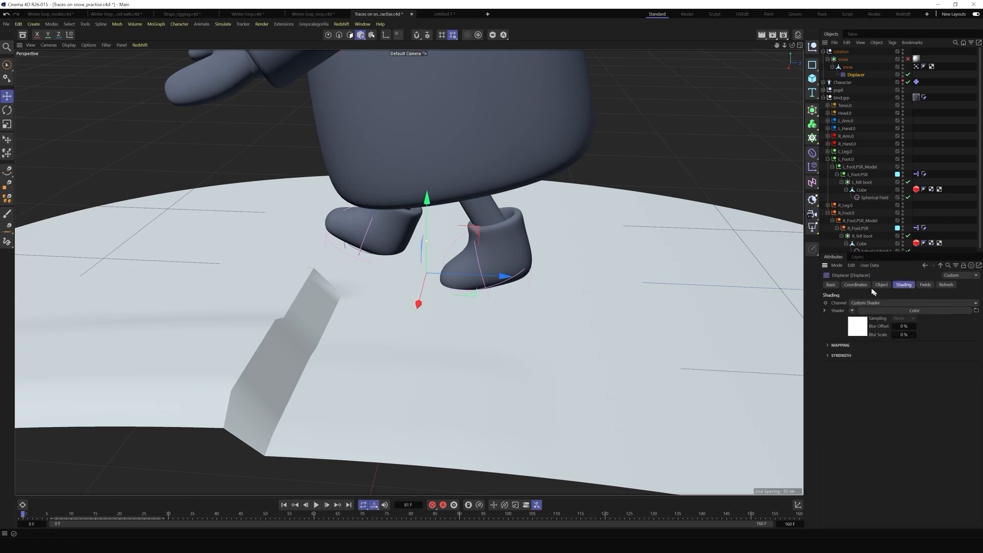
pyautogui.click(855, 285)
pyautogui.click(925, 285)
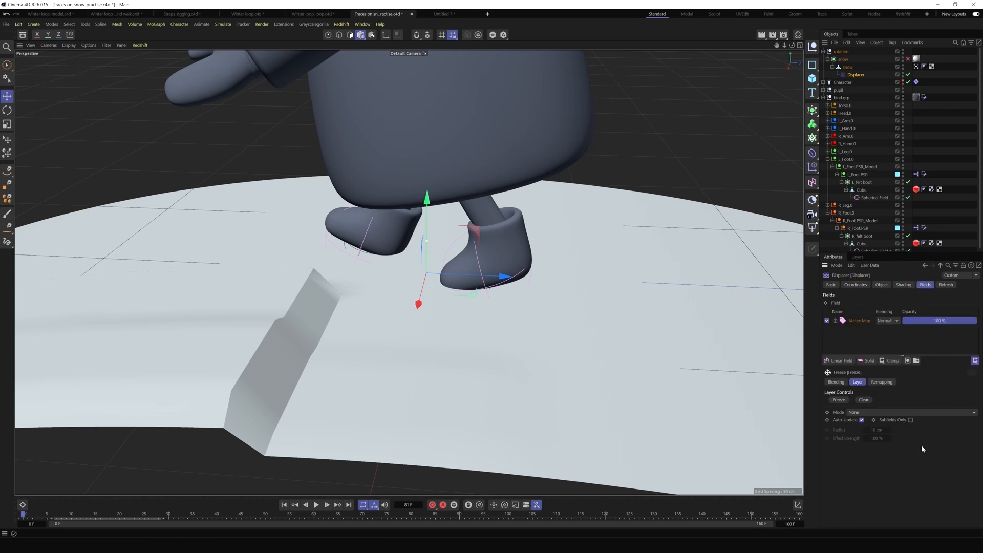
pyautogui.click(865, 320)
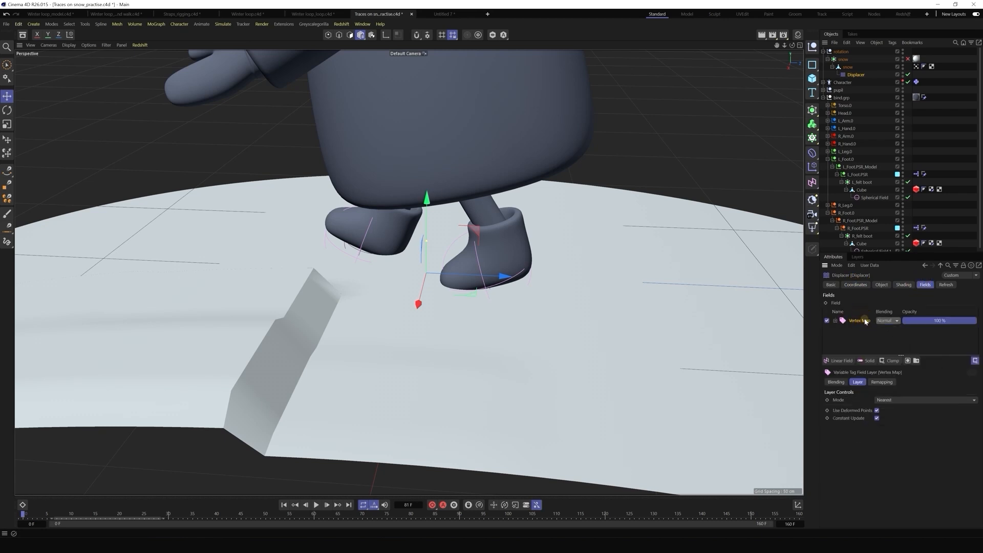
pyautogui.click(877, 411)
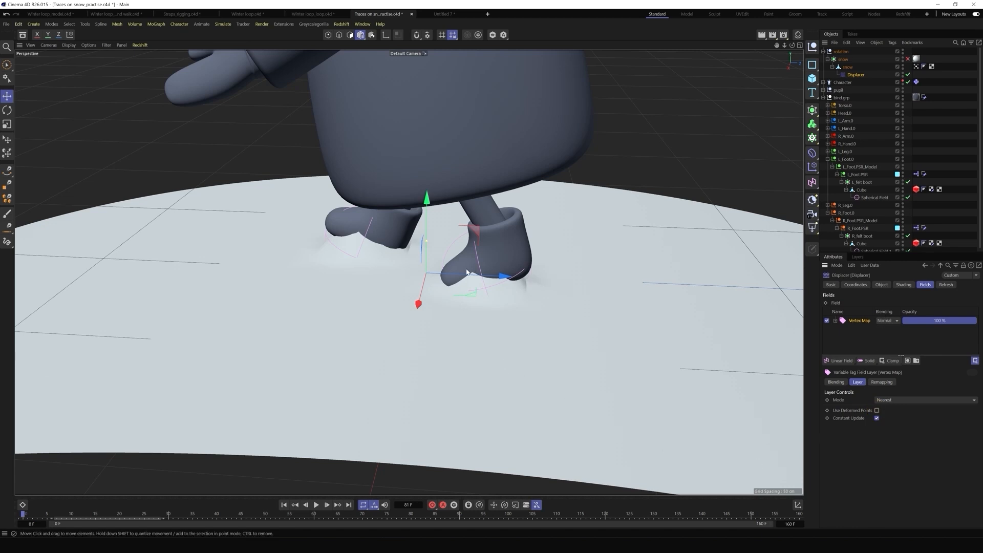
# Set the Displacer's height to -11 cm so the boots press into the snow
pyautogui.moveTo(792, 45)
pyautogui.mouseDown()
pyautogui.moveTo(487, 265)
pyautogui.moveTo(446, 259)
pyautogui.mouseUp()
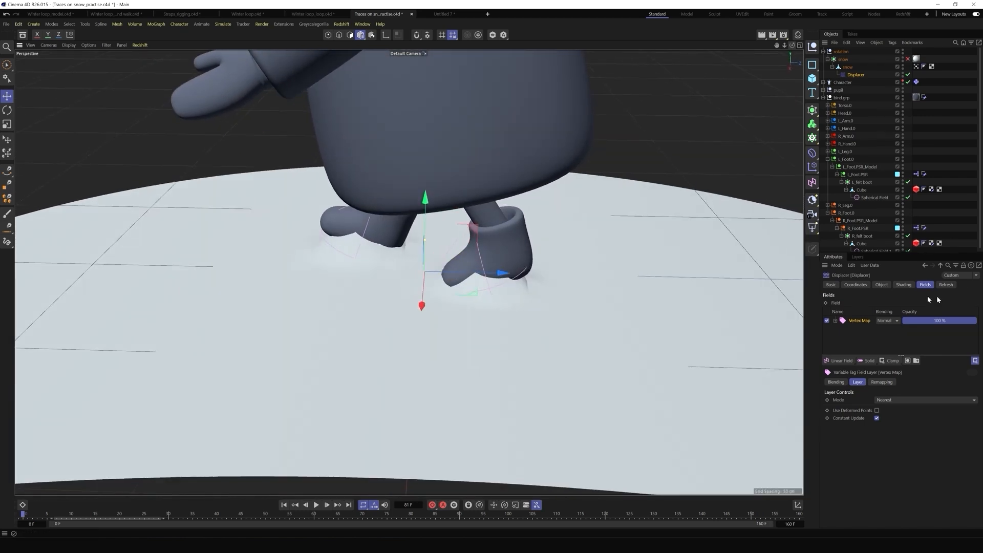
pyautogui.click(881, 284)
pyautogui.click(863, 324)
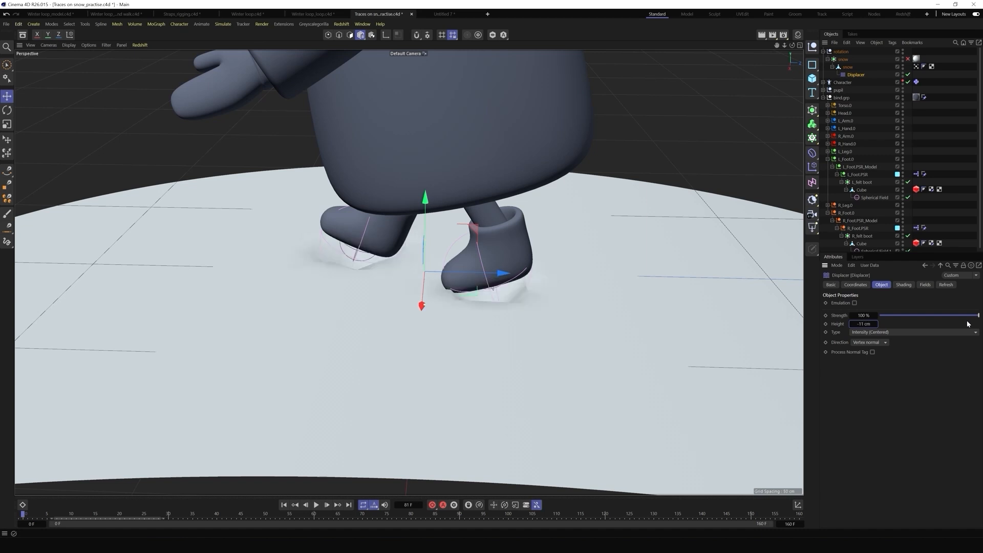
# Play the walk animation and inspect the displaced trails behind the boots up close
pyautogui.moveTo(791, 45); pyautogui.dragTo(487, 267)
pyautogui.click(315, 504)
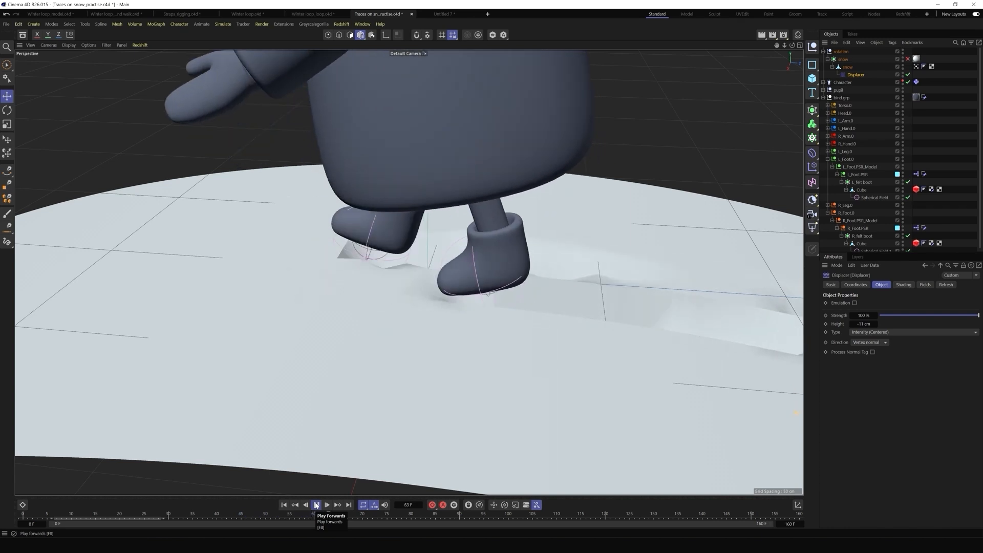
pyautogui.click(316, 504)
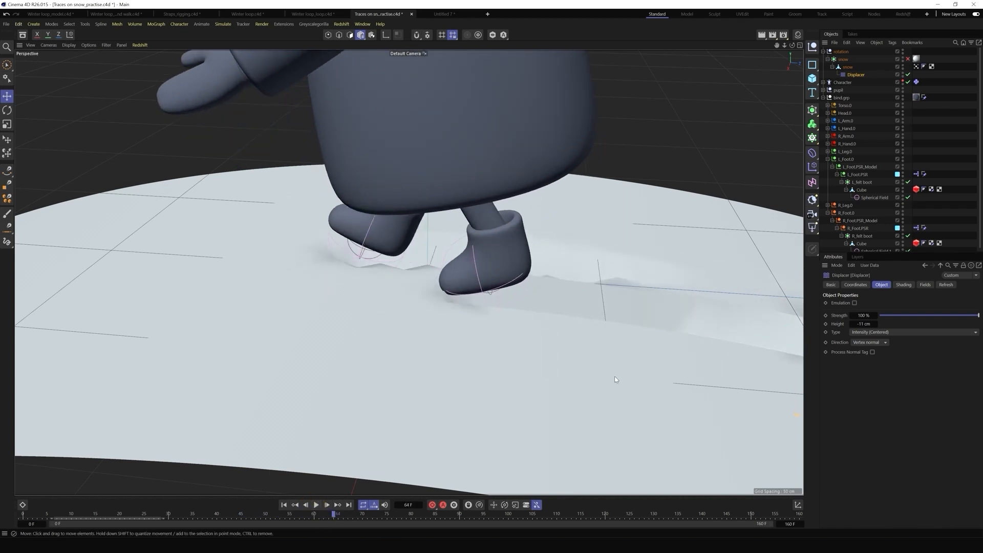
pyautogui.keyDown('alt'); pyautogui.moveTo(492, 268); pyautogui.dragTo(456, 270); pyautogui.keyUp('alt')
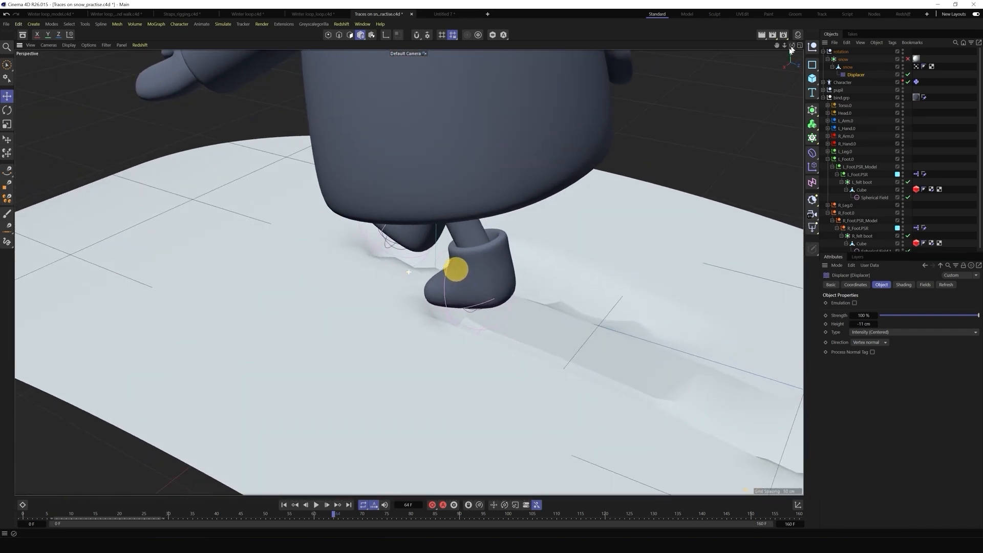
pyautogui.moveTo(777, 46); pyautogui.dragTo(468, 242)
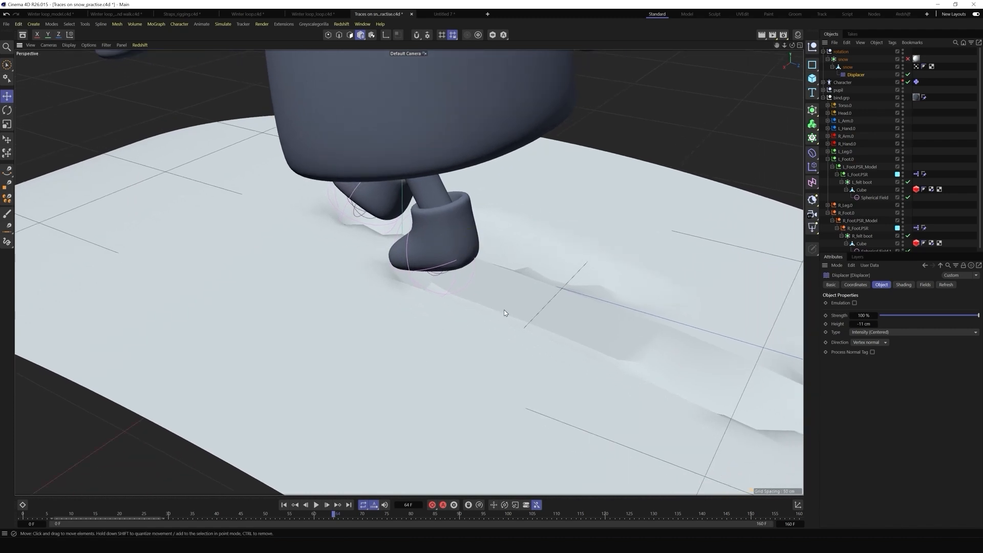
# Add a Smoothing deformer below the Displacer under the snow object and replay the walk from frame 0
pyautogui.moveTo(812, 153); pyautogui.dragTo(855, 312)
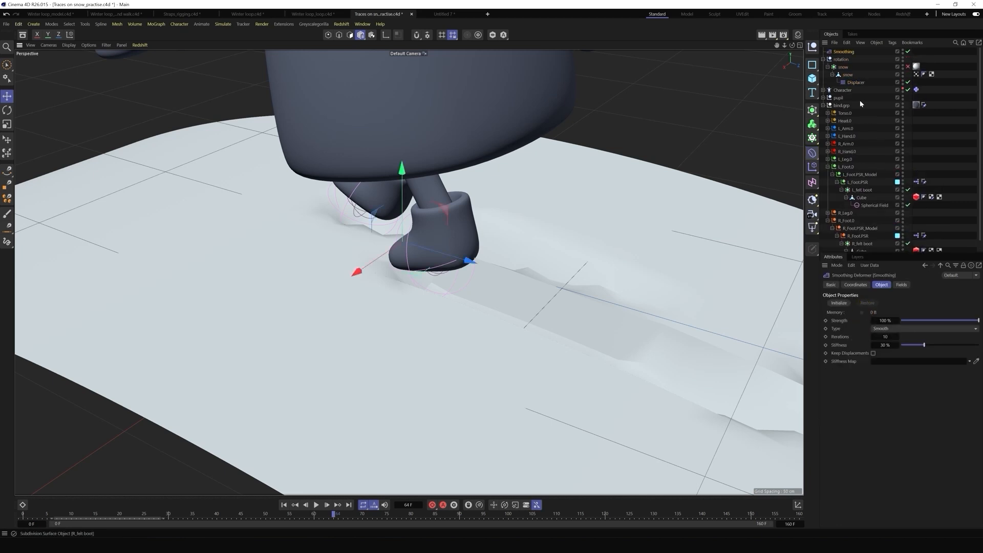
pyautogui.moveTo(852, 83); pyautogui.dragTo(847, 85)
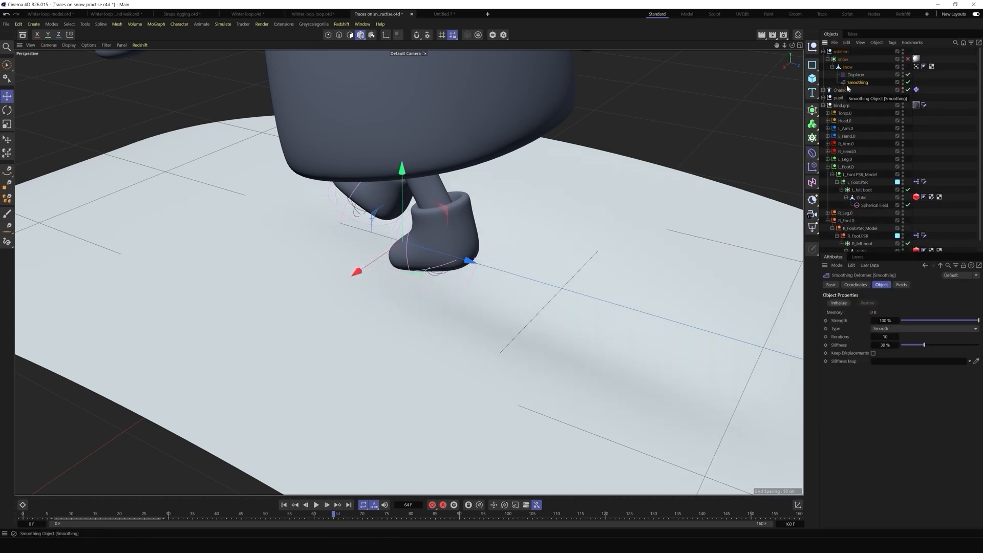
pyautogui.click(283, 505)
pyautogui.click(316, 505)
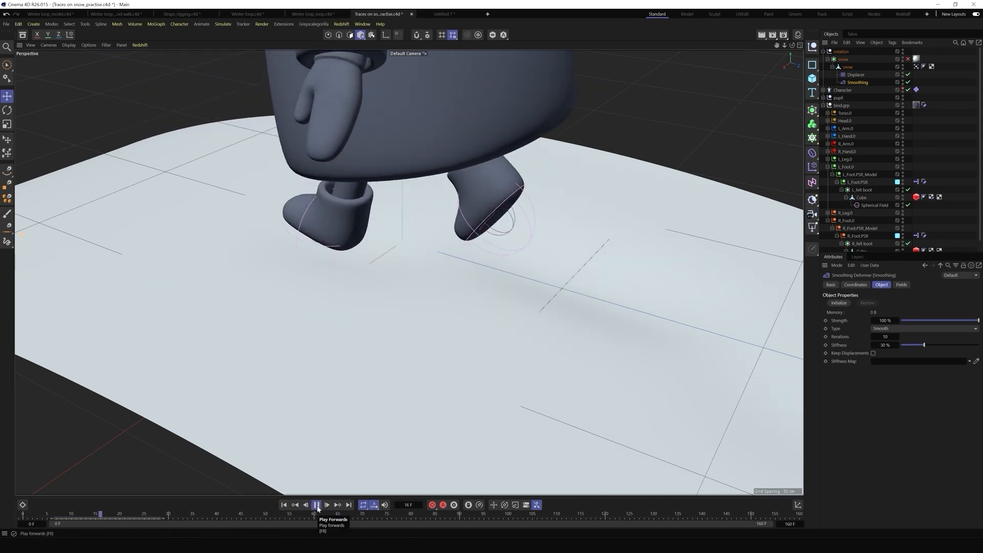
pyautogui.click(316, 504)
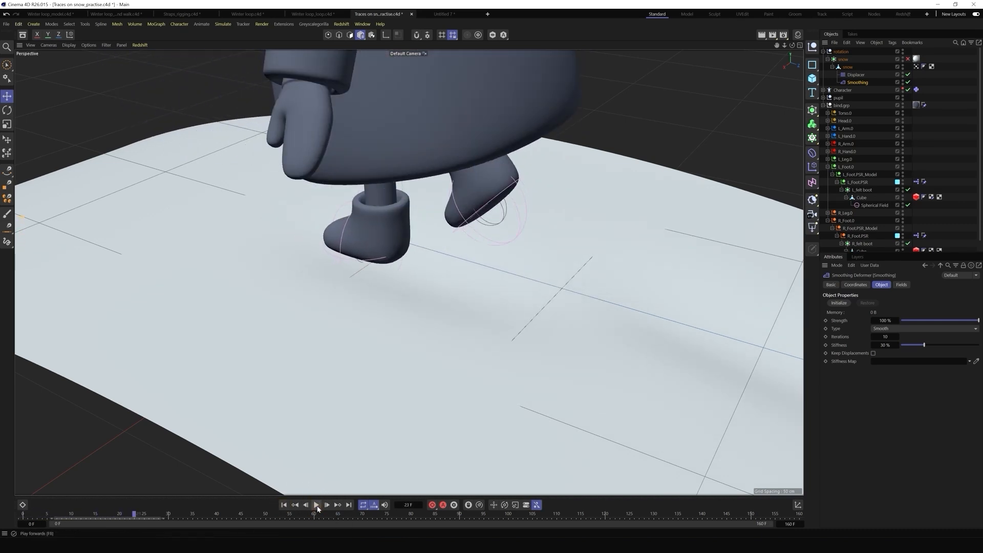
# Raise the Smoothing deformer's stiffness to 80% and replay the walk from frame 0 to check the trails
pyautogui.click(958, 345)
pyautogui.moveTo(957, 345); pyautogui.dragTo(964, 348)
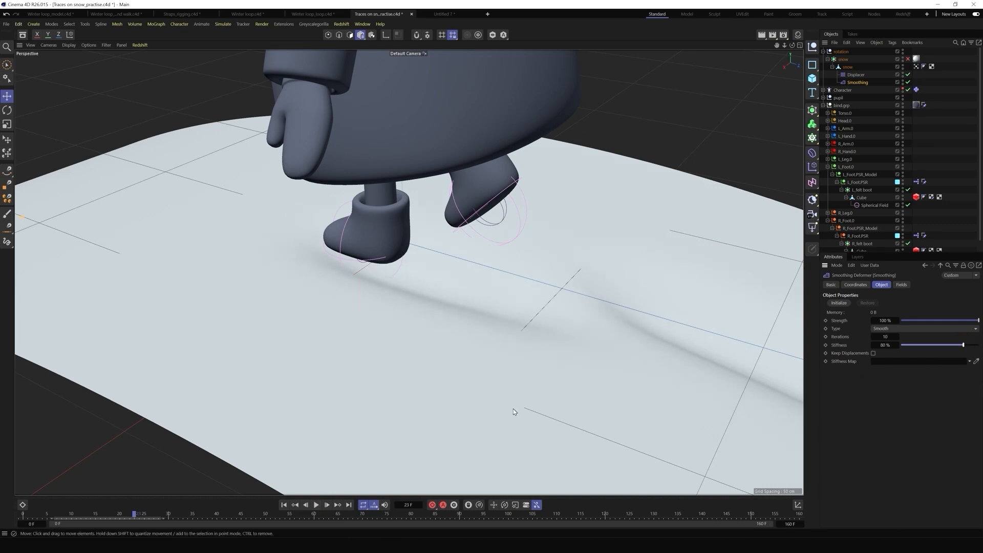
pyautogui.scroll(-4, 345, 327)
pyautogui.click(284, 504)
pyautogui.click(317, 504)
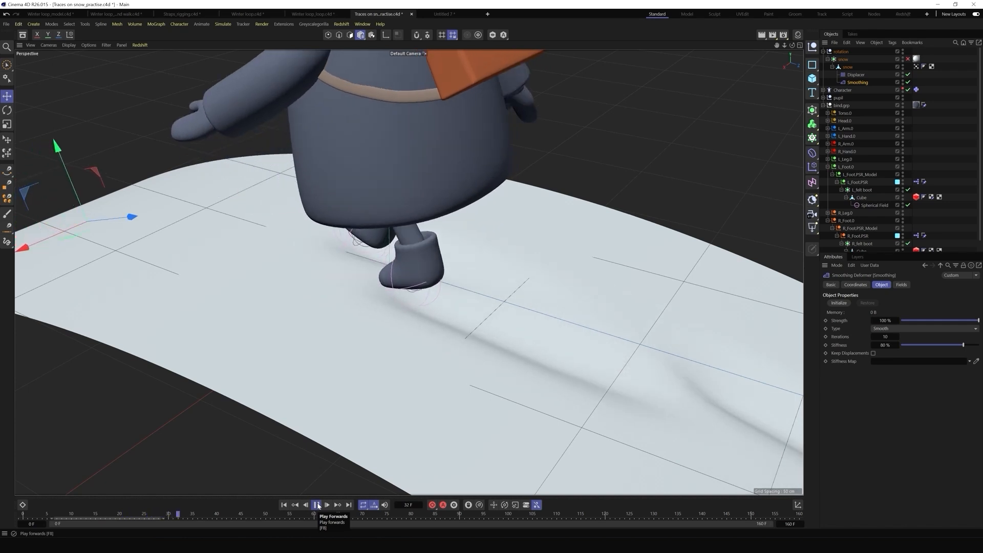
pyautogui.click(316, 505)
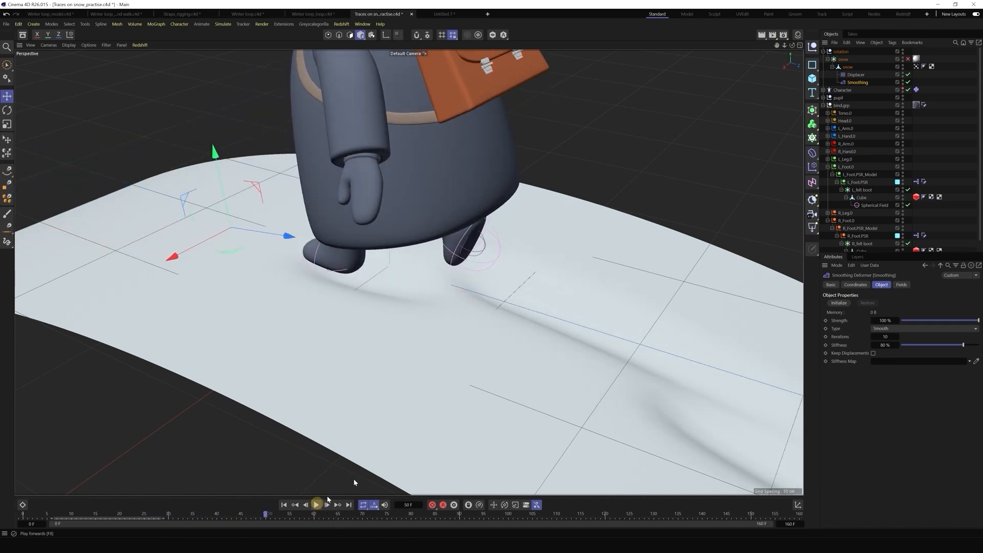
pyautogui.moveTo(792, 45)
pyautogui.mouseDown()
pyautogui.moveTo(463, 259)
pyautogui.moveTo(513, 263)
pyautogui.moveTo(499, 270)
pyautogui.moveTo(505, 264)
pyautogui.mouseUp()
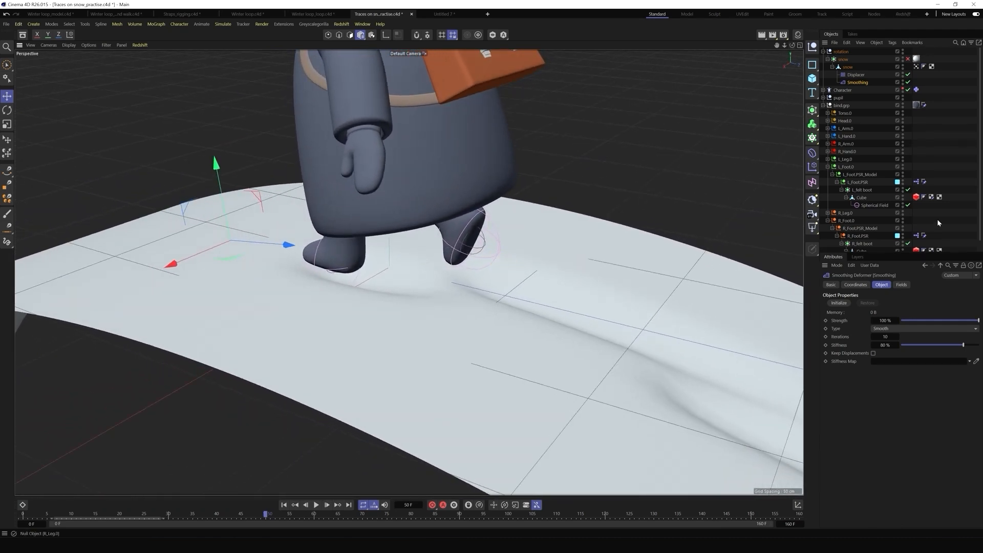
# Set the Freeze layer's opacity to 90% in the snow's Vertex Map and replay the walk from frame 0
pyautogui.click(917, 66)
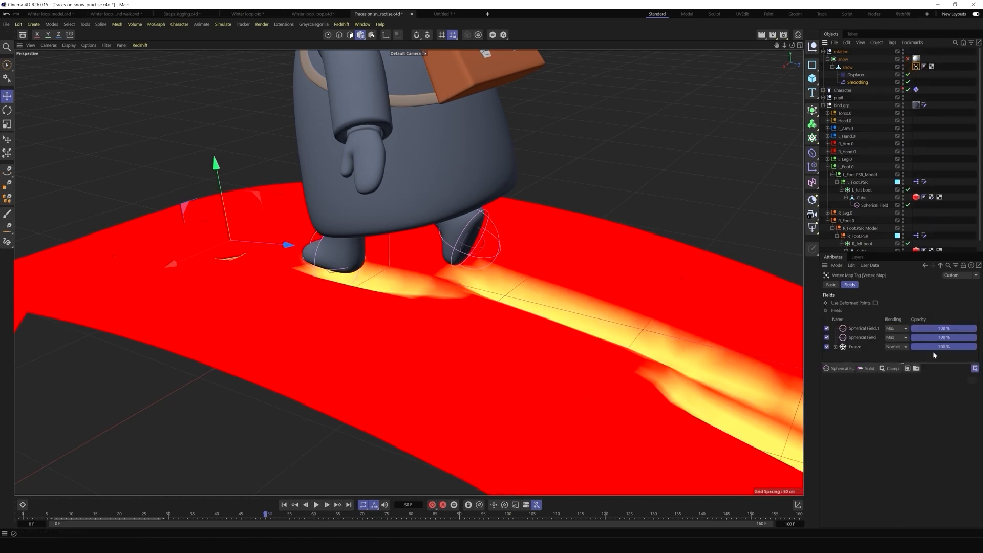
pyautogui.moveTo(946, 347); pyautogui.dragTo(972, 350)
pyautogui.doubleClick(971, 348)
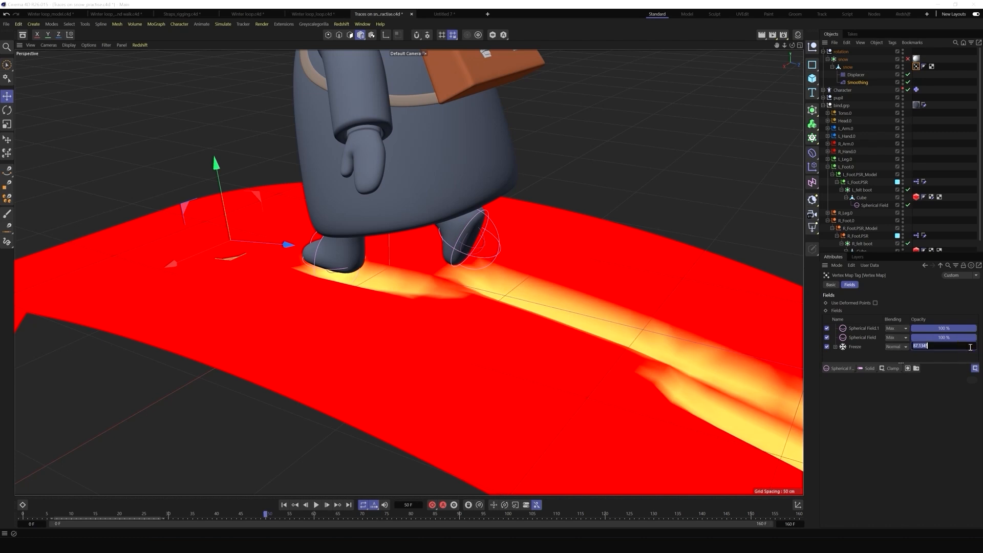
pyautogui.press('Return')
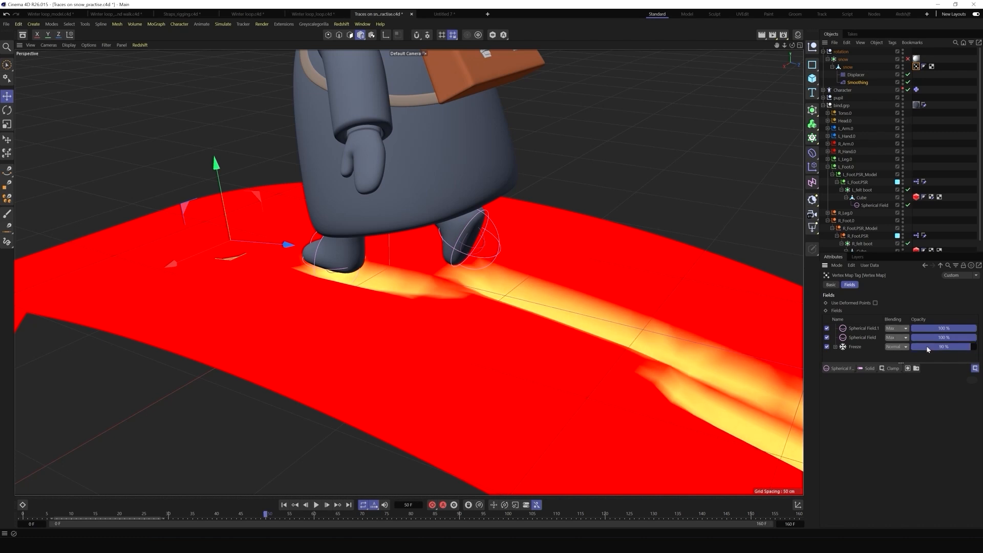
pyautogui.click(283, 505)
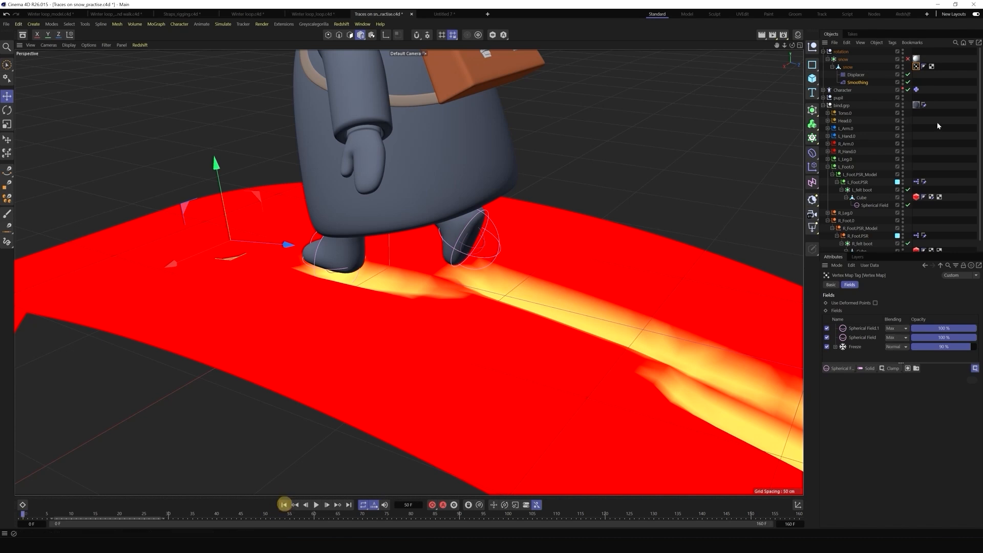
pyautogui.click(937, 146)
pyautogui.click(317, 504)
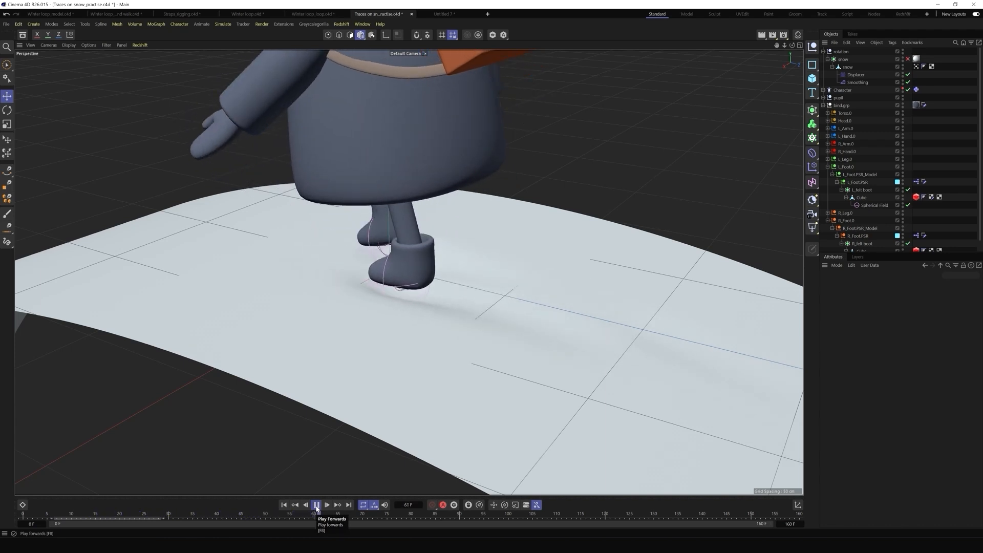
# Return the animation to frame 0 and raise the left boot's Spherical Field slightly along its vertical axis
pyautogui.click(317, 506)
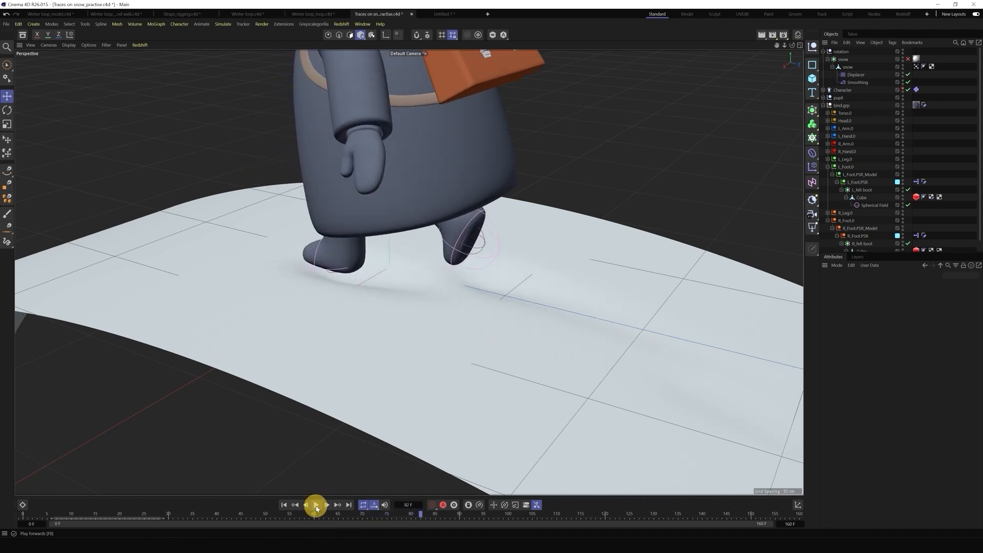
pyautogui.click(284, 505)
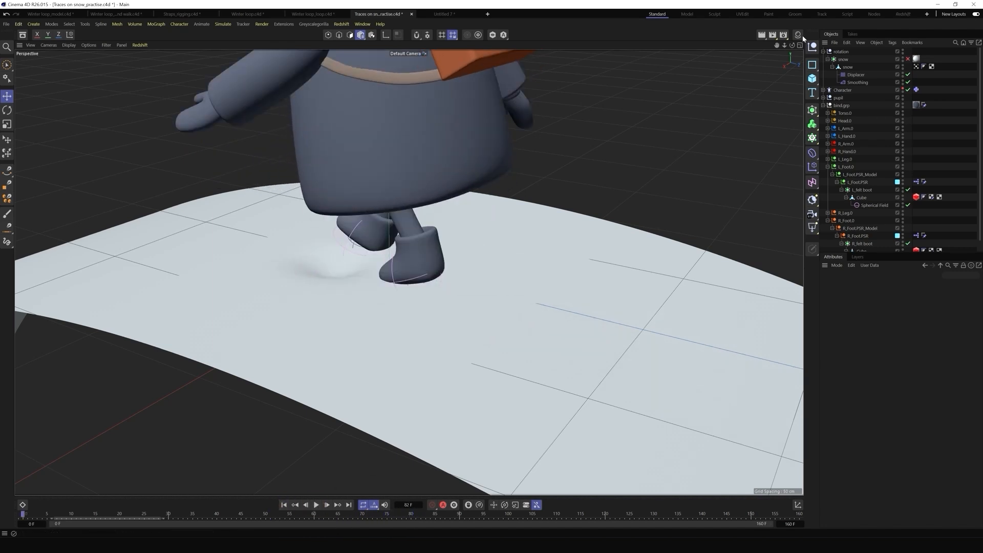
pyautogui.click(877, 205)
pyautogui.moveTo(396, 195)
pyautogui.mouseDown()
pyautogui.moveTo(386, 197)
pyautogui.moveTo(387, 186)
pyautogui.mouseUp()
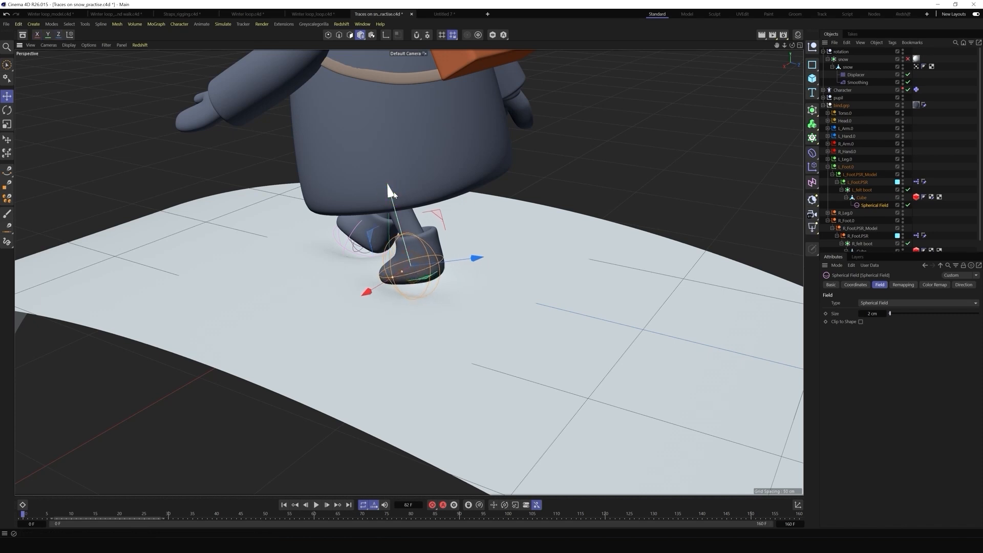
pyautogui.click(388, 191)
# Raise the right boot's Spherical Field slightly along its vertical axis as well
pyautogui.scroll(-1, 923, 213)
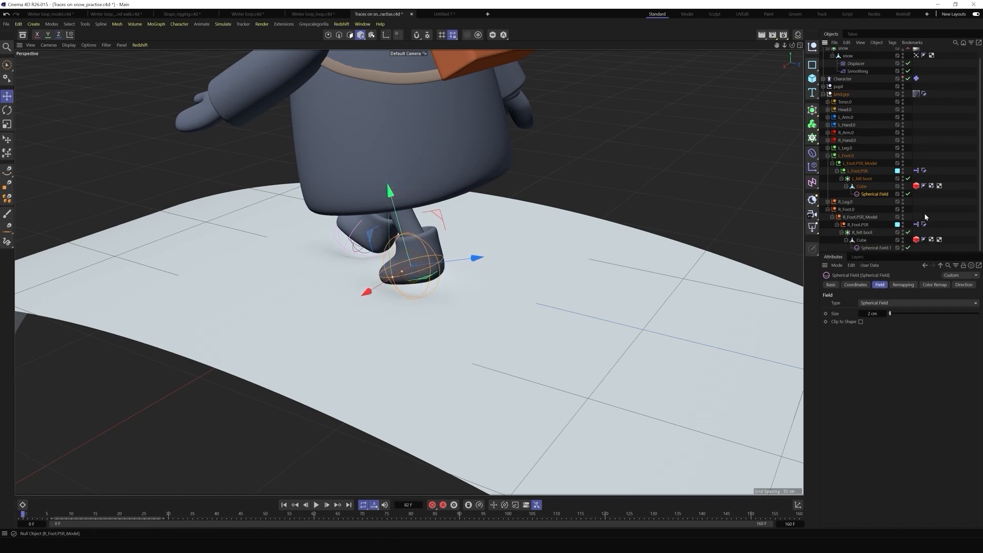
pyautogui.click(875, 248)
pyautogui.moveTo(386, 176); pyautogui.dragTo(387, 172)
pyautogui.keyDown('alt'); pyautogui.moveTo(506, 241); pyautogui.dragTo(510, 260); pyautogui.keyUp('alt')
pyautogui.moveTo(336, 188); pyautogui.dragTo(350, 180)
# Replay the walk from frame 0 with the whole character in view to check the snow trails
pyautogui.keyDown('alt'); pyautogui.moveTo(487, 279); pyautogui.dragTo(464, 275); pyautogui.keyUp('alt')
pyautogui.scroll(-4, 480, 385)
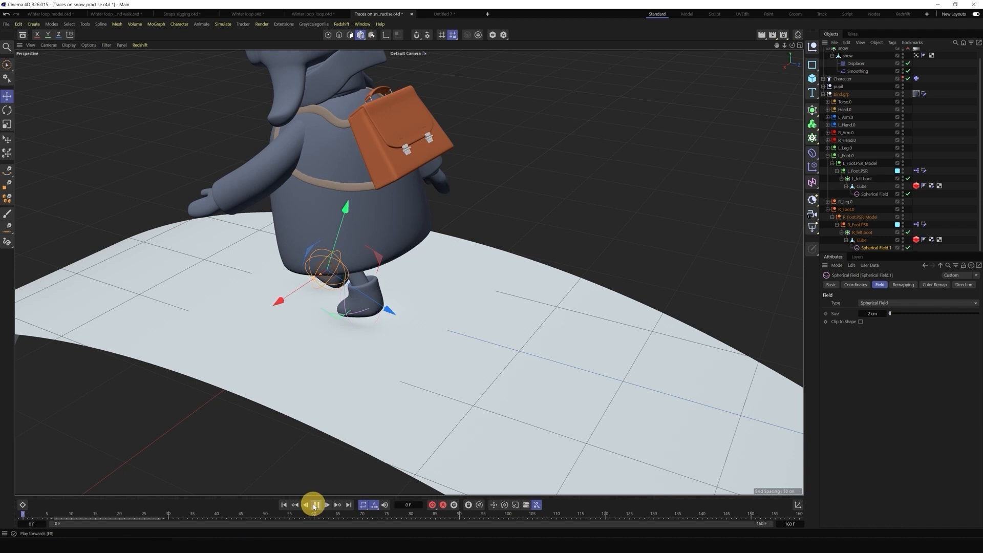
pyautogui.click(315, 505)
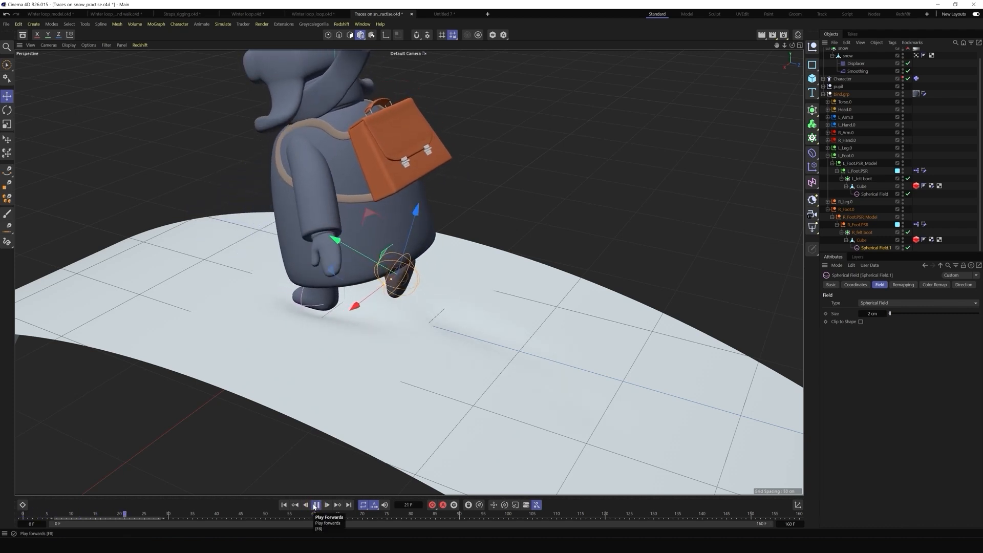